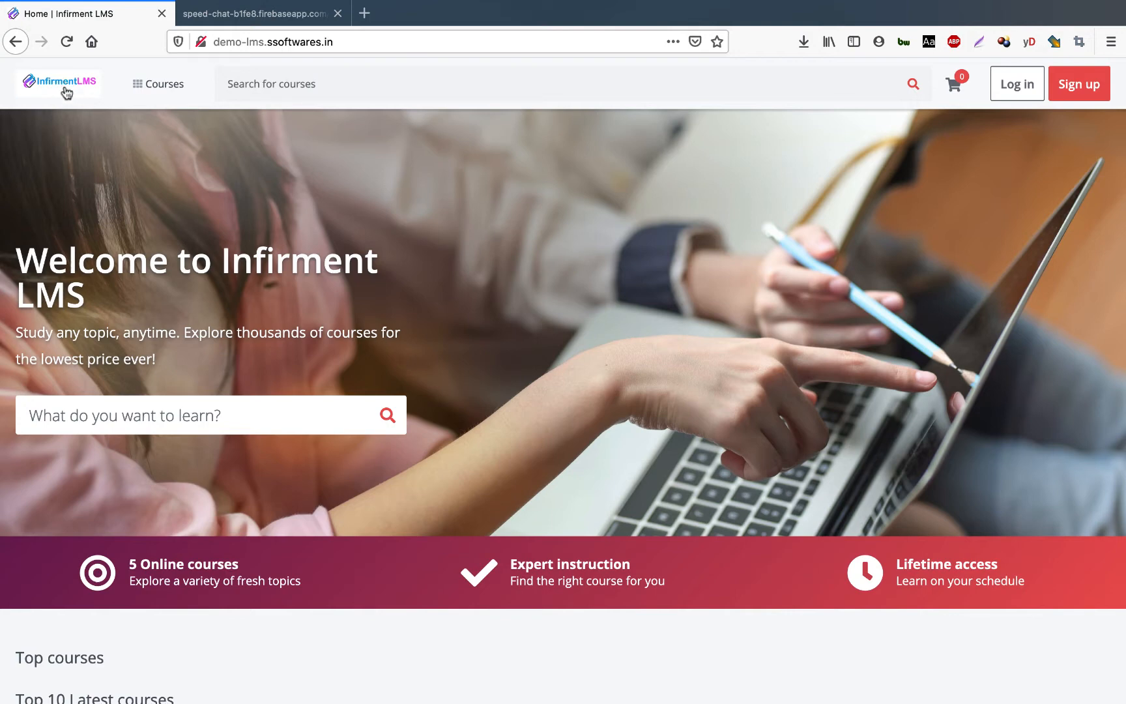
Examine the home page's course categories, including the Class 12 subjects, and its course search fields
{"action": "left_click_drag", "start_coordinate": [65, 81], "coordinate": [74, 173]}
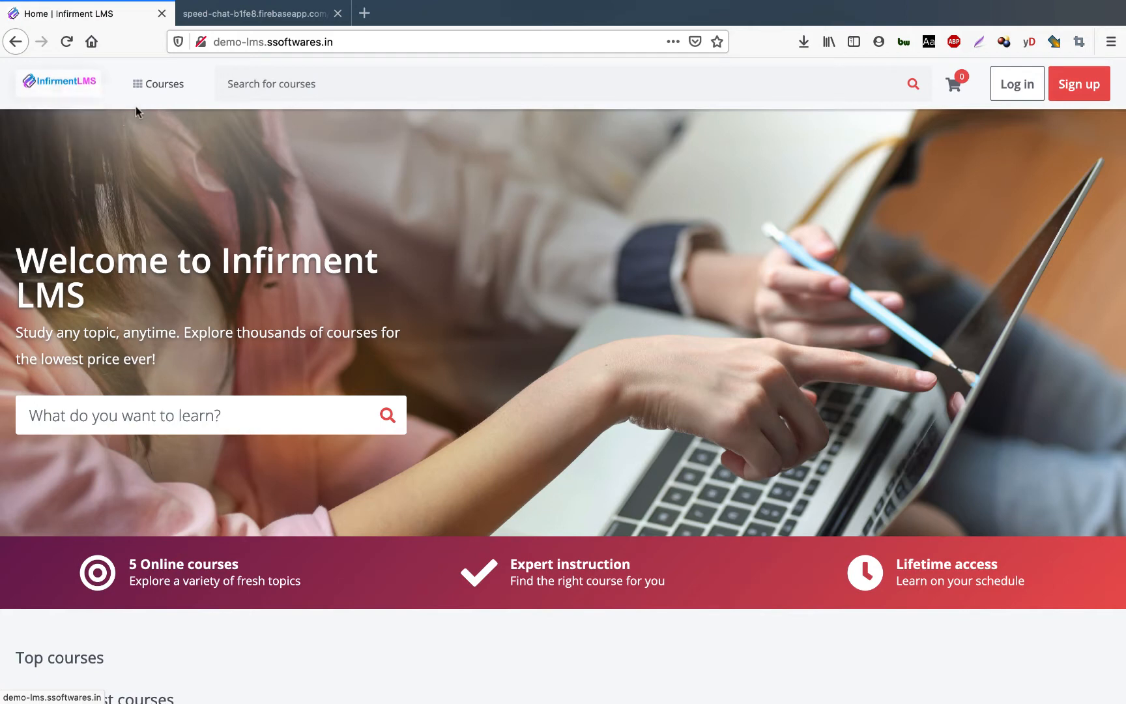
{"action": "mouse_move", "coordinate": [151, 93]}
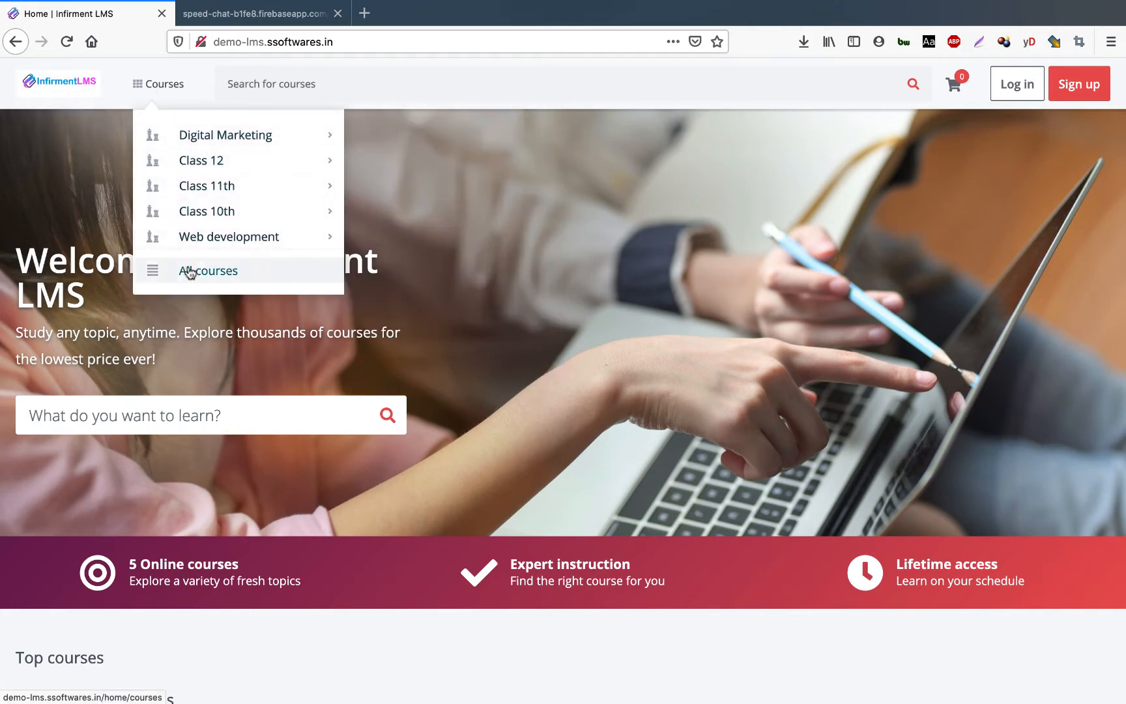
{"action": "mouse_move", "coordinate": [196, 170]}
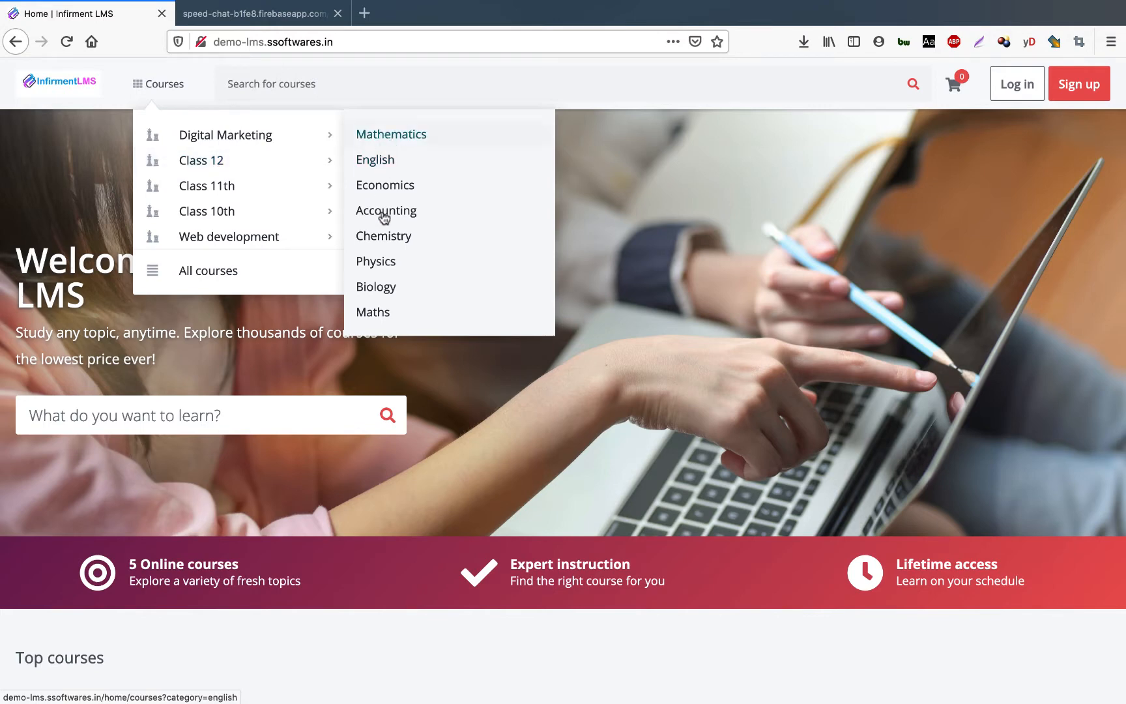
{"action": "left_click", "coordinate": [296, 92]}
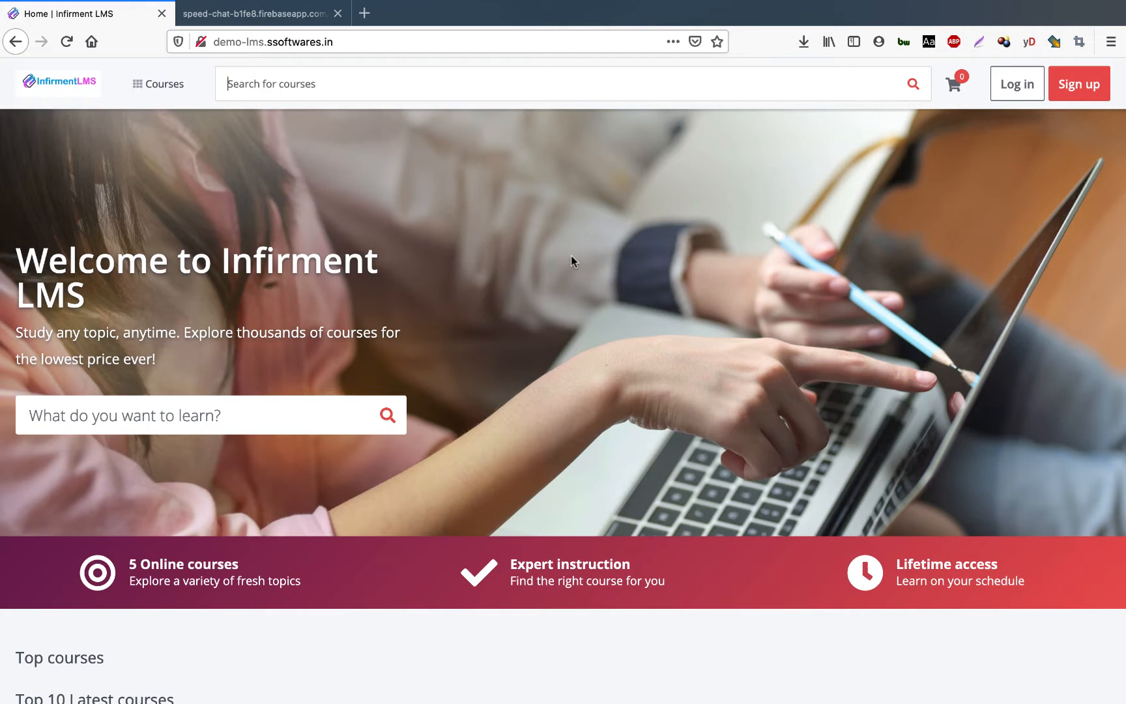
{"action": "left_click_drag", "start_coordinate": [148, 257], "coordinate": [156, 289]}
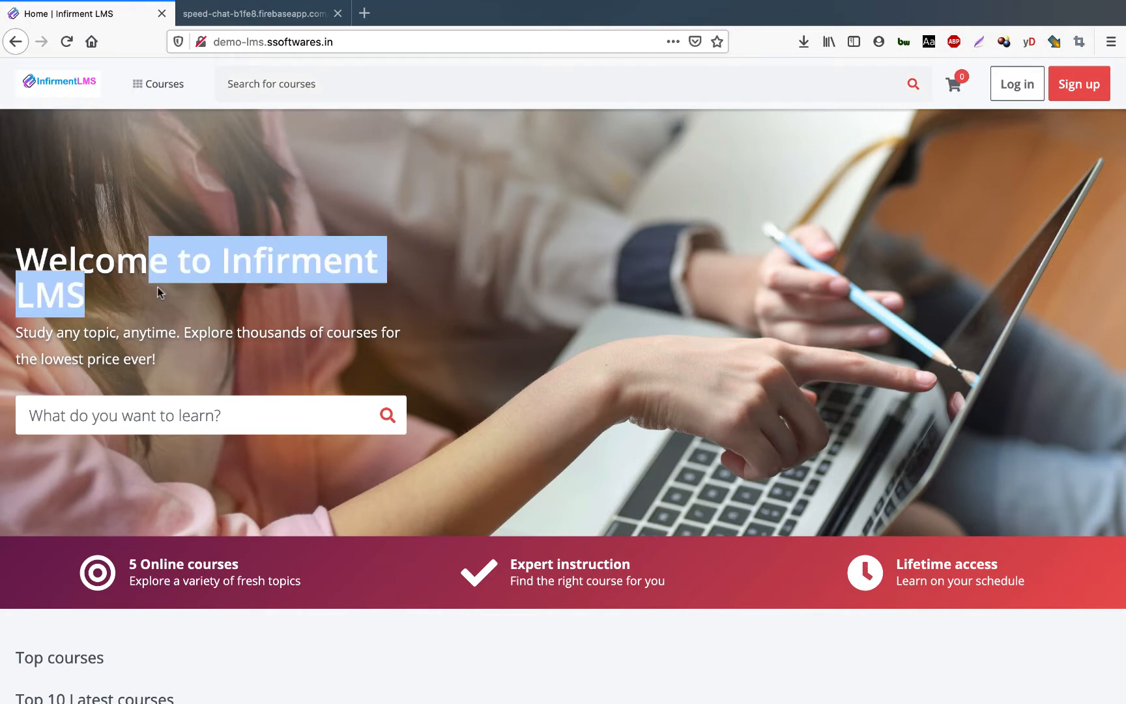
{"action": "left_click", "coordinate": [144, 443]}
{"action": "left_click", "coordinate": [140, 429]}
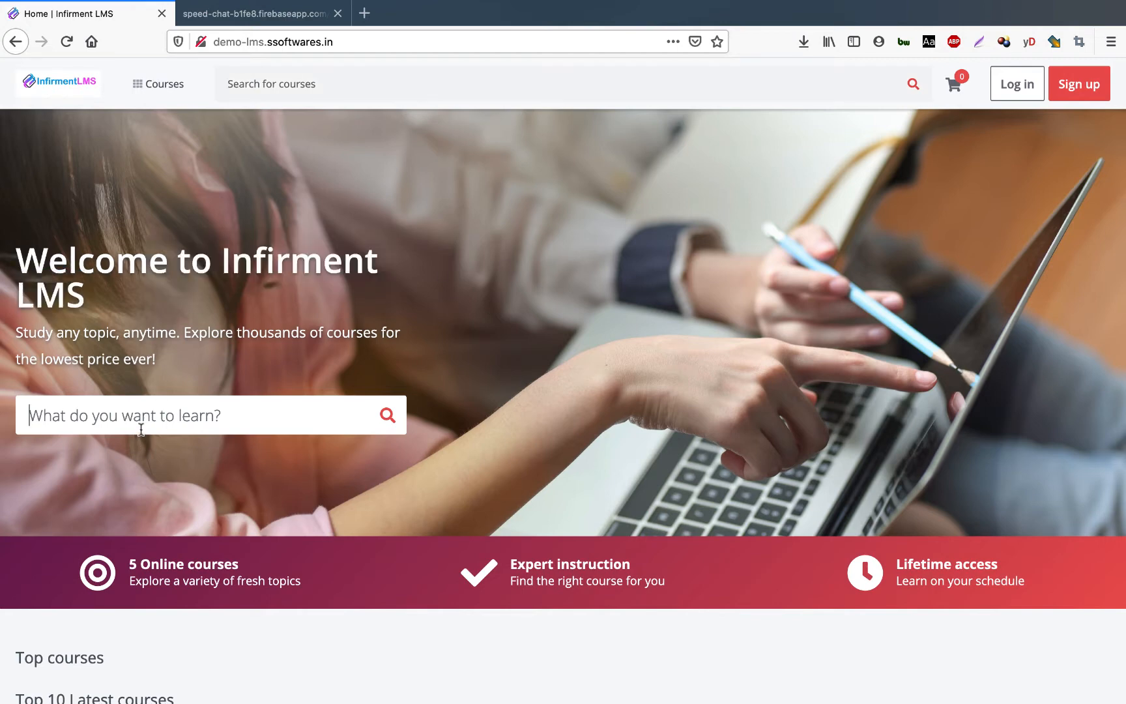
Look through the Top 10 Latest courses and their prices on the home page
{"action": "scroll", "coordinate": [141, 429], "scroll_direction": "down", "scroll_amount": 6}
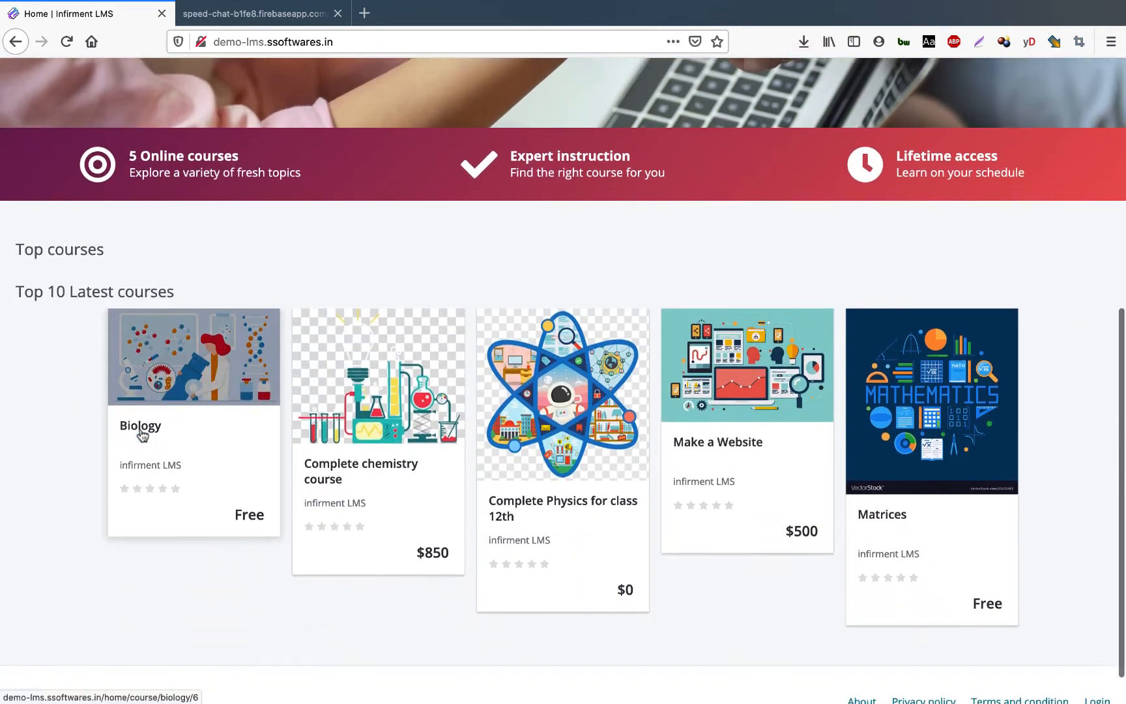
{"action": "scroll", "coordinate": [142, 435], "scroll_direction": "down", "scroll_amount": 1}
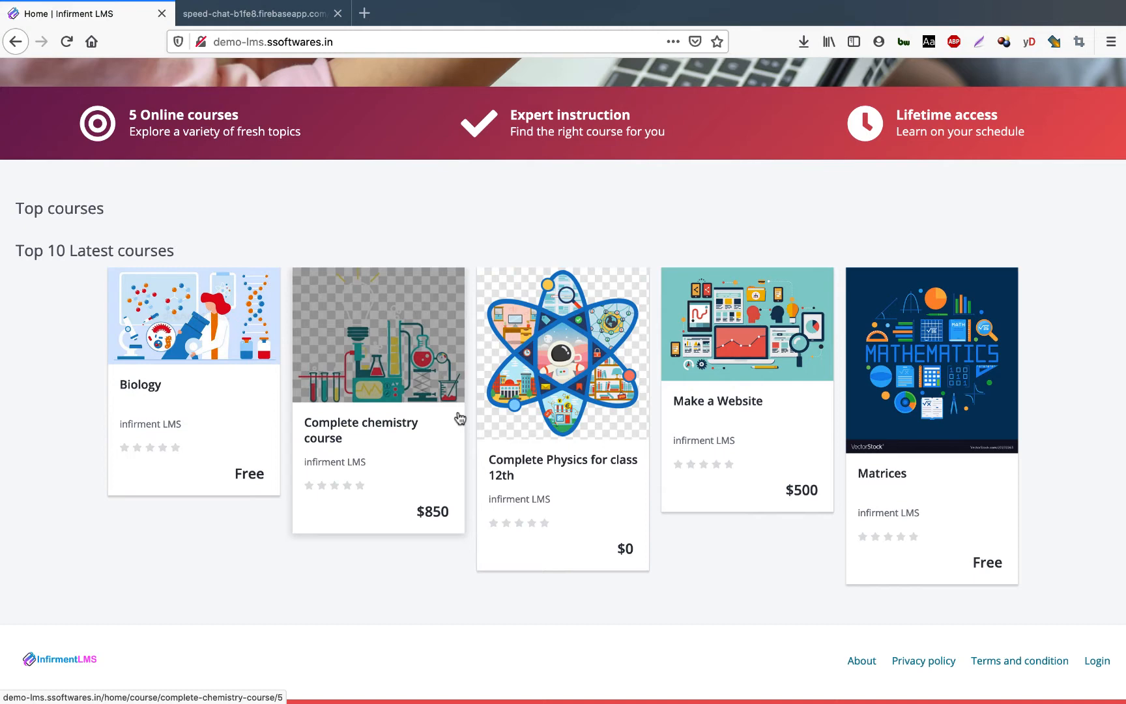
{"action": "scroll", "coordinate": [460, 418], "scroll_direction": "up", "scroll_amount": 10}
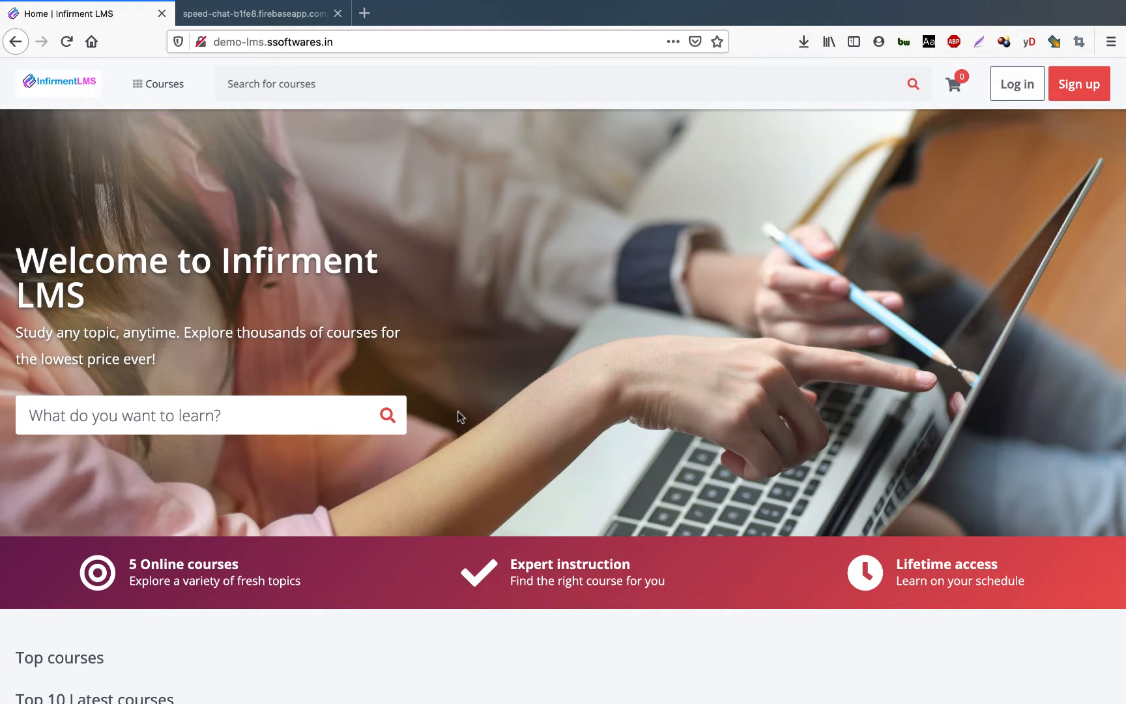
{"action": "scroll", "coordinate": [457, 410], "scroll_direction": "down", "scroll_amount": 7}
{"action": "scroll", "coordinate": [457, 410], "scroll_direction": "up", "scroll_amount": 7}
{"action": "scroll", "coordinate": [417, 170], "scroll_direction": "down", "scroll_amount": 1}
{"action": "scroll", "coordinate": [134, 143], "scroll_direction": "up", "scroll_amount": 1}
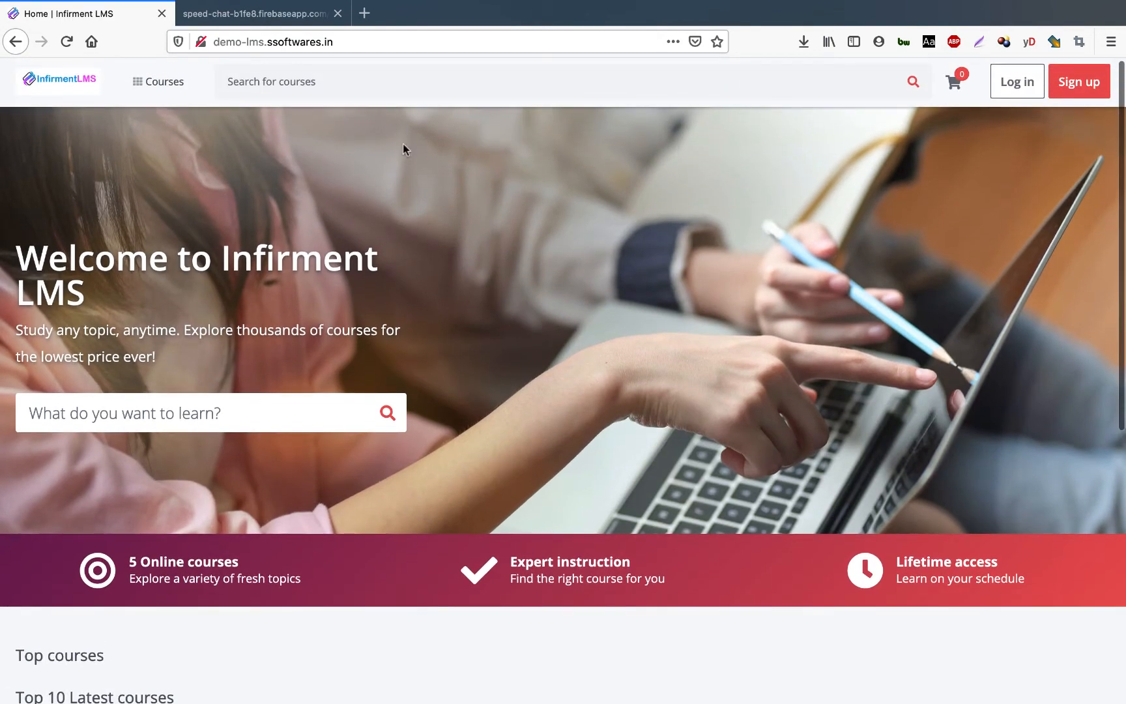
Register a new student account with first name, last name, email and password, and save the login in the browser
{"action": "left_click", "coordinate": [1082, 83]}
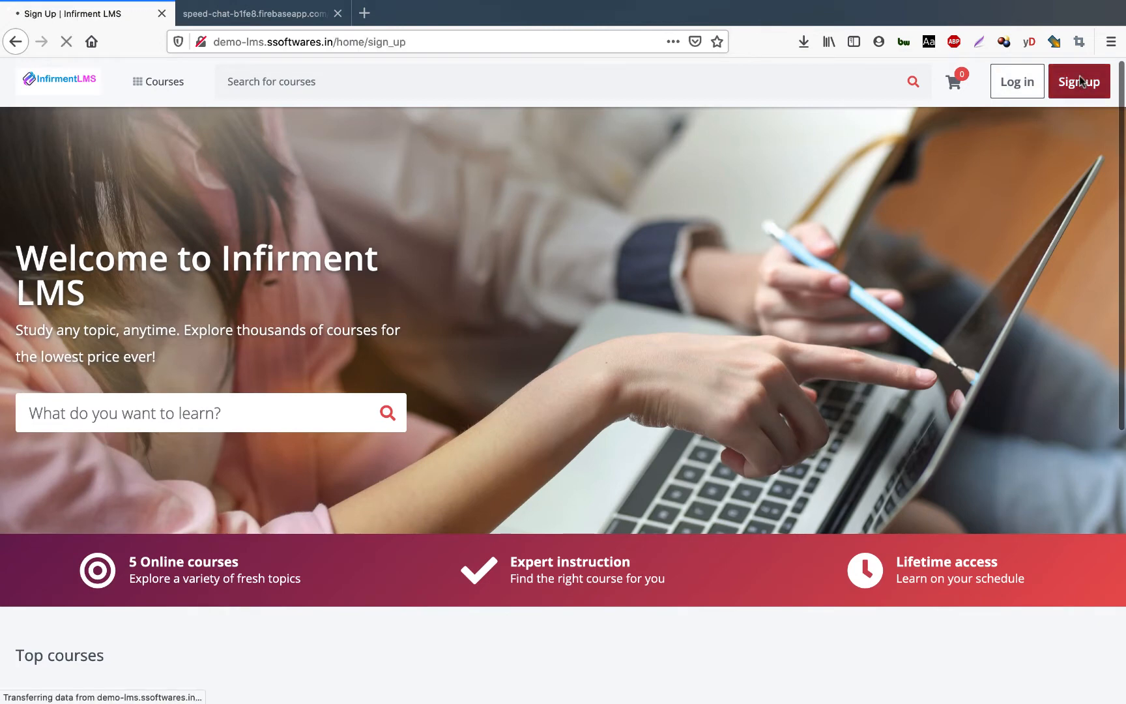
{"action": "left_click", "coordinate": [406, 362]}
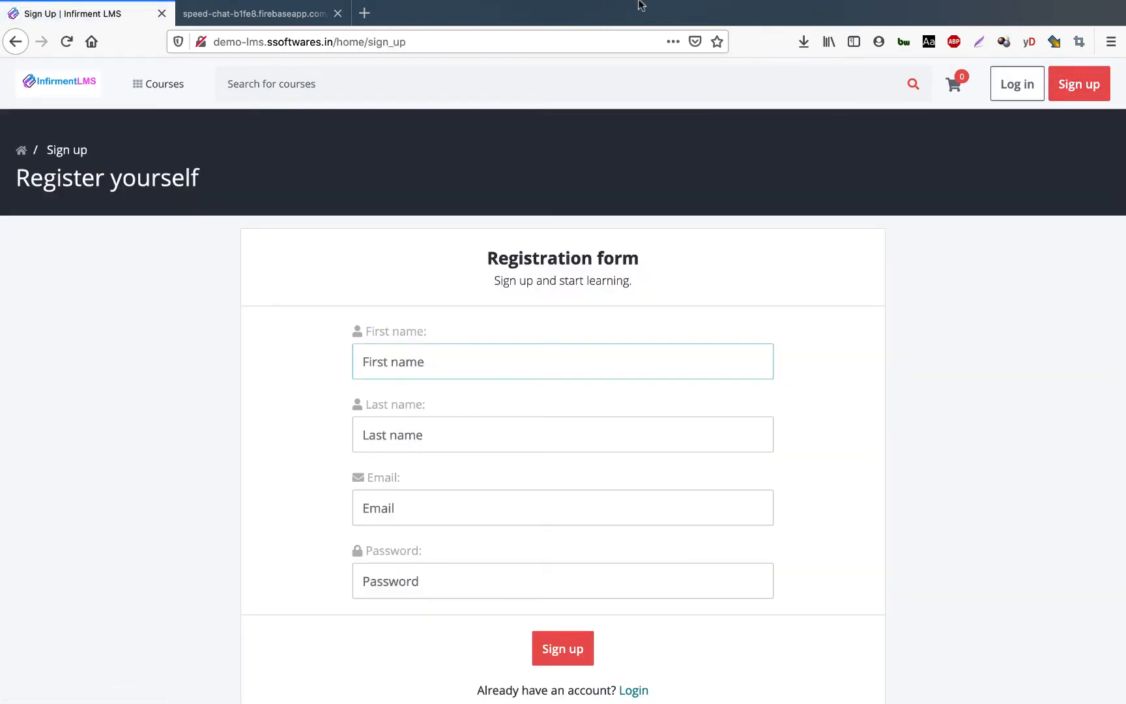
{"action": "left_click", "coordinate": [671, 9]}
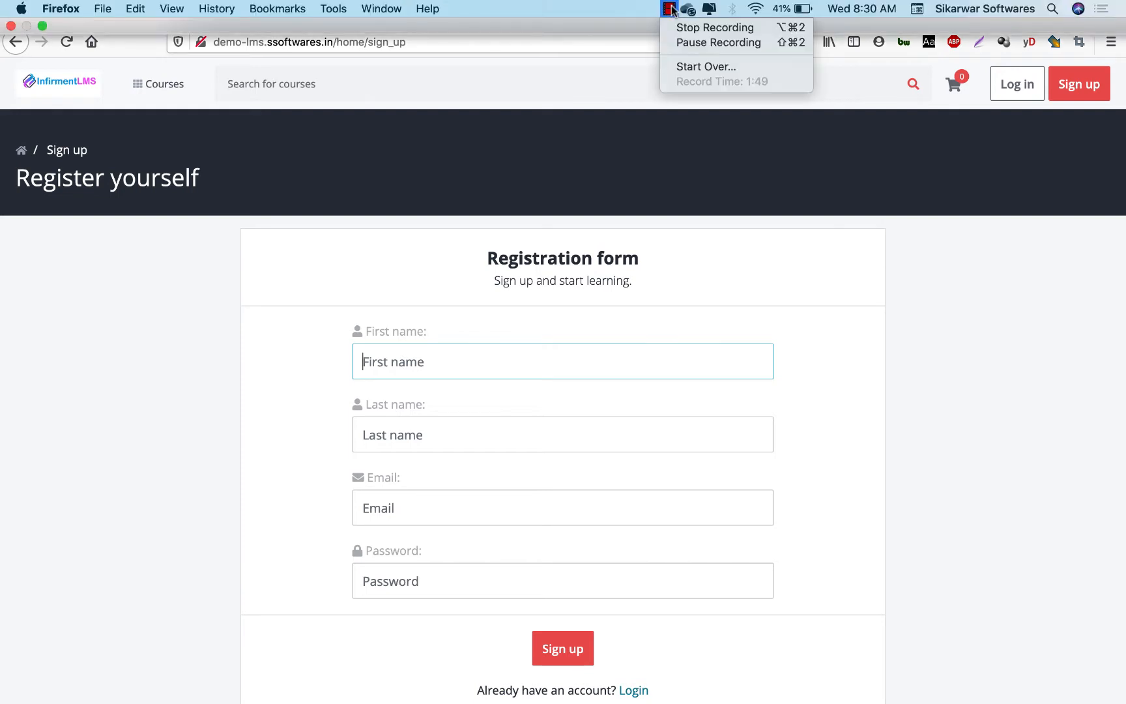
{"action": "left_click", "coordinate": [678, 43]}
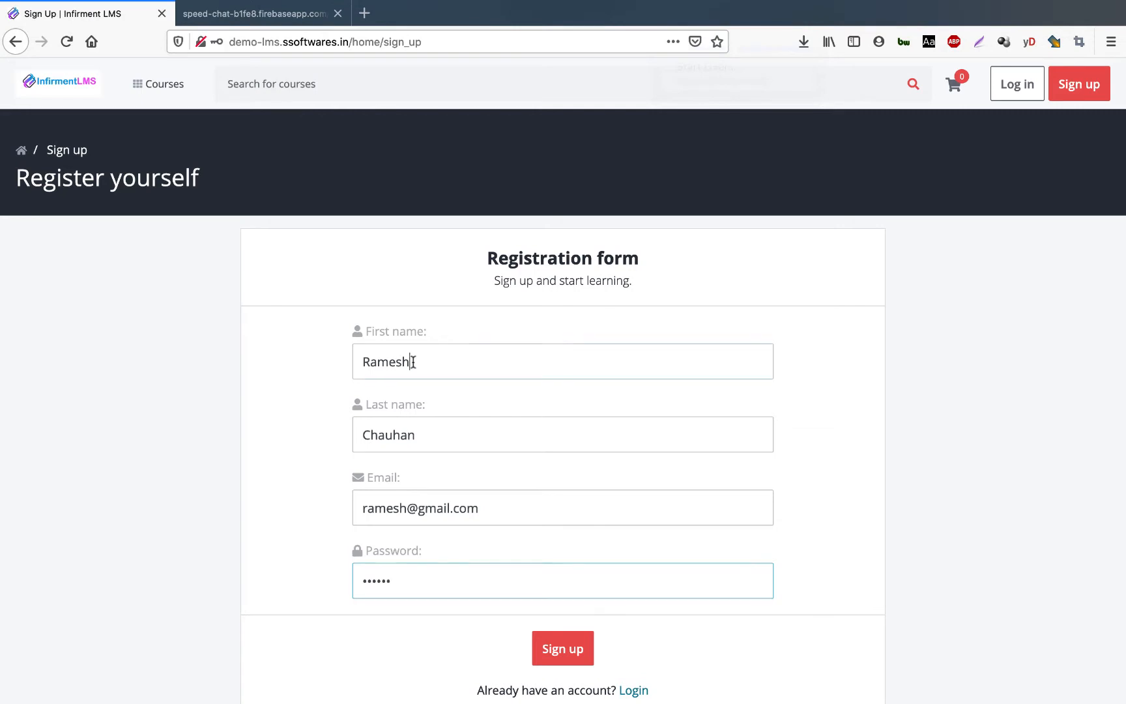
{"action": "scroll", "coordinate": [414, 361], "scroll_direction": "down", "scroll_amount": 1}
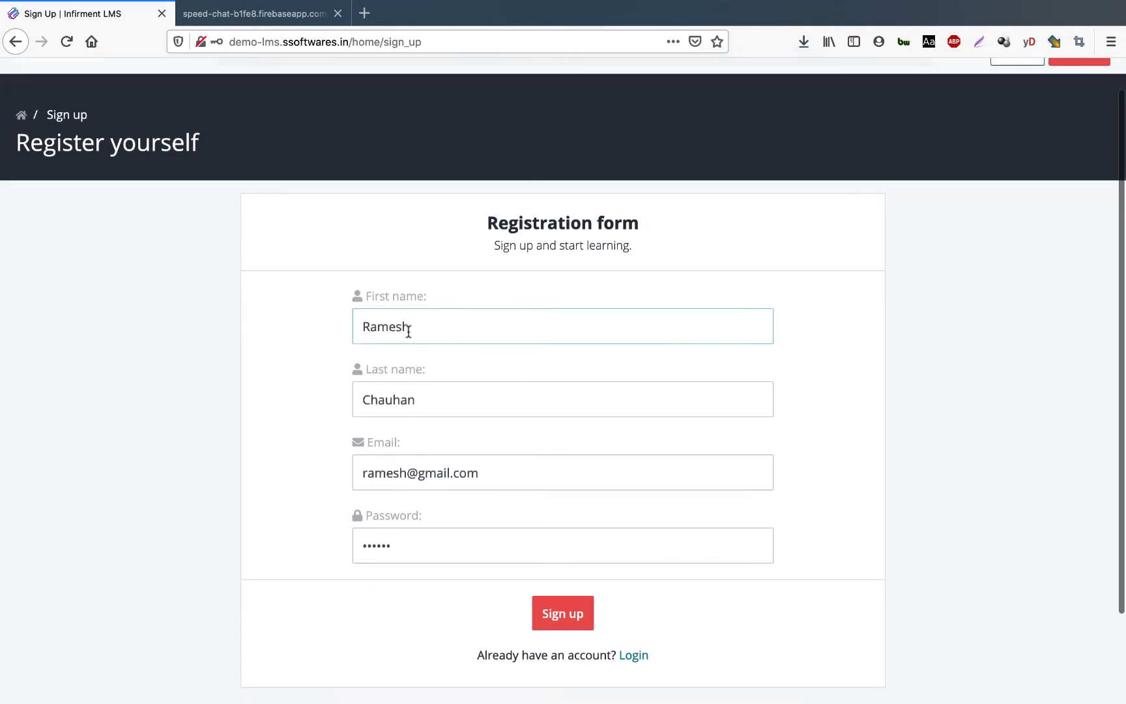
{"action": "left_click", "coordinate": [549, 614]}
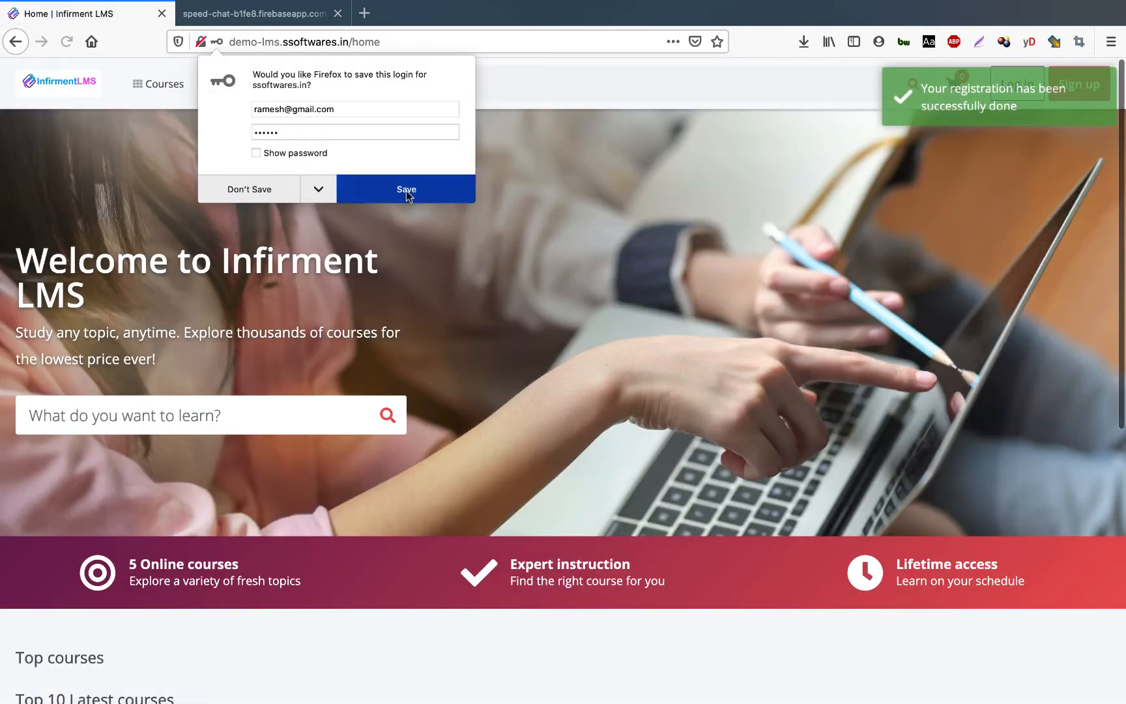
{"action": "left_click", "coordinate": [406, 190]}
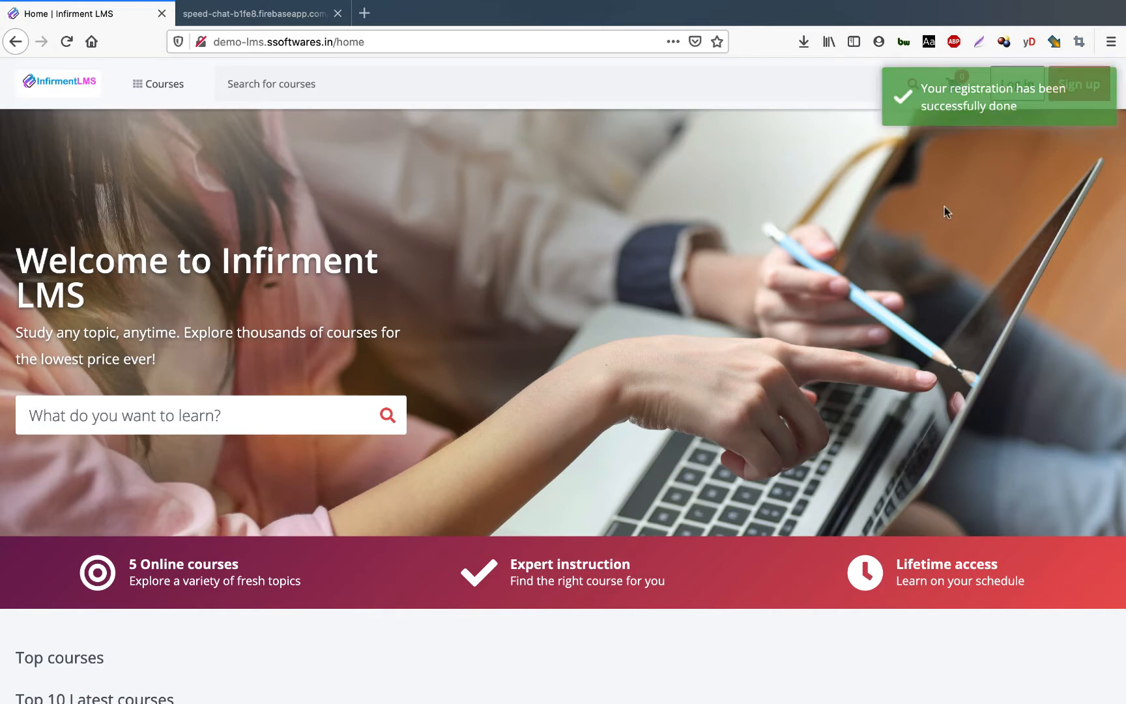
Log in to the newly registered student account using its saved email and password
{"action": "left_click", "coordinate": [1025, 92]}
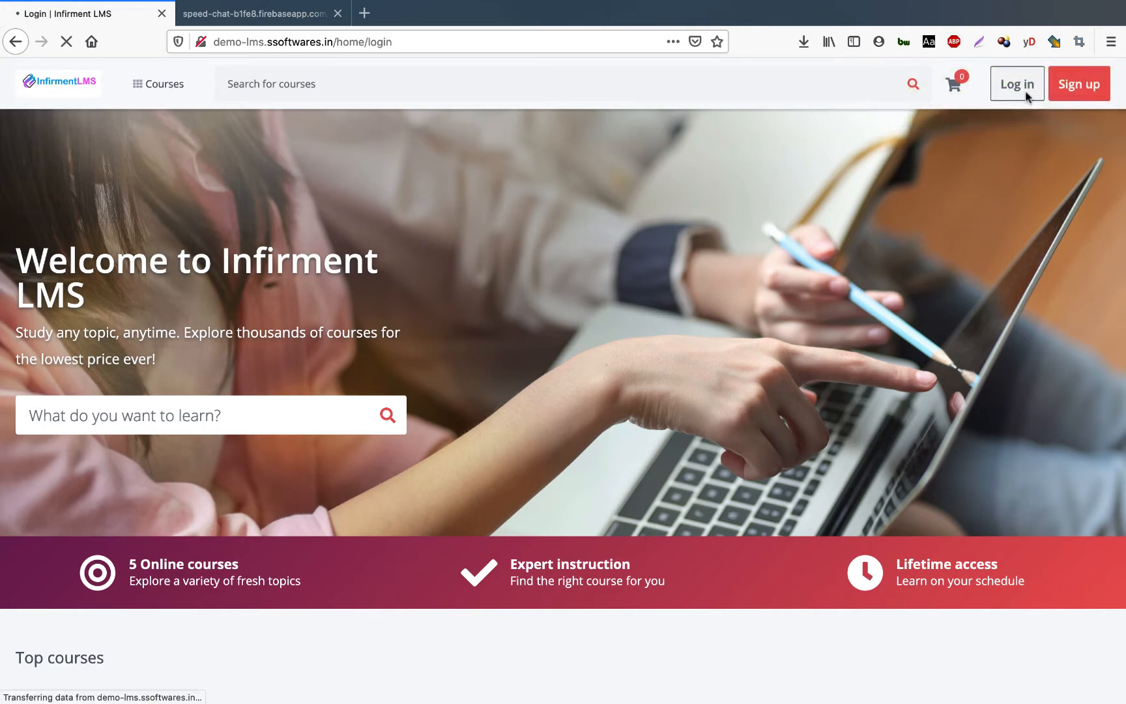
{"action": "left_click", "coordinate": [466, 360]}
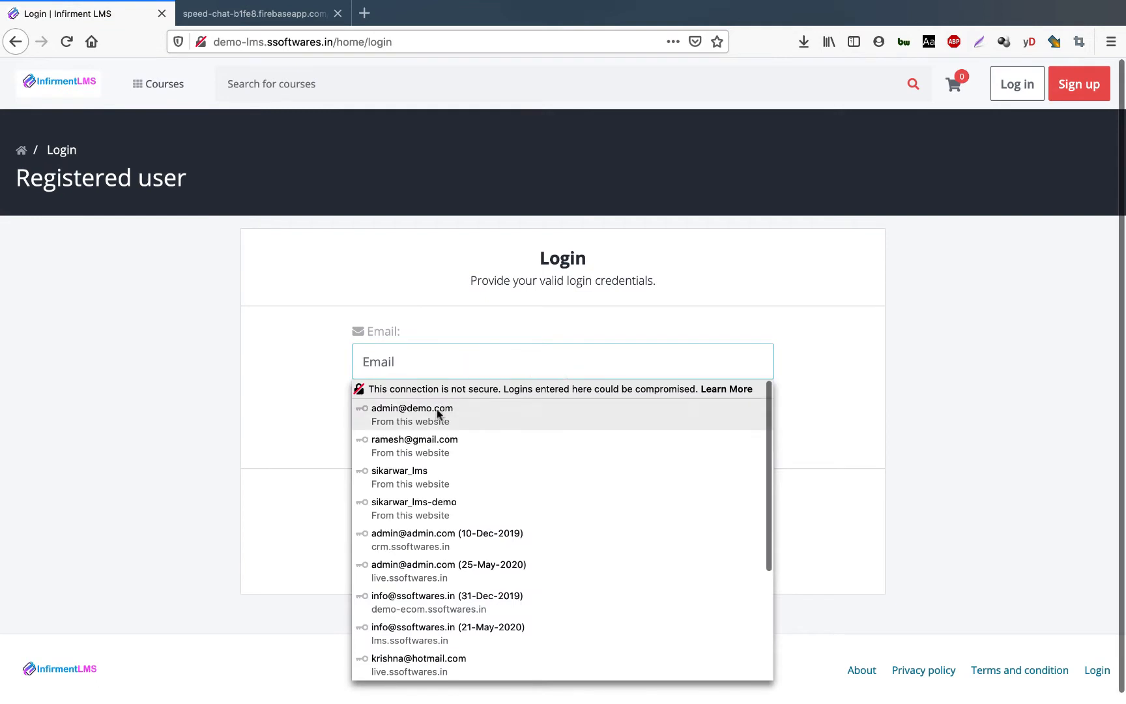
{"action": "scroll", "coordinate": [433, 496], "scroll_direction": "down", "scroll_amount": 3}
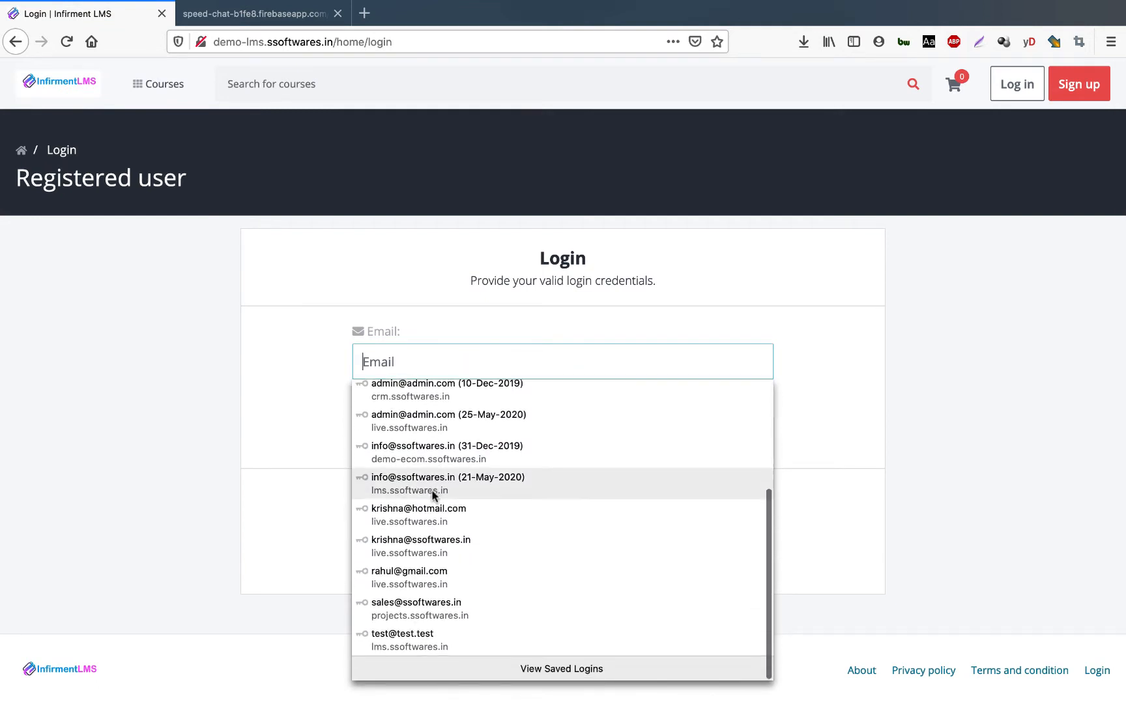
{"action": "scroll", "coordinate": [433, 495], "scroll_direction": "up", "scroll_amount": 3}
{"action": "type", "text": "ra"}
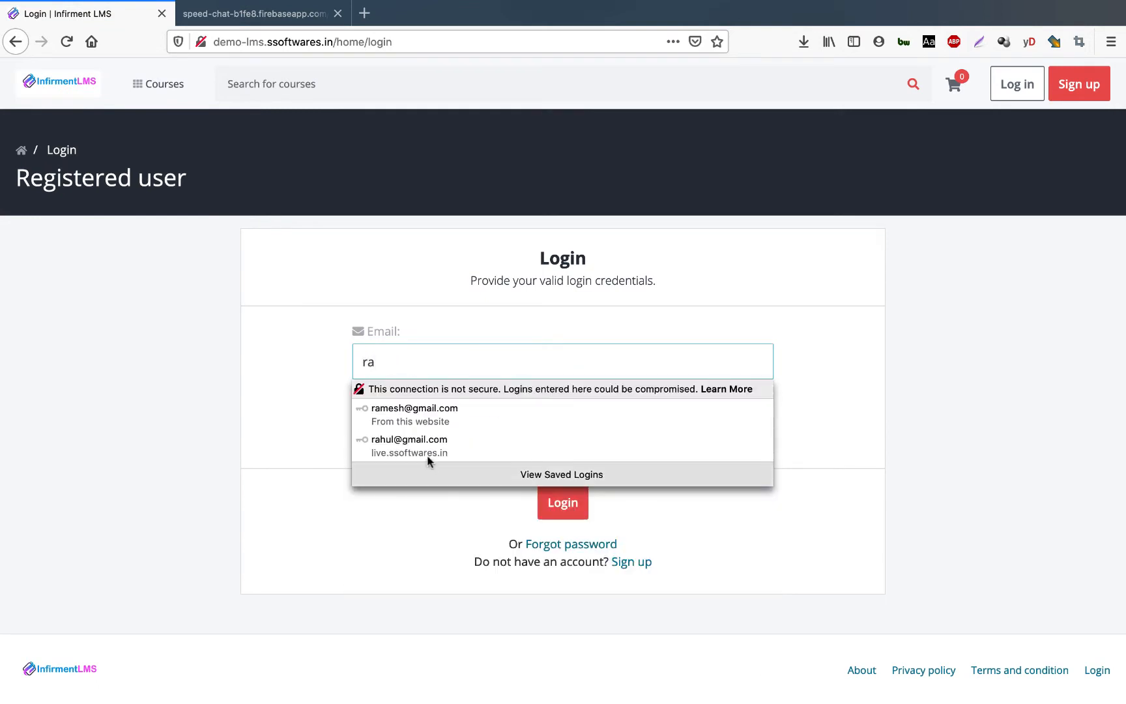
{"action": "left_click", "coordinate": [419, 408]}
{"action": "left_click", "coordinate": [570, 503]}
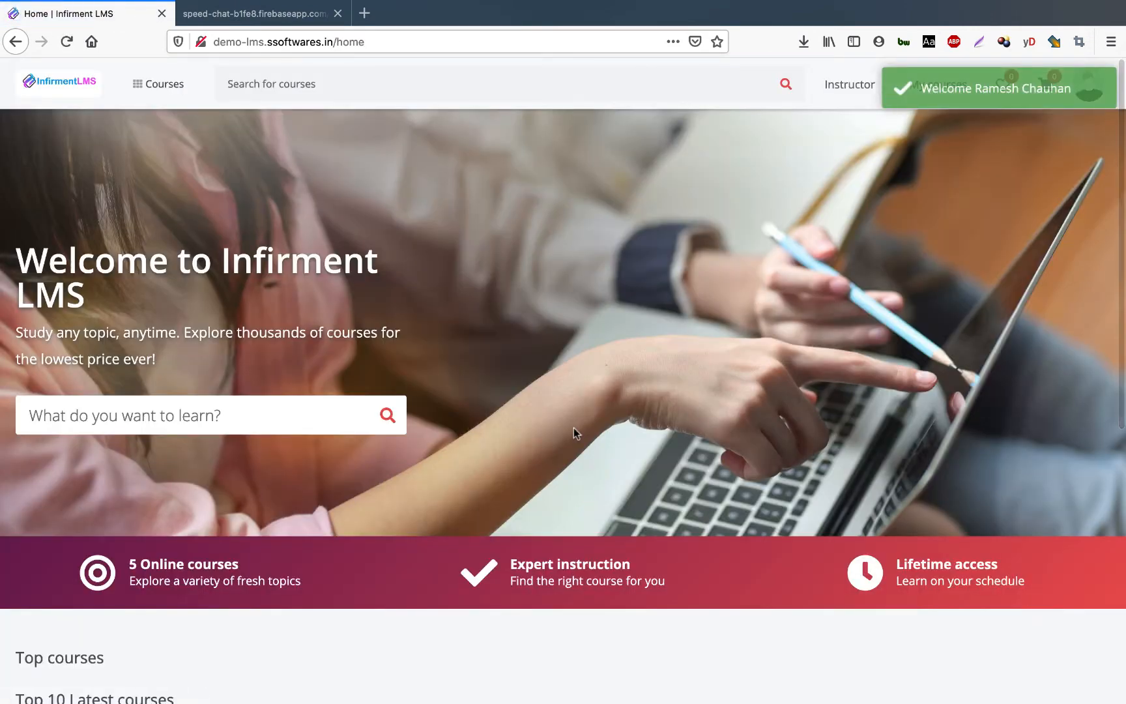
Enroll in the free Biology course from the latest courses and open the list of enrolled courses
{"action": "scroll", "coordinate": [573, 429], "scroll_direction": "down", "scroll_amount": 7}
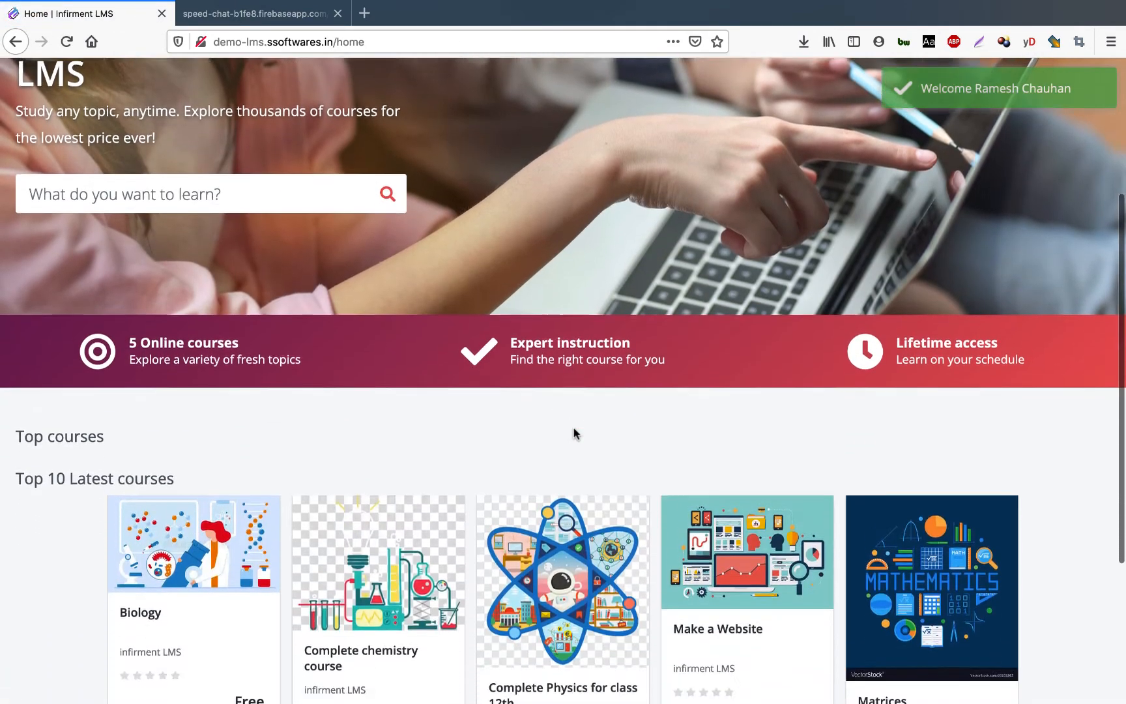
{"action": "scroll", "coordinate": [576, 436], "scroll_direction": "up", "scroll_amount": 1}
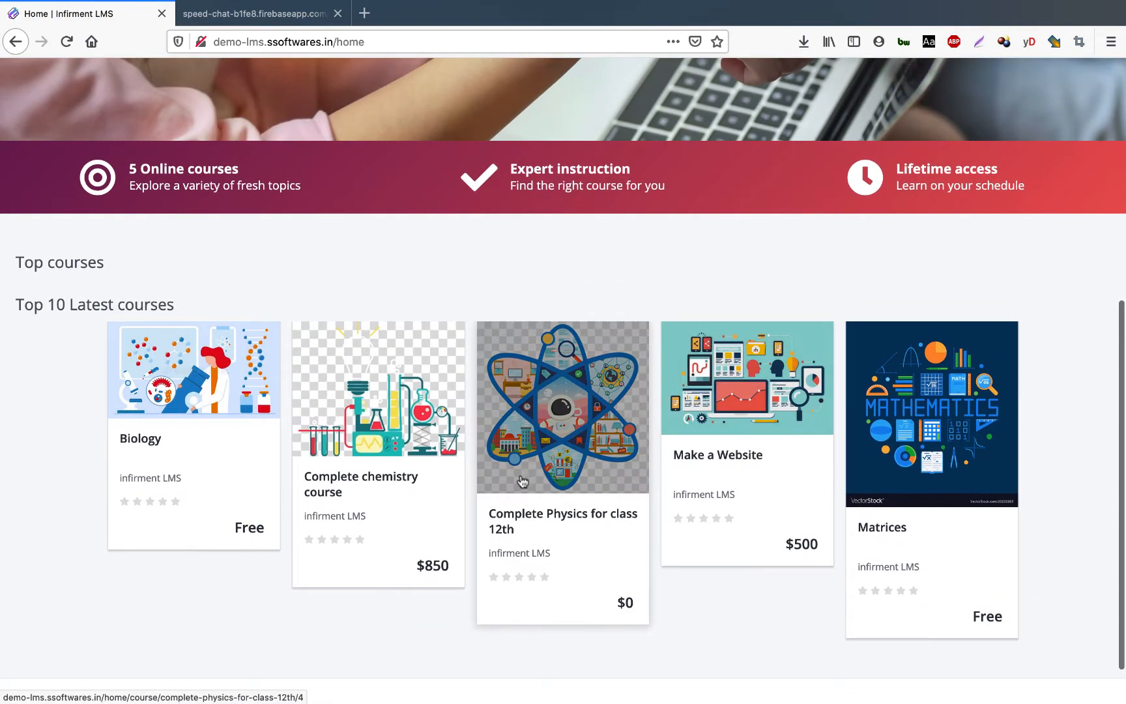
{"action": "scroll", "coordinate": [522, 480], "scroll_direction": "up", "scroll_amount": 3}
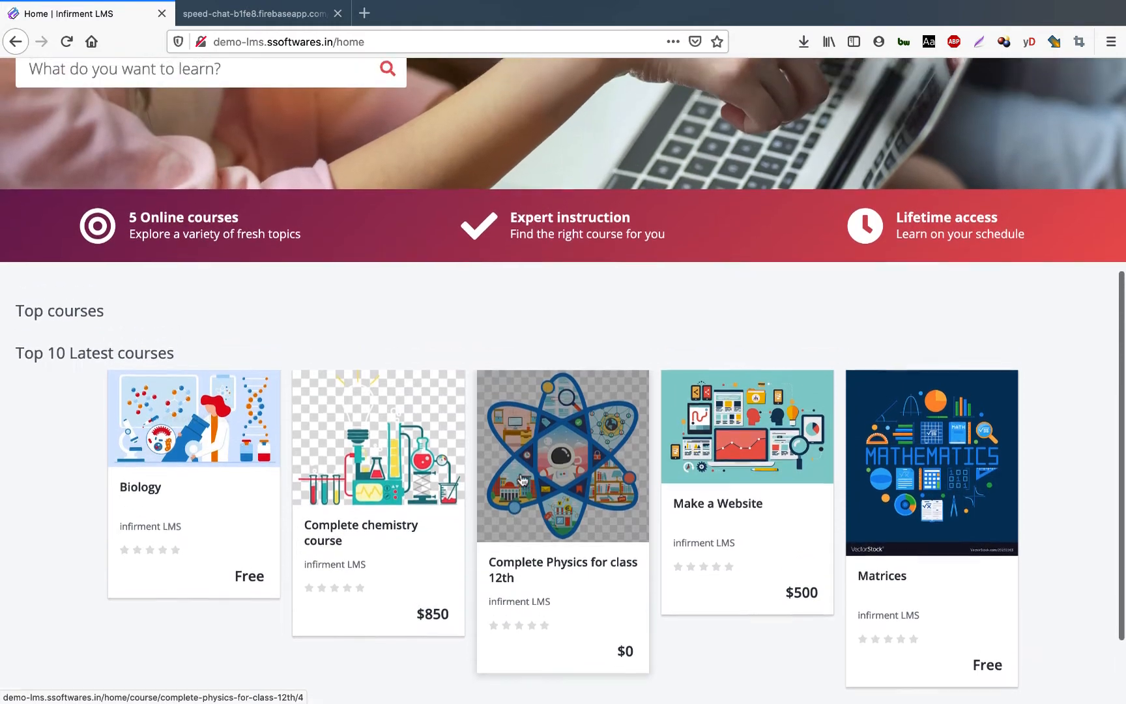
{"action": "scroll", "coordinate": [521, 476], "scroll_direction": "down", "scroll_amount": 2}
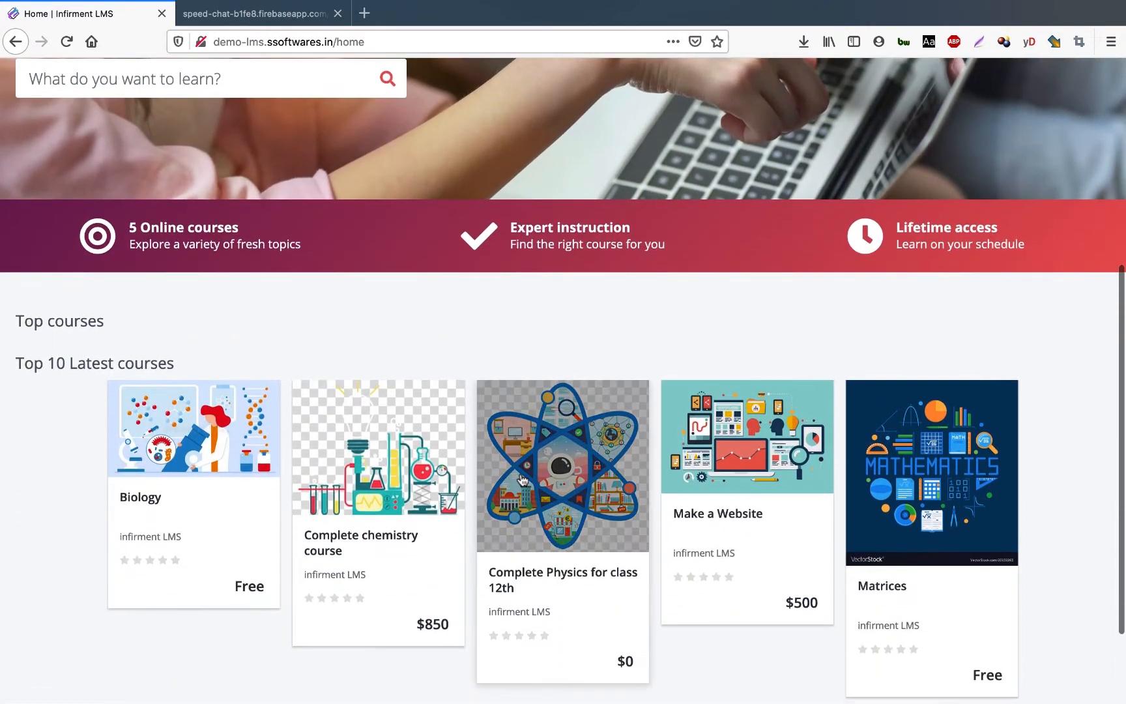
{"action": "scroll", "coordinate": [879, 518], "scroll_direction": "down", "scroll_amount": 1}
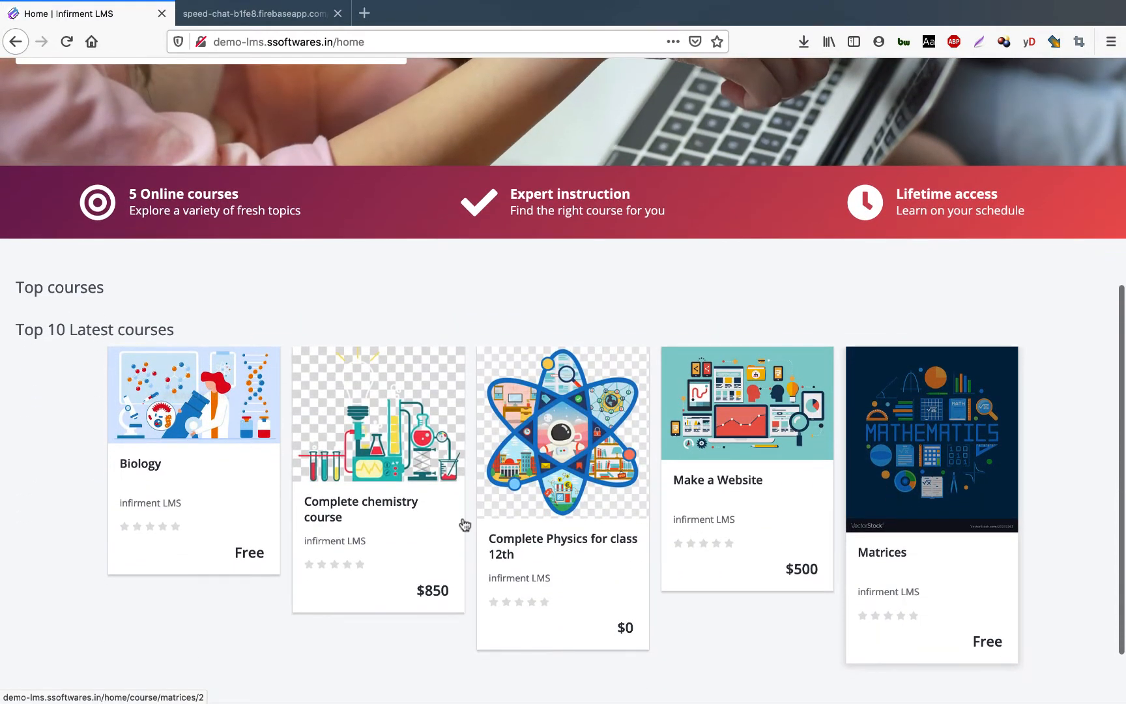
{"action": "left_click", "coordinate": [212, 424]}
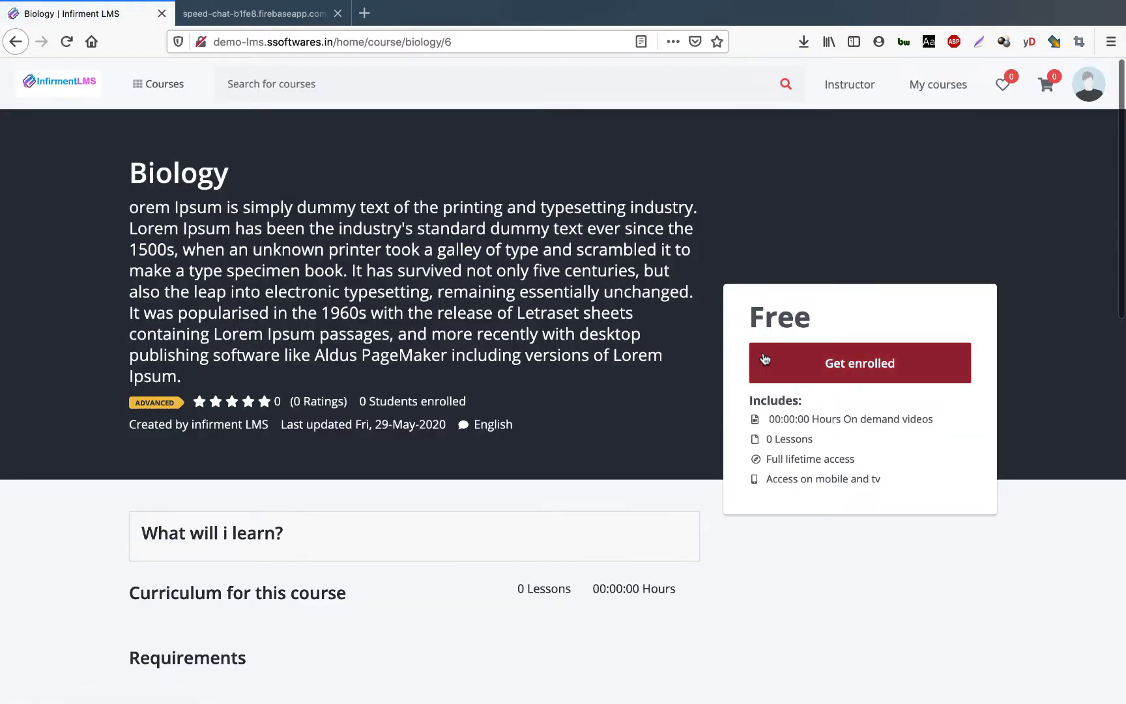
{"action": "left_click", "coordinate": [805, 367]}
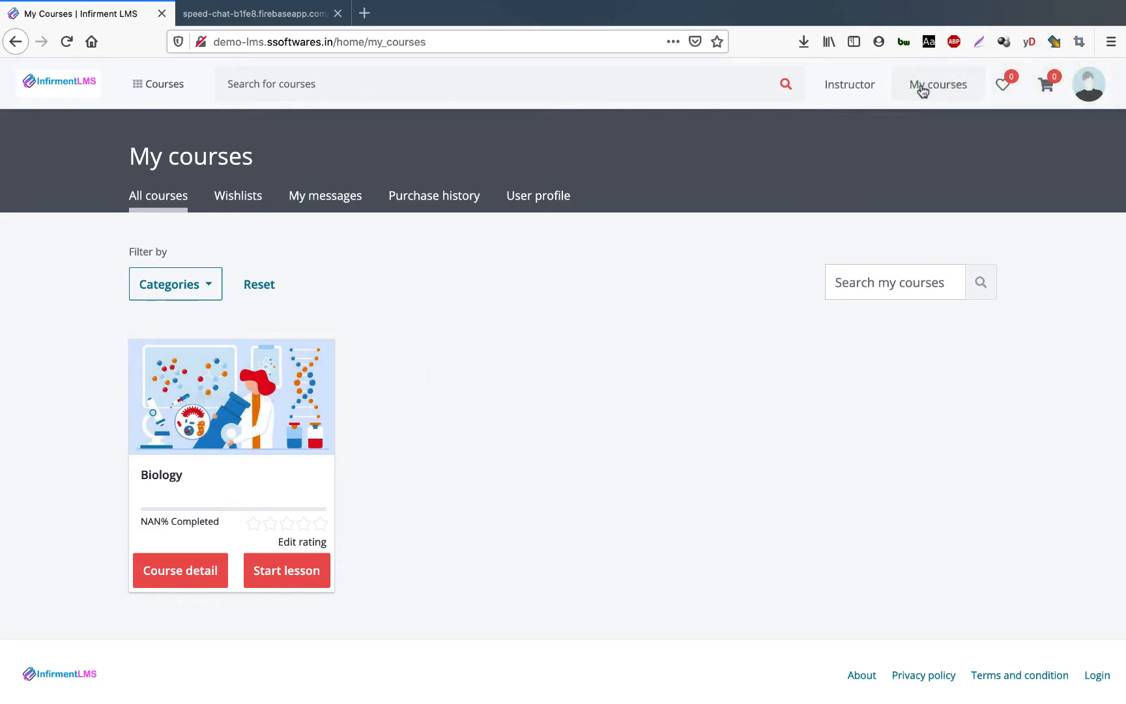
{"action": "left_click", "coordinate": [923, 89]}
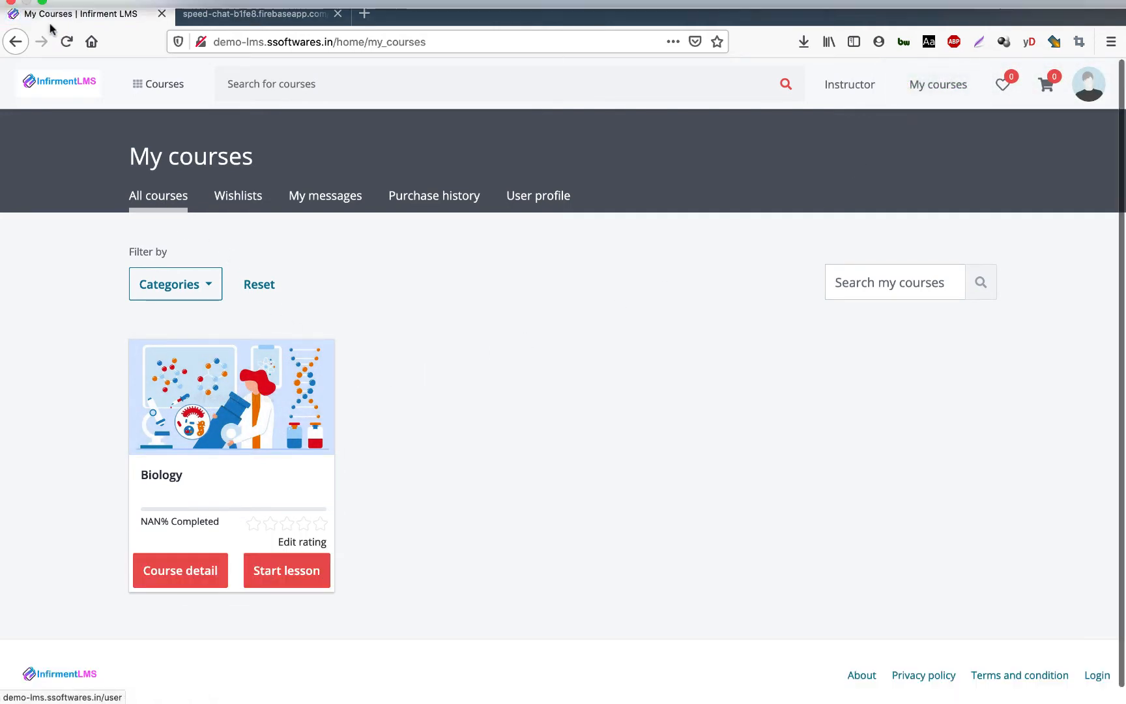
Return to the home page, open the free Matrices course and review its description and curriculum
{"action": "left_click", "coordinate": [51, 85]}
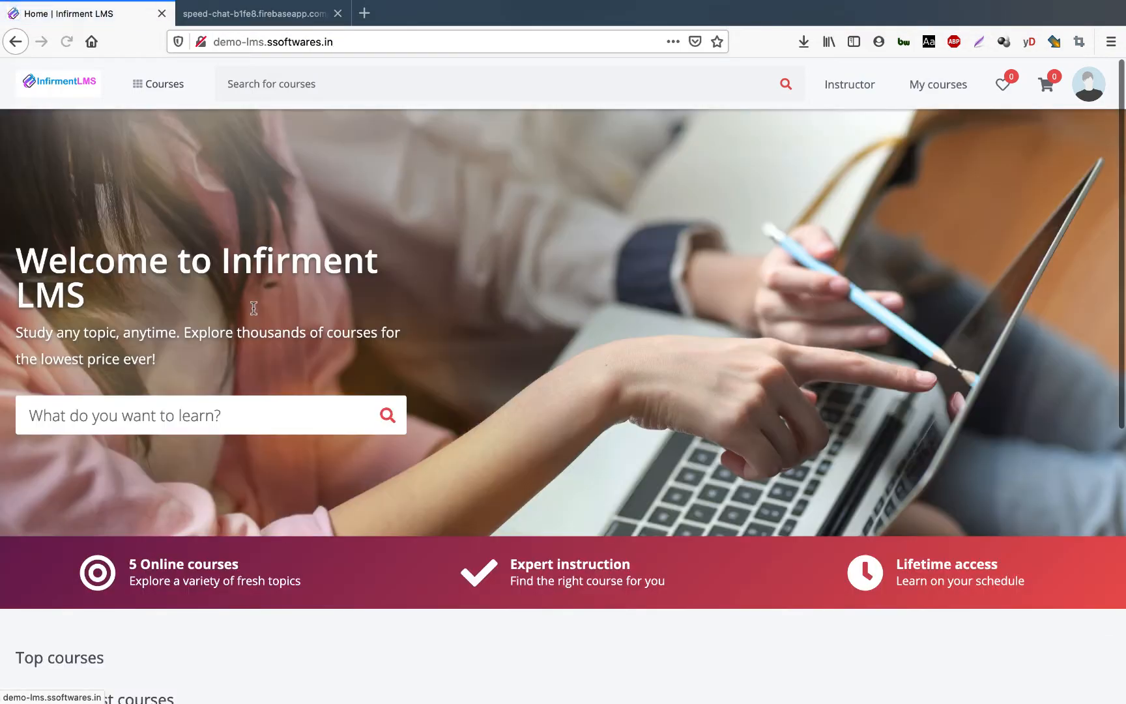
{"action": "scroll", "coordinate": [326, 294], "scroll_direction": "down", "scroll_amount": 5}
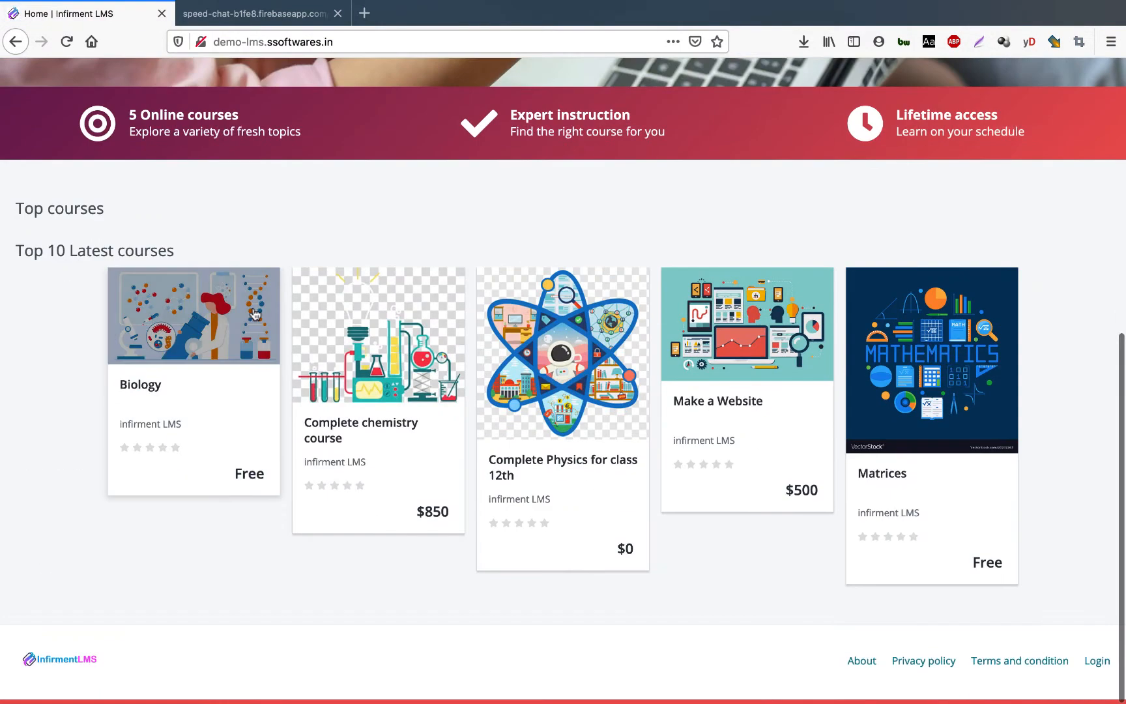
{"action": "left_click", "coordinate": [931, 408]}
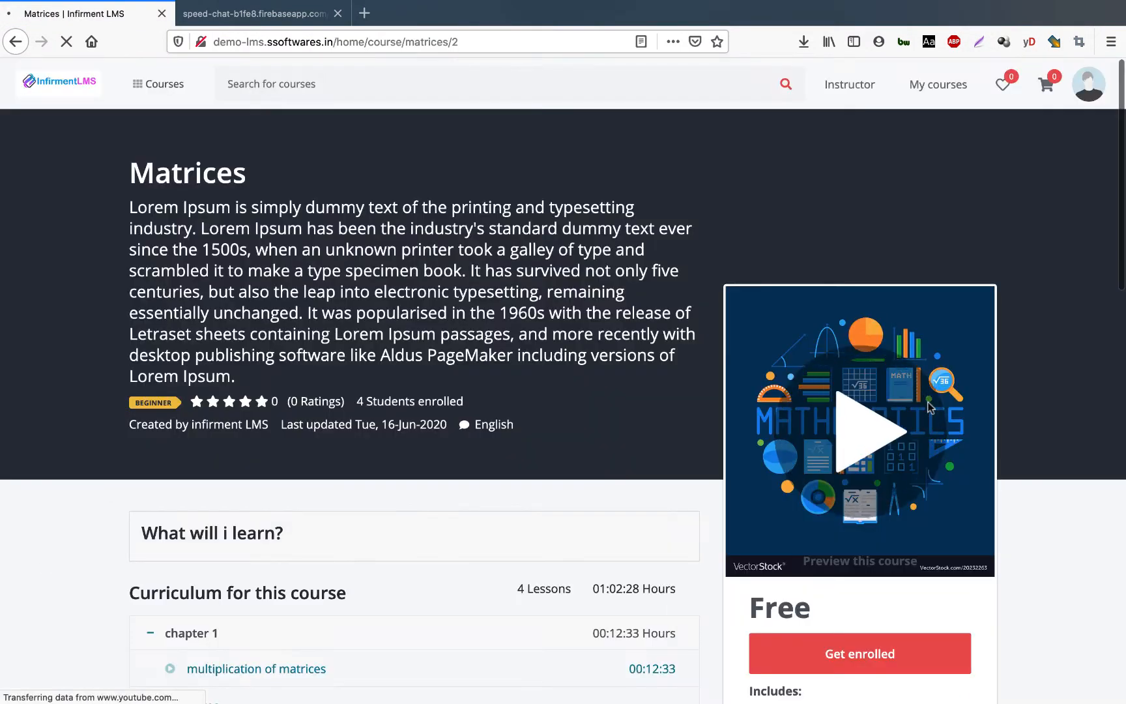
{"action": "scroll", "coordinate": [837, 476], "scroll_direction": "down", "scroll_amount": 3}
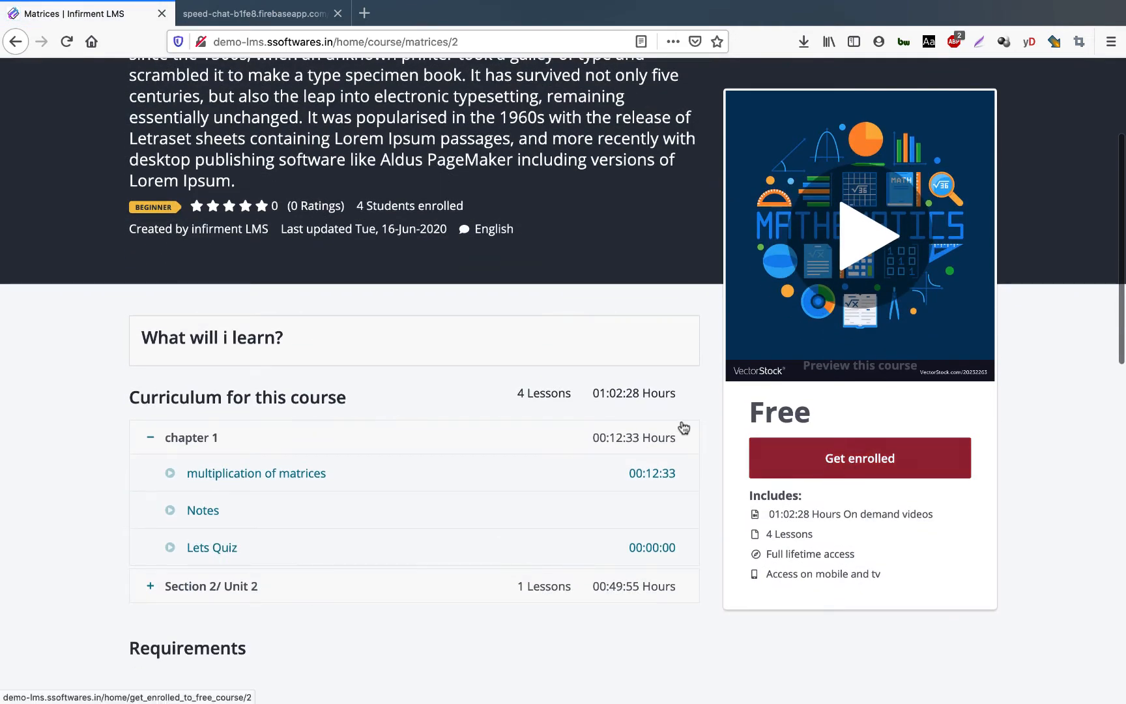
{"action": "scroll", "coordinate": [681, 427], "scroll_direction": "up", "scroll_amount": 3}
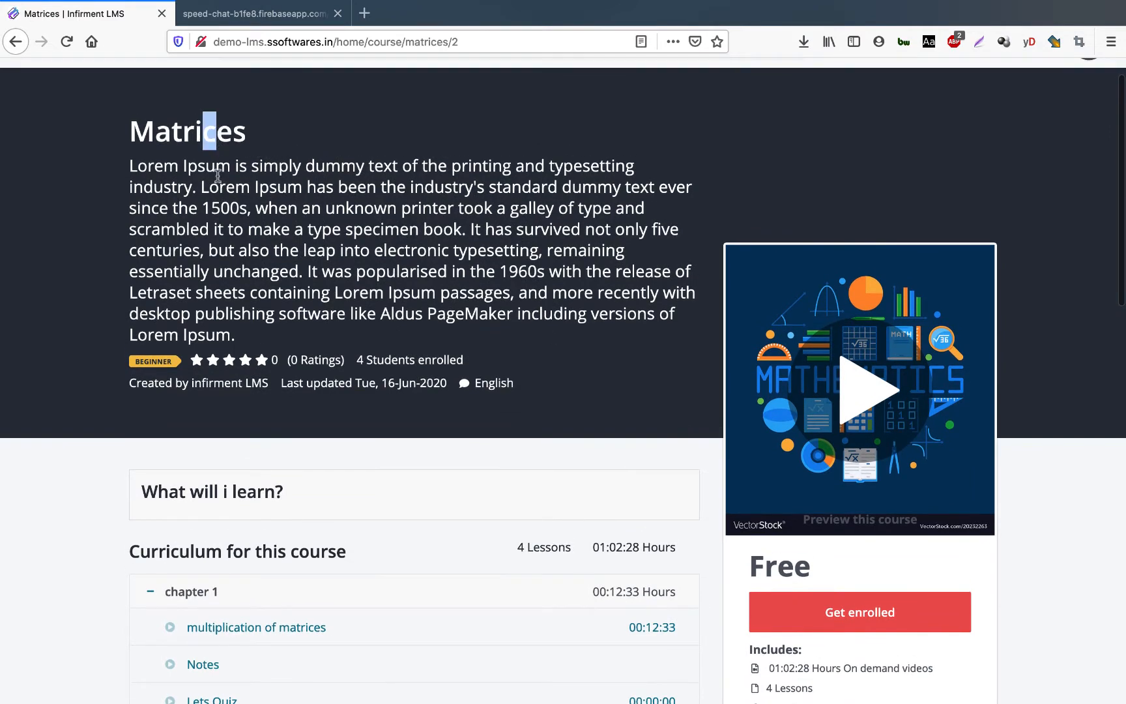
Examine the Matrices course header: summary, level, ratings, student enrolment, creator, last update date and language
{"action": "left_click_drag", "start_coordinate": [219, 187], "coordinate": [271, 228]}
{"action": "scroll", "coordinate": [271, 228], "scroll_direction": "down", "scroll_amount": 2}
{"action": "left_click", "coordinate": [153, 294]}
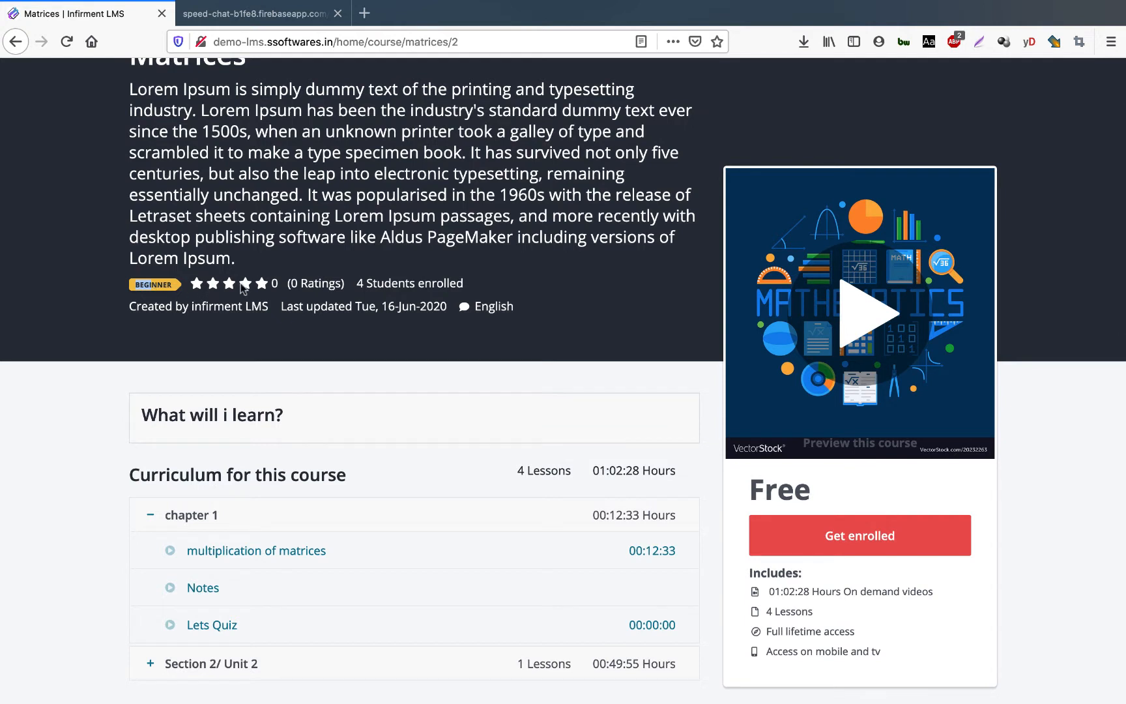
{"action": "scroll", "coordinate": [243, 289], "scroll_direction": "up", "scroll_amount": 1}
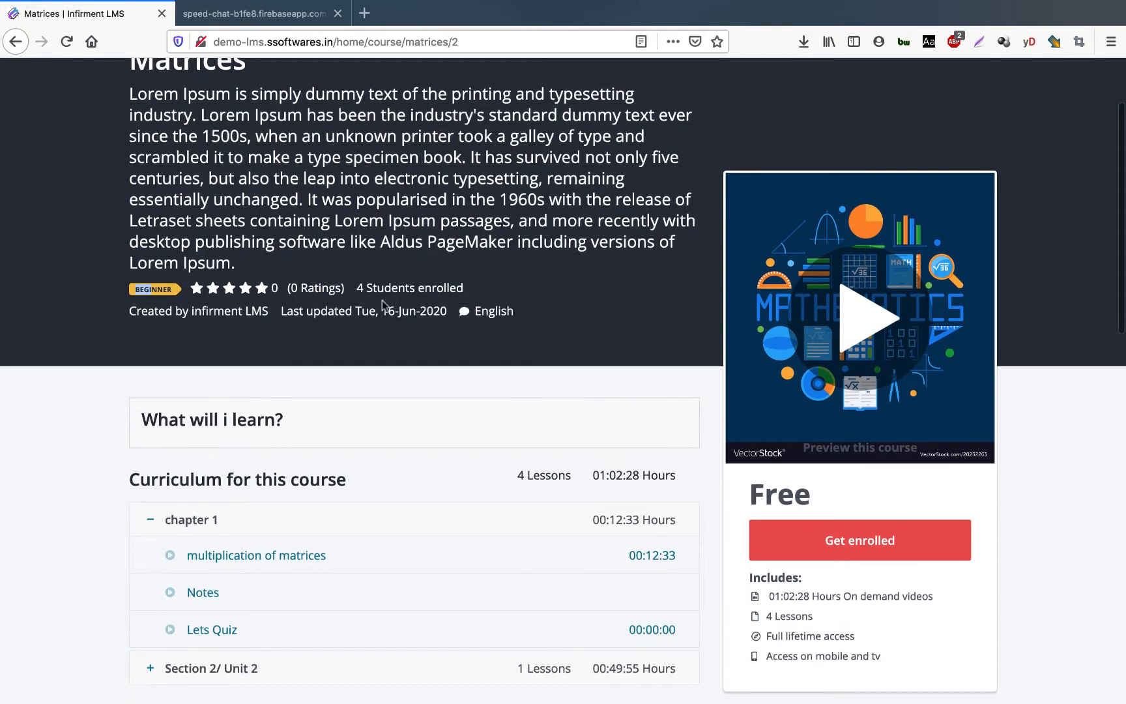
{"action": "left_click_drag", "start_coordinate": [384, 287], "coordinate": [421, 288]}
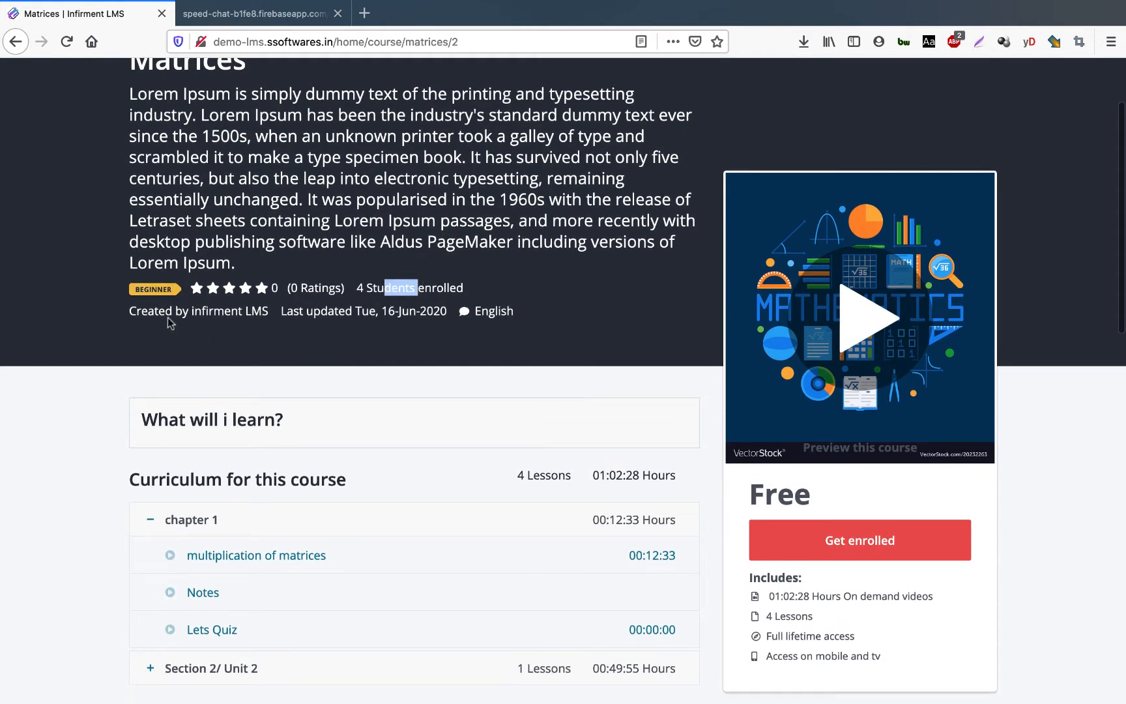
{"action": "left_click_drag", "start_coordinate": [167, 312], "coordinate": [258, 324]}
{"action": "left_click", "coordinate": [253, 354]}
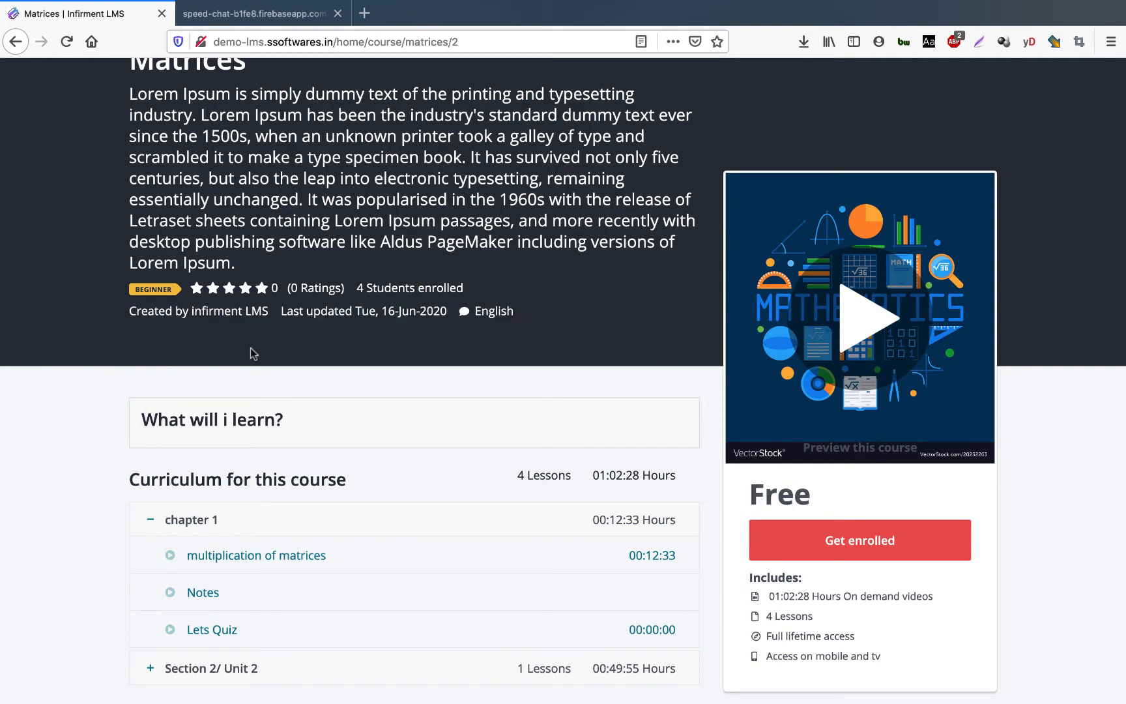
{"action": "scroll", "coordinate": [254, 354], "scroll_direction": "up", "scroll_amount": 1}
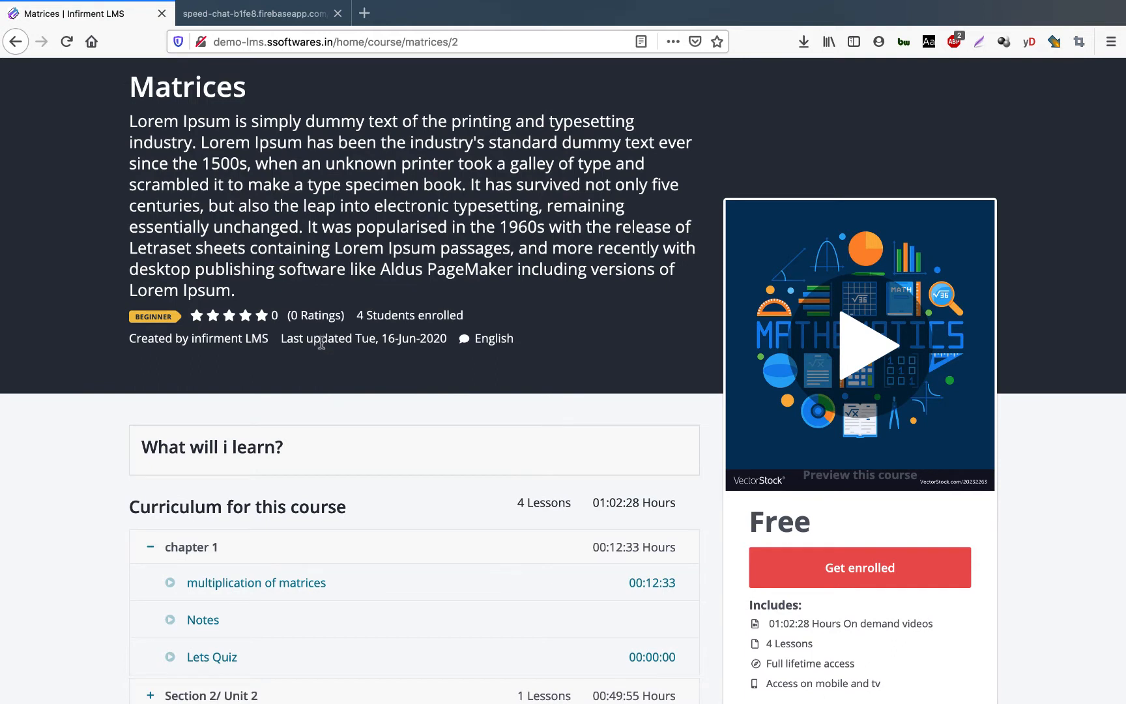
{"action": "left_click_drag", "start_coordinate": [321, 340], "coordinate": [347, 342]}
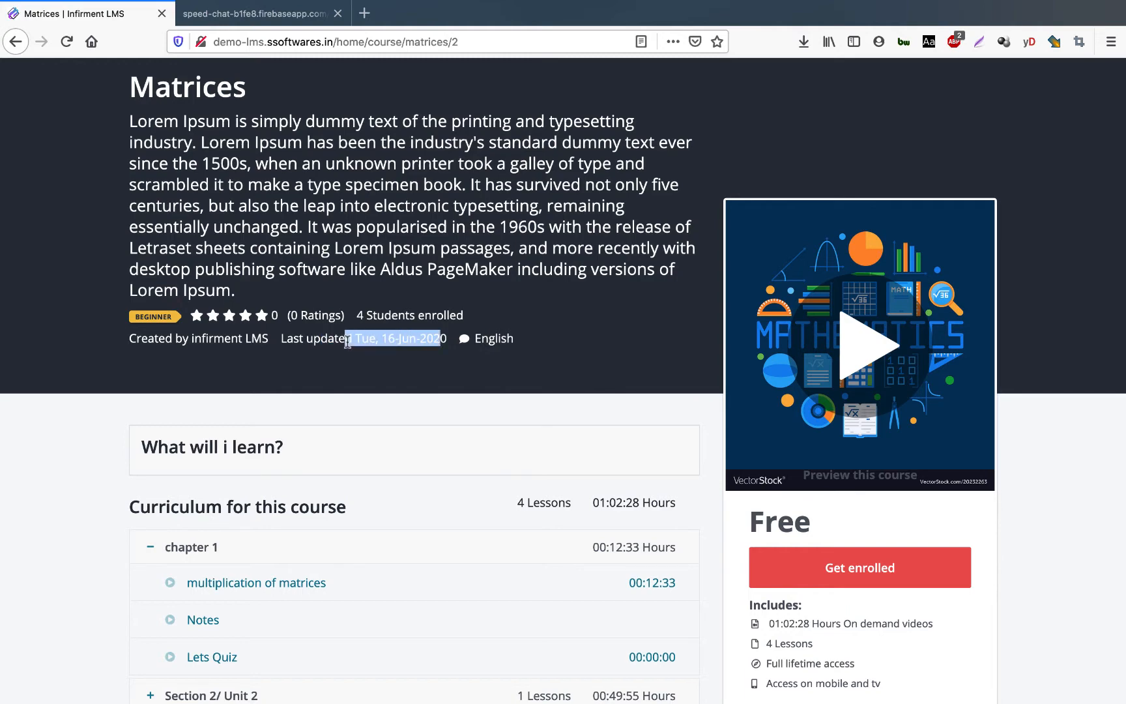
{"action": "left_click_drag", "start_coordinate": [509, 340], "coordinate": [479, 340]}
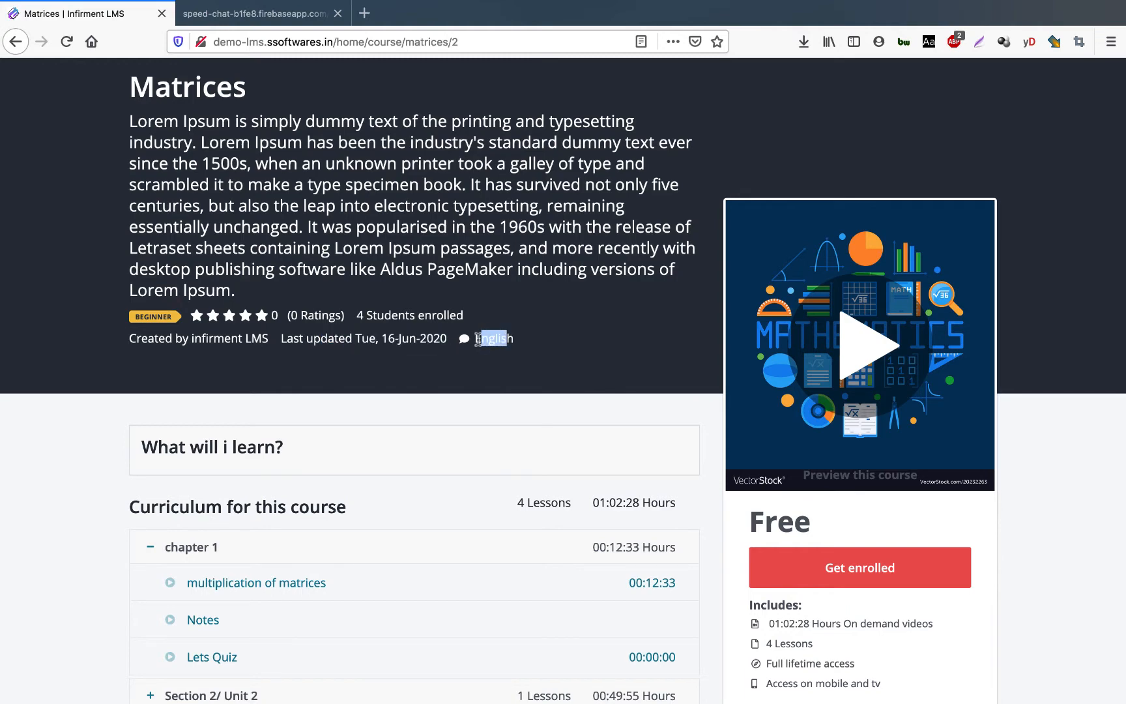
Look through the Matrices course's curriculum, requirements, full description, related courses and instructor section
{"action": "scroll", "coordinate": [478, 338], "scroll_direction": "down", "scroll_amount": 5}
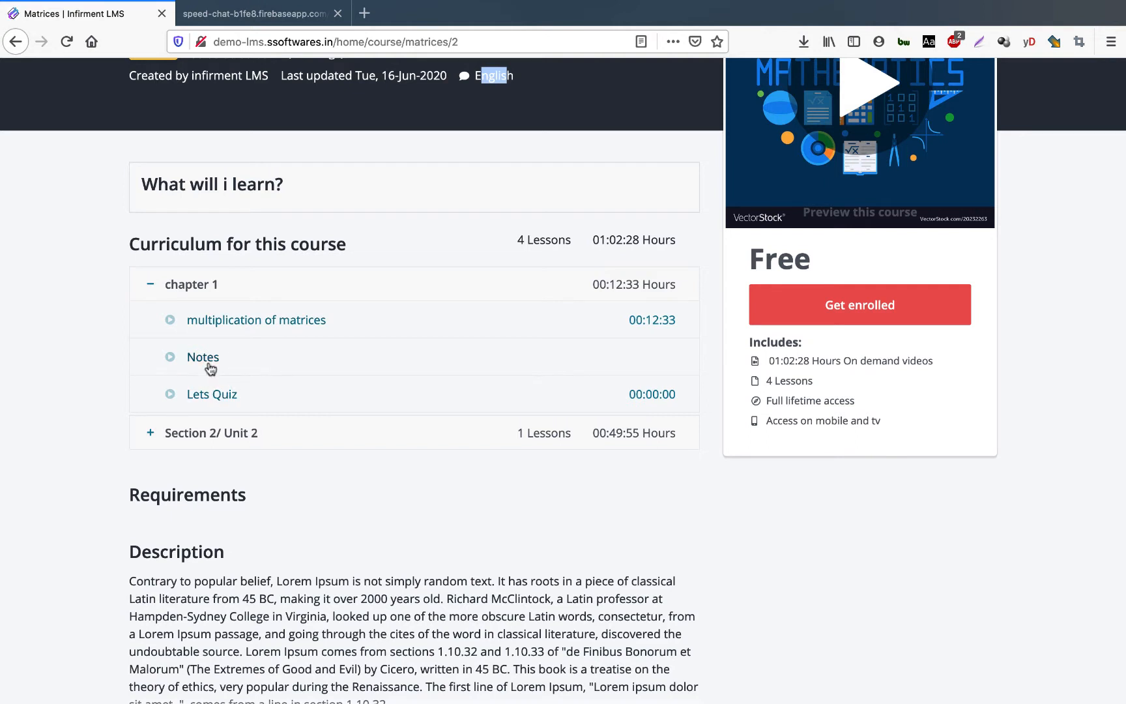
{"action": "scroll", "coordinate": [210, 369], "scroll_direction": "down", "scroll_amount": 5}
{"action": "left_click", "coordinate": [160, 489]}
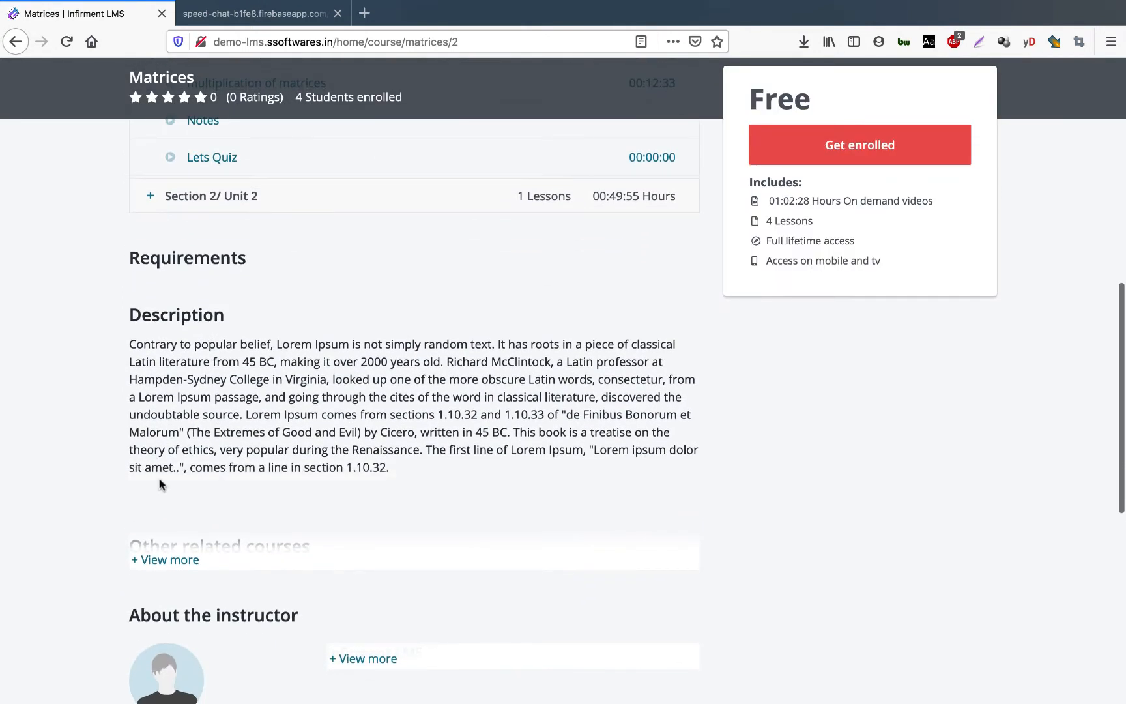
{"action": "scroll", "coordinate": [234, 421], "scroll_direction": "down", "scroll_amount": 2}
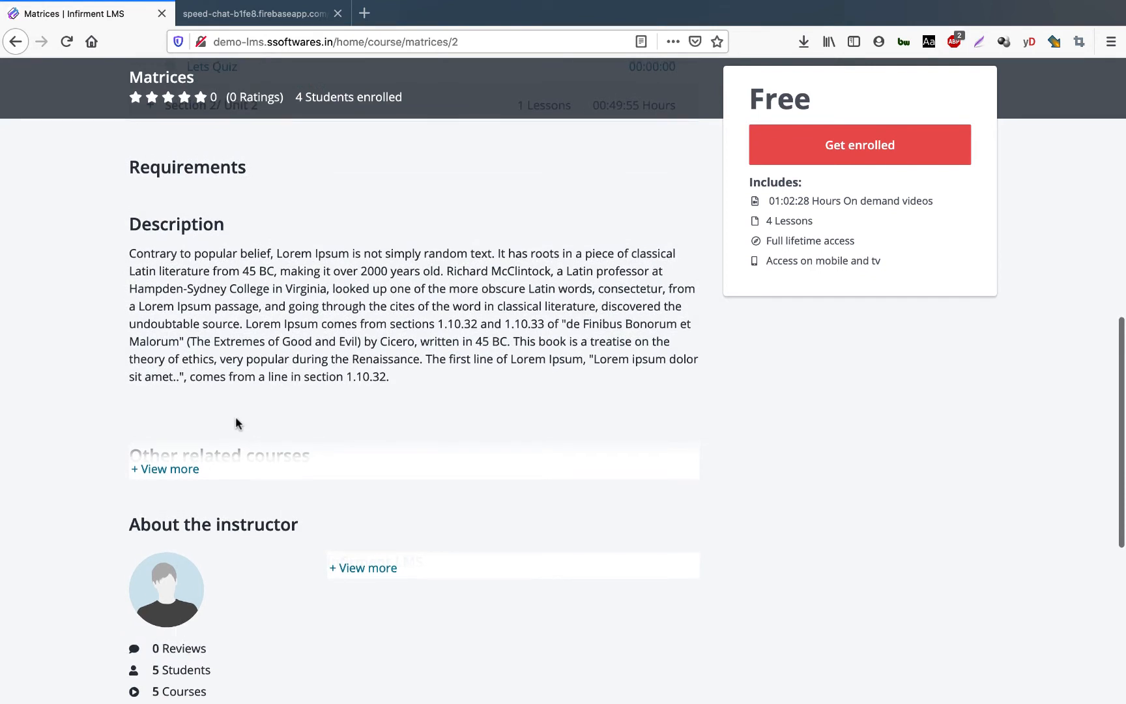
{"action": "scroll", "coordinate": [235, 418], "scroll_direction": "up", "scroll_amount": 1}
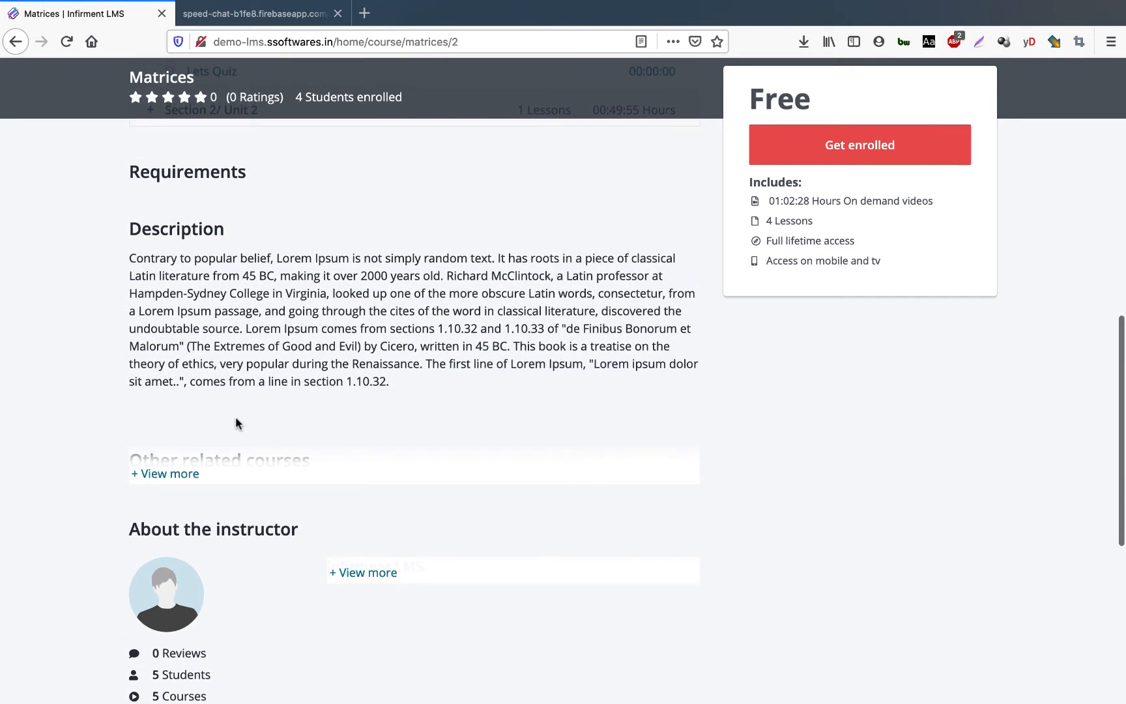
{"action": "scroll", "coordinate": [236, 424], "scroll_direction": "down", "scroll_amount": 10}
{"action": "scroll", "coordinate": [237, 423], "scroll_direction": "up", "scroll_amount": 15}
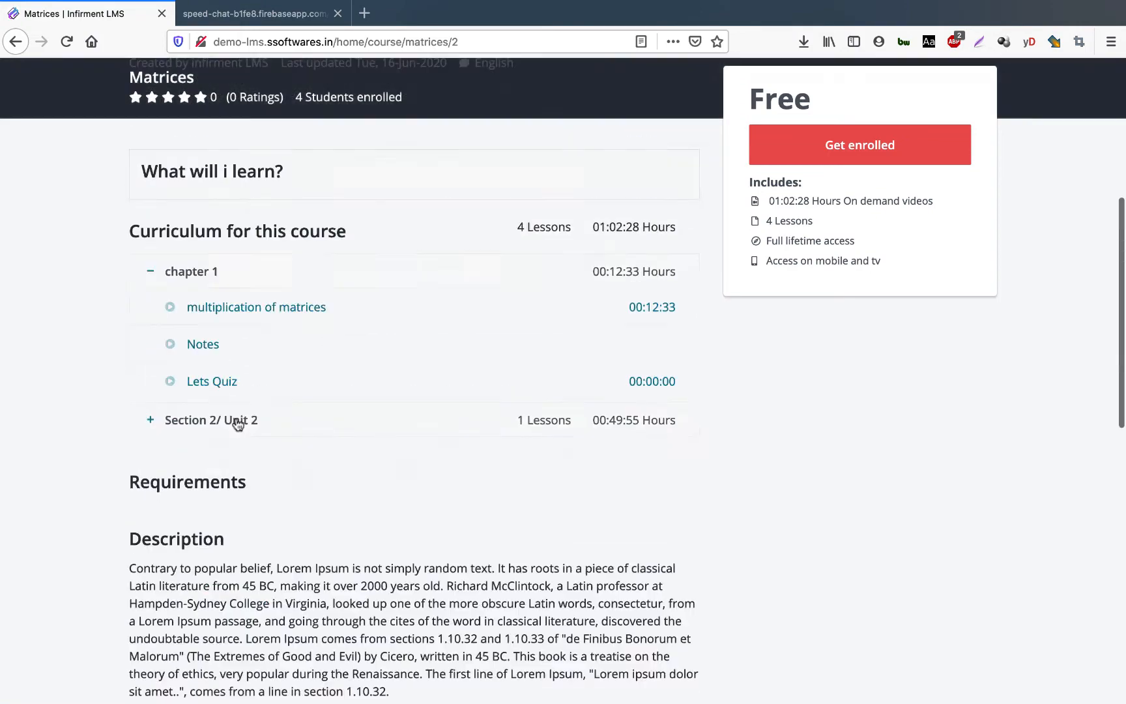
{"action": "scroll", "coordinate": [596, 414], "scroll_direction": "down", "scroll_amount": 5}
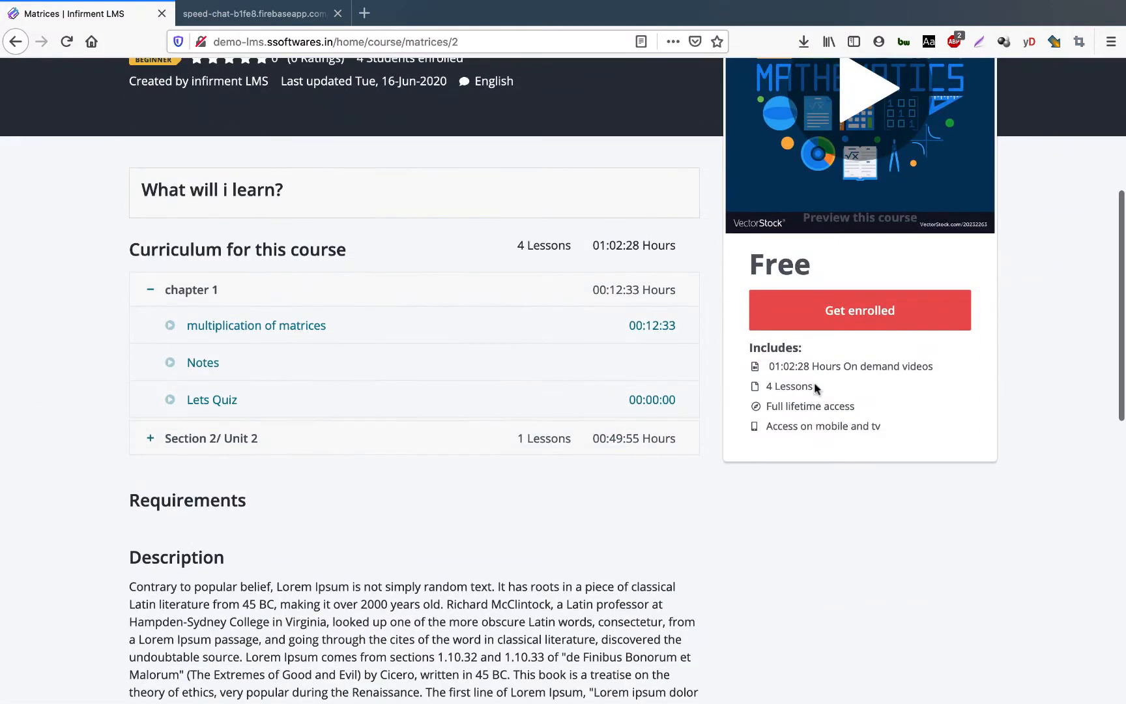
Examine what the Matrices course includes, such as on-demand videos, lessons, lifetime access and device access
{"action": "scroll", "coordinate": [815, 385], "scroll_direction": "up", "scroll_amount": 5}
{"action": "left_click_drag", "start_coordinate": [781, 555], "coordinate": [821, 593]}
{"action": "left_click", "coordinate": [797, 592]}
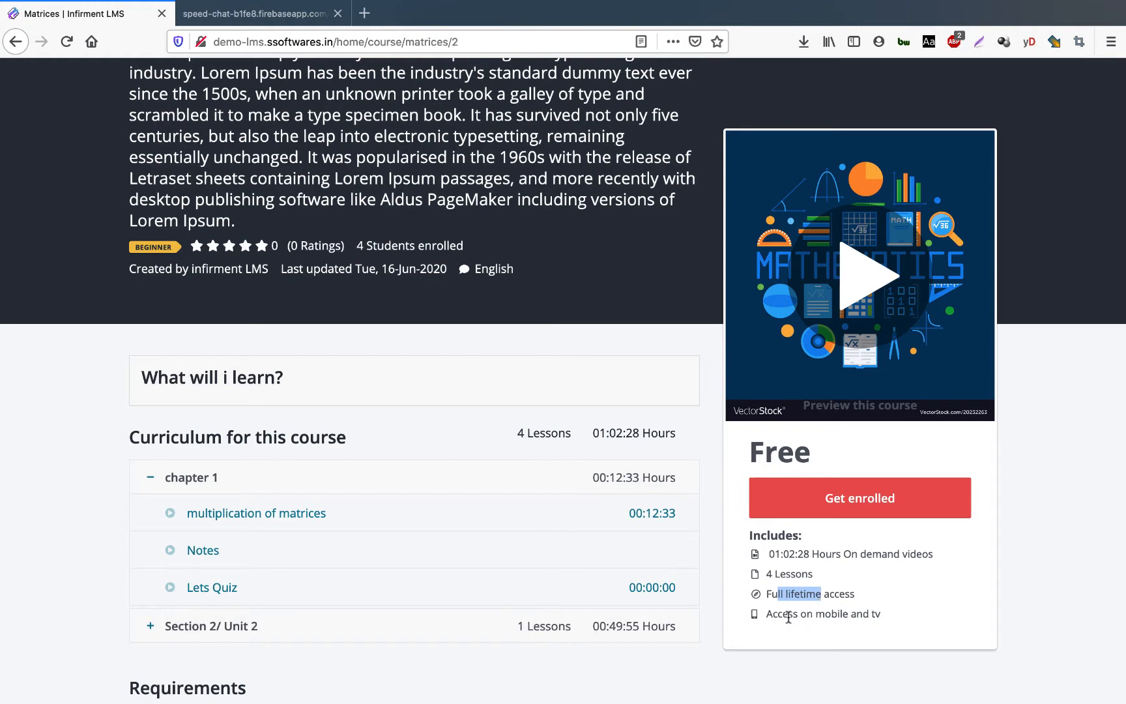
{"action": "left_click_drag", "start_coordinate": [789, 614], "coordinate": [838, 618]}
{"action": "scroll", "coordinate": [838, 617], "scroll_direction": "up", "scroll_amount": 1}
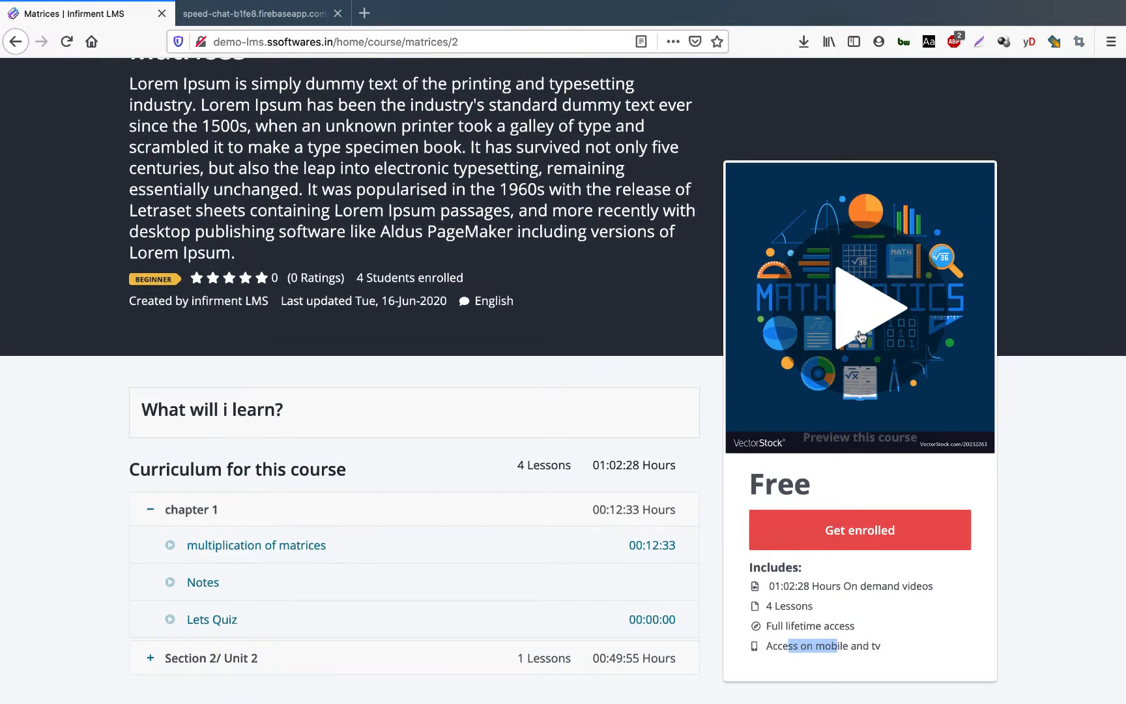
Play the Matrices course preview video, skip ahead twice to about 09:48, and close the preview
{"action": "scroll", "coordinate": [861, 336], "scroll_direction": "up", "scroll_amount": 1}
{"action": "left_click", "coordinate": [839, 380]}
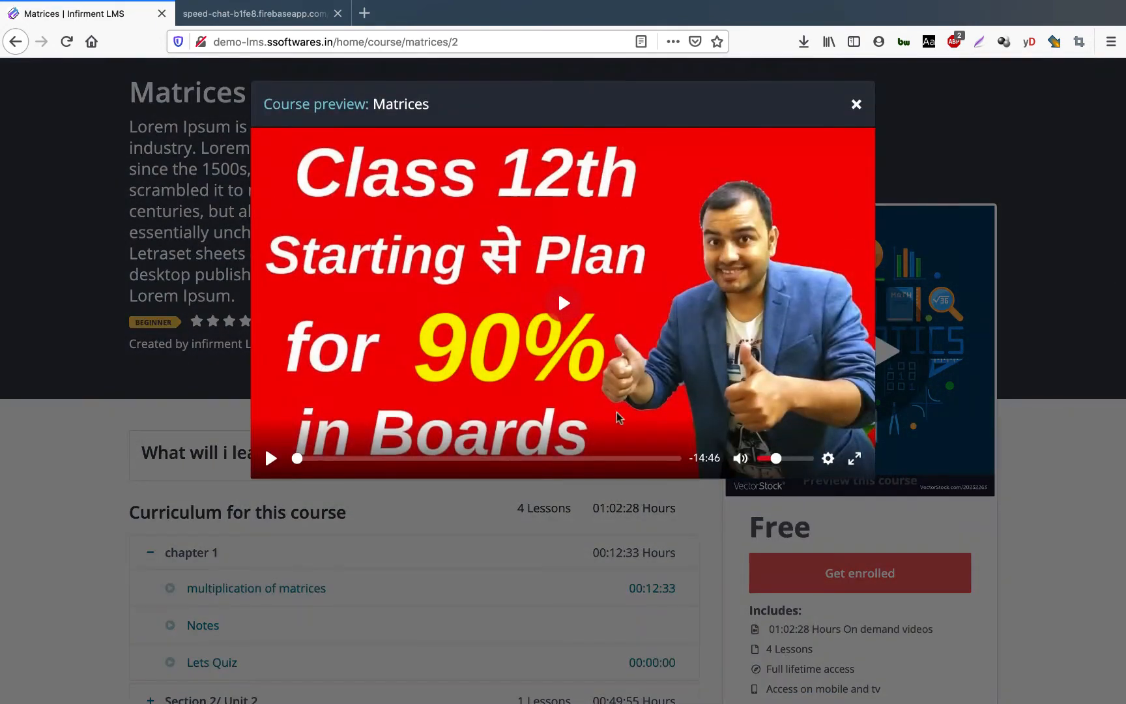
{"action": "left_click", "coordinate": [575, 307]}
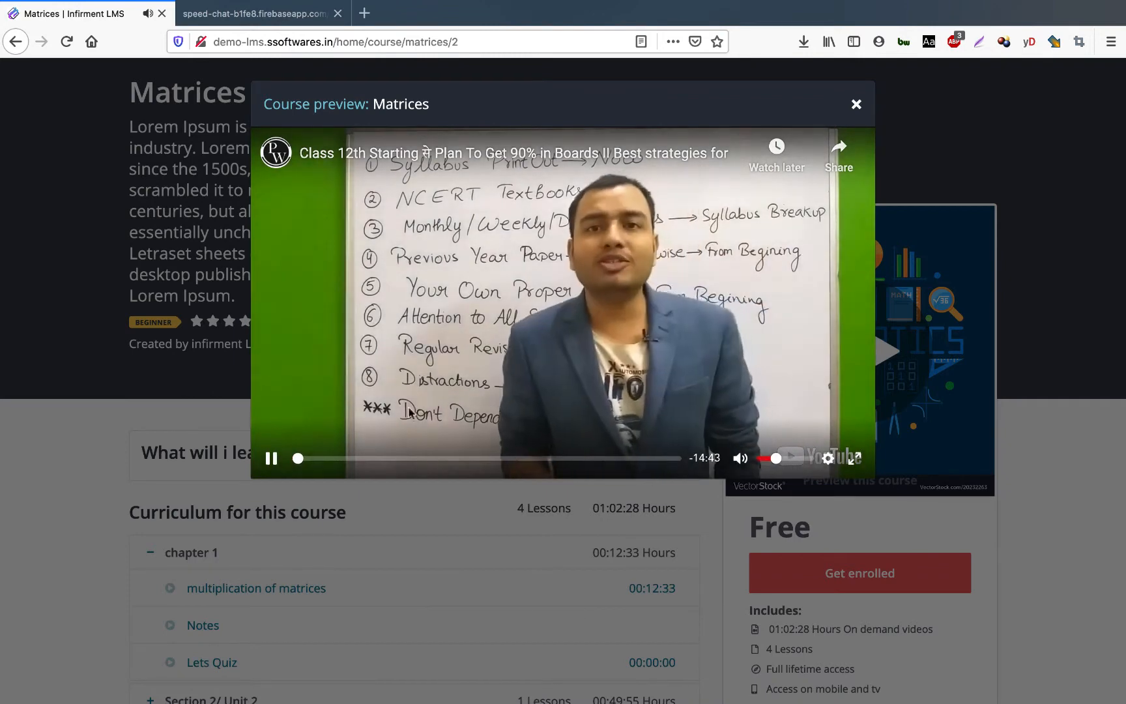
{"action": "left_click", "coordinate": [380, 458]}
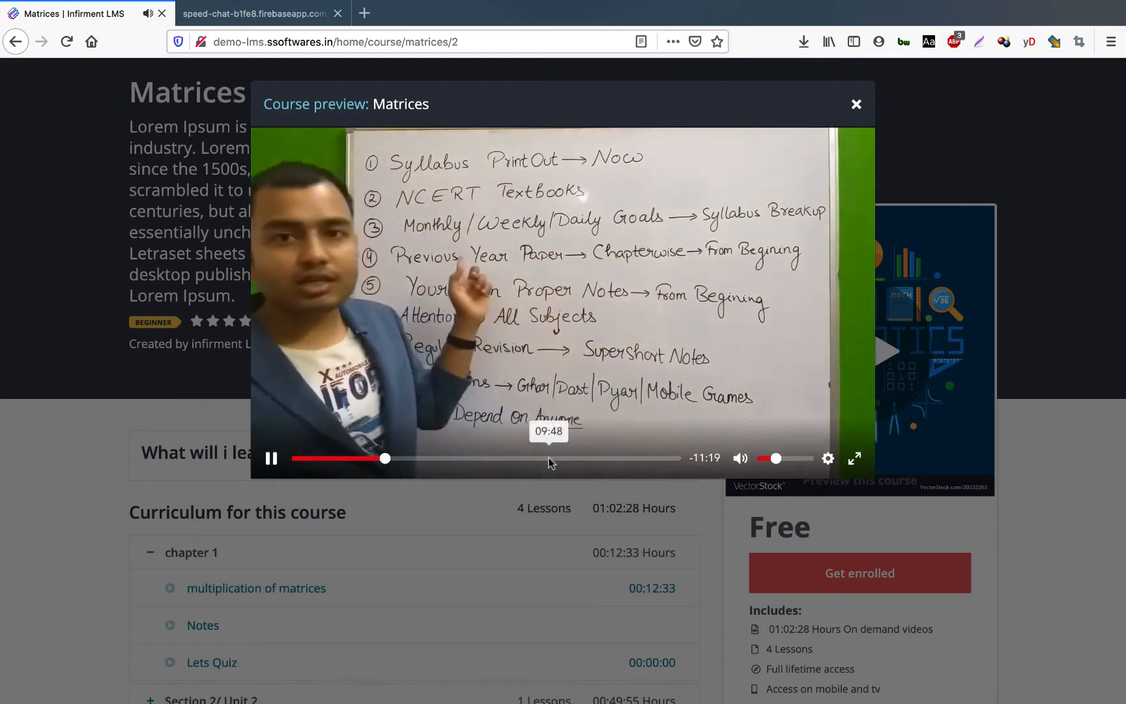
{"action": "left_click", "coordinate": [550, 458]}
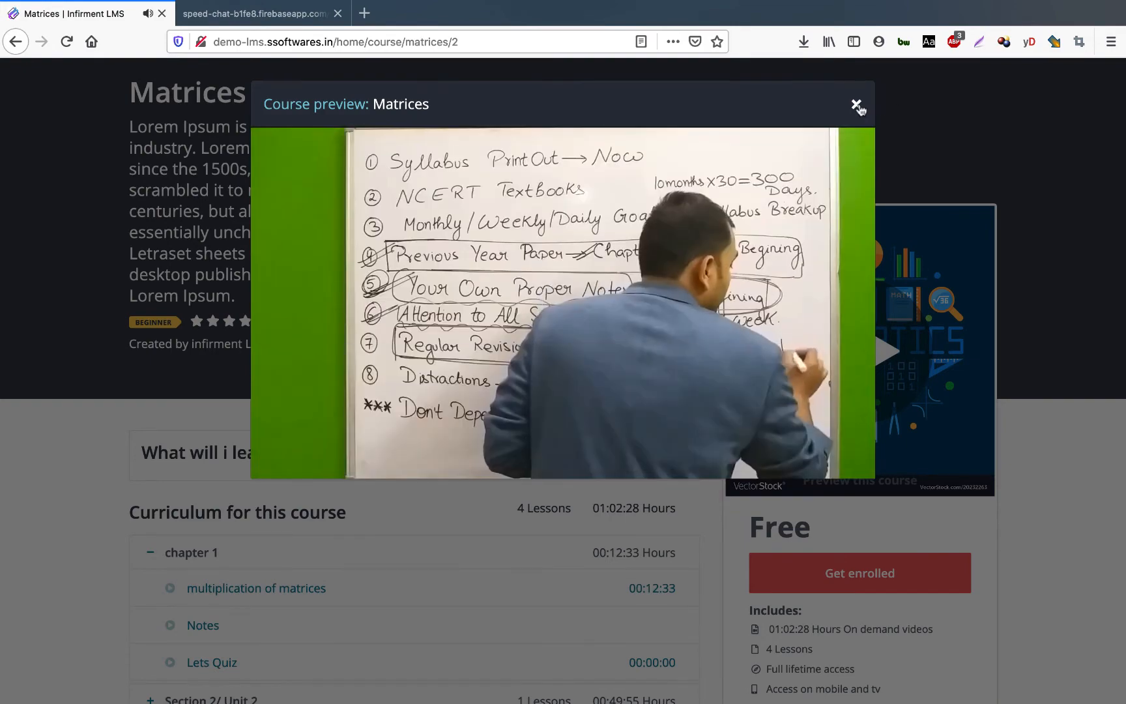
{"action": "left_click", "coordinate": [856, 105]}
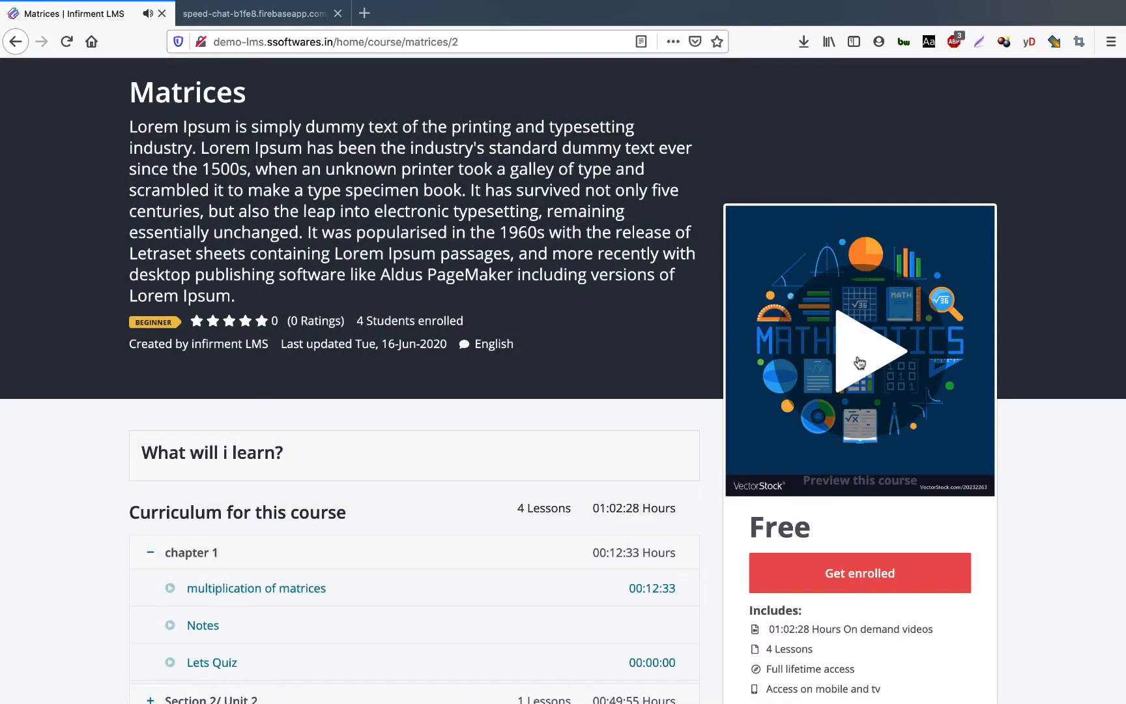
Enroll in the free Matrices course and check its entry among the enrolled courses
{"action": "scroll", "coordinate": [860, 363], "scroll_direction": "down", "scroll_amount": 2}
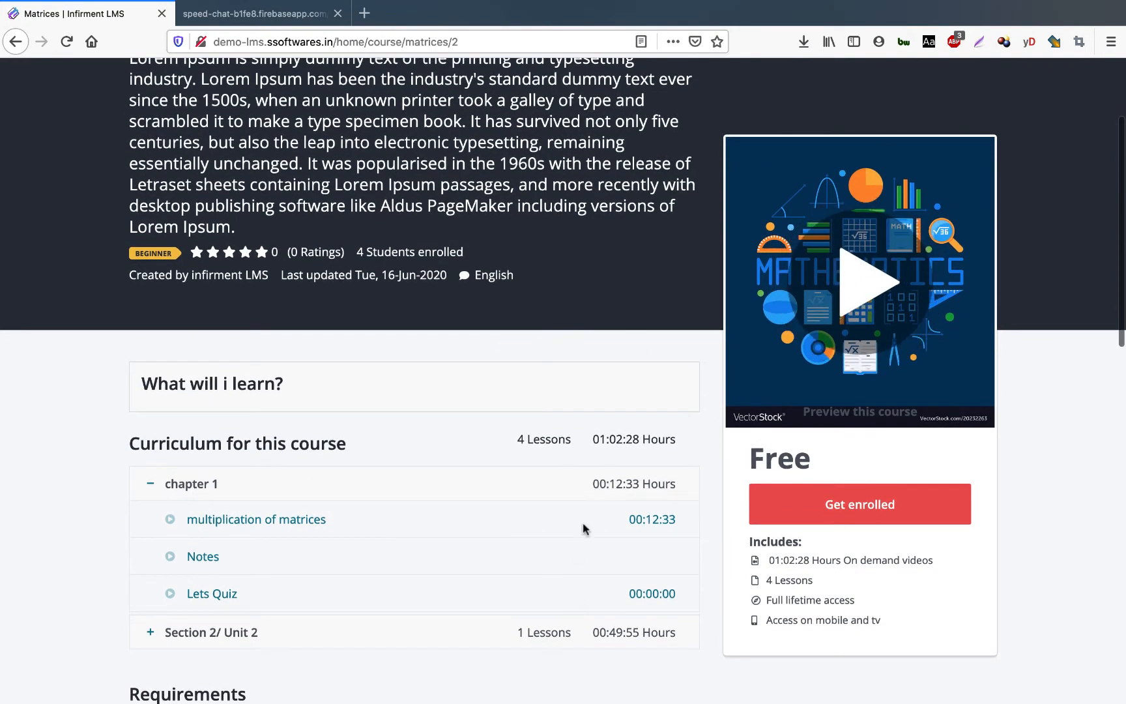
{"action": "left_click", "coordinate": [846, 515]}
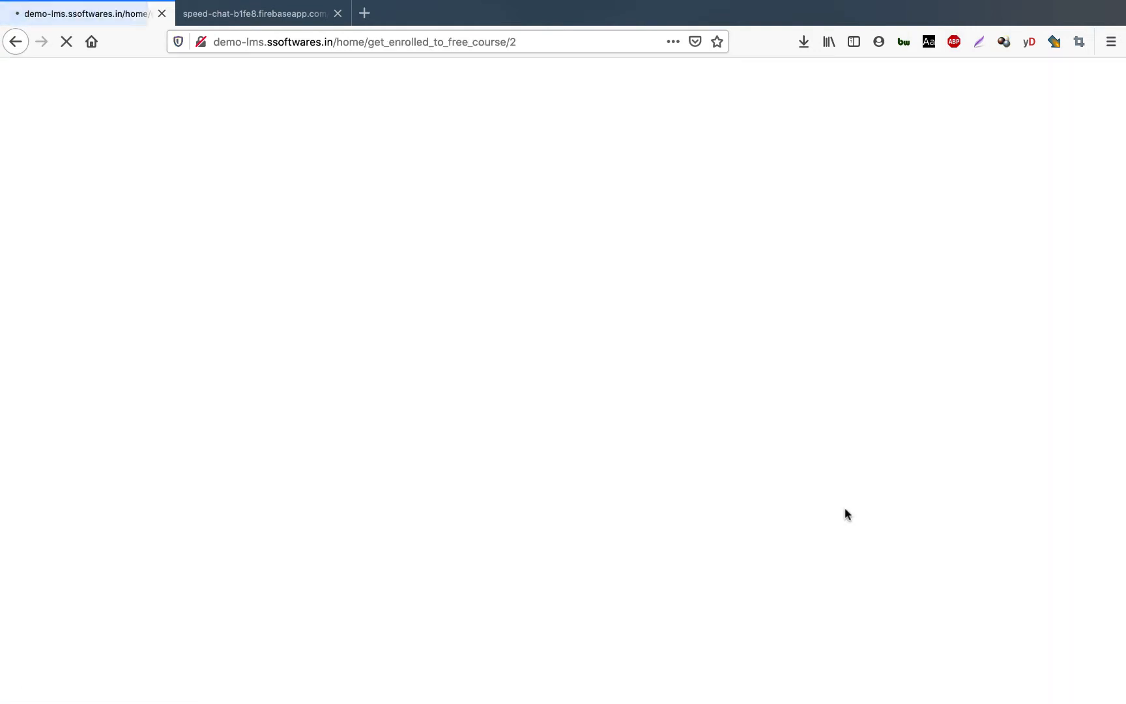
{"action": "scroll", "coordinate": [588, 427], "scroll_direction": "down", "scroll_amount": 2}
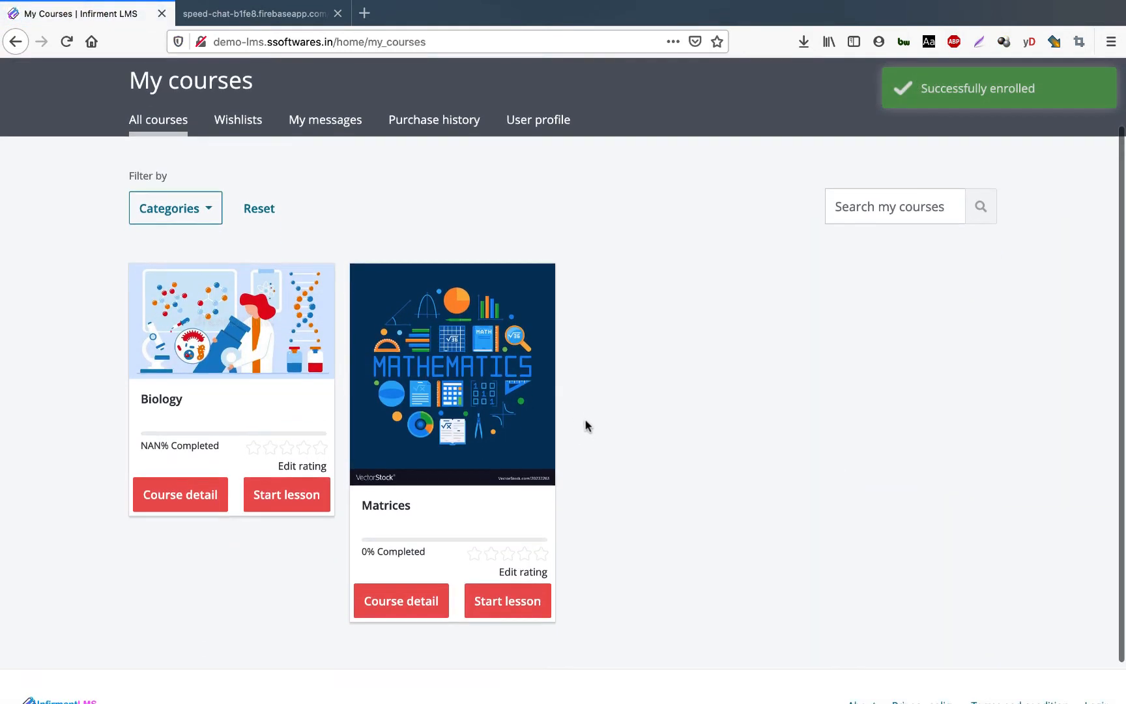
{"action": "scroll", "coordinate": [585, 425], "scroll_direction": "up", "scroll_amount": 1}
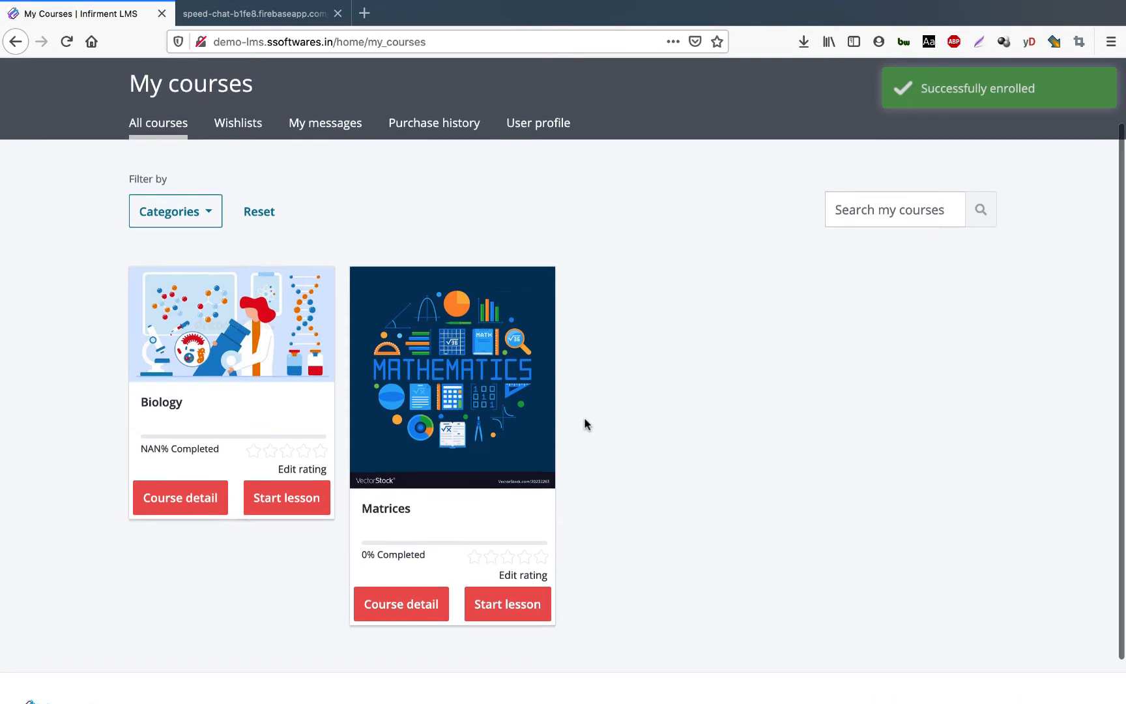
{"action": "mouse_move", "coordinate": [399, 477]}
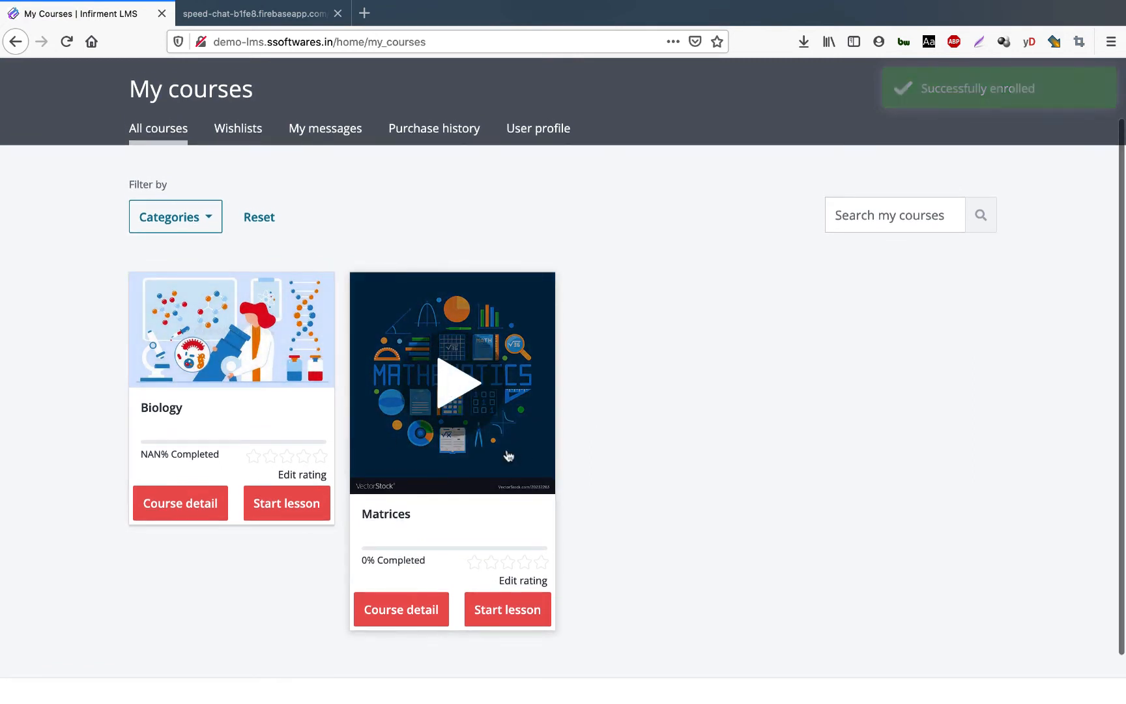
{"action": "scroll", "coordinate": [507, 455], "scroll_direction": "up", "scroll_amount": 2}
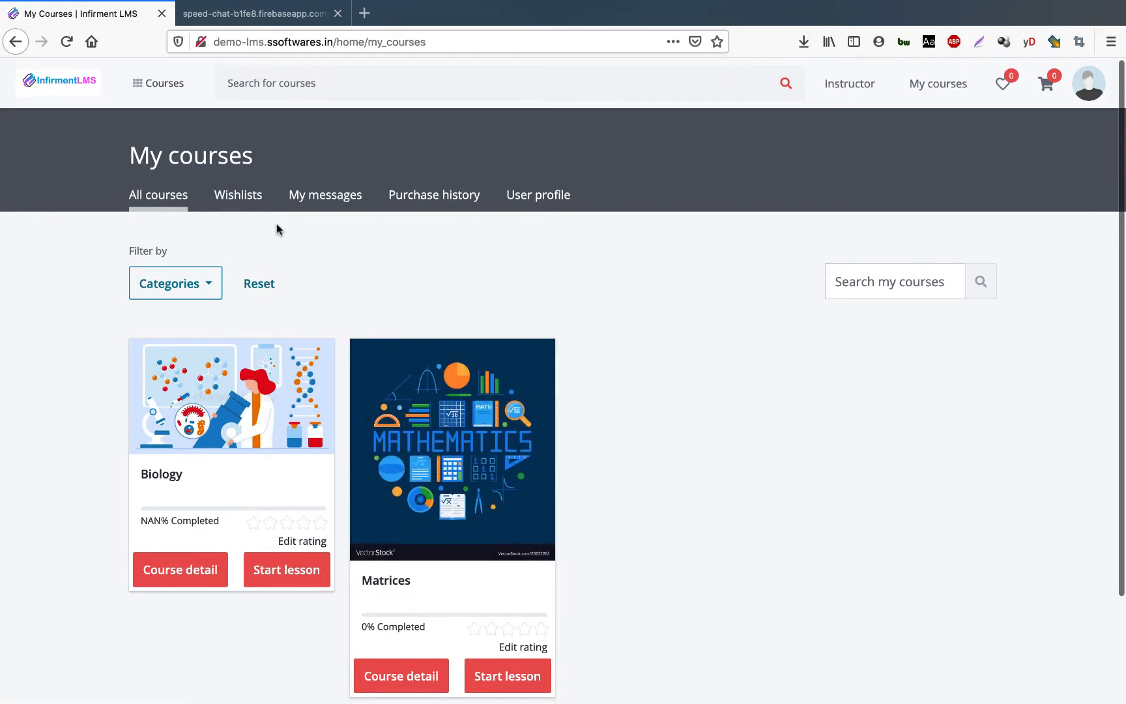
Return to the home page, open the $500 Make a Website course and choose to buy it immediately
{"action": "left_click", "coordinate": [65, 80]}
{"action": "scroll", "coordinate": [336, 208], "scroll_direction": "down", "scroll_amount": 8}
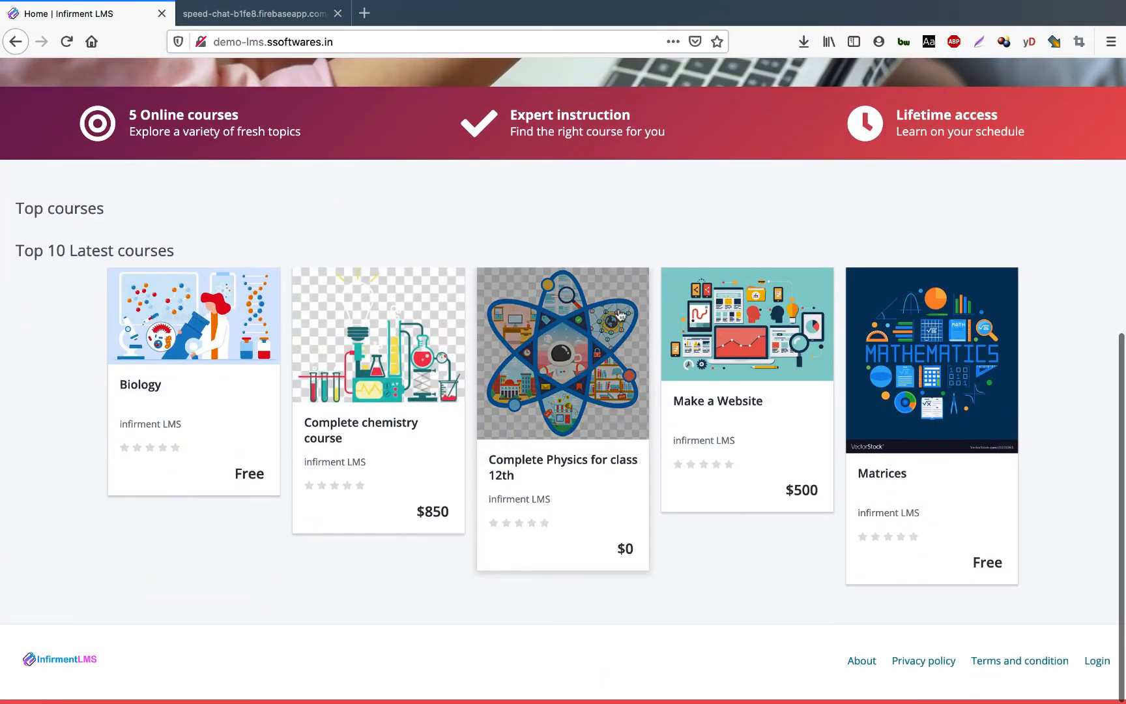
{"action": "left_click", "coordinate": [707, 314]}
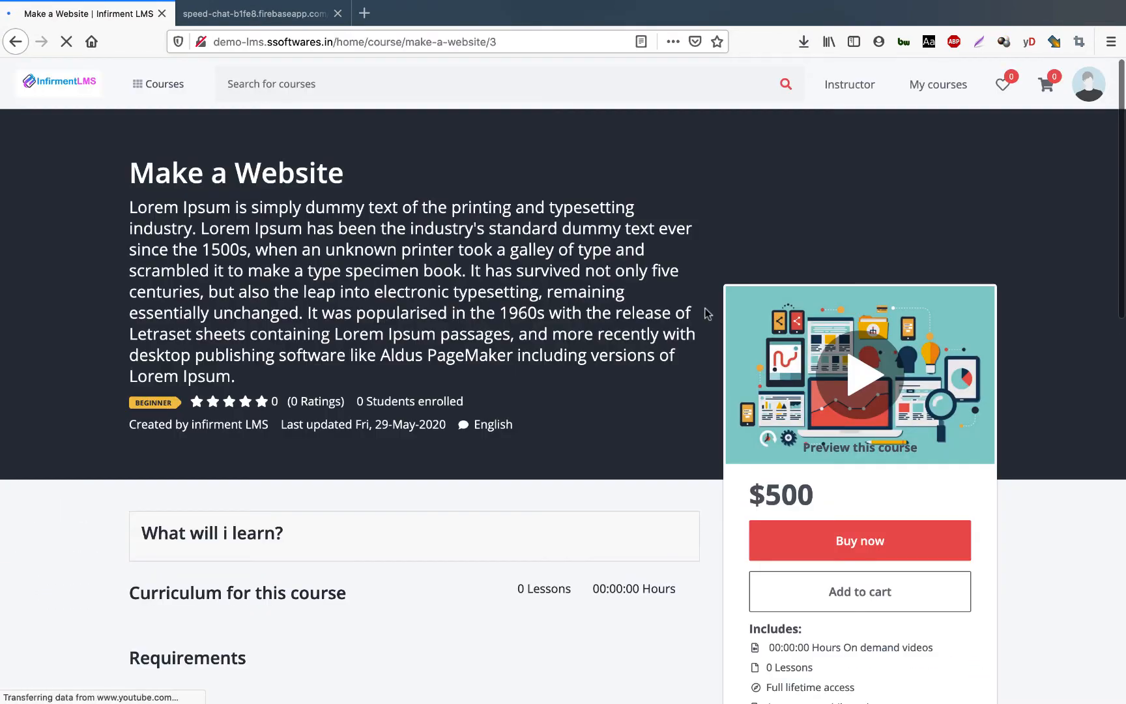
{"action": "scroll", "coordinate": [707, 313], "scroll_direction": "down", "scroll_amount": 2}
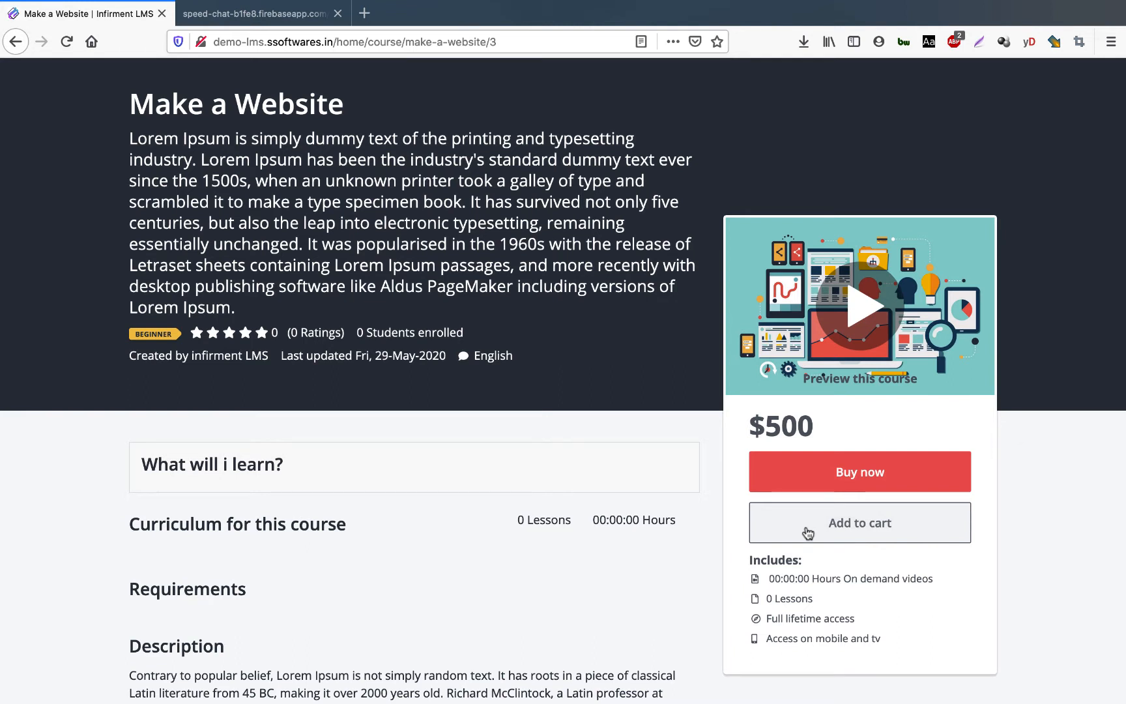
{"action": "left_click", "coordinate": [827, 481]}
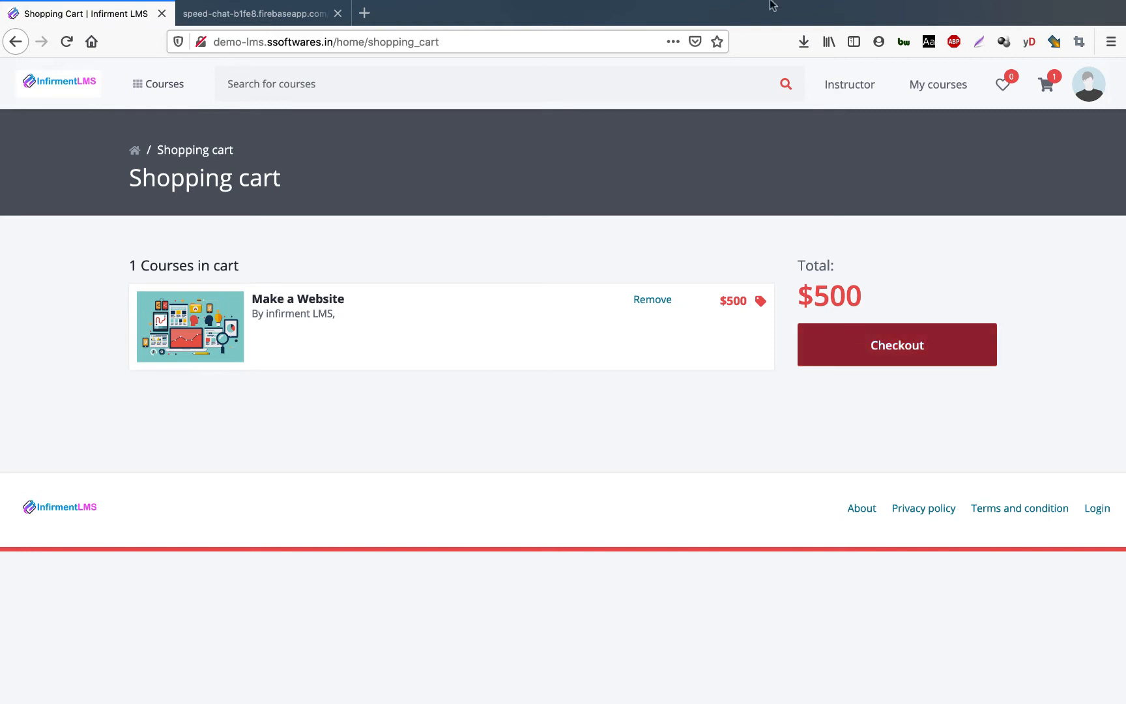
{"action": "mouse_move", "coordinate": [735, 3]}
{"action": "left_click", "coordinate": [672, 8]}
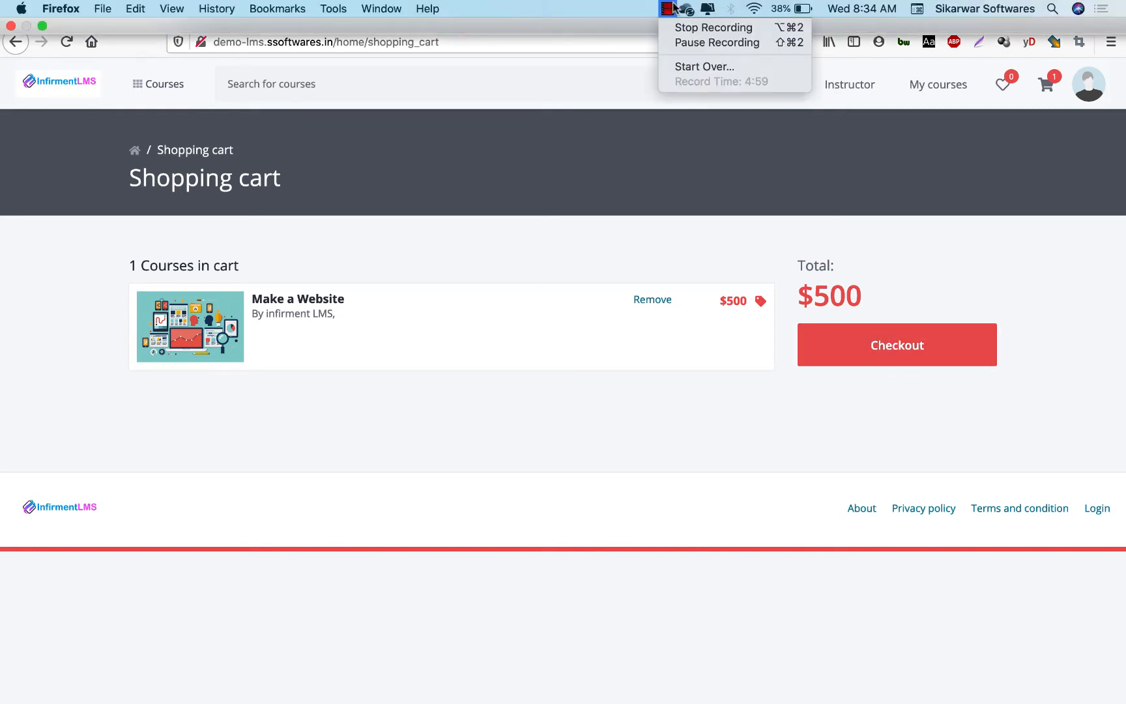
{"action": "left_click", "coordinate": [881, 290]}
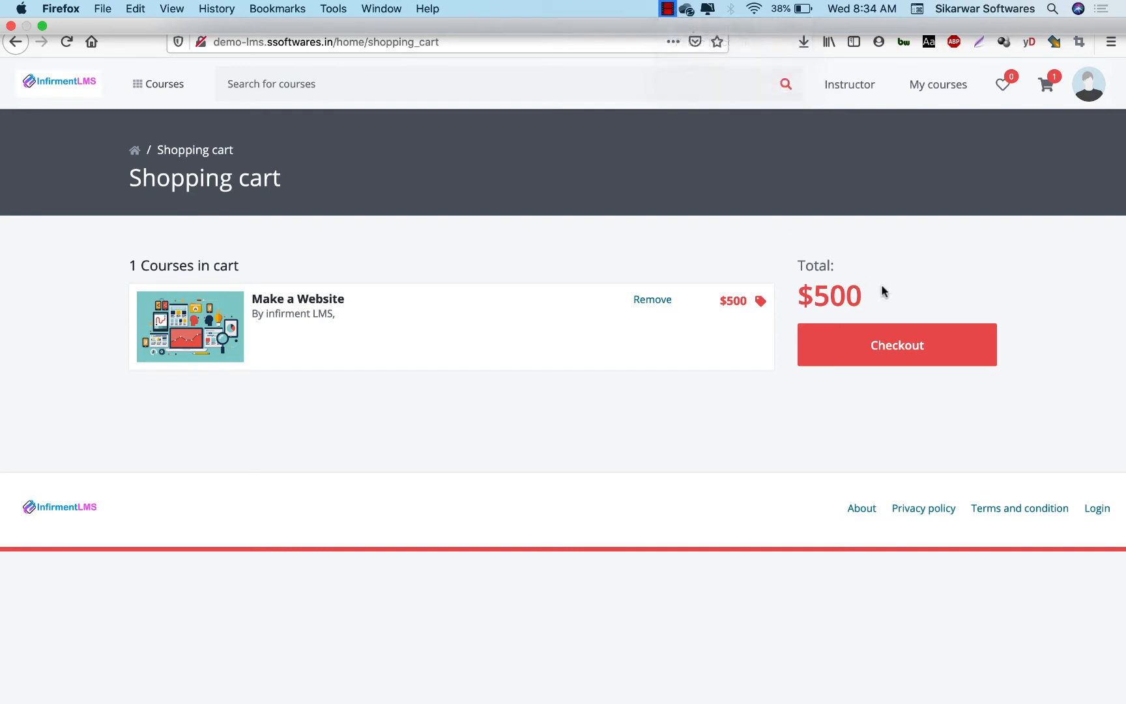
Check out the cart with the Make a Website course, choose Stripe as payment gateway and proceed to its card payment page
{"action": "left_click", "coordinate": [891, 349]}
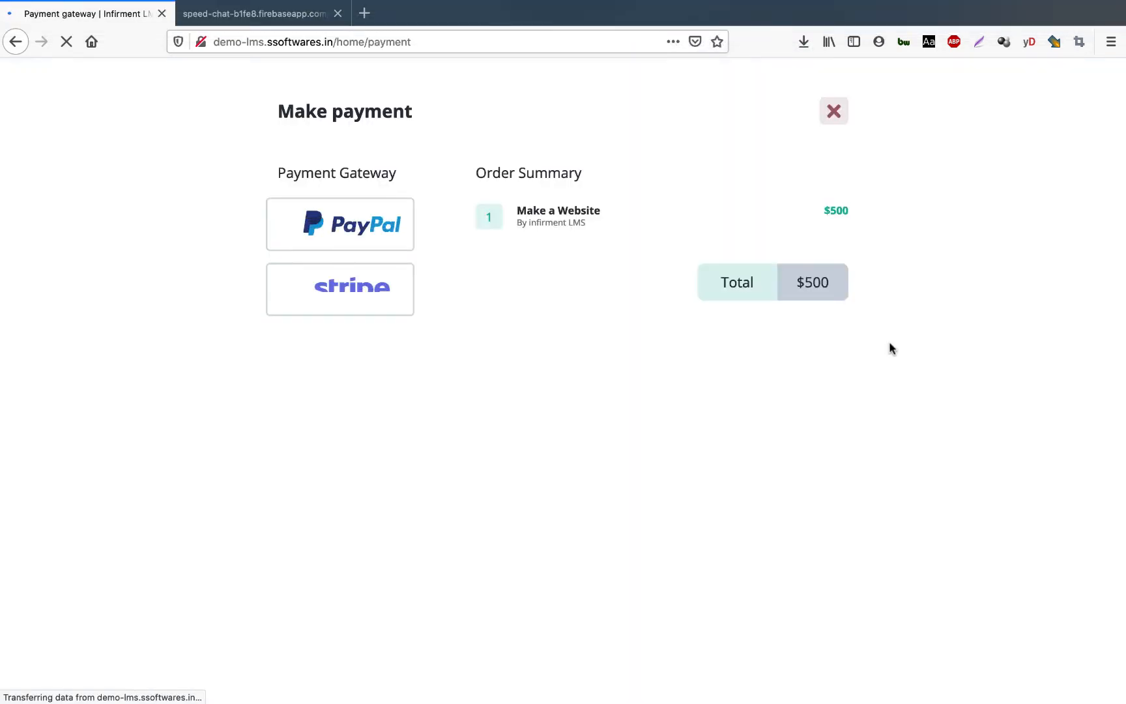
{"action": "left_click", "coordinate": [324, 296]}
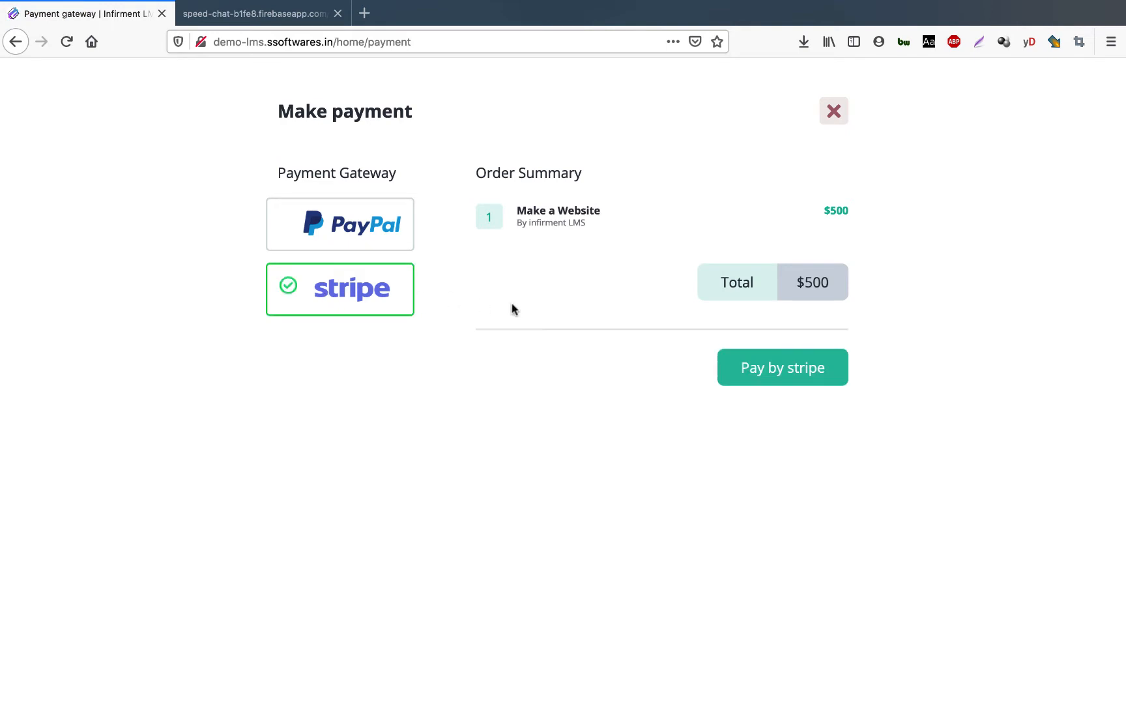
{"action": "left_click", "coordinate": [744, 369]}
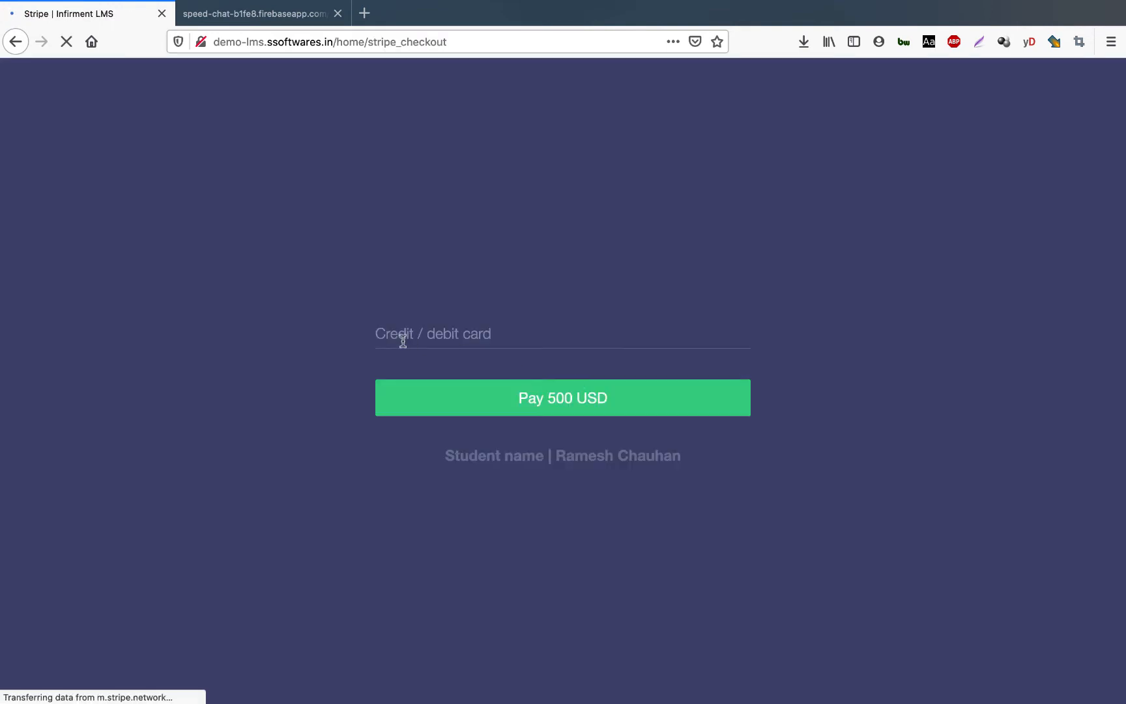
Activate the Stripe card entry, leave it empty, and cancel the payment to return to the shopping cart
{"action": "left_click", "coordinate": [402, 336]}
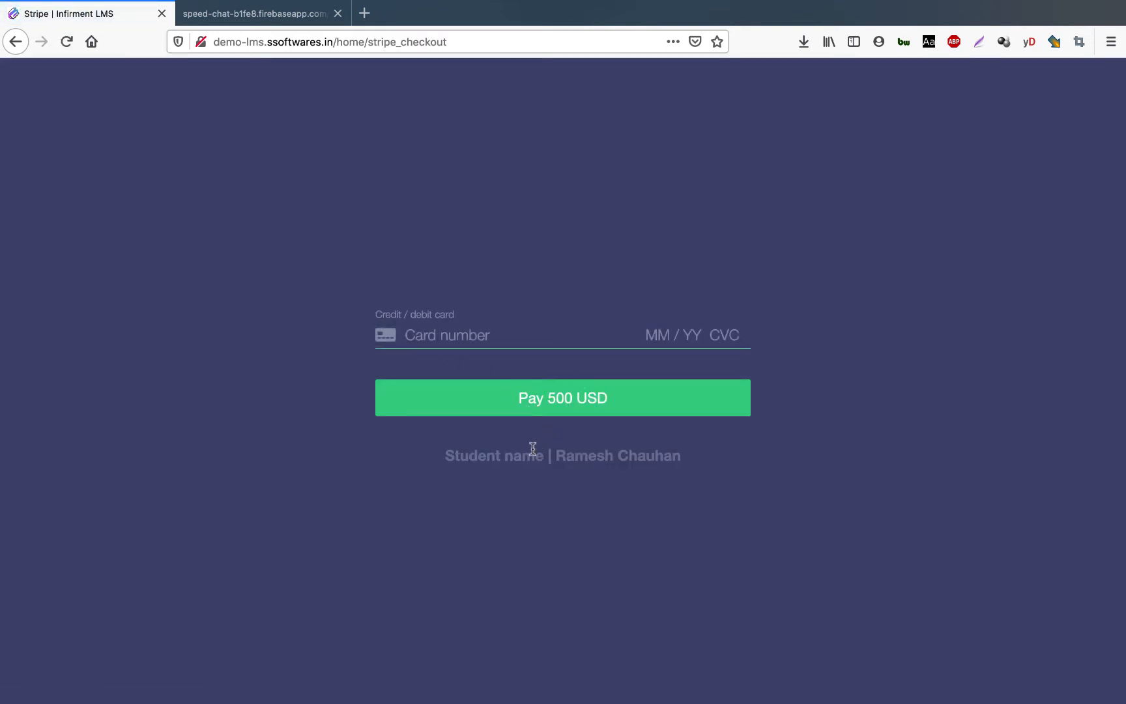
{"action": "left_click", "coordinate": [6, 41]}
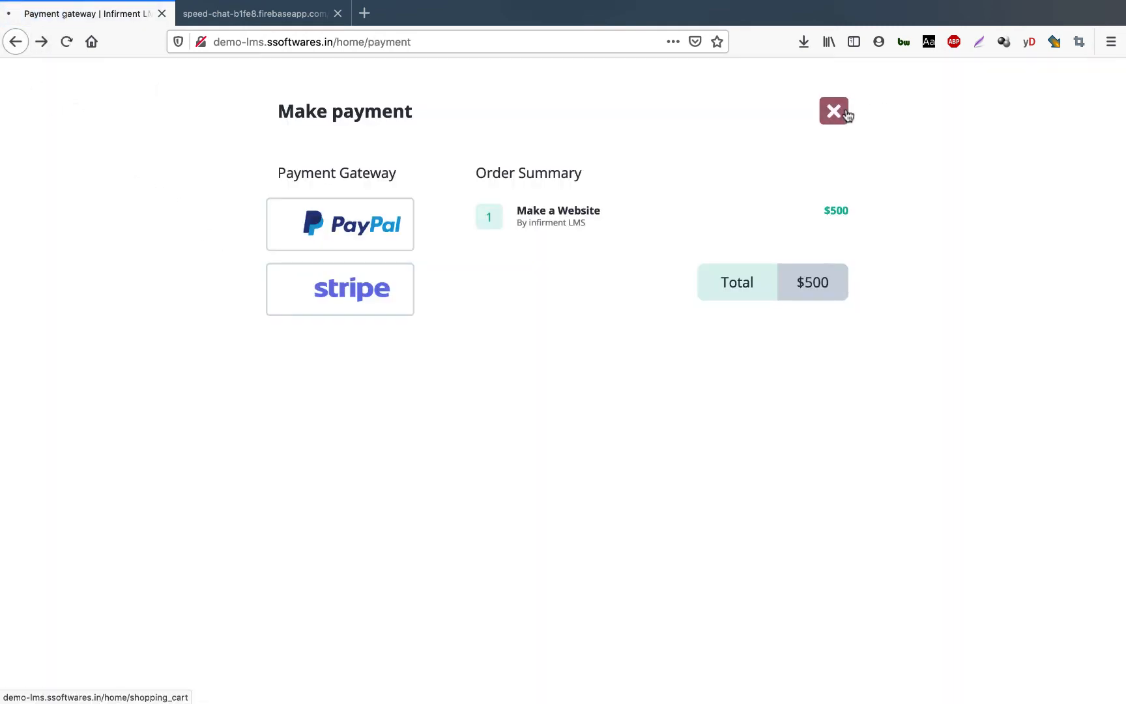
{"action": "left_click", "coordinate": [841, 112]}
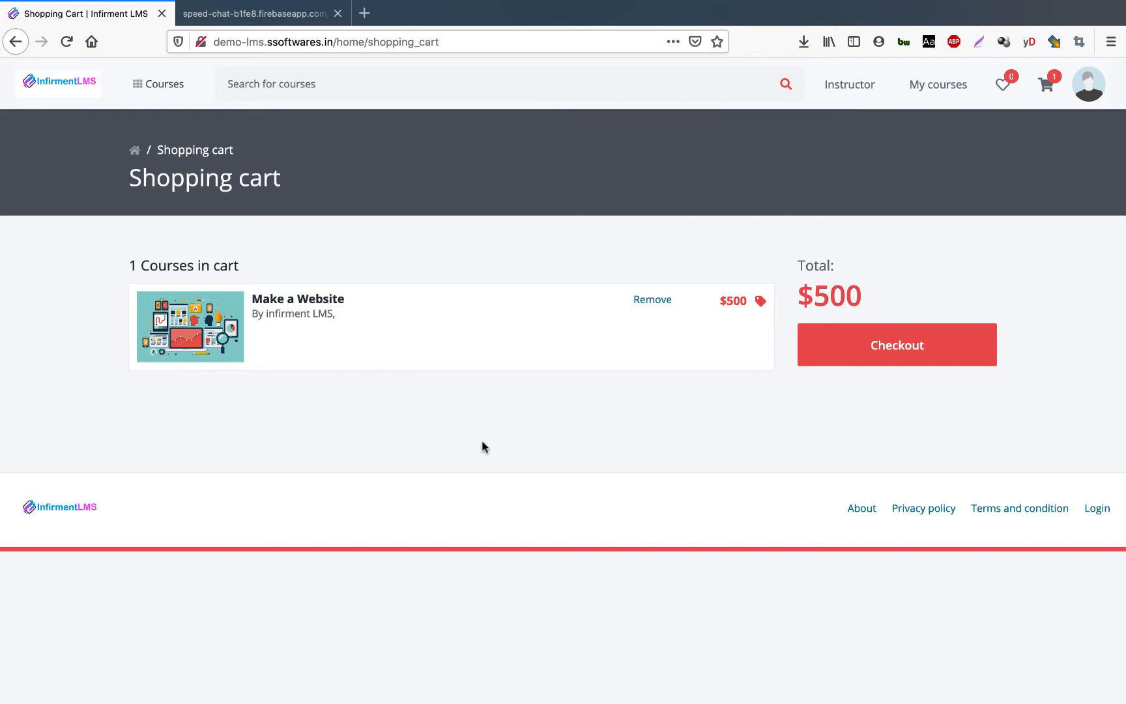
Open the list of enrolled courses, look over Biology and Matrices, and start the Matrices lessons
{"action": "left_click", "coordinate": [916, 89]}
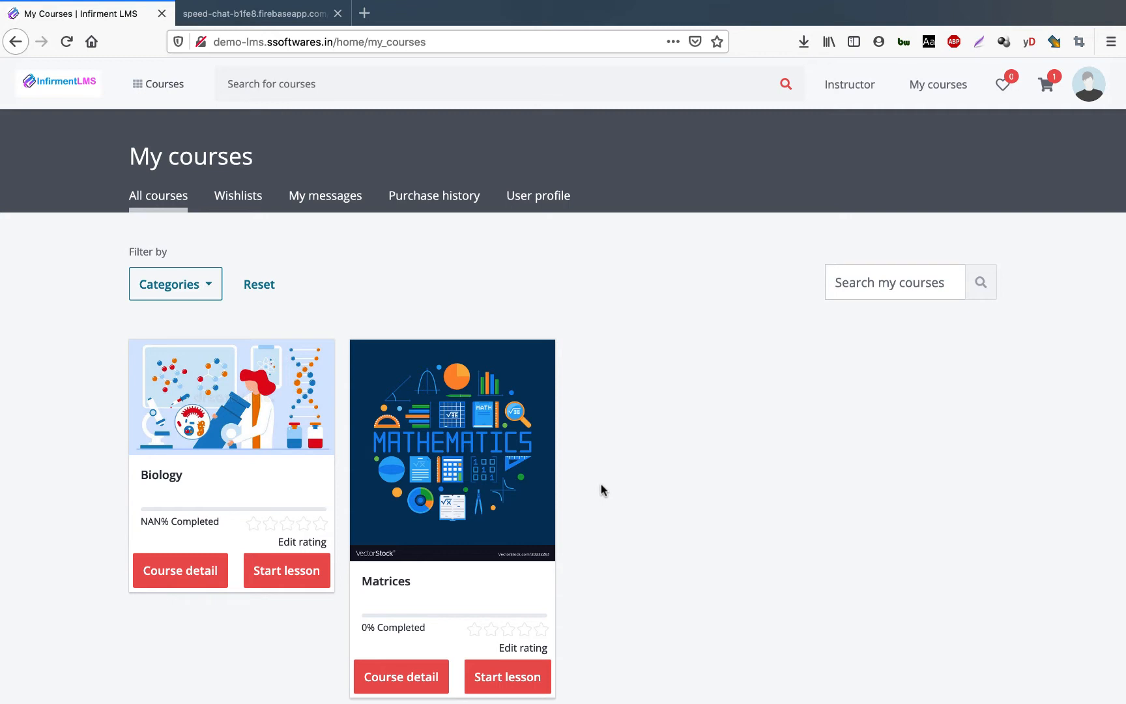
{"action": "scroll", "coordinate": [567, 315], "scroll_direction": "down", "scroll_amount": 1}
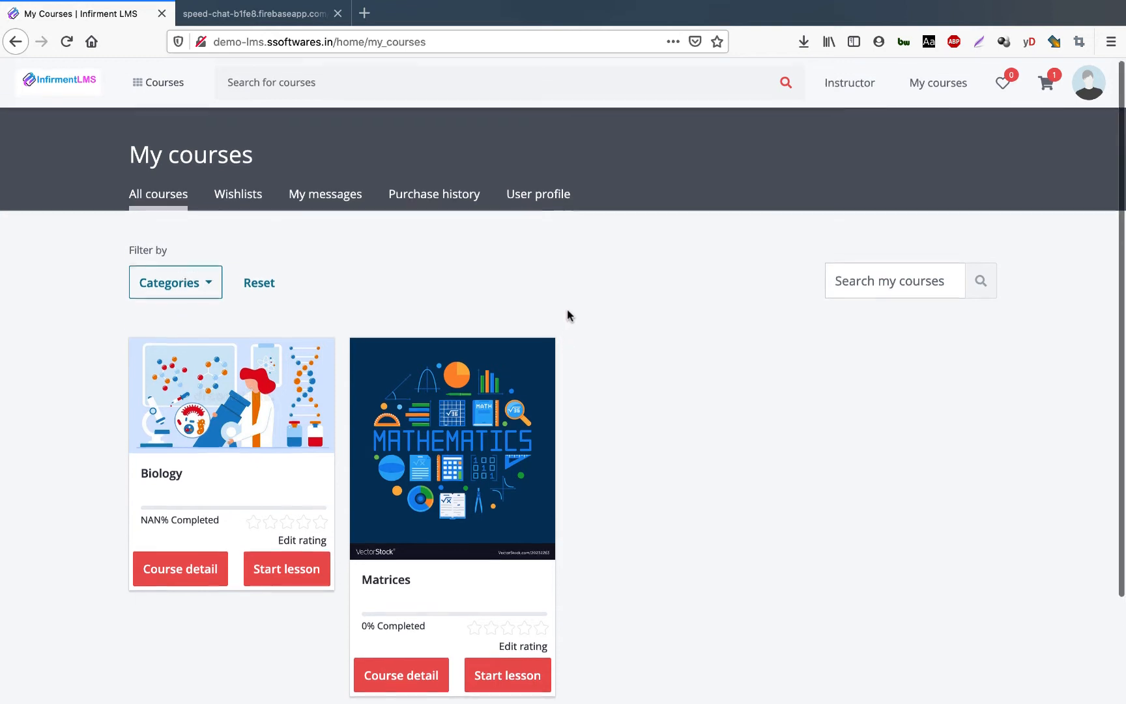
{"action": "scroll", "coordinate": [567, 316], "scroll_direction": "down", "scroll_amount": 1}
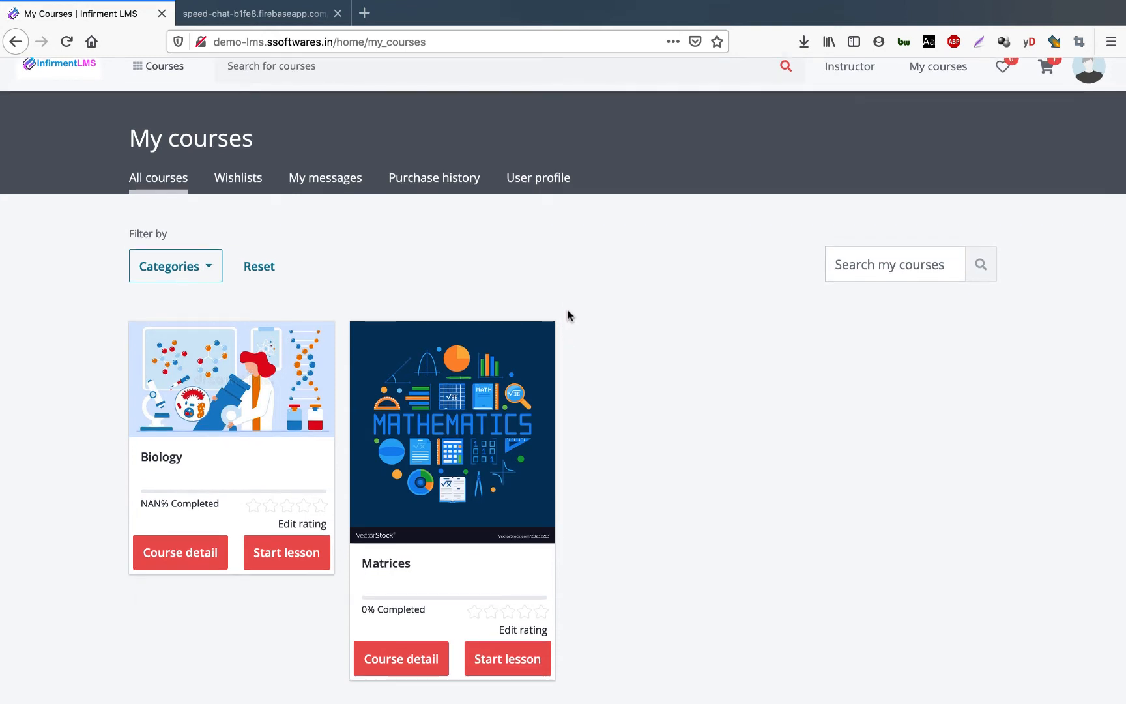
{"action": "scroll", "coordinate": [567, 315], "scroll_direction": "down", "scroll_amount": 1}
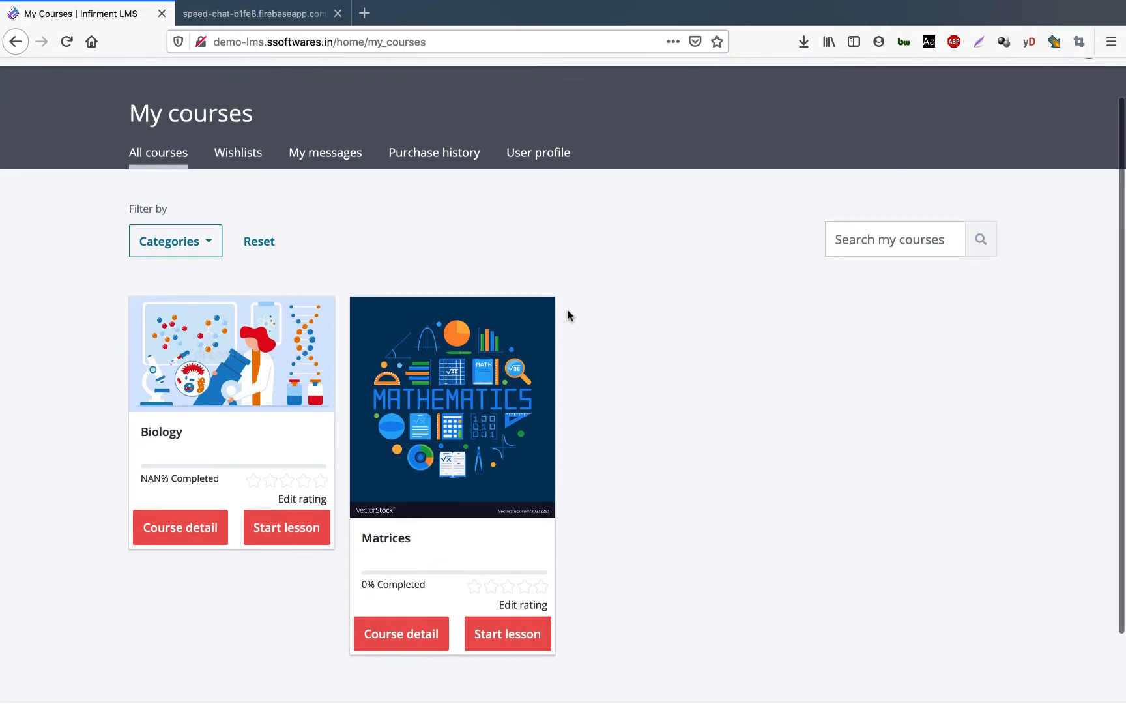
{"action": "scroll", "coordinate": [567, 339], "scroll_direction": "down", "scroll_amount": 1}
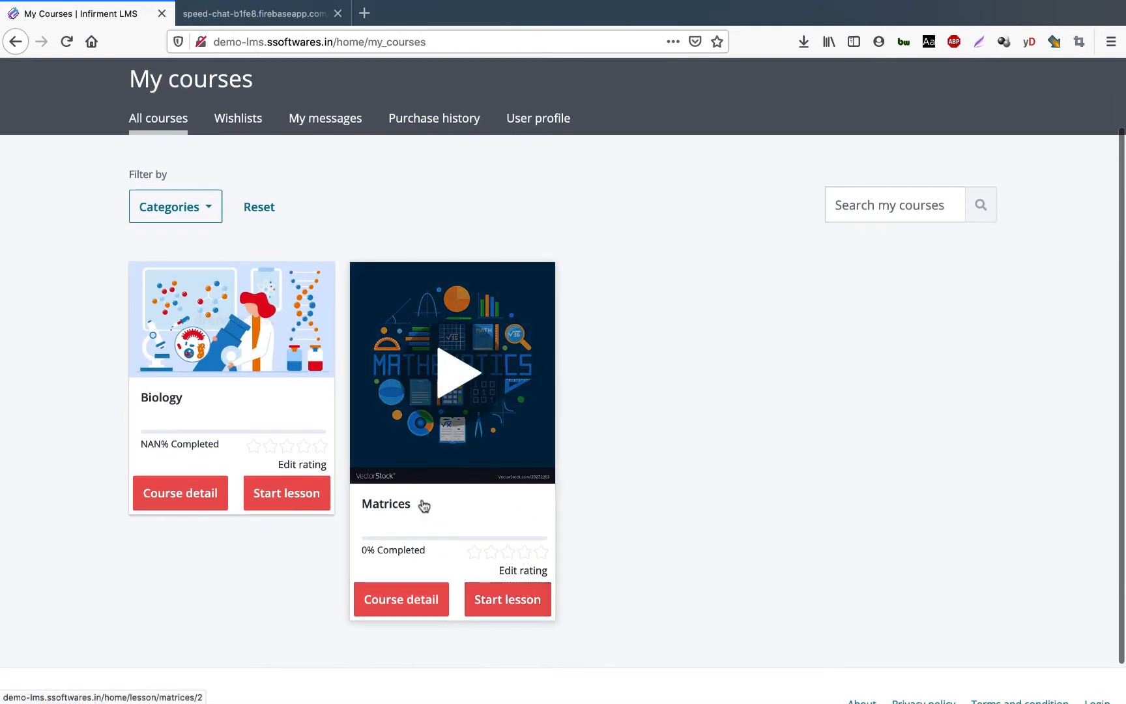
{"action": "left_click", "coordinate": [486, 600]}
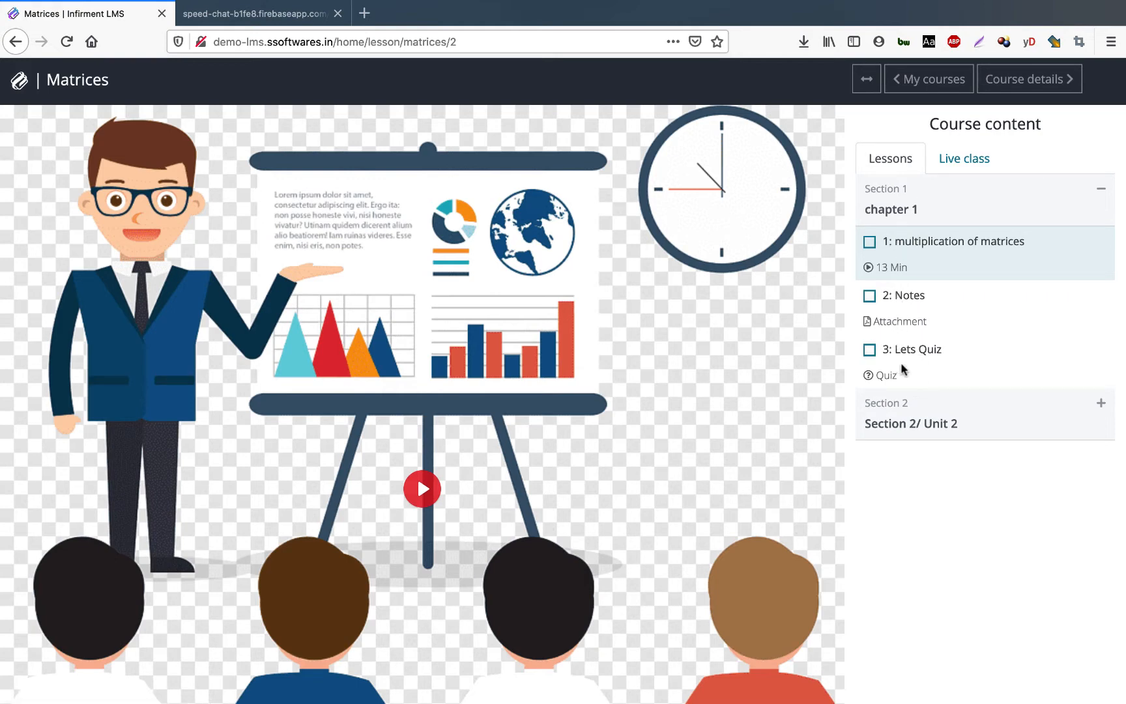
Review the Matrices live class schedule and the area below the lesson video, and return to the lesson list
{"action": "left_click", "coordinate": [962, 170]}
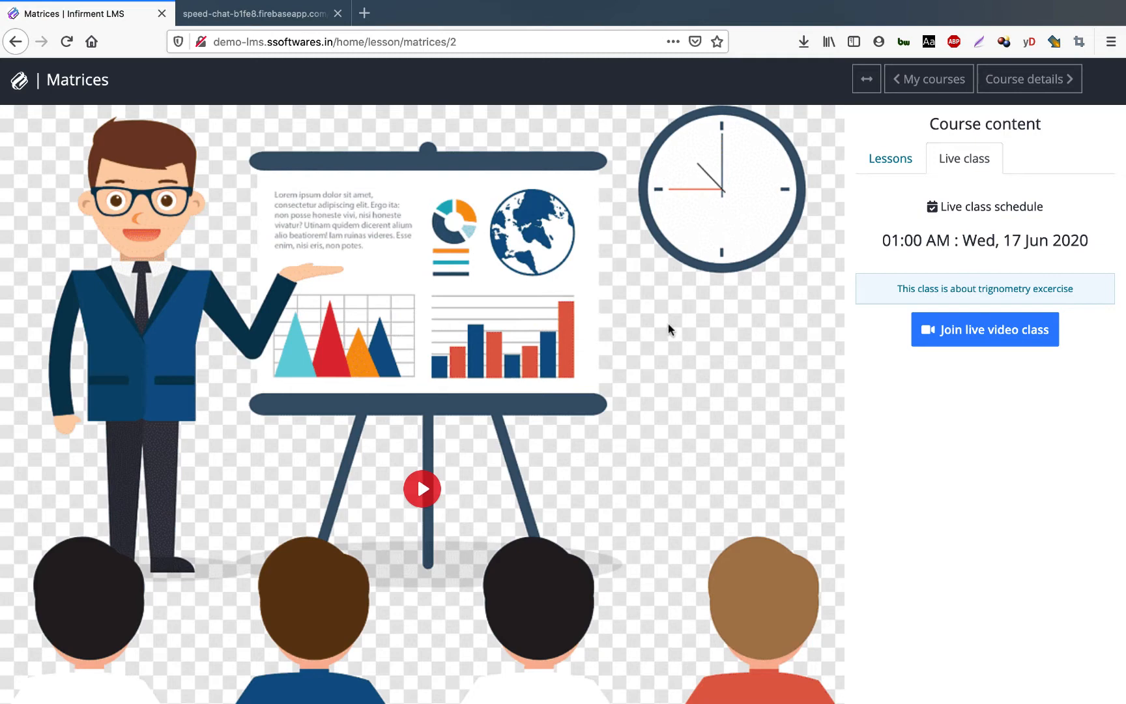
{"action": "scroll", "coordinate": [594, 319], "scroll_direction": "down", "scroll_amount": 5}
{"action": "scroll", "coordinate": [593, 319], "scroll_direction": "down", "scroll_amount": 4}
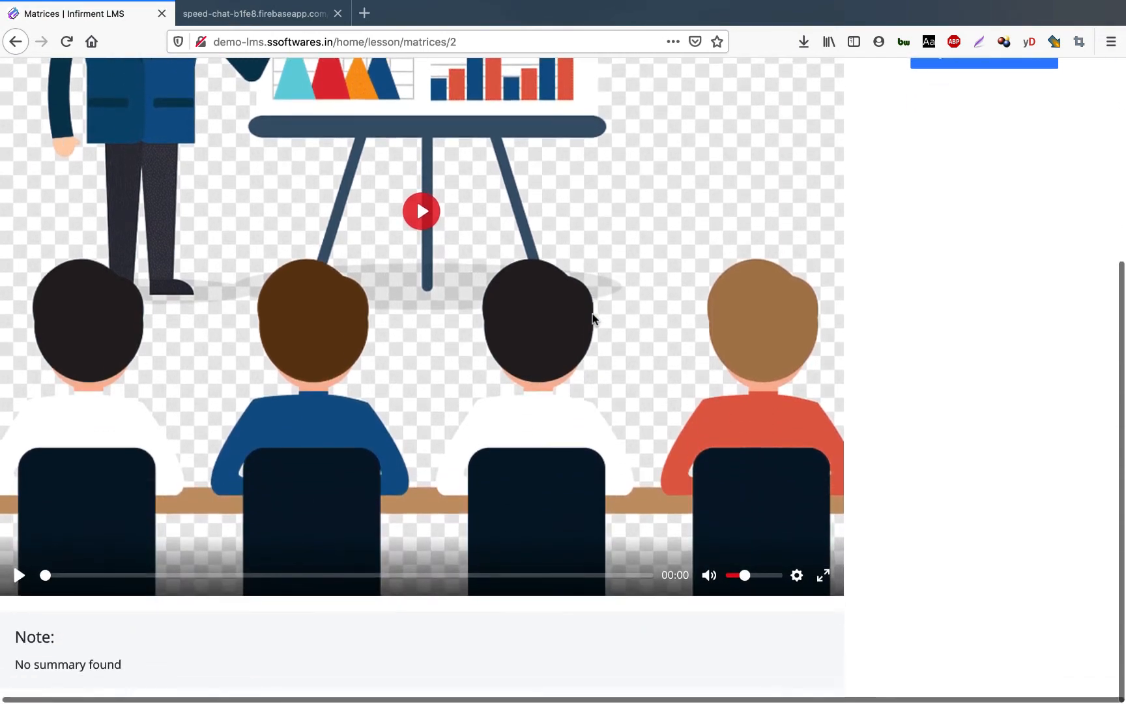
{"action": "scroll", "coordinate": [593, 319], "scroll_direction": "up", "scroll_amount": 10}
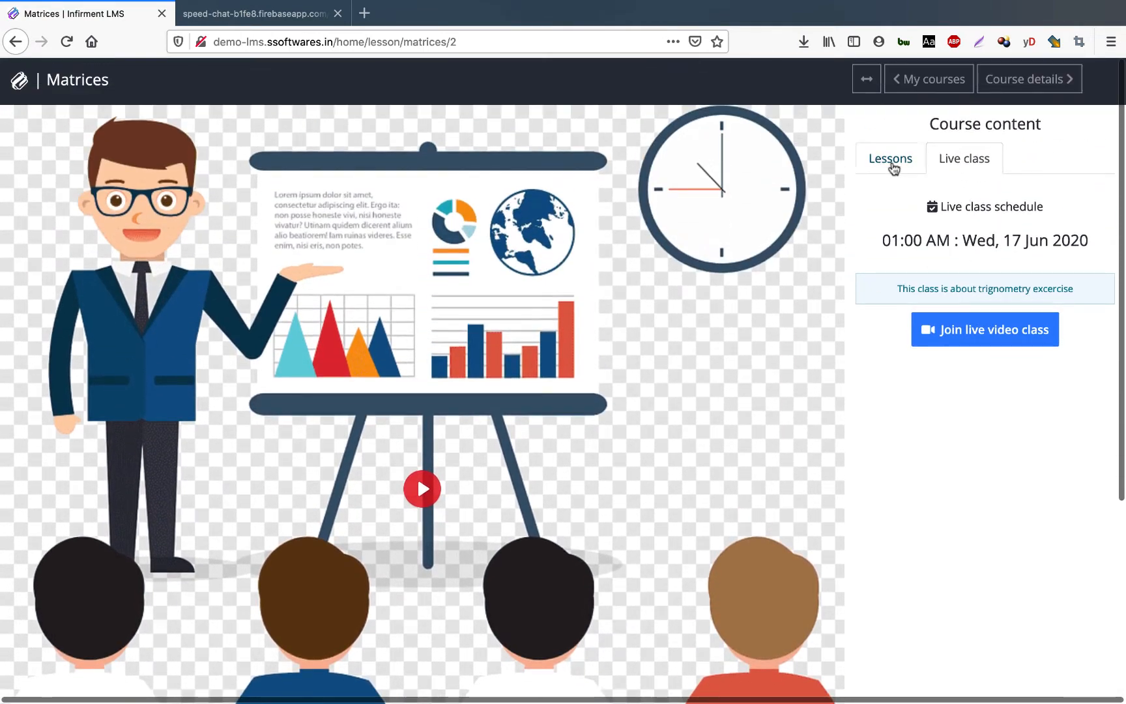
{"action": "left_click", "coordinate": [891, 158]}
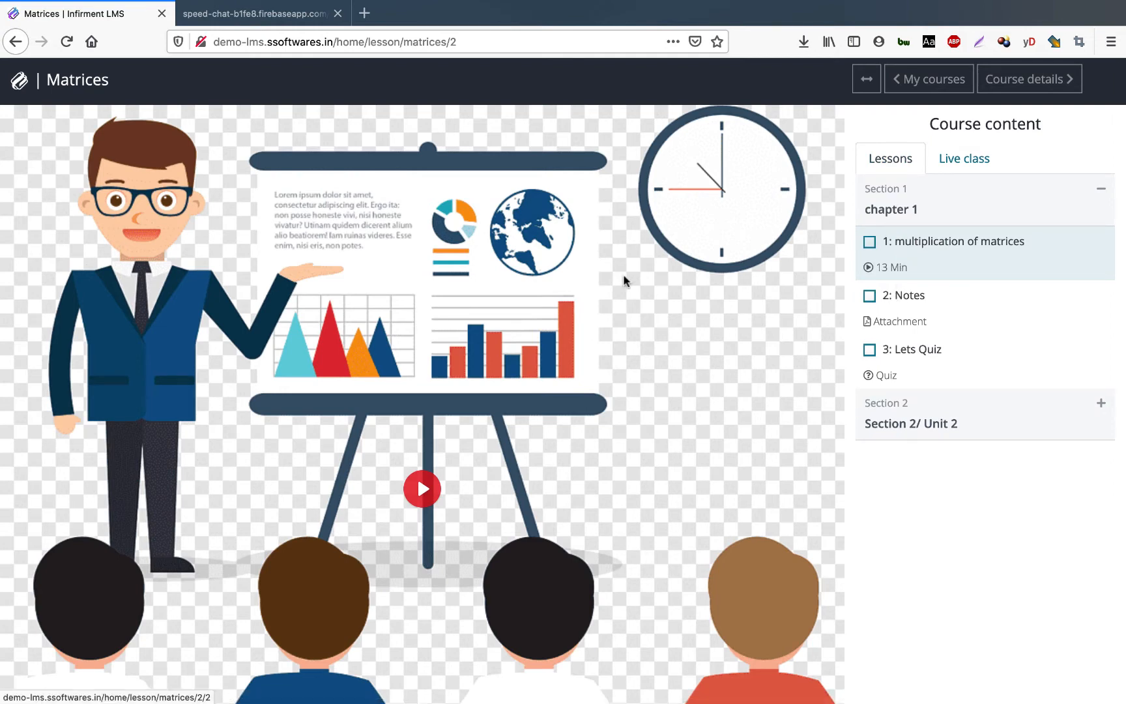
{"action": "scroll", "coordinate": [624, 280], "scroll_direction": "down", "scroll_amount": 3}
{"action": "scroll", "coordinate": [624, 280], "scroll_direction": "up", "scroll_amount": 3}
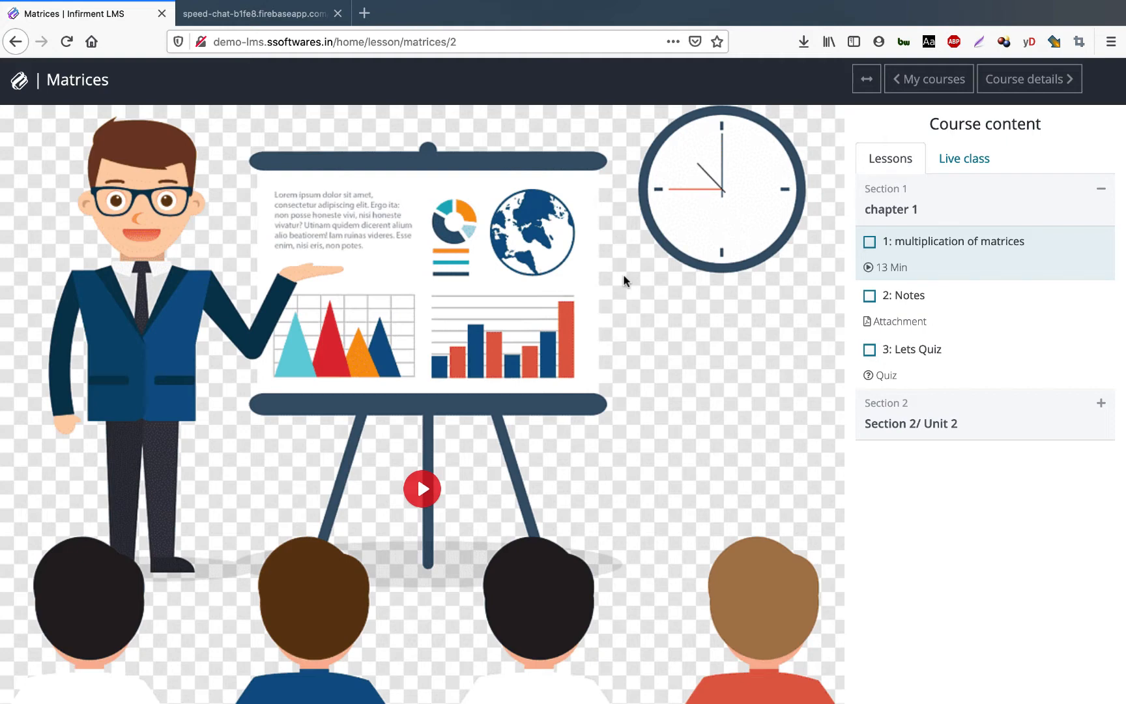
Play the multiplication of matrices video and check its playback controls
{"action": "left_click", "coordinate": [418, 483]}
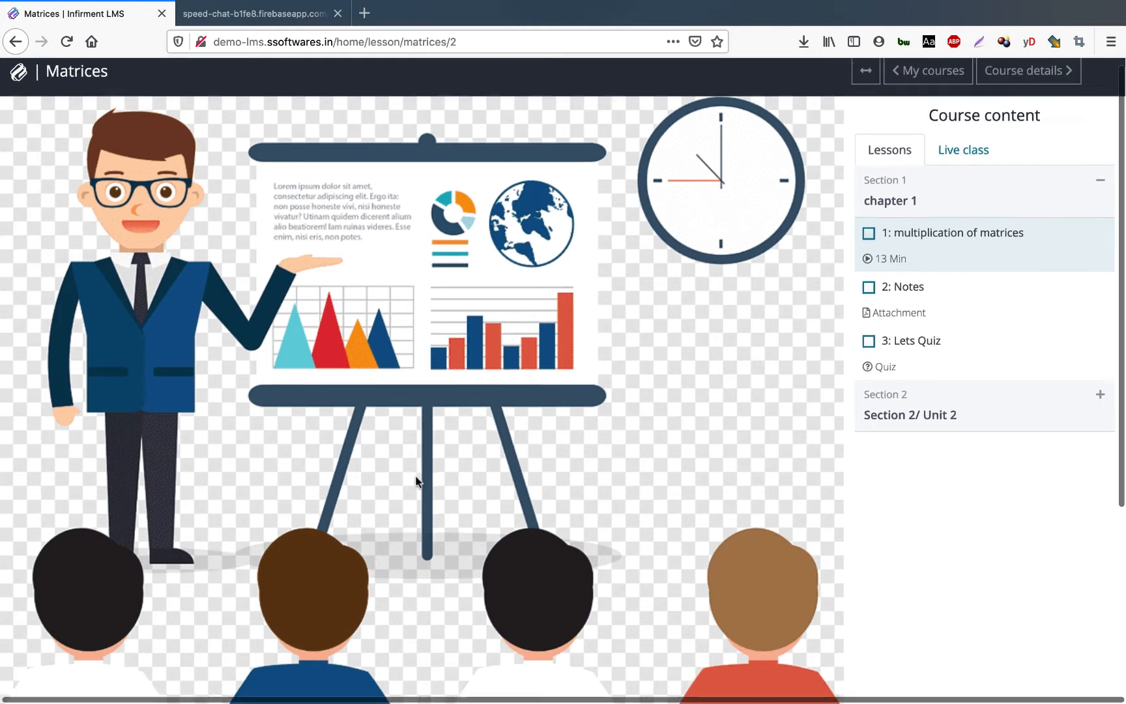
{"action": "scroll", "coordinate": [417, 482], "scroll_direction": "down", "scroll_amount": 4}
{"action": "scroll", "coordinate": [416, 475], "scroll_direction": "down", "scroll_amount": 2}
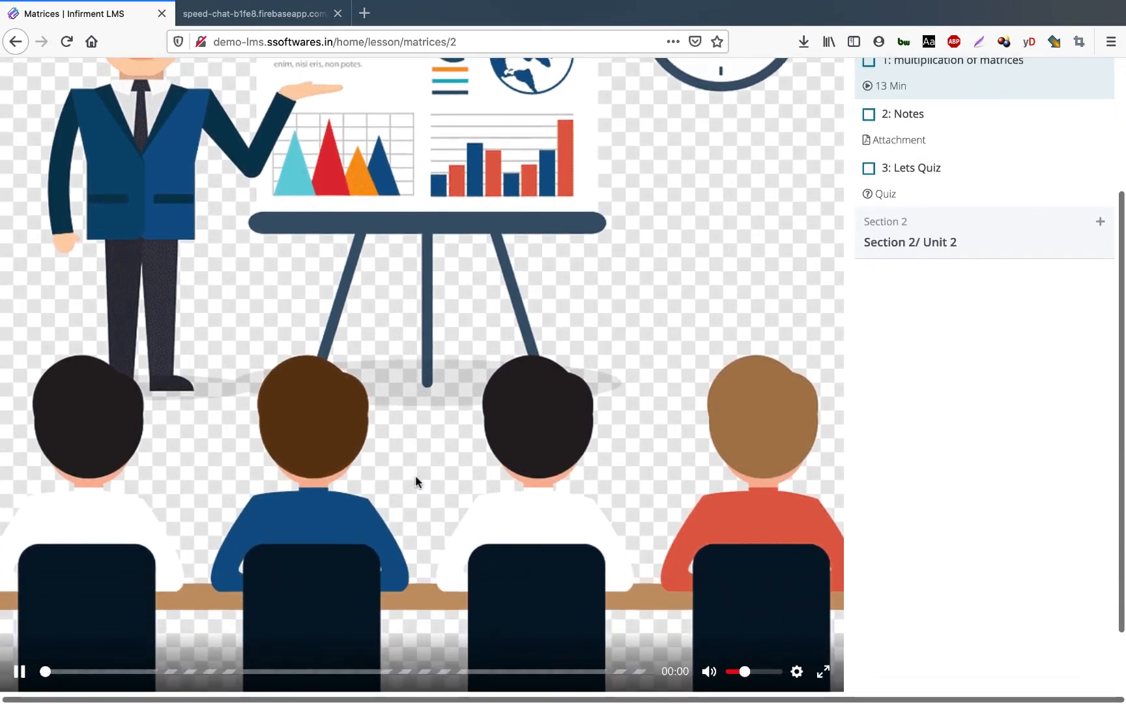
{"action": "scroll", "coordinate": [514, 408], "scroll_direction": "up", "scroll_amount": 6}
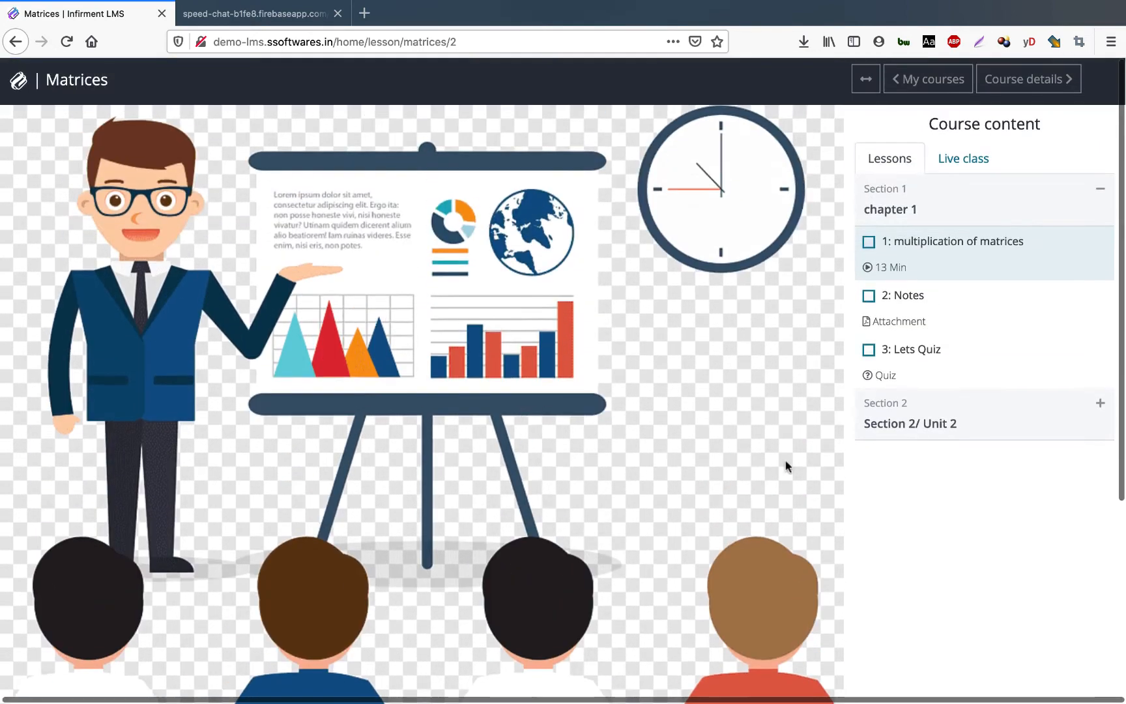
Open the trigonometry lesson in Section 2/ Unit 2, play its video, and briefly pause and resume it
{"action": "left_click", "coordinate": [901, 434]}
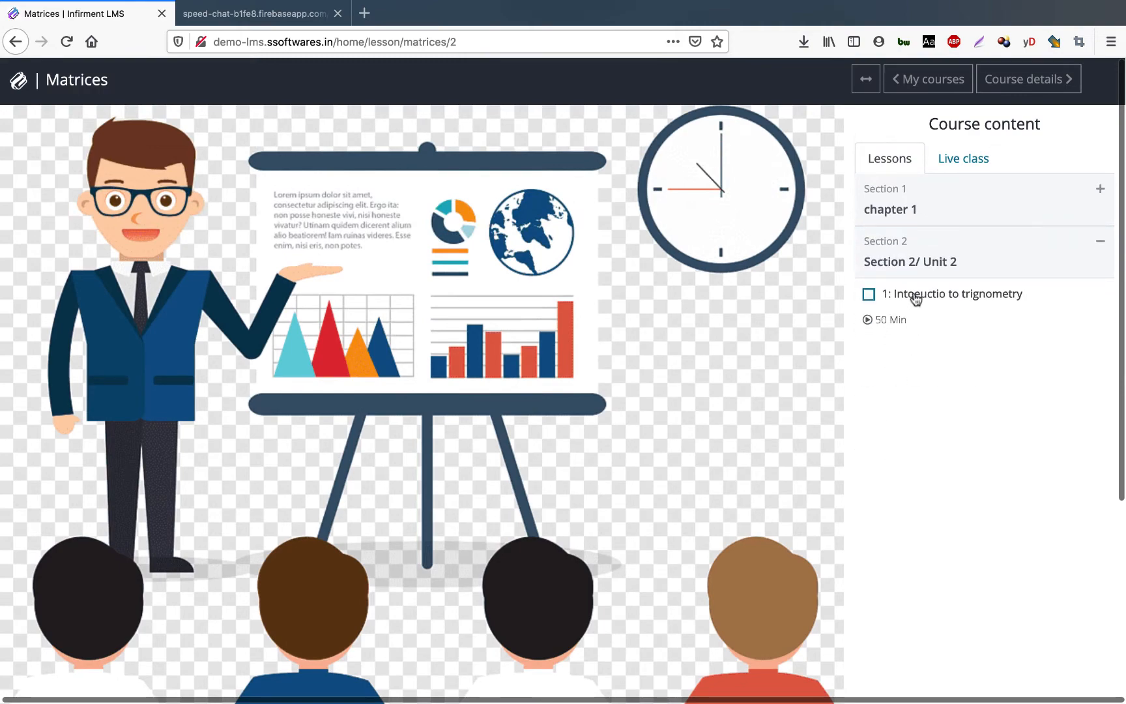
{"action": "left_click", "coordinate": [915, 296]}
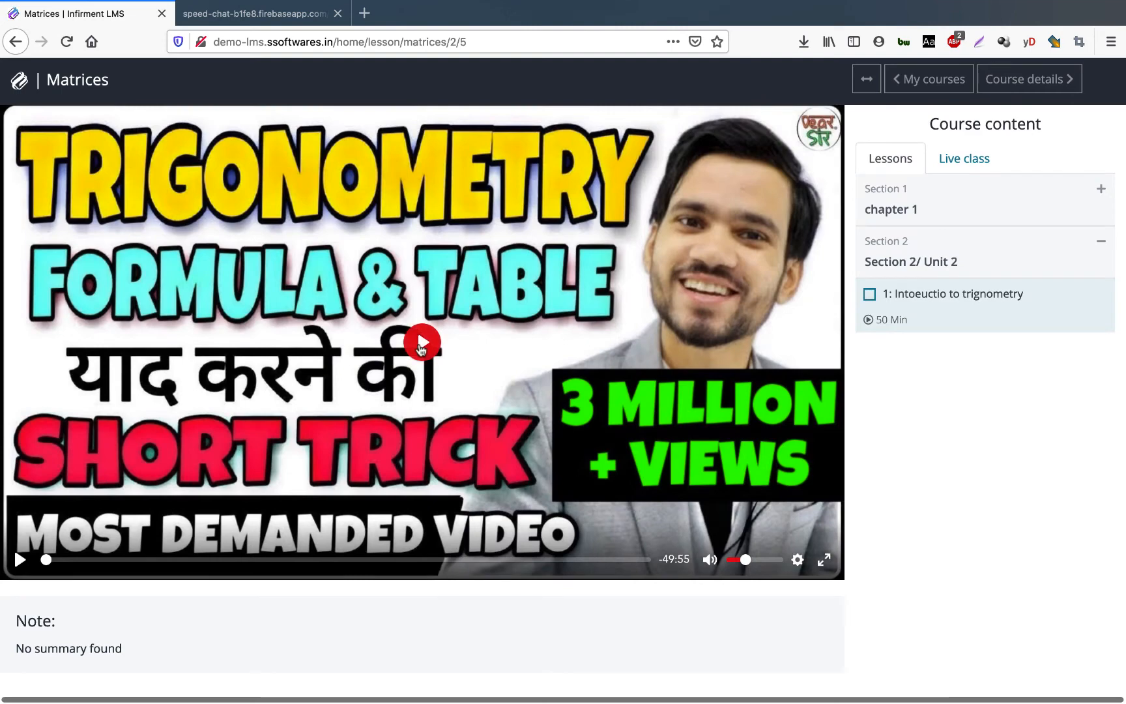
{"action": "left_click", "coordinate": [421, 342]}
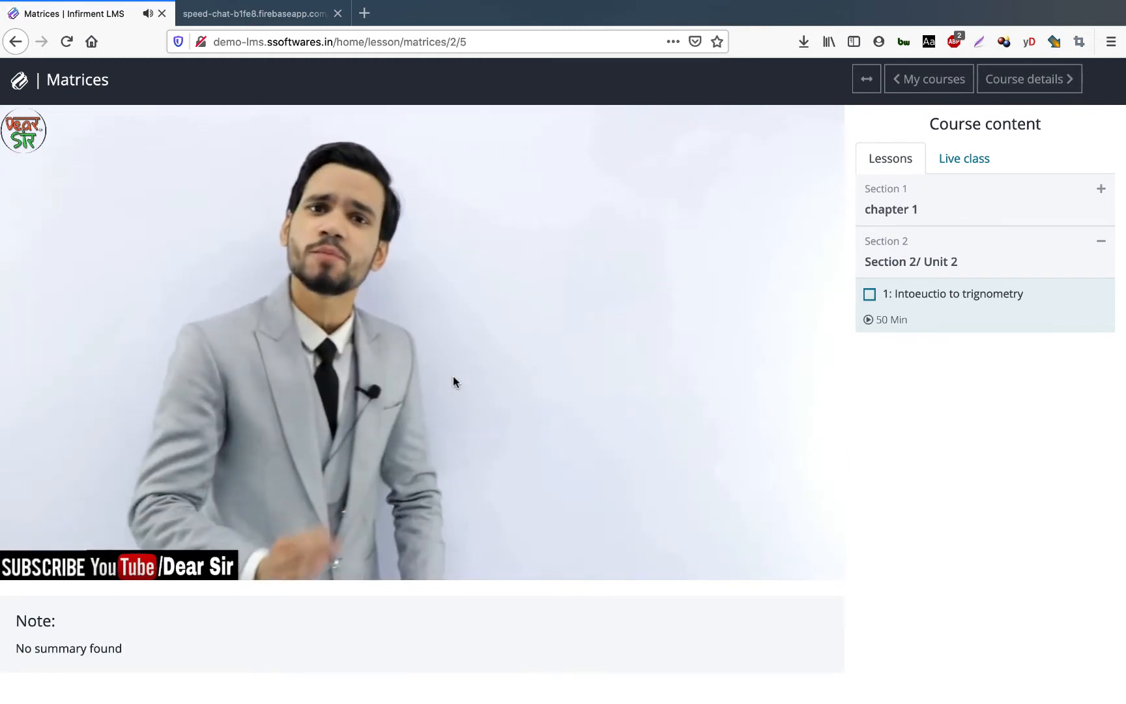
{"action": "left_click", "coordinate": [454, 377]}
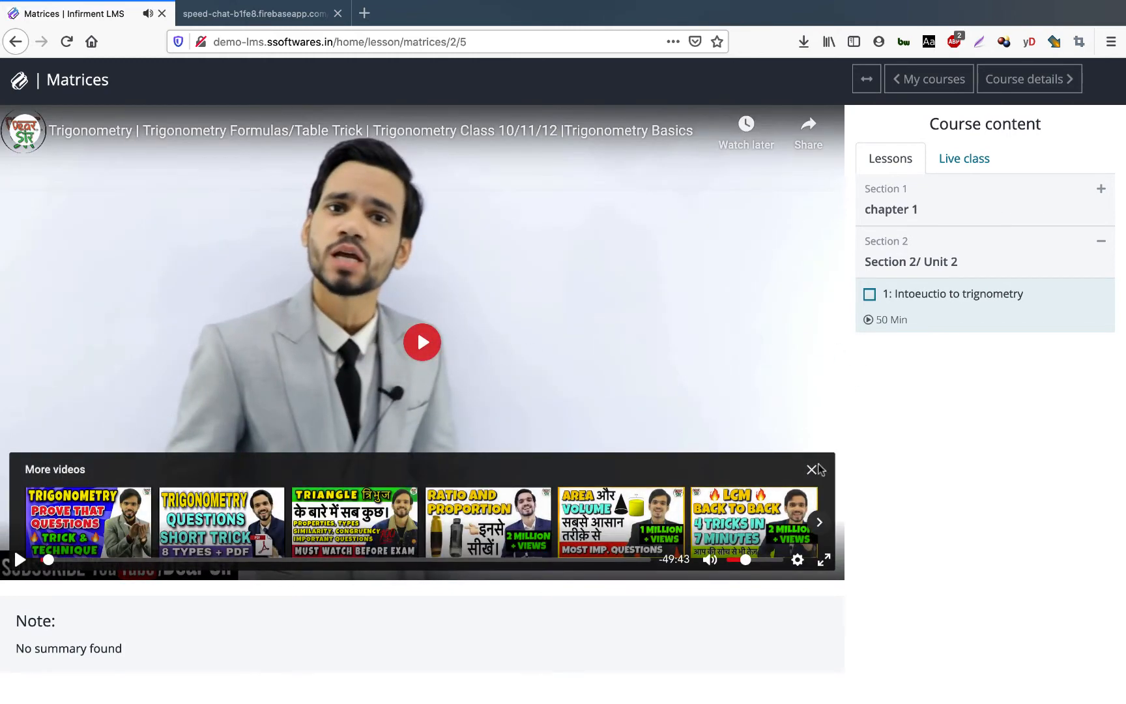
{"action": "left_click", "coordinate": [818, 466]}
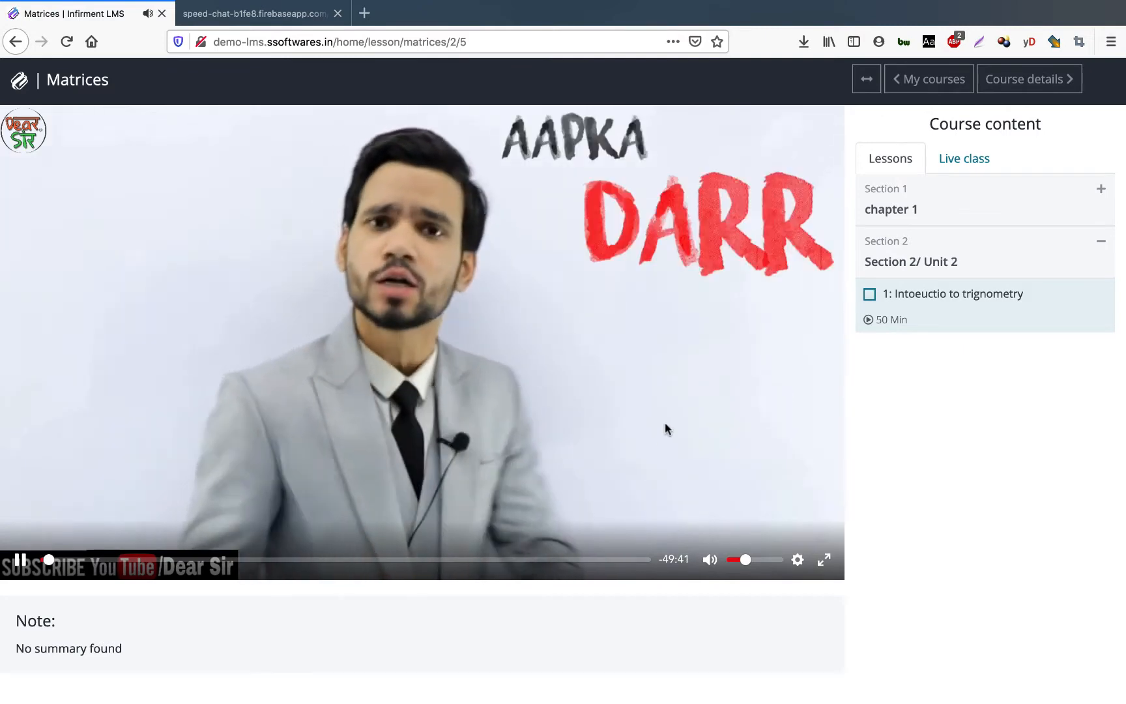
Open the Notes lesson in chapter 1, download the attached PDF, and open it with Preview
{"action": "left_click", "coordinate": [923, 196]}
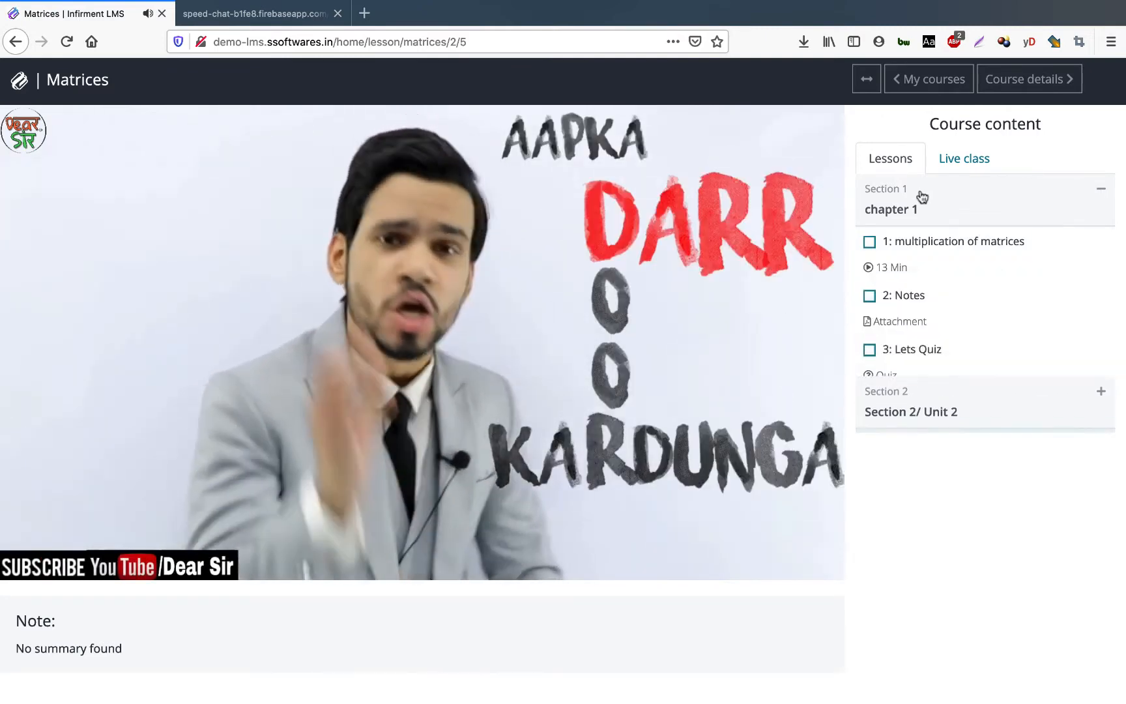
{"action": "left_click", "coordinate": [899, 297]}
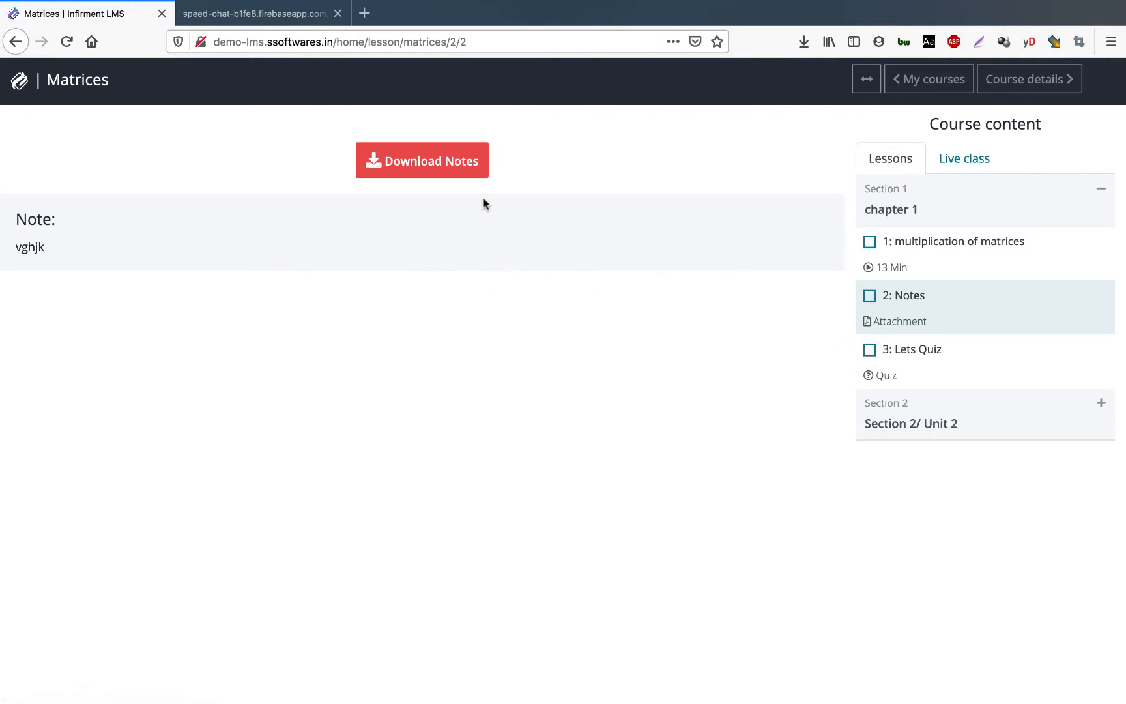
{"action": "left_click", "coordinate": [435, 168]}
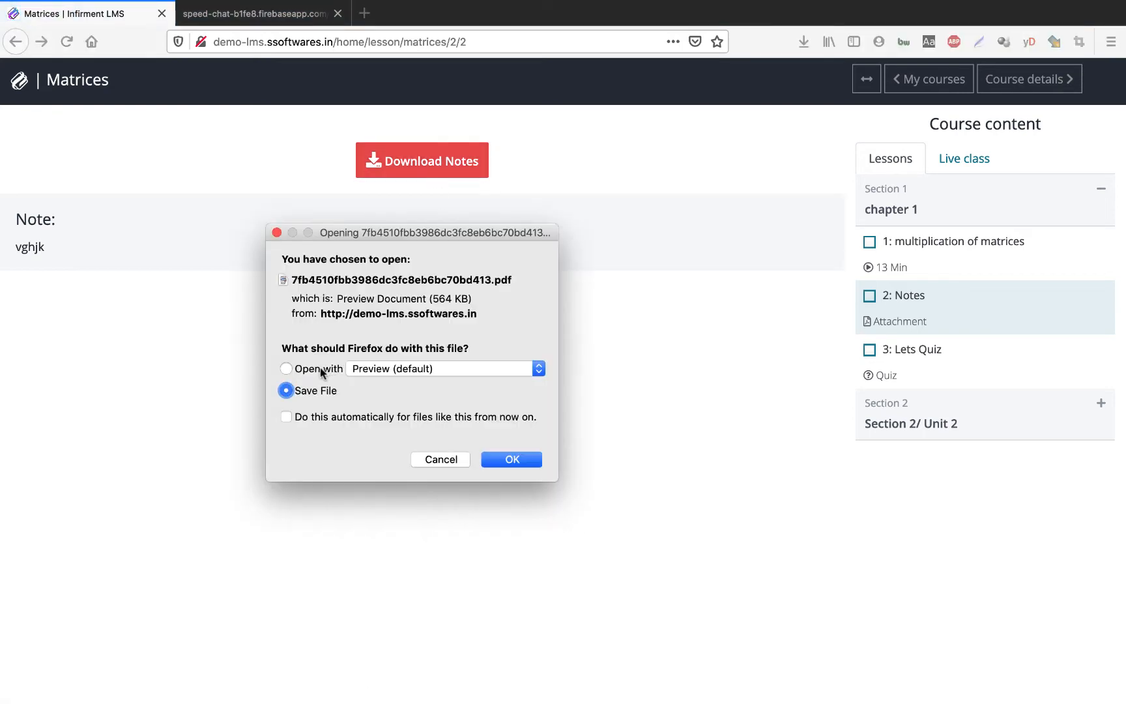
{"action": "left_click", "coordinate": [321, 372]}
{"action": "left_click", "coordinate": [320, 372]}
{"action": "left_click", "coordinate": [499, 460]}
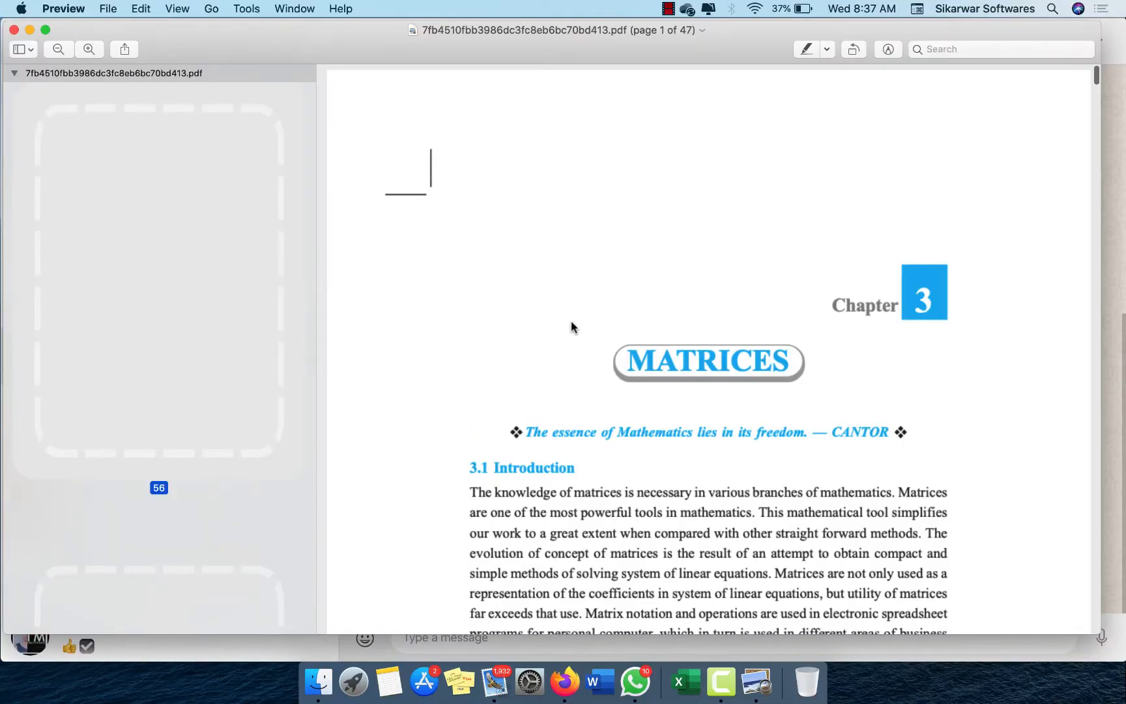
Look through the downloaded matrices PDF from the first page to page 7 and close the document
{"action": "scroll", "coordinate": [628, 314], "scroll_direction": "down", "scroll_amount": 15}
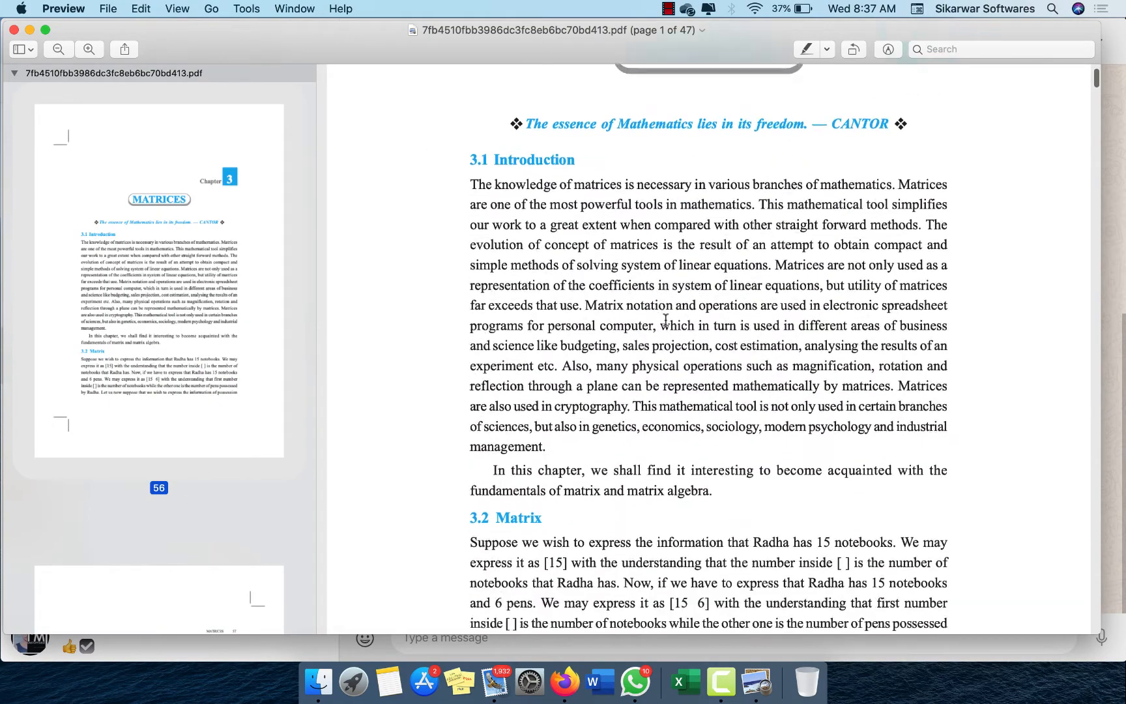
{"action": "scroll", "coordinate": [666, 320], "scroll_direction": "down", "scroll_amount": 20}
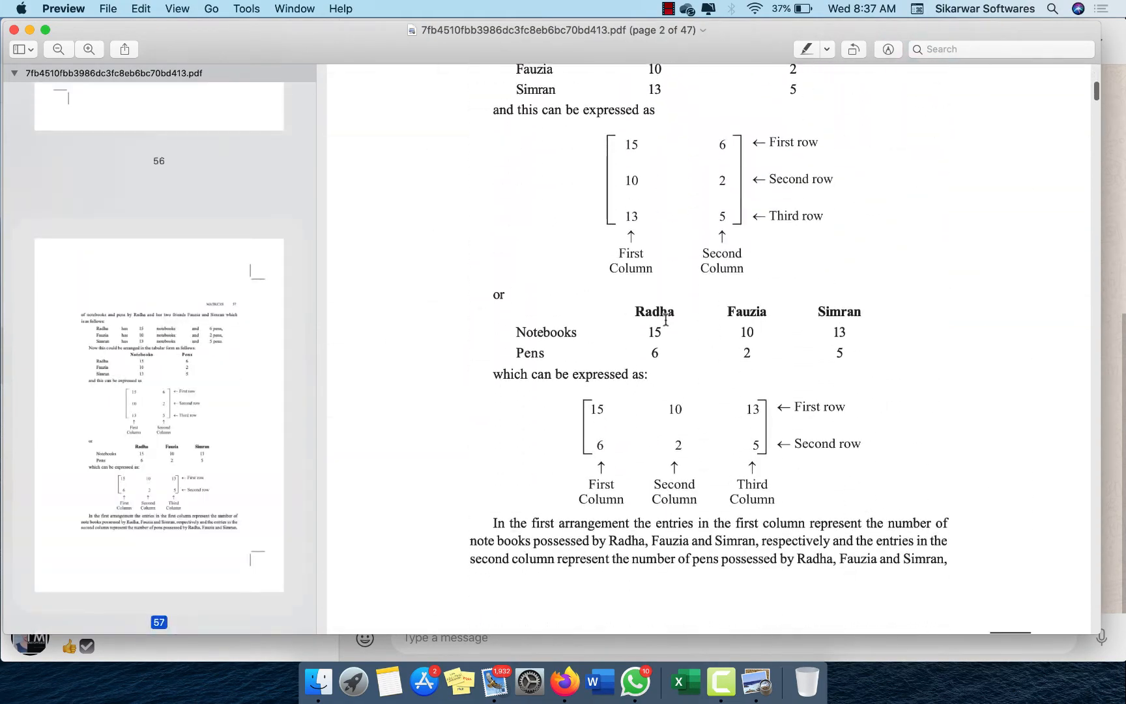
{"action": "scroll", "coordinate": [665, 319], "scroll_direction": "down", "scroll_amount": 20}
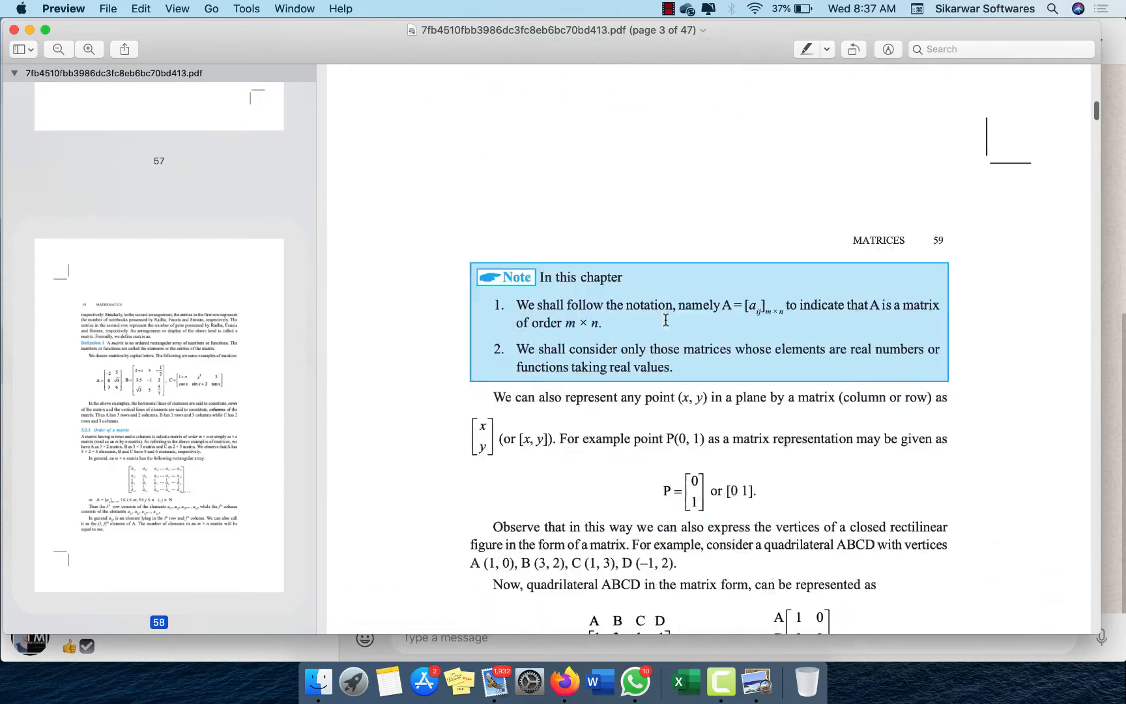
{"action": "scroll", "coordinate": [665, 319], "scroll_direction": "down", "scroll_amount": 20}
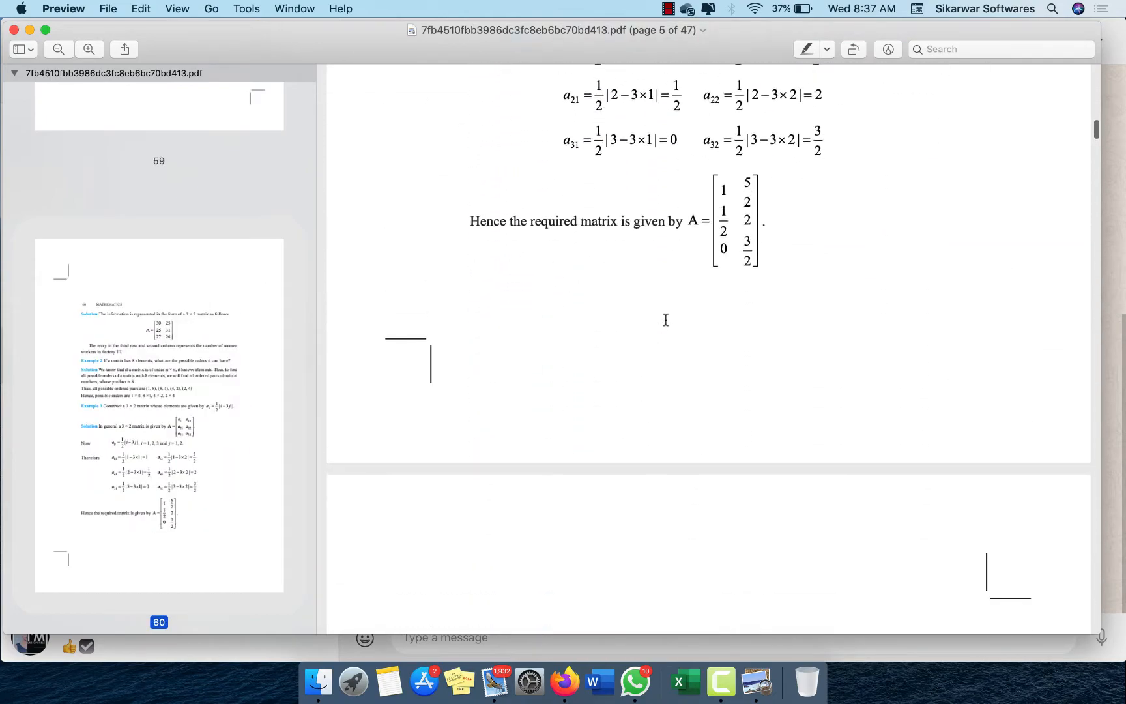
{"action": "scroll", "coordinate": [666, 320], "scroll_direction": "down", "scroll_amount": 20}
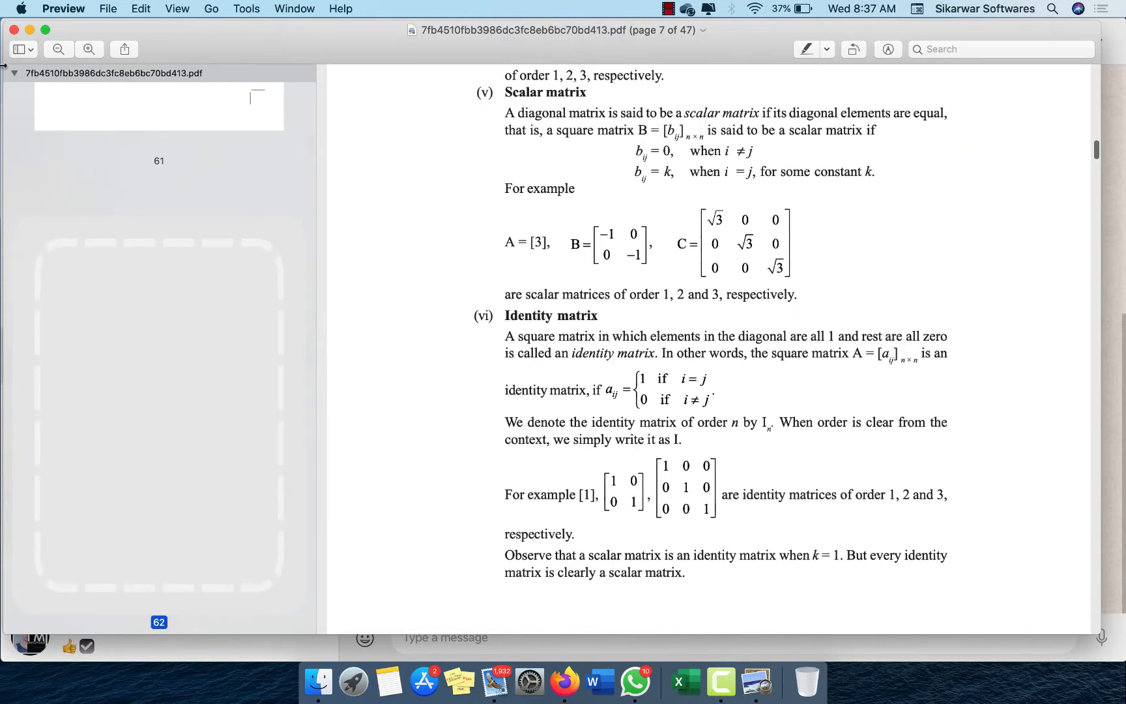
{"action": "left_click", "coordinate": [14, 29]}
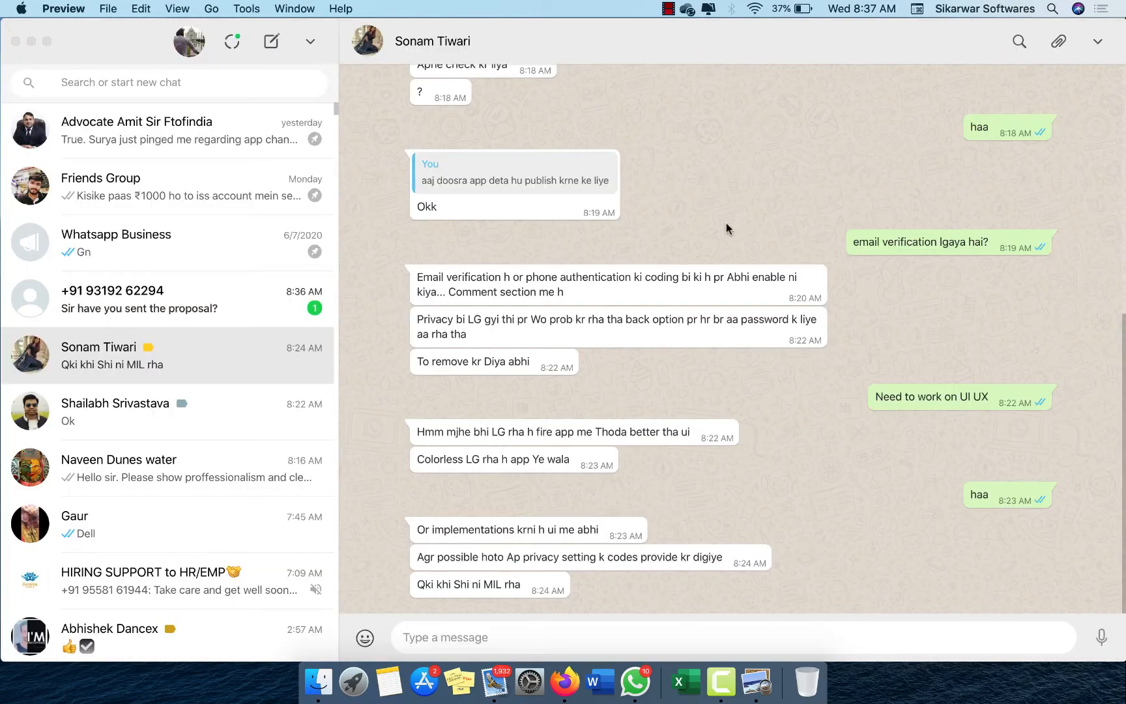
Switch back to Firefox, open the Lets Quiz lesson in chapter 1, and start the quiz
{"action": "left_click", "coordinate": [564, 682]}
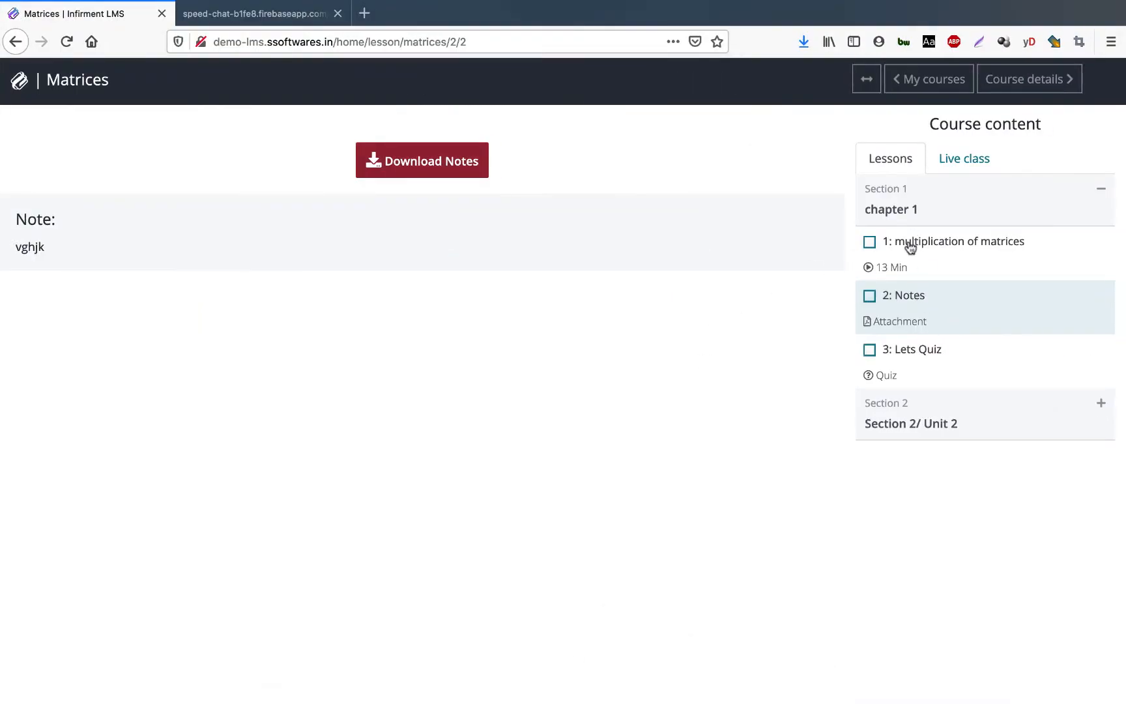
{"action": "left_click", "coordinate": [903, 354]}
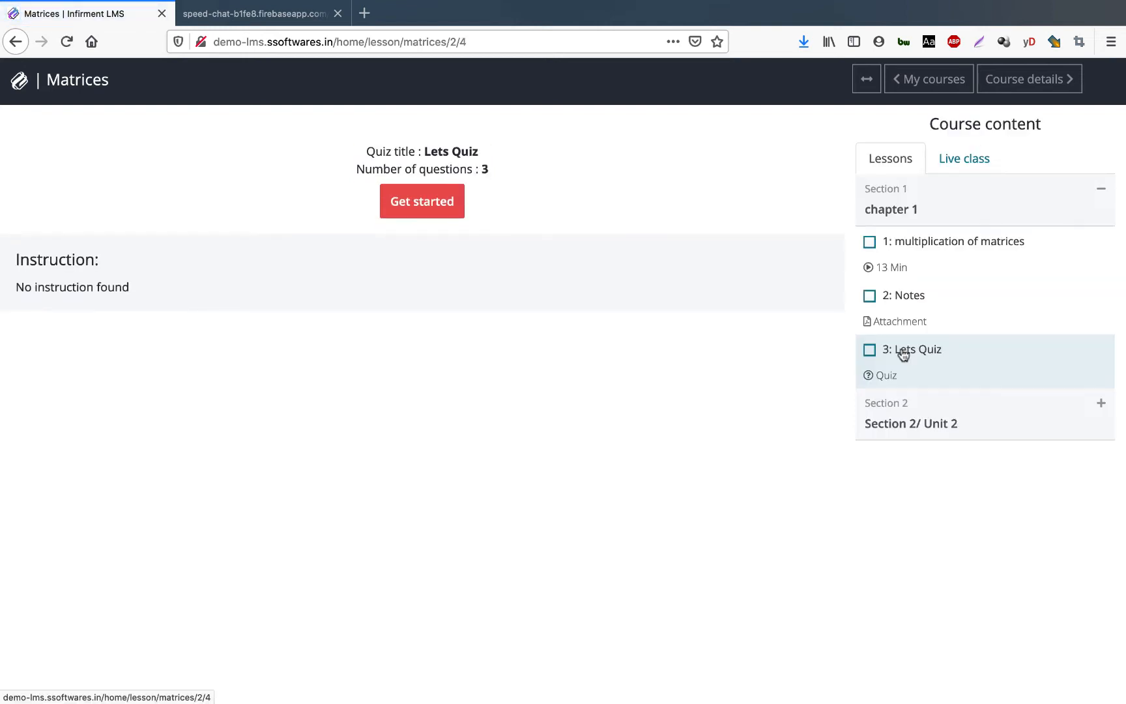
{"action": "left_click", "coordinate": [430, 209]}
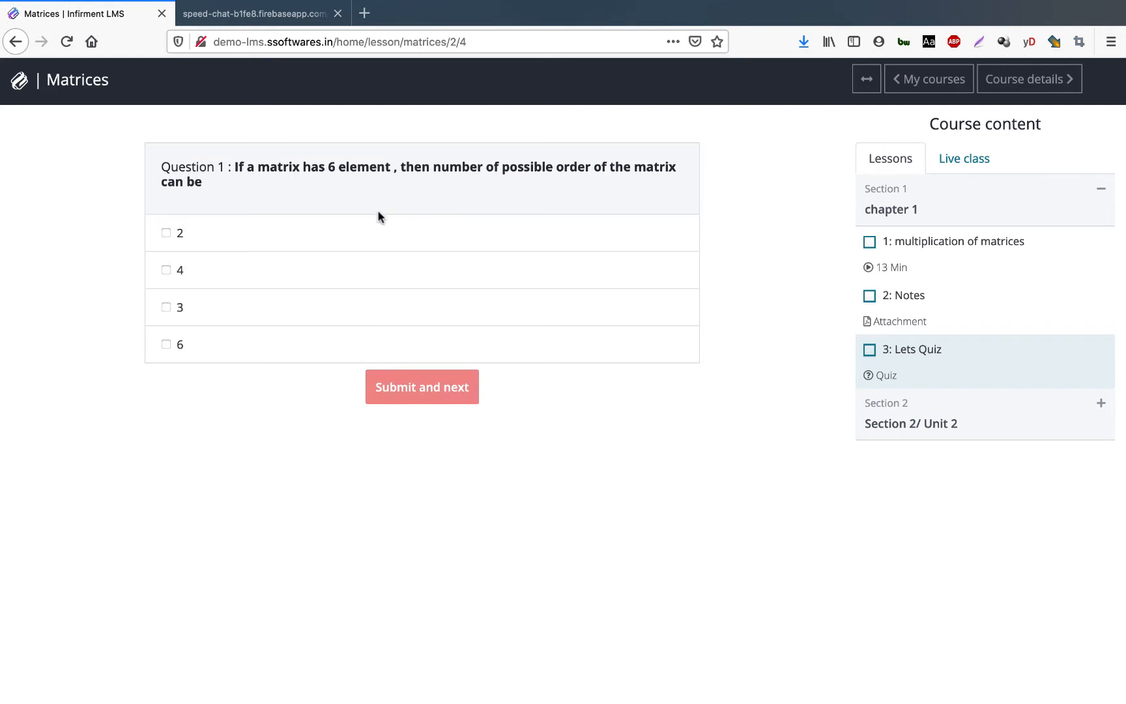
Answer the three quiz questions with 4, AB=BA=0 and "are all equal to the some scalar", and check the result
{"action": "left_click", "coordinate": [165, 270]}
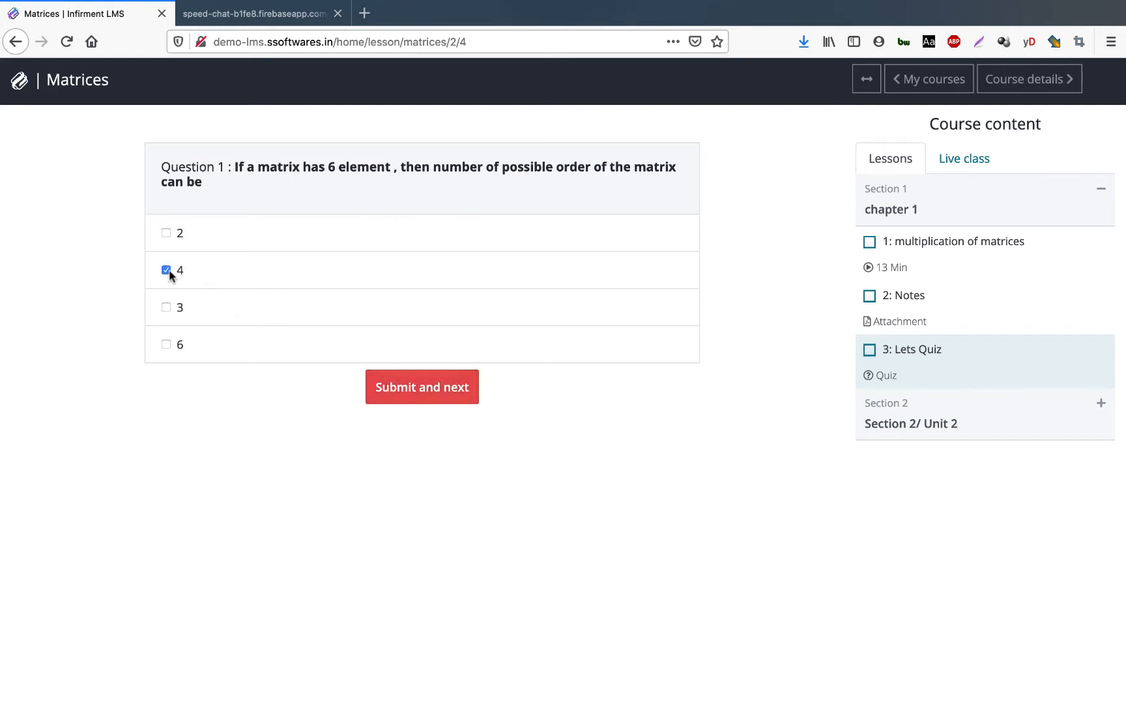
{"action": "left_click", "coordinate": [380, 389]}
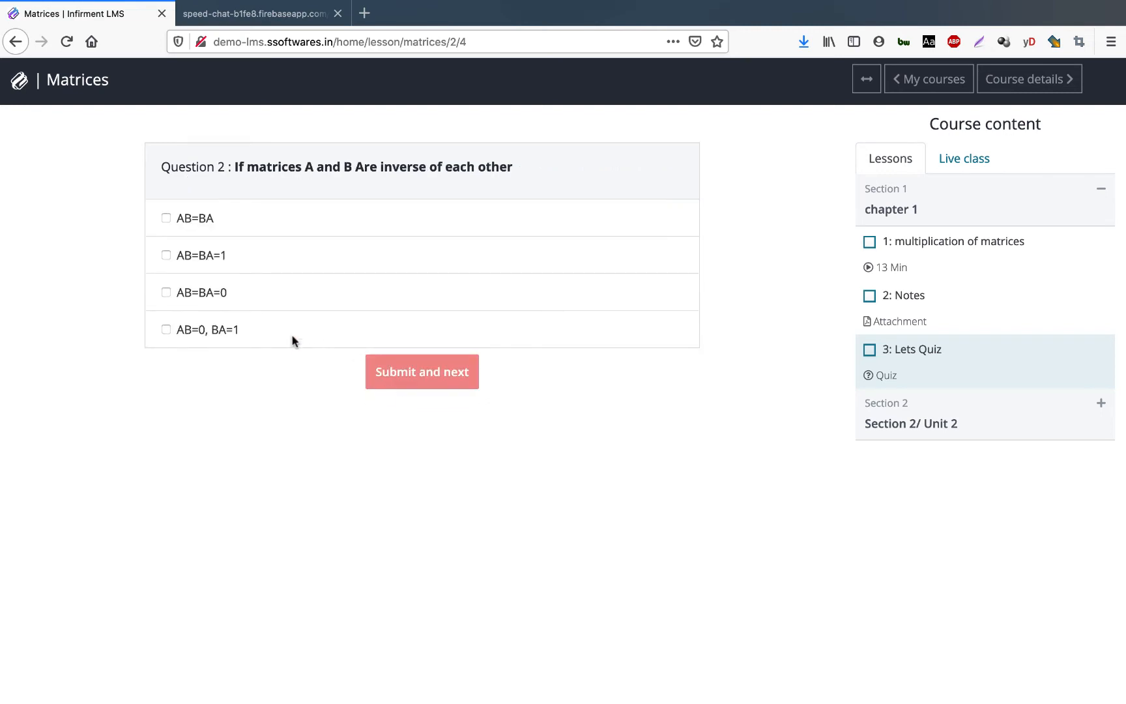
{"action": "left_click", "coordinate": [167, 293]}
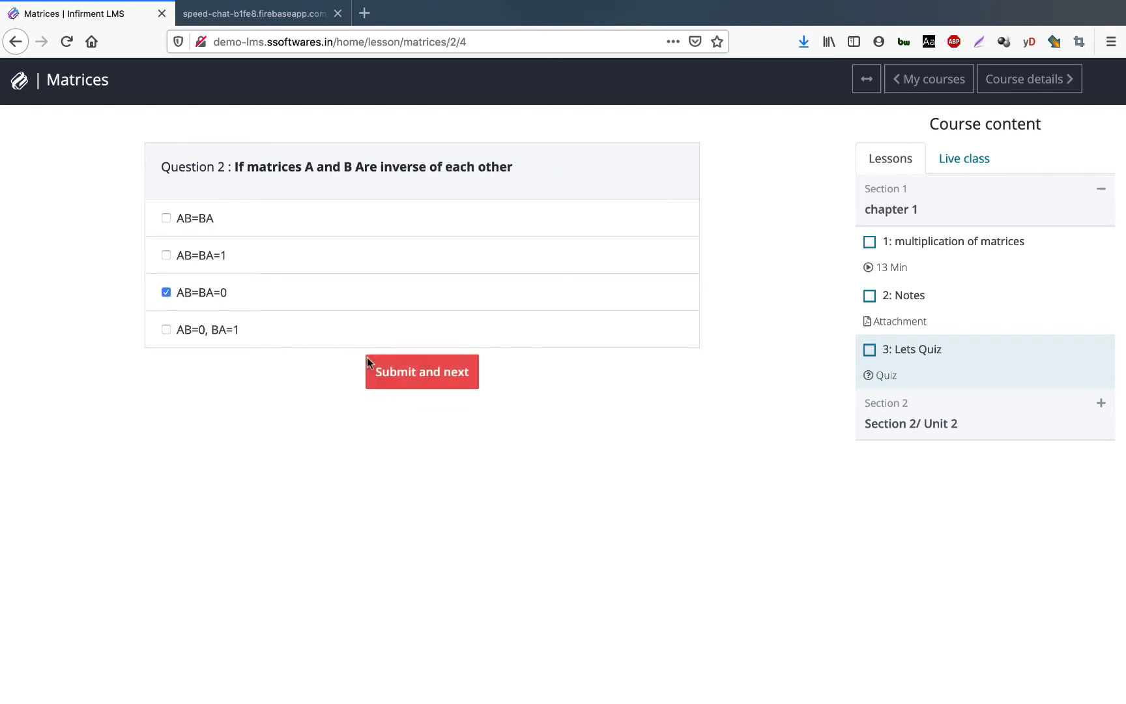
{"action": "left_click", "coordinate": [402, 378]}
{"action": "left_click", "coordinate": [215, 255]}
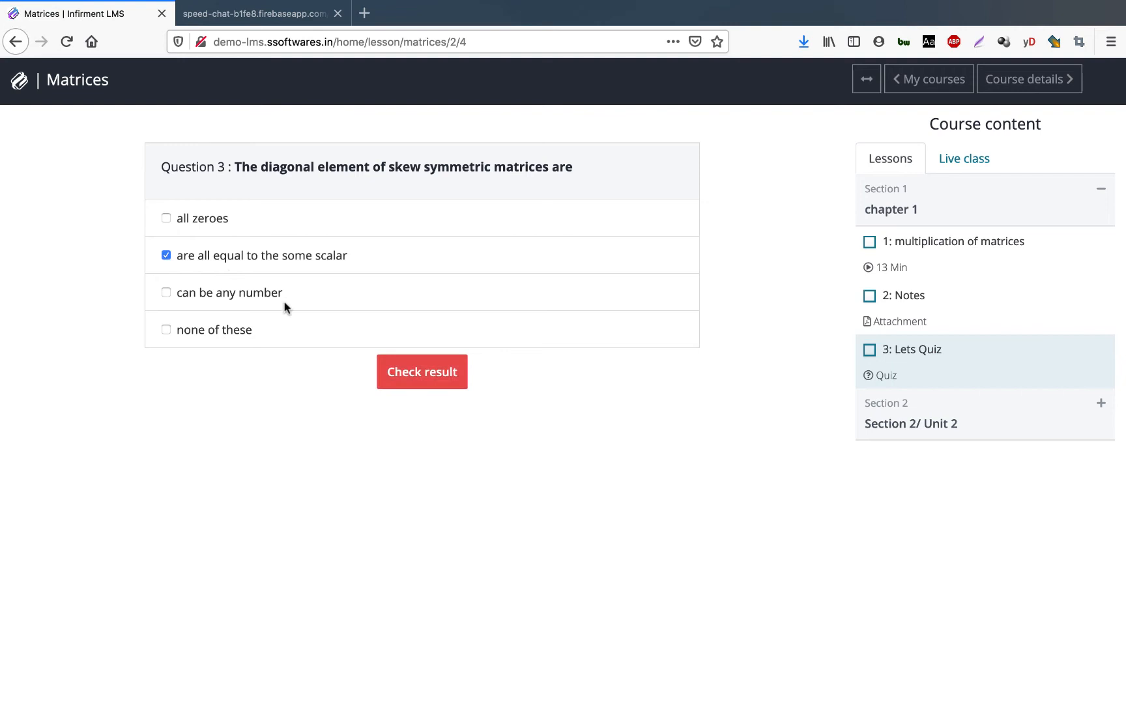
{"action": "left_click", "coordinate": [400, 384]}
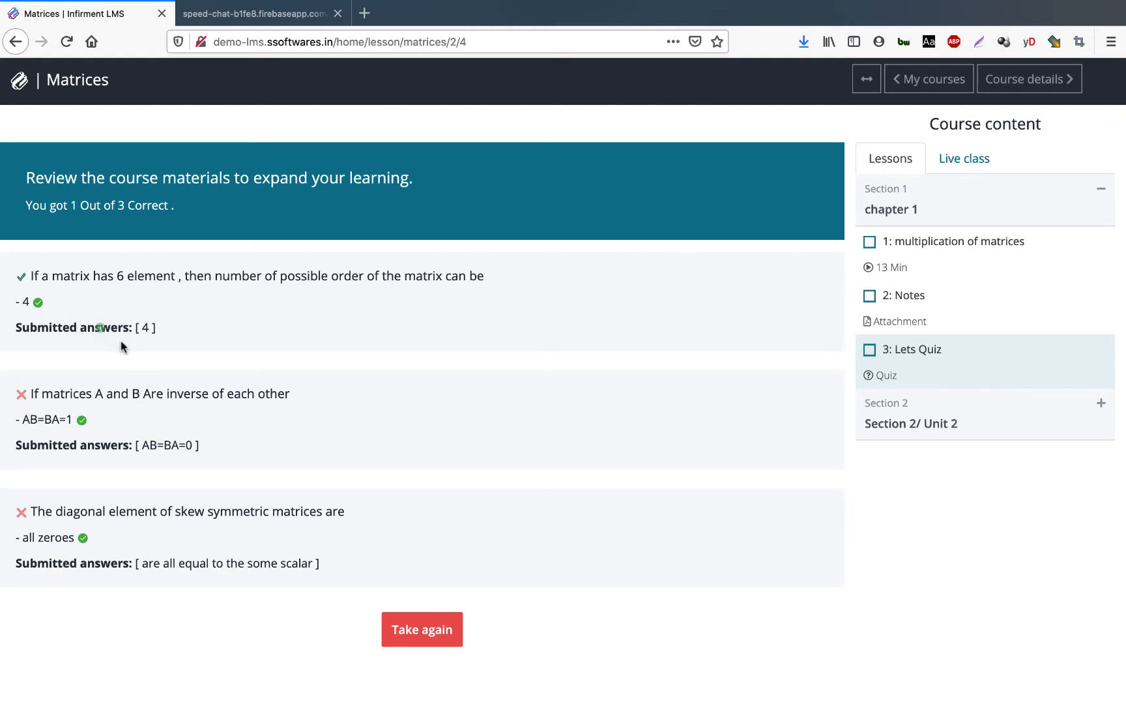
Review the submitted answers against the correct ones and choose to take the Lets Quiz again
{"action": "scroll", "coordinate": [115, 405], "scroll_direction": "right", "scroll_amount": 1}
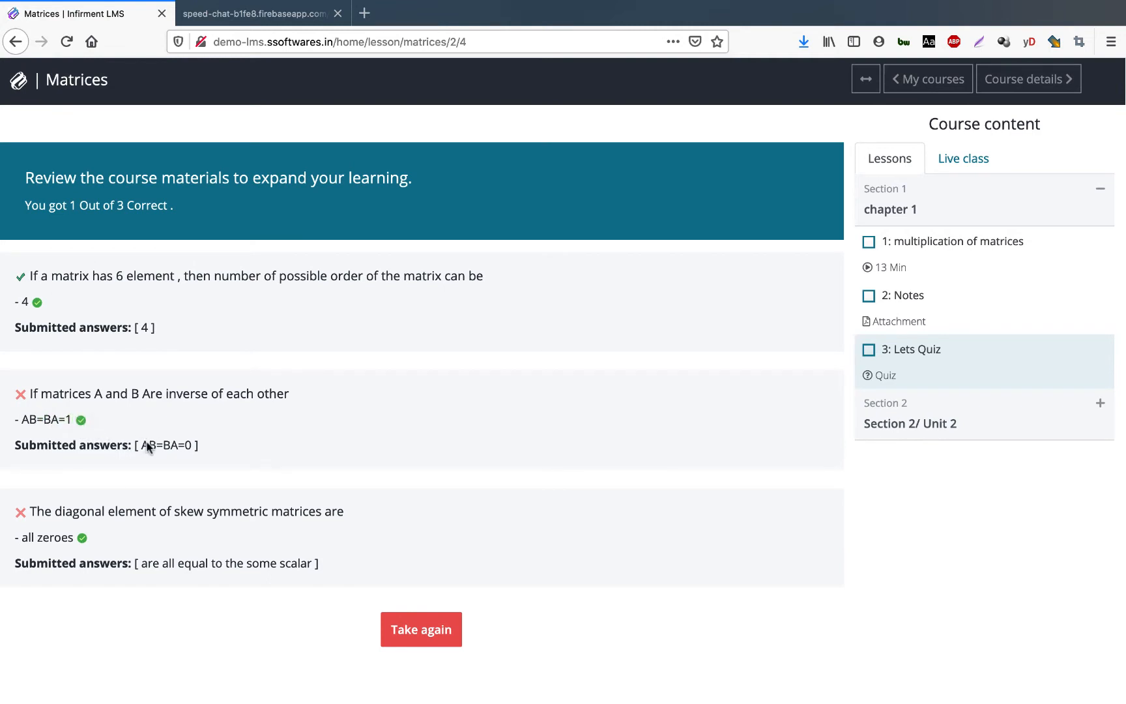
{"action": "left_click_drag", "start_coordinate": [146, 444], "coordinate": [177, 451]}
{"action": "left_click", "coordinate": [406, 631]}
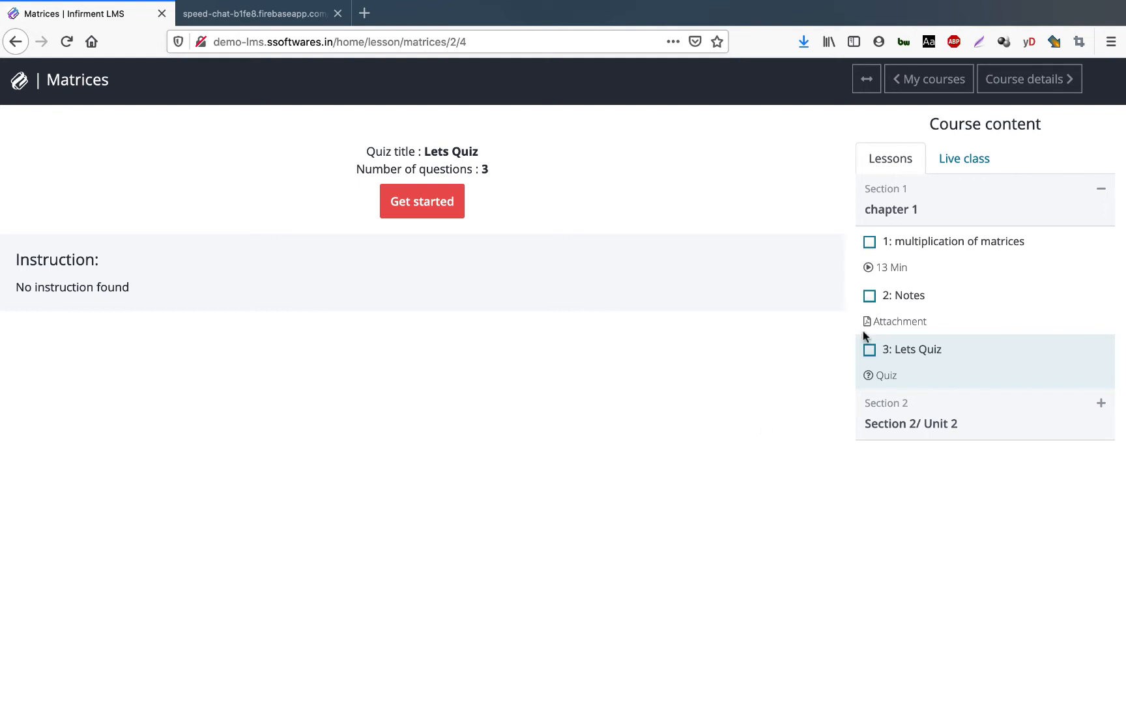
Show the Matrices course's live class schedule and toggle the lesson page between its side-by-side and stacked layouts
{"action": "left_click", "coordinate": [985, 159]}
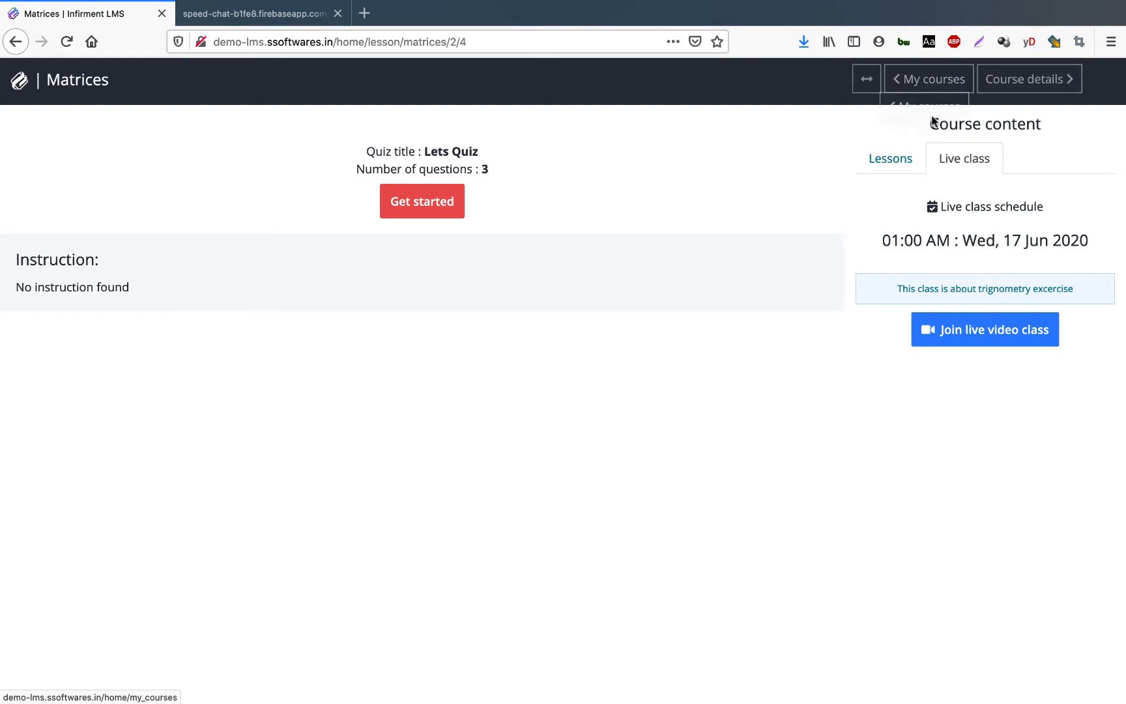
{"action": "left_click", "coordinate": [867, 80]}
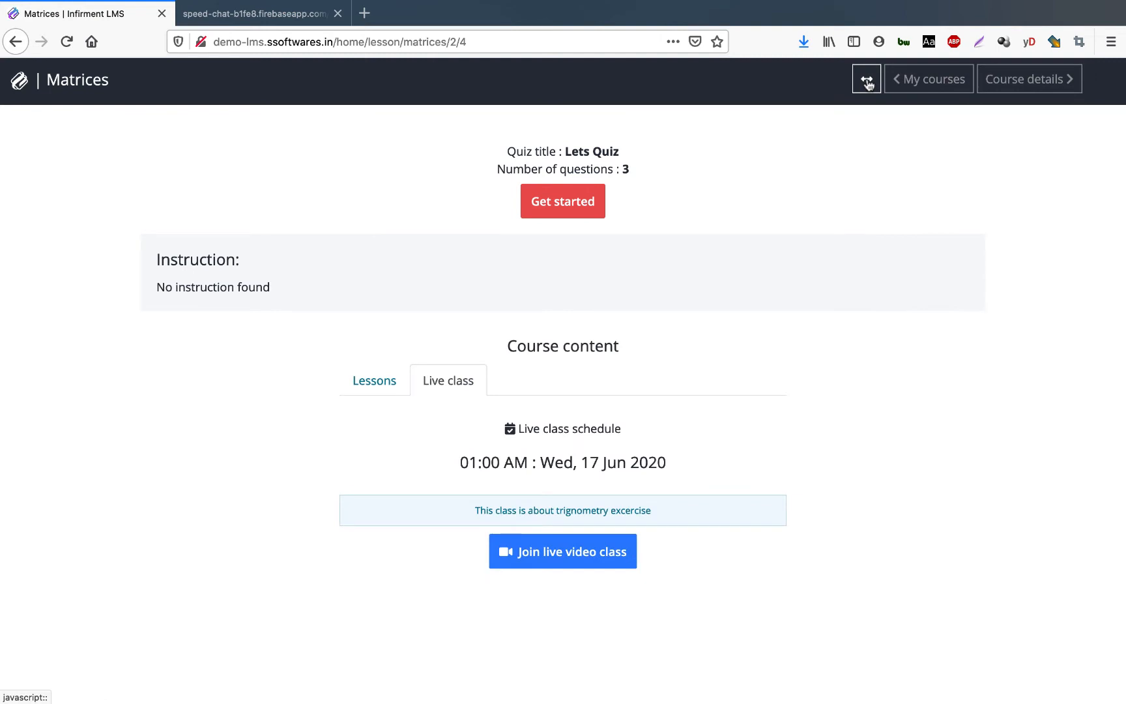
{"action": "left_click", "coordinate": [868, 83]}
{"action": "left_click", "coordinate": [868, 83]}
Leave the lesson for the enrolled courses page and view the wishlist
{"action": "left_click", "coordinate": [921, 82]}
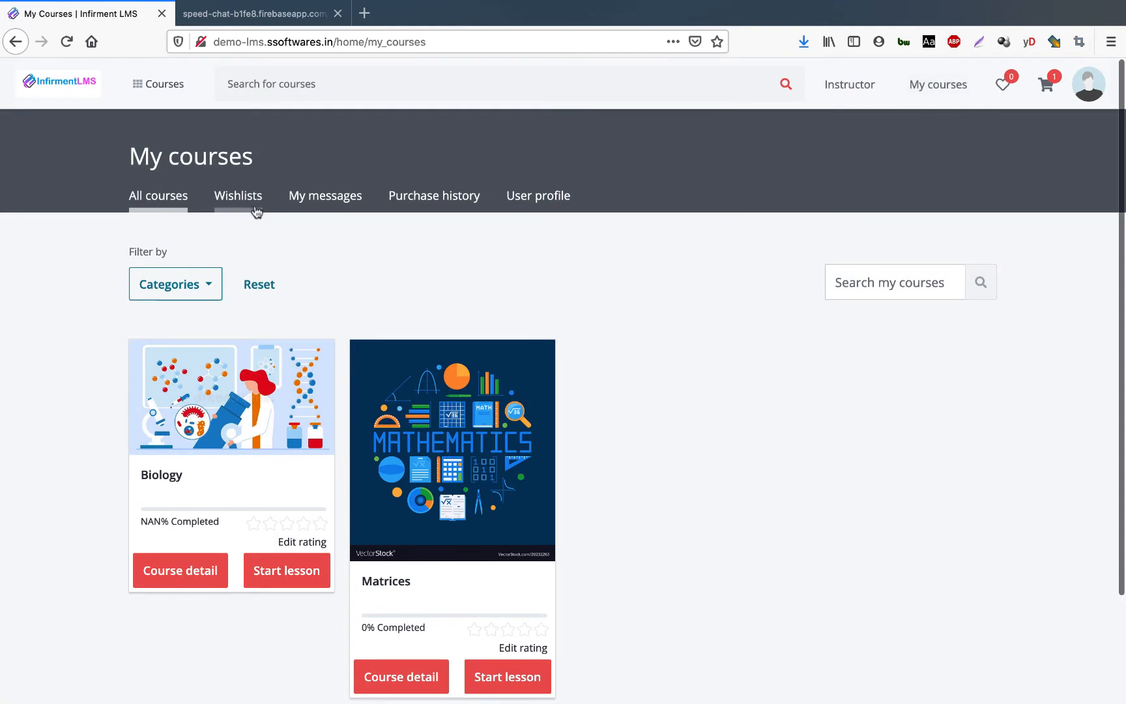
{"action": "left_click", "coordinate": [256, 210]}
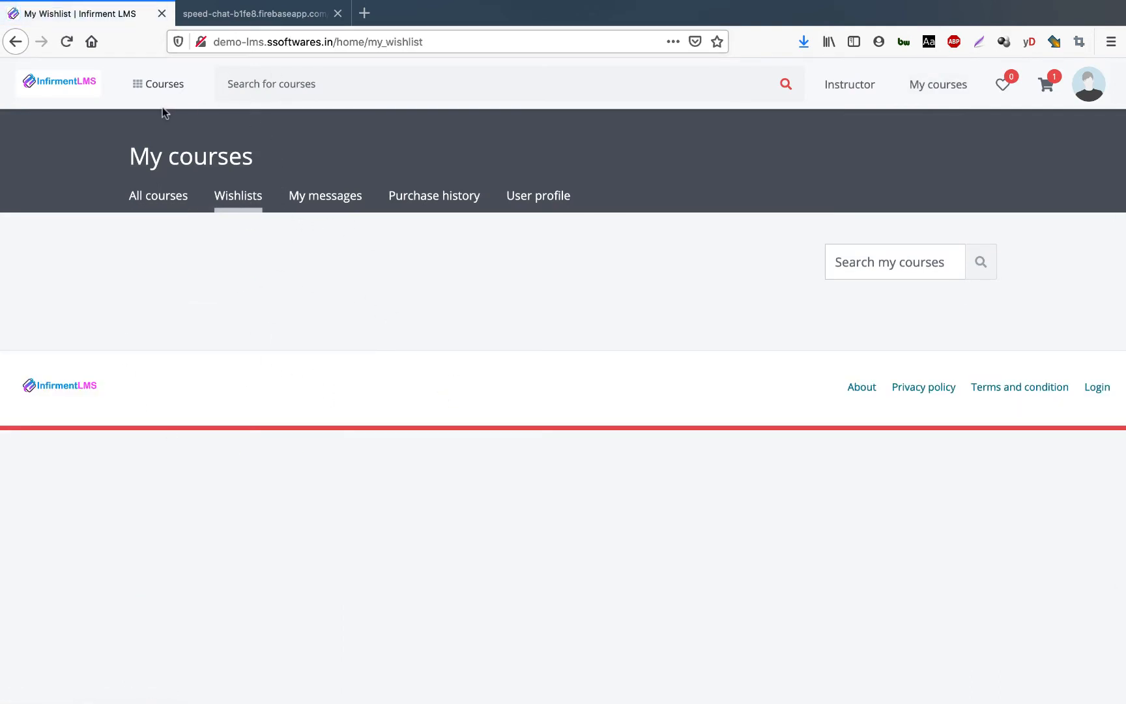
Go to the home page, open the Complete chemistry course, and look through its details page
{"action": "left_click", "coordinate": [68, 85]}
{"action": "scroll", "coordinate": [817, 595], "scroll_direction": "down", "scroll_amount": 7}
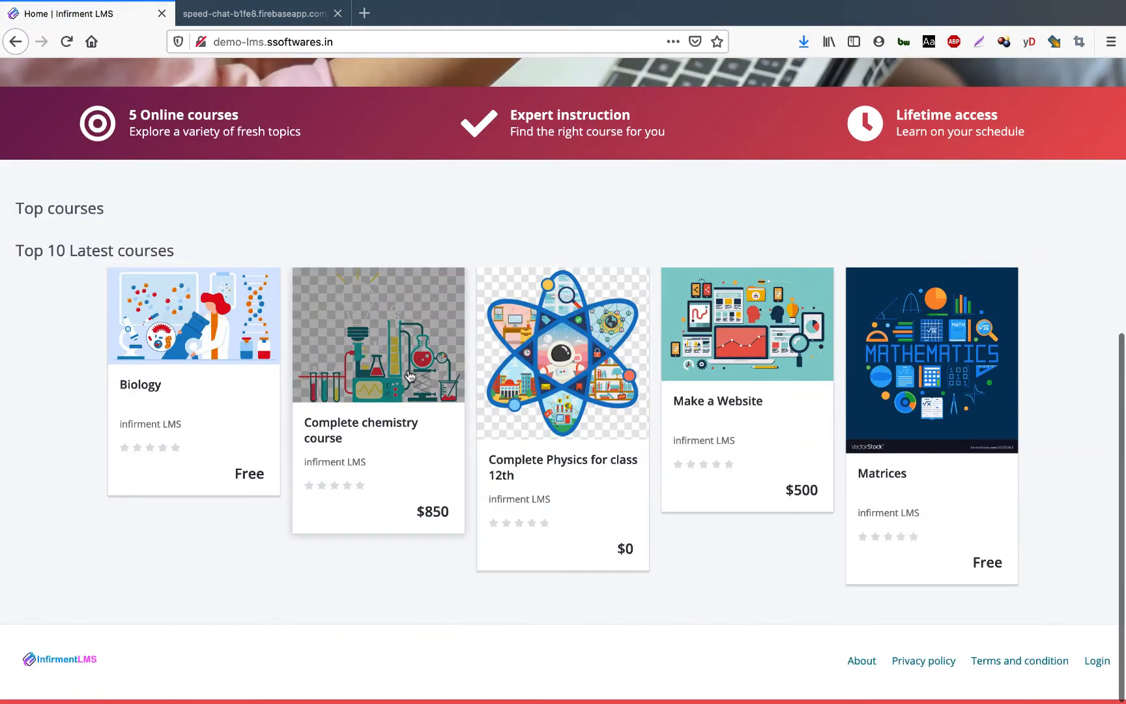
{"action": "left_click", "coordinate": [413, 382]}
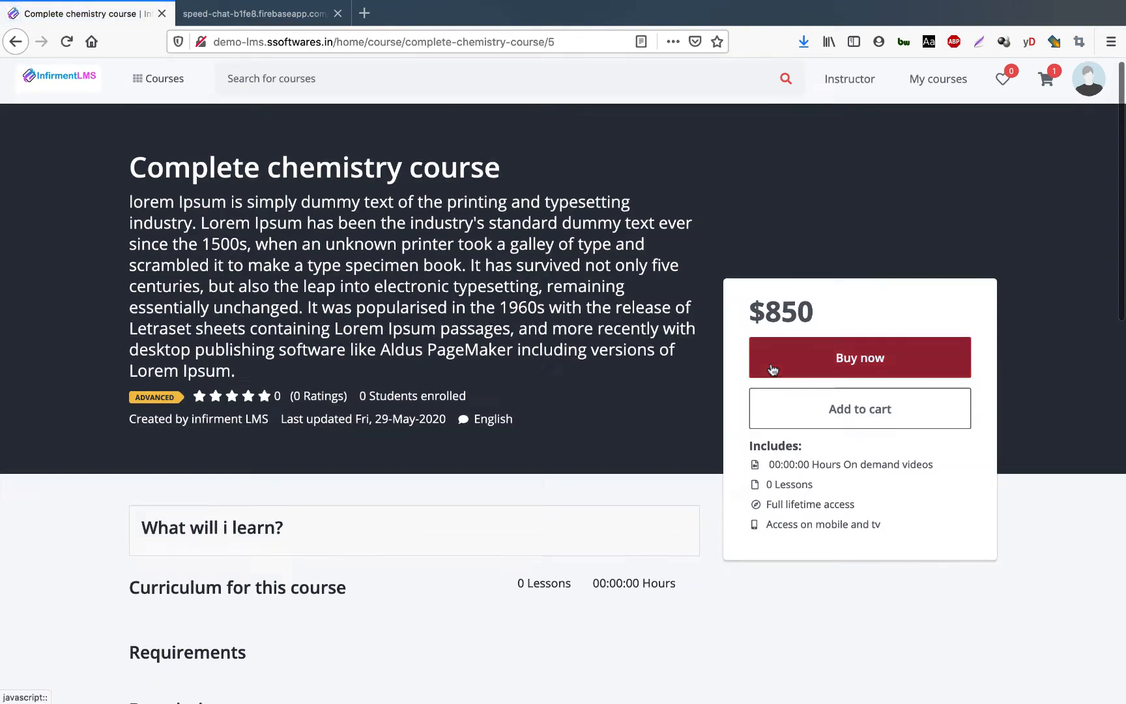
{"action": "scroll", "coordinate": [774, 365], "scroll_direction": "down", "scroll_amount": 14}
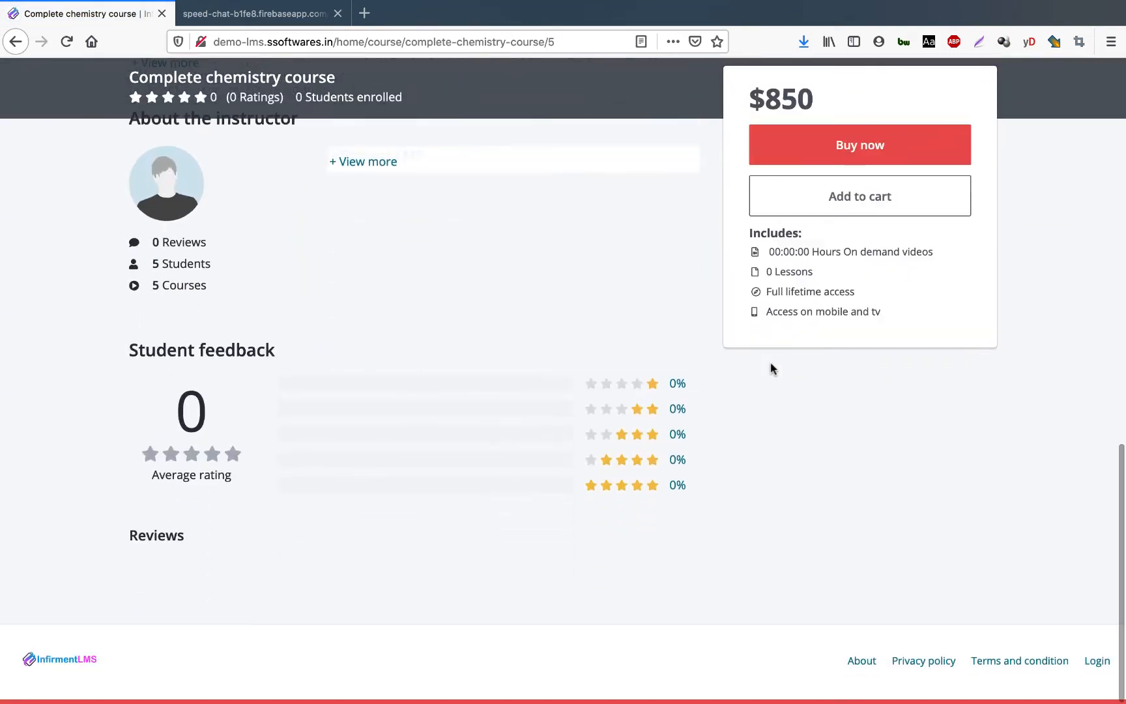
{"action": "scroll", "coordinate": [771, 369], "scroll_direction": "up", "scroll_amount": 14}
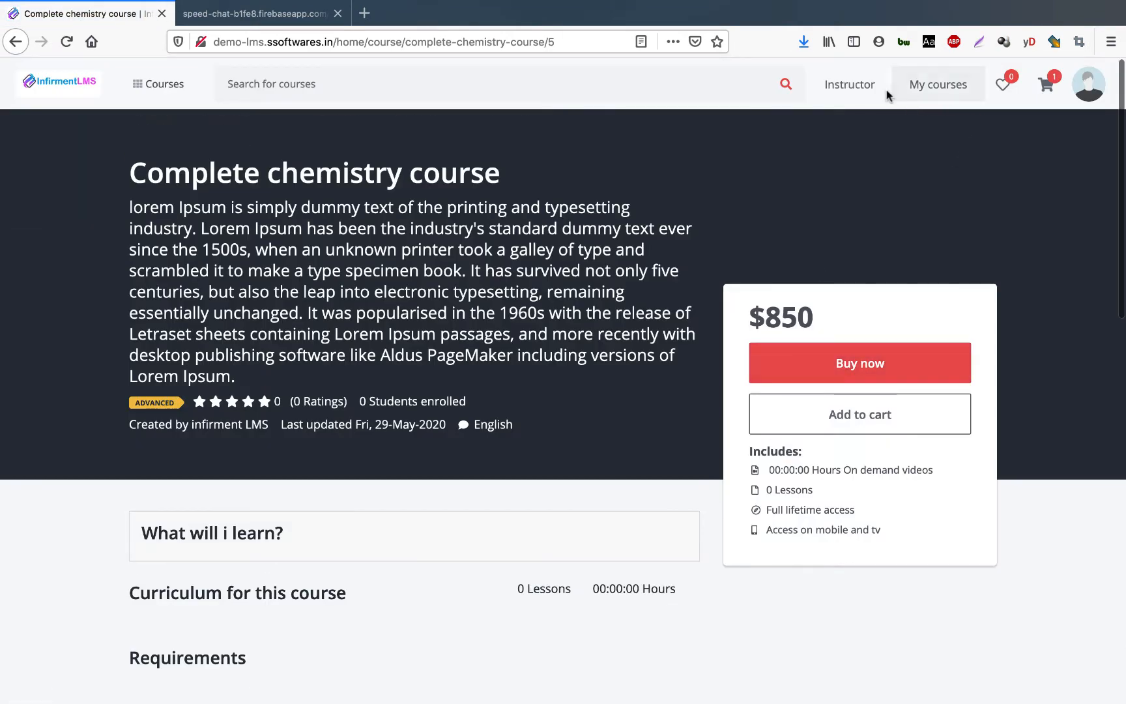
Return to the enrolled courses, look over the Biology and Matrices cards, and reopen the wishlist
{"action": "left_click", "coordinate": [927, 92]}
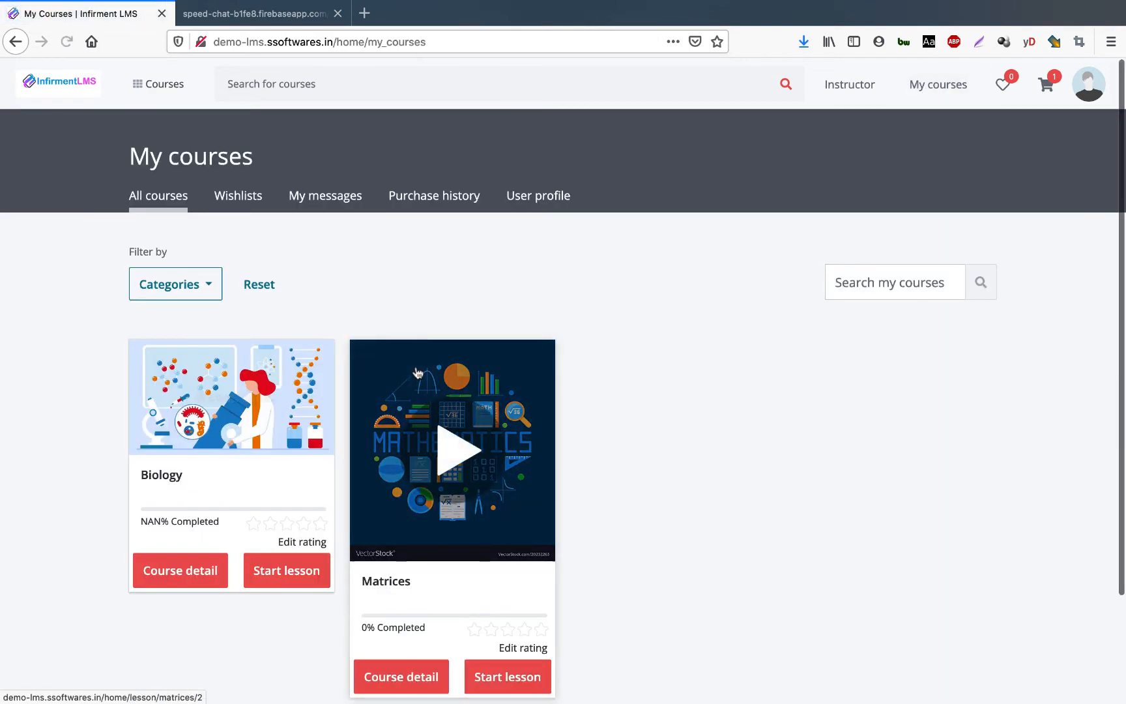
{"action": "scroll", "coordinate": [473, 636], "scroll_direction": "down", "scroll_amount": 2}
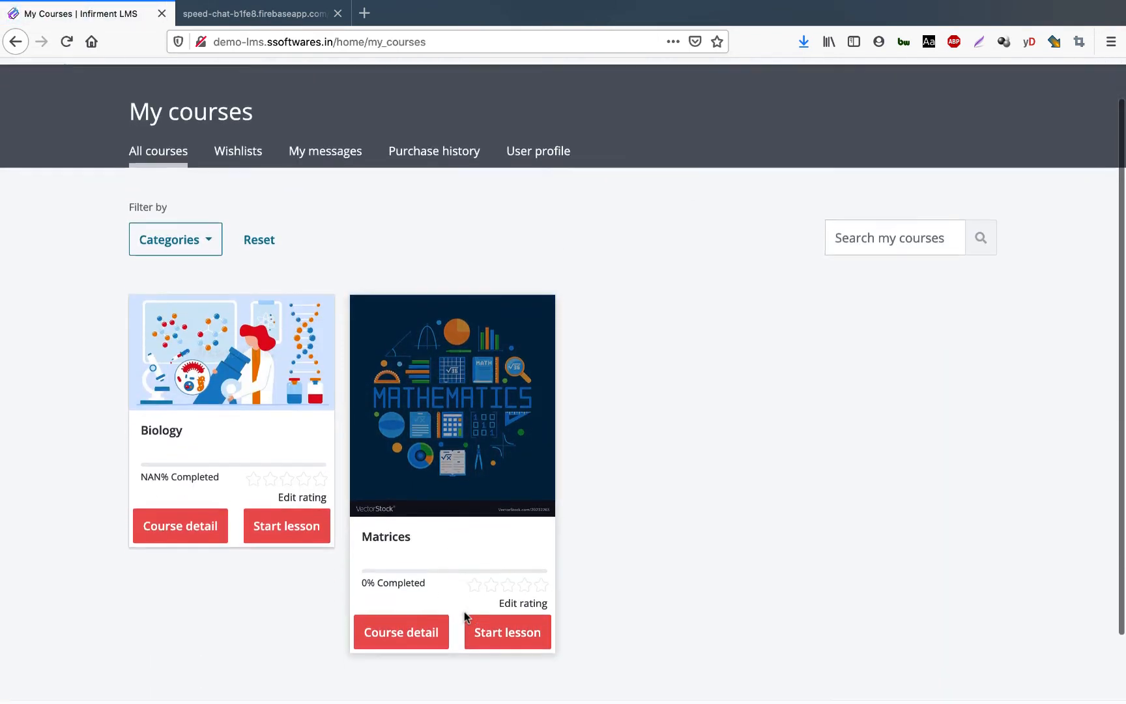
{"action": "left_click", "coordinate": [241, 122]}
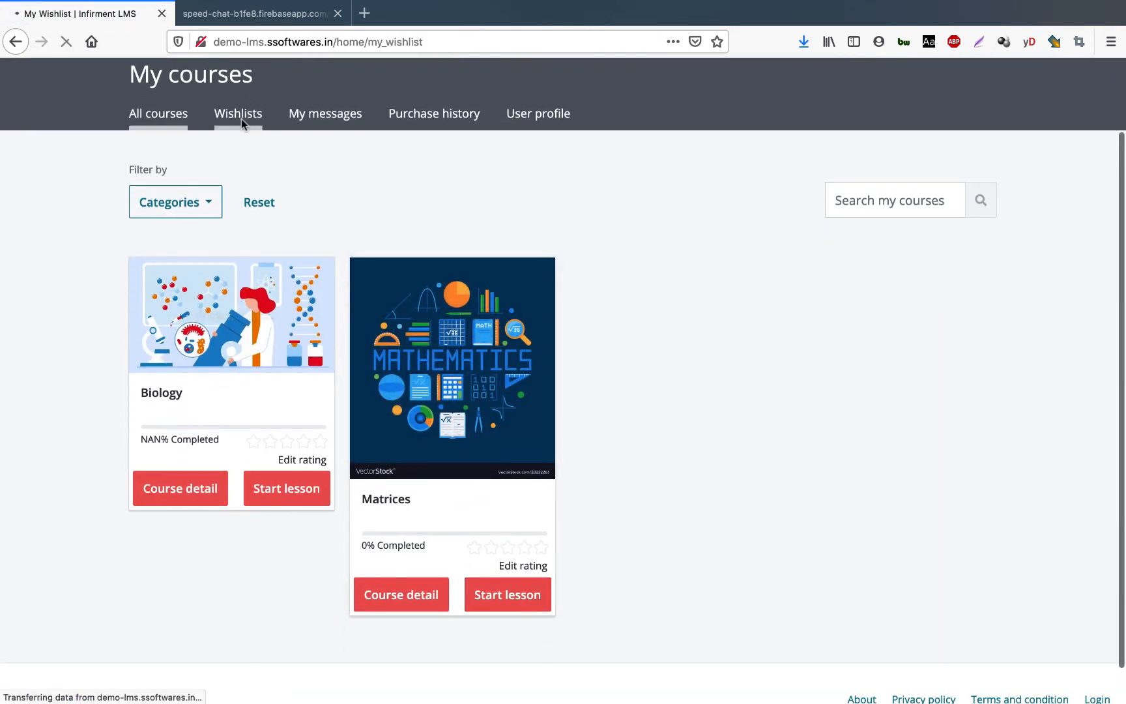
Compose and send a message to infirment LMS reading "Hi, teacher, i gave doubts in chapt two of matrices"
{"action": "left_click", "coordinate": [301, 199]}
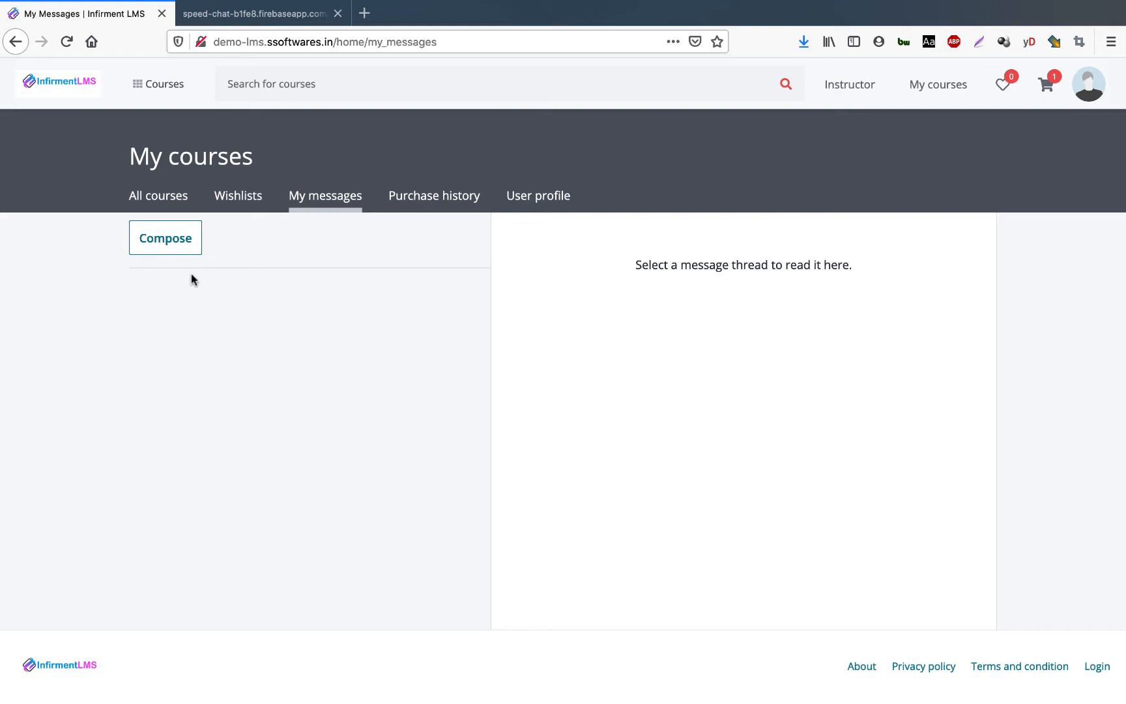
{"action": "left_click", "coordinate": [169, 246]}
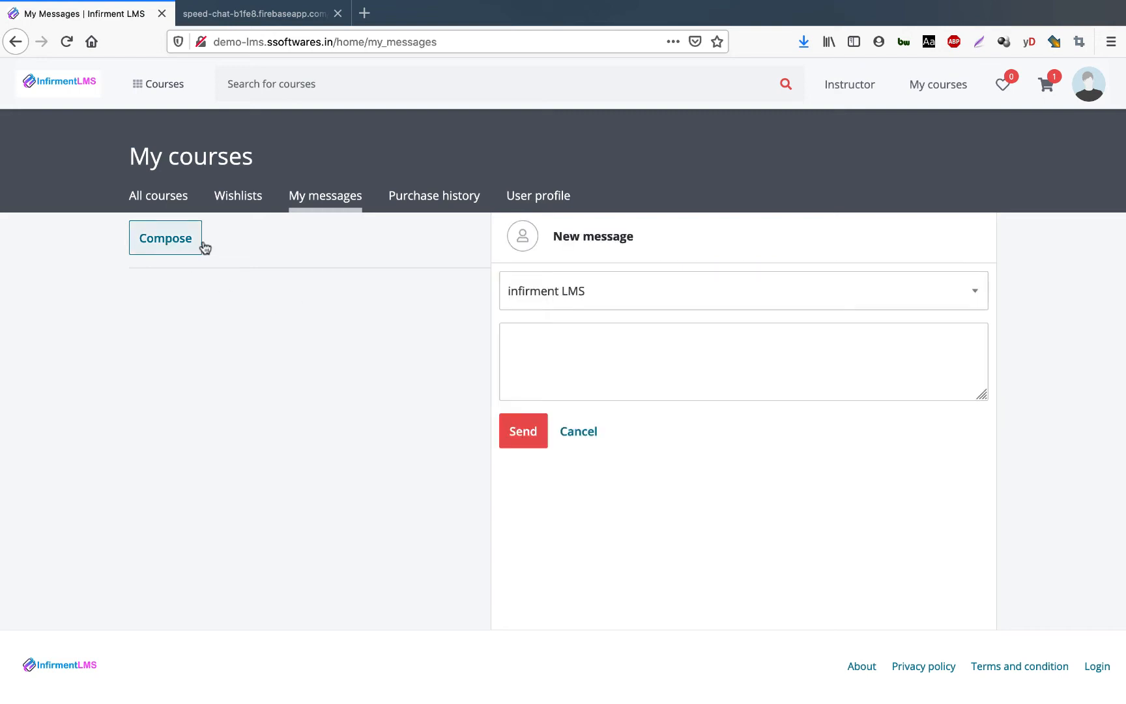
{"action": "left_click", "coordinate": [536, 294]}
{"action": "left_click", "coordinate": [548, 386]}
{"action": "left_click", "coordinate": [557, 351]}
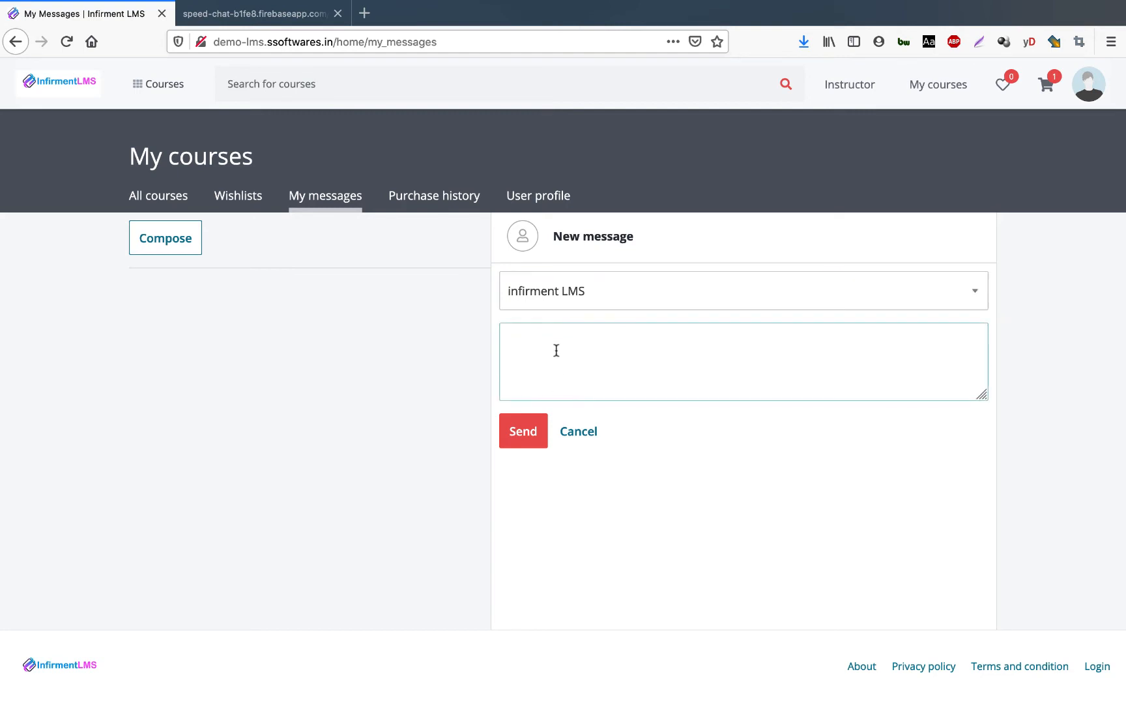
{"action": "type", "text": "Hi, teacher, i gave doubts in chapt two of matrices"}
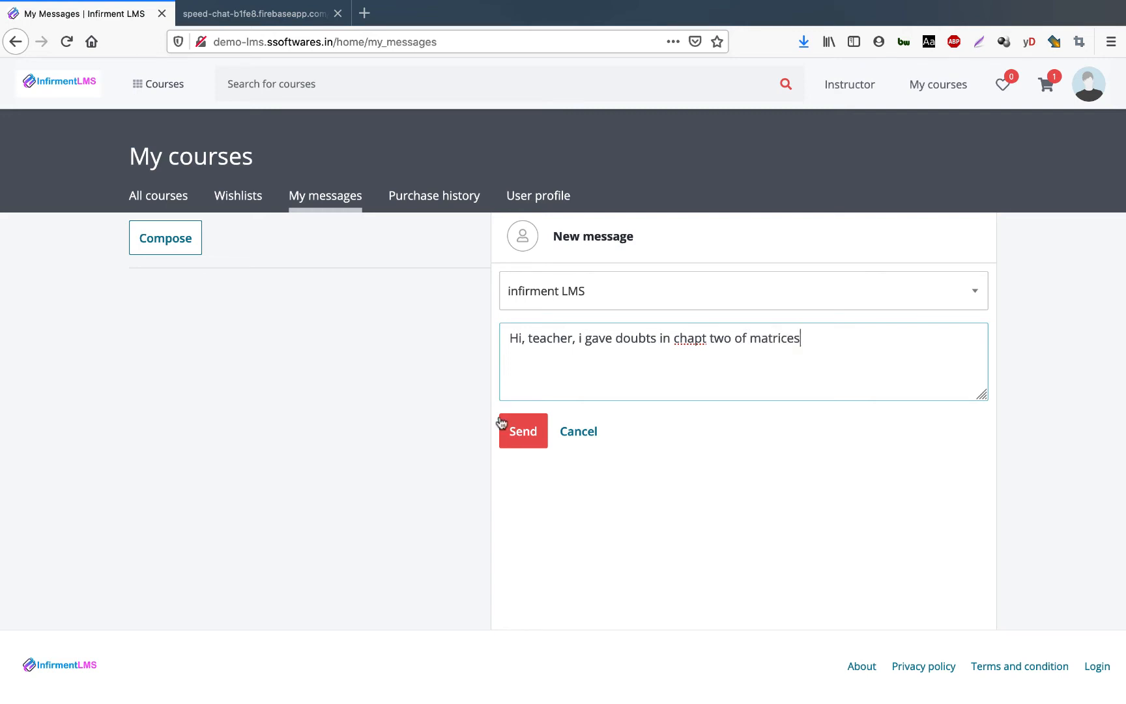
{"action": "left_click", "coordinate": [521, 430]}
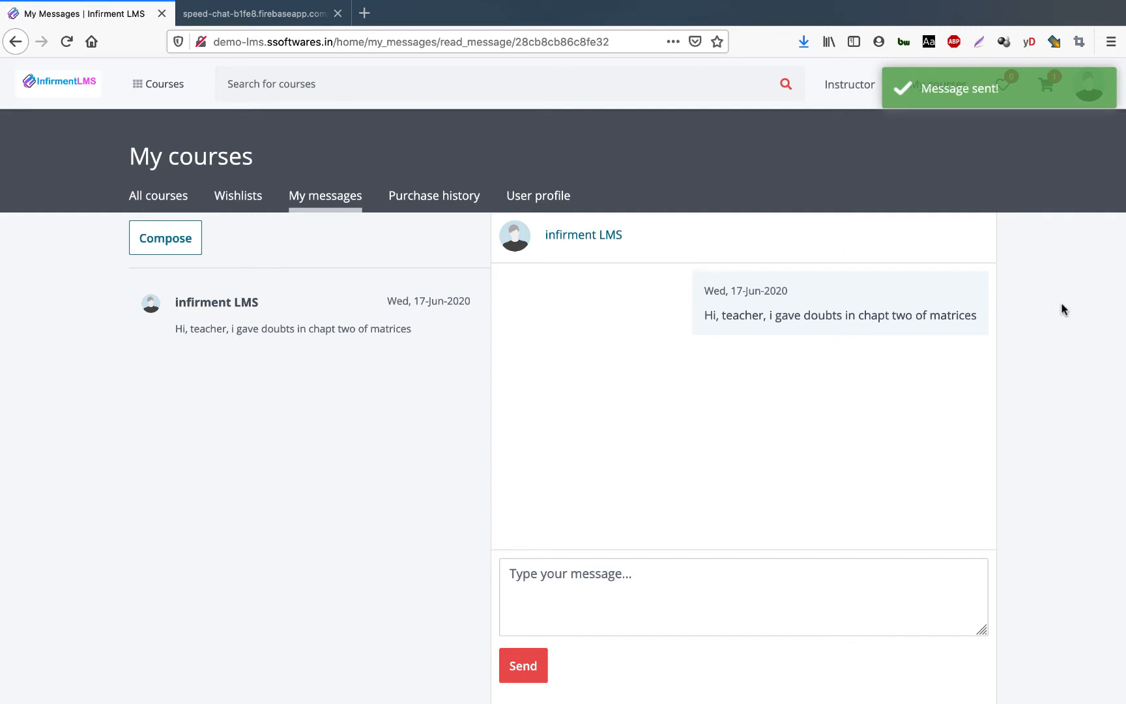
Return to the home page, open the instructor dashboard, and start adding a new course
{"action": "left_click", "coordinate": [67, 81]}
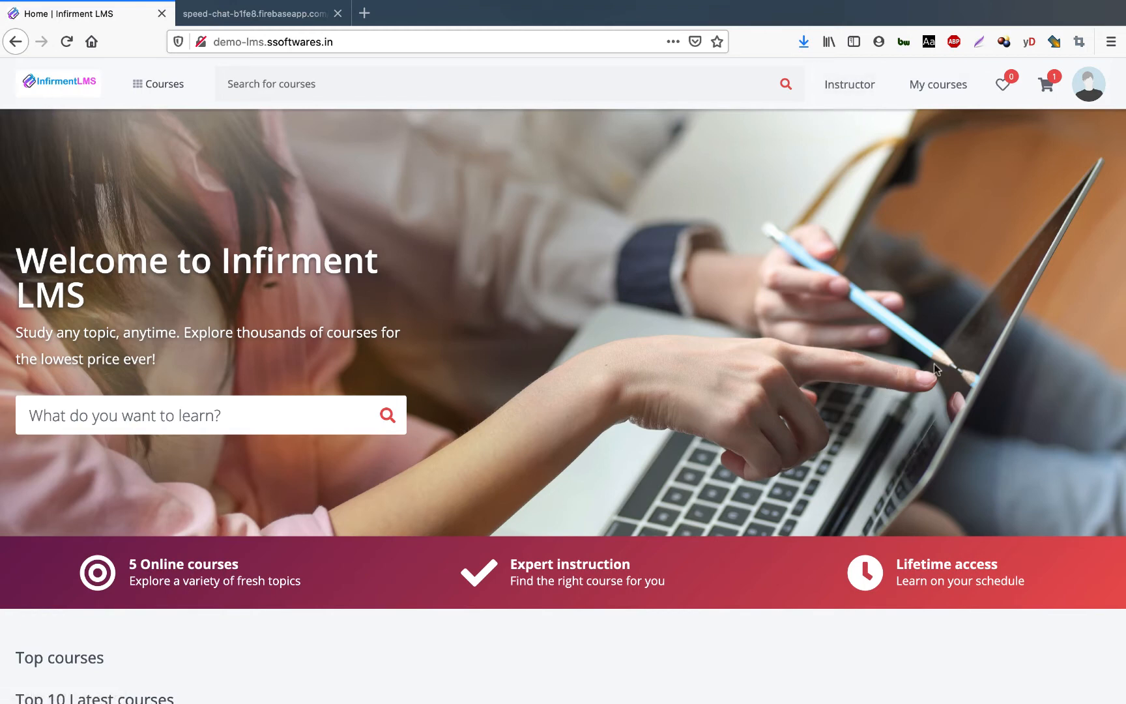
{"action": "left_click", "coordinate": [845, 95]}
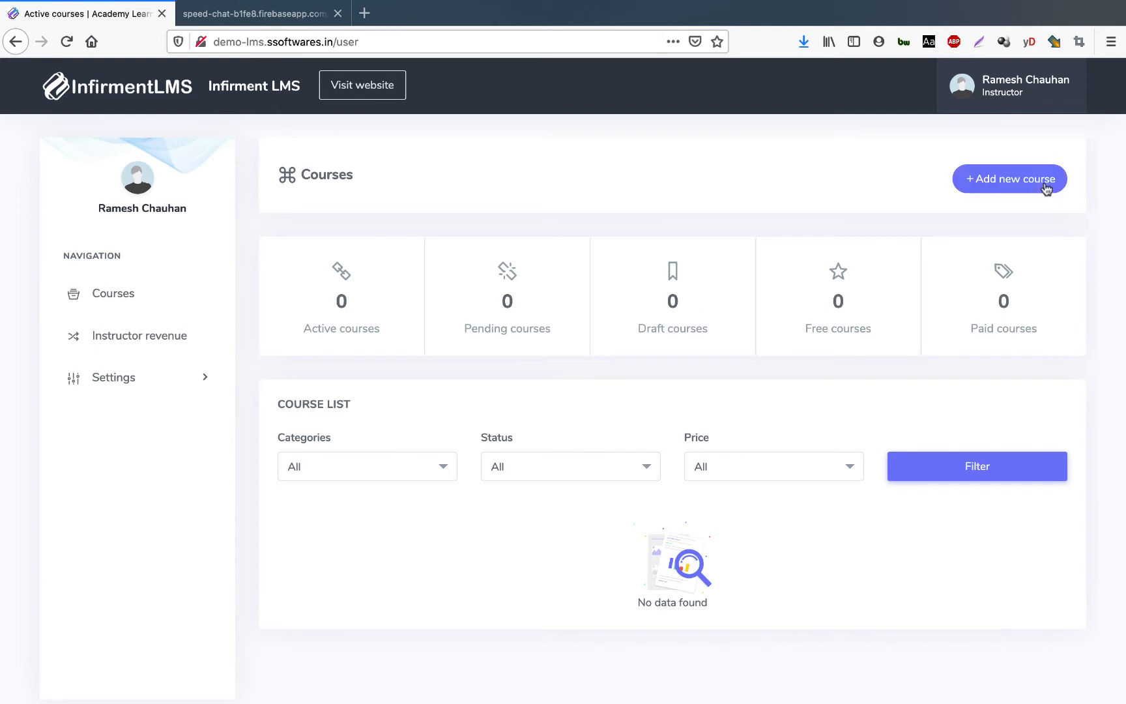
{"action": "left_click", "coordinate": [1002, 185]}
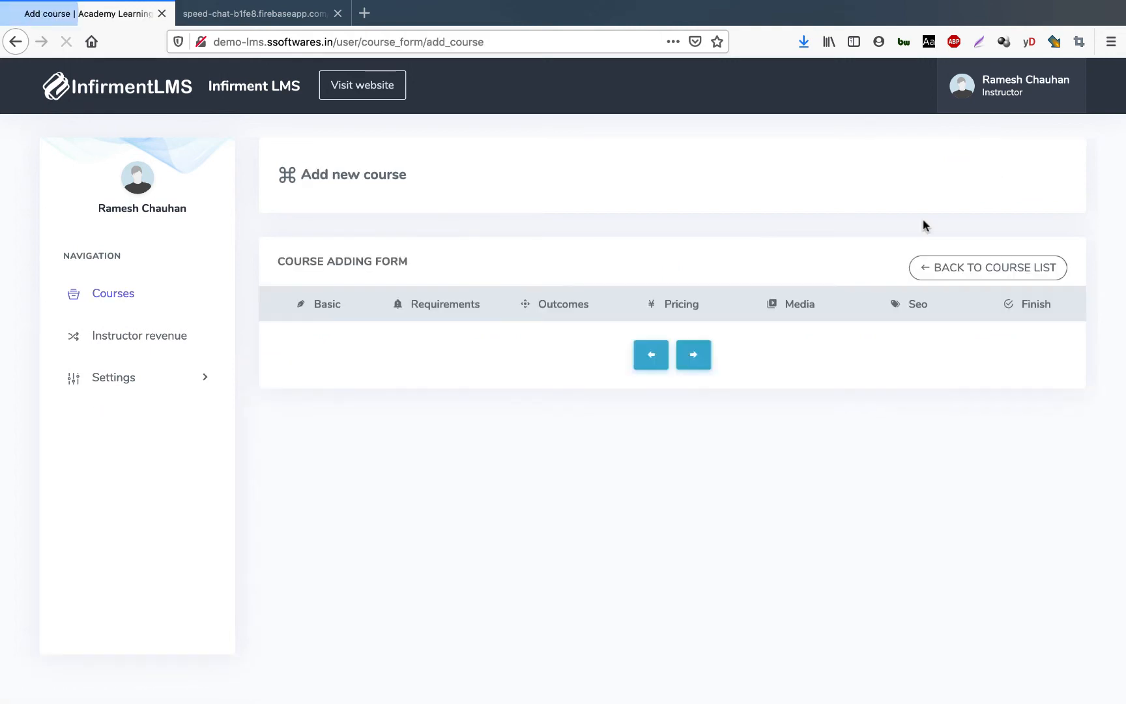
Look through the Requirements, Outcomes, Pricing, Media, Seo and Finish sections of the course adding form
{"action": "left_click", "coordinate": [448, 322]}
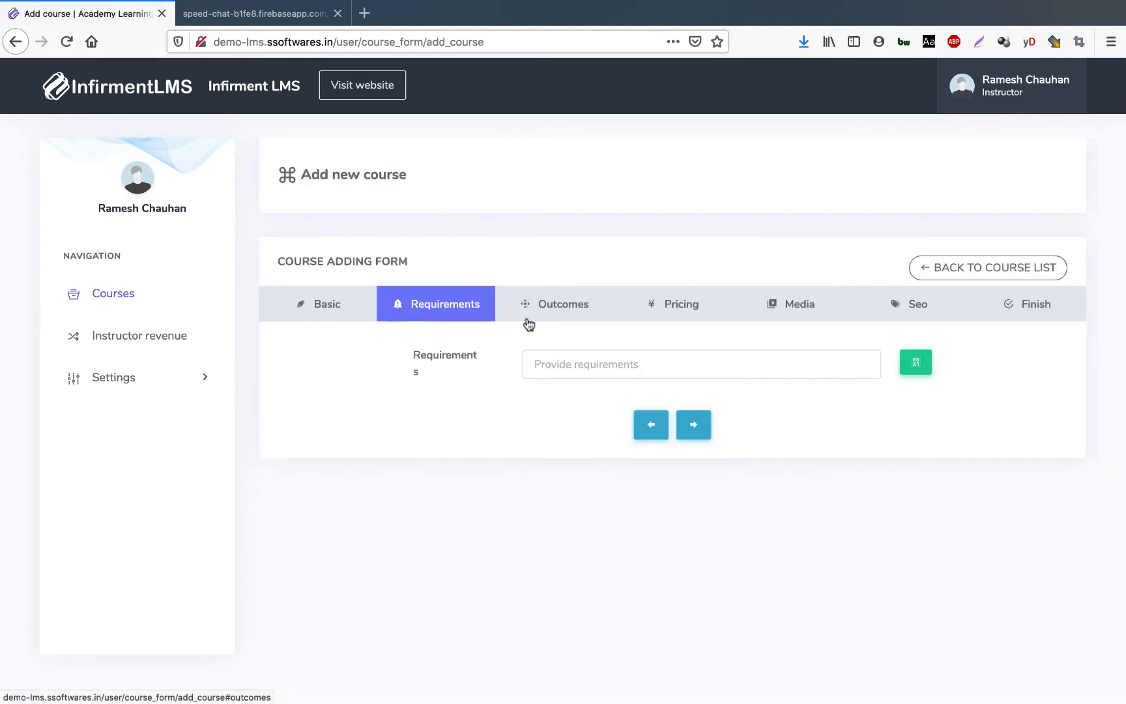
{"action": "left_click", "coordinate": [529, 324]}
{"action": "left_click", "coordinate": [650, 322]}
{"action": "left_click", "coordinate": [779, 318]}
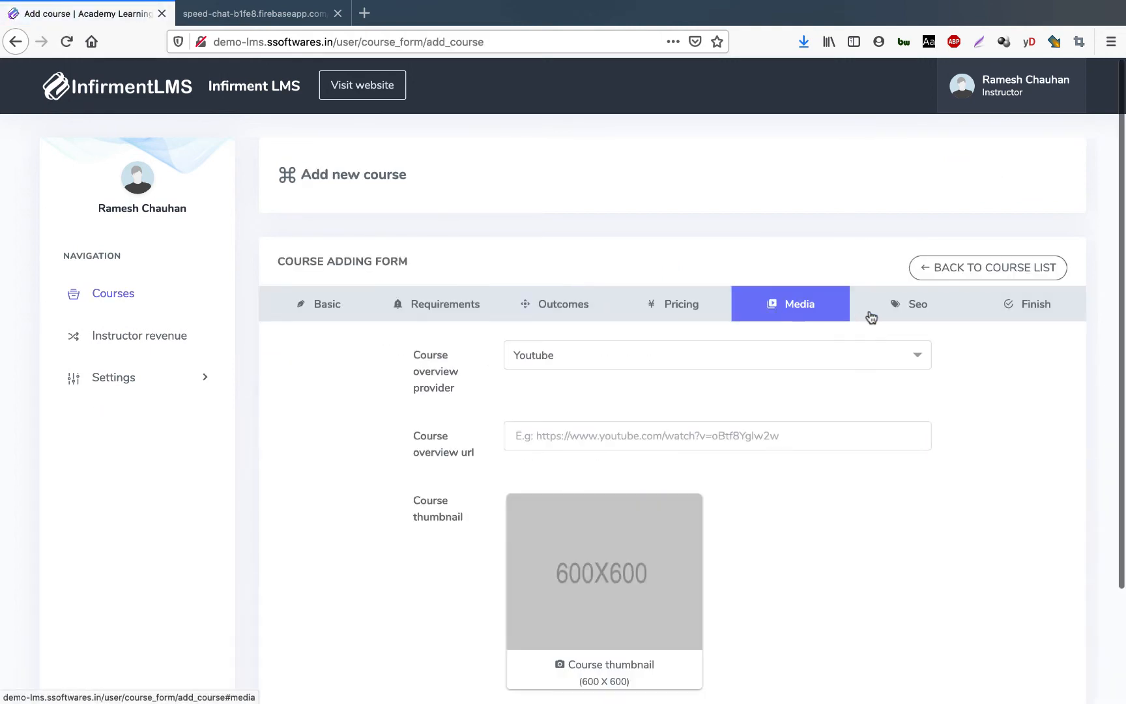
{"action": "left_click", "coordinate": [906, 307]}
{"action": "left_click", "coordinate": [1026, 301]}
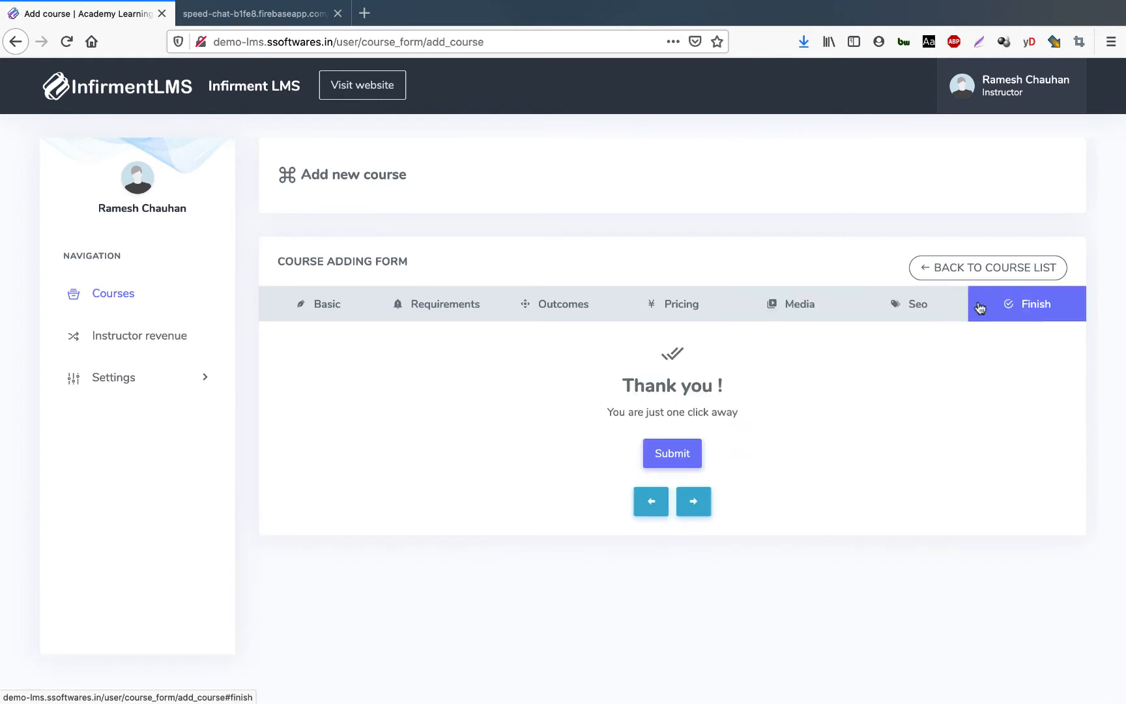
Examine the Basic section of the new course form, including its title, description and category fields
{"action": "left_click", "coordinate": [344, 308]}
{"action": "scroll", "coordinate": [344, 308], "scroll_direction": "down", "scroll_amount": 2}
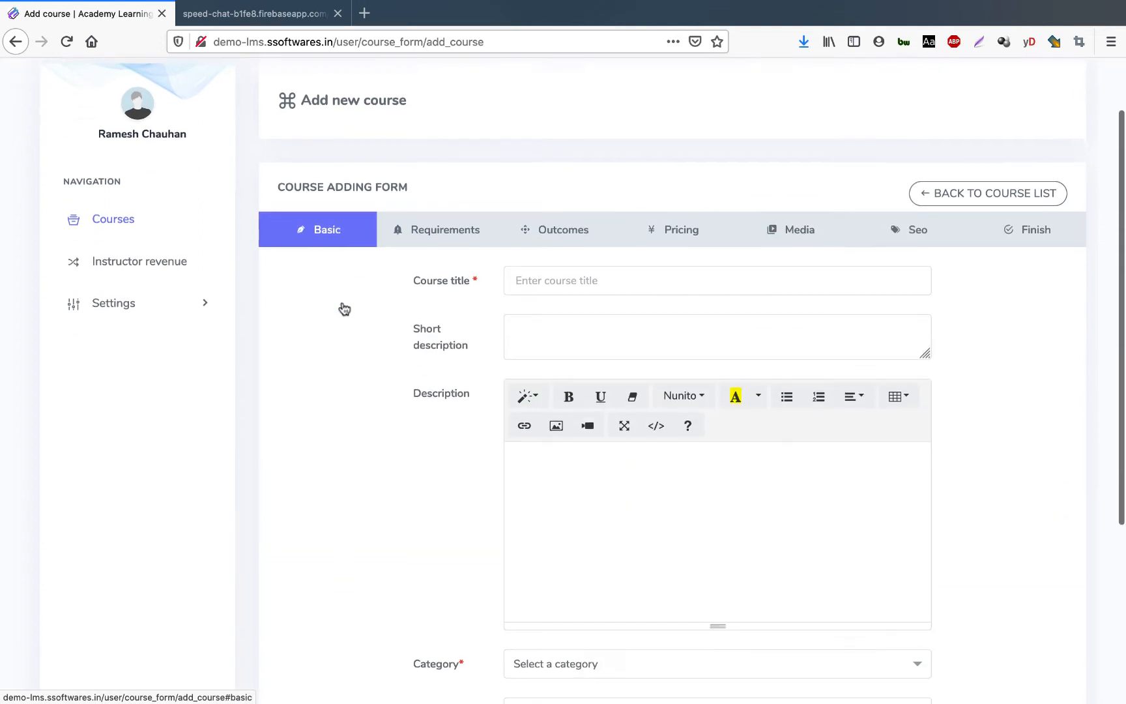
{"action": "left_click", "coordinate": [528, 349]}
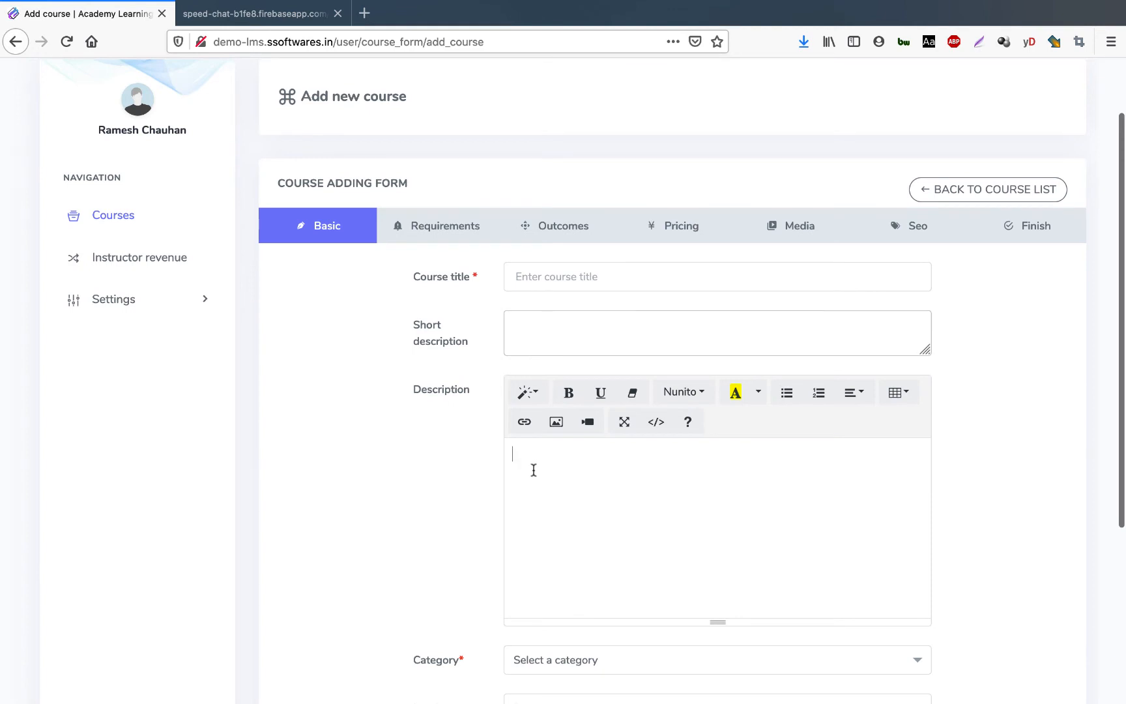
Go through the new course form's sections again from Requirements to Seo, examining the pricing, media and meta fields
{"action": "left_click", "coordinate": [450, 223]}
{"action": "left_click", "coordinate": [559, 373]}
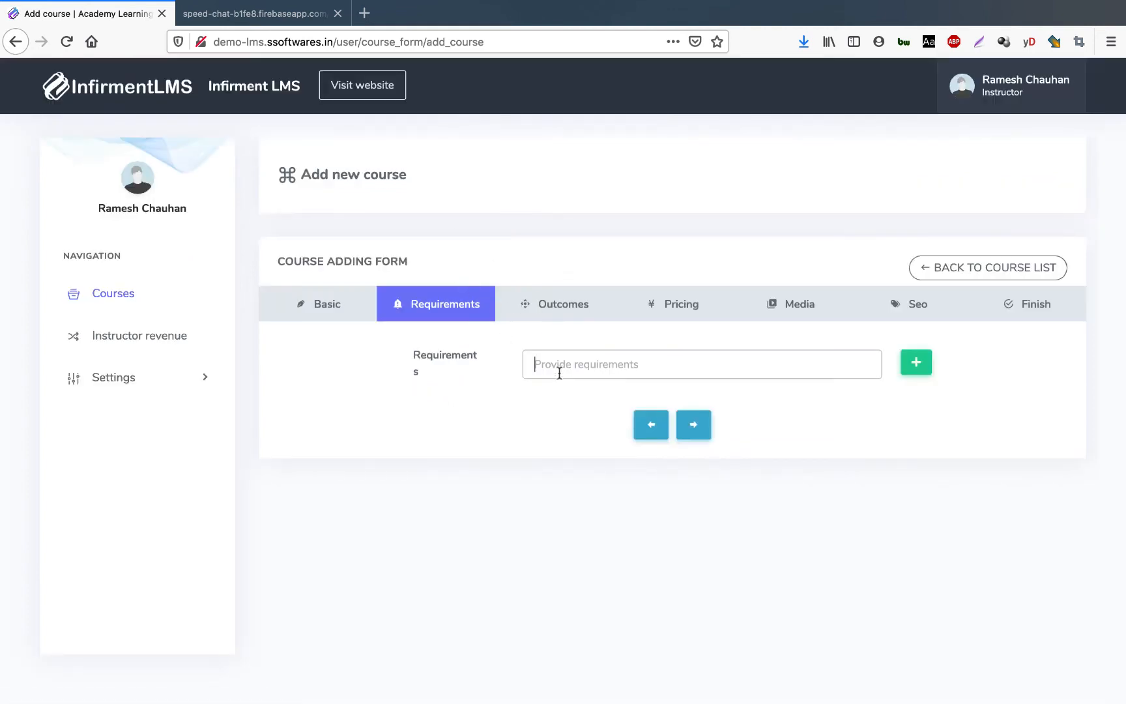
{"action": "left_click", "coordinate": [560, 316]}
{"action": "left_click", "coordinate": [666, 311]}
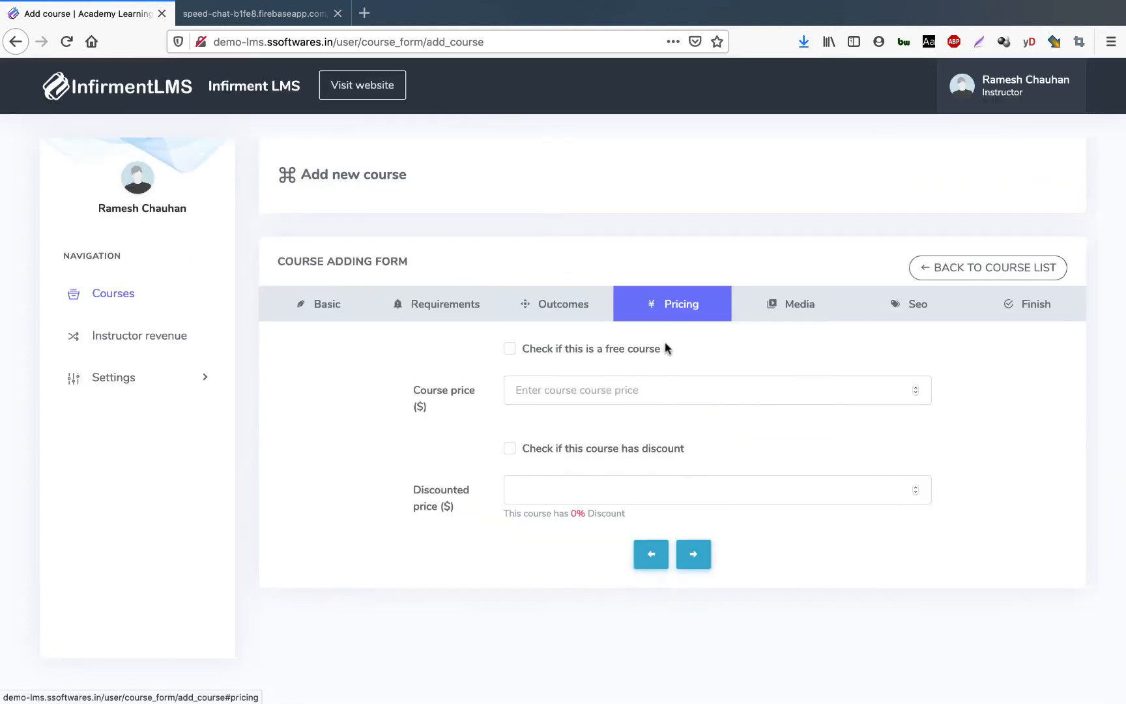
{"action": "left_click", "coordinate": [789, 312]}
{"action": "scroll", "coordinate": [676, 450], "scroll_direction": "down", "scroll_amount": 1}
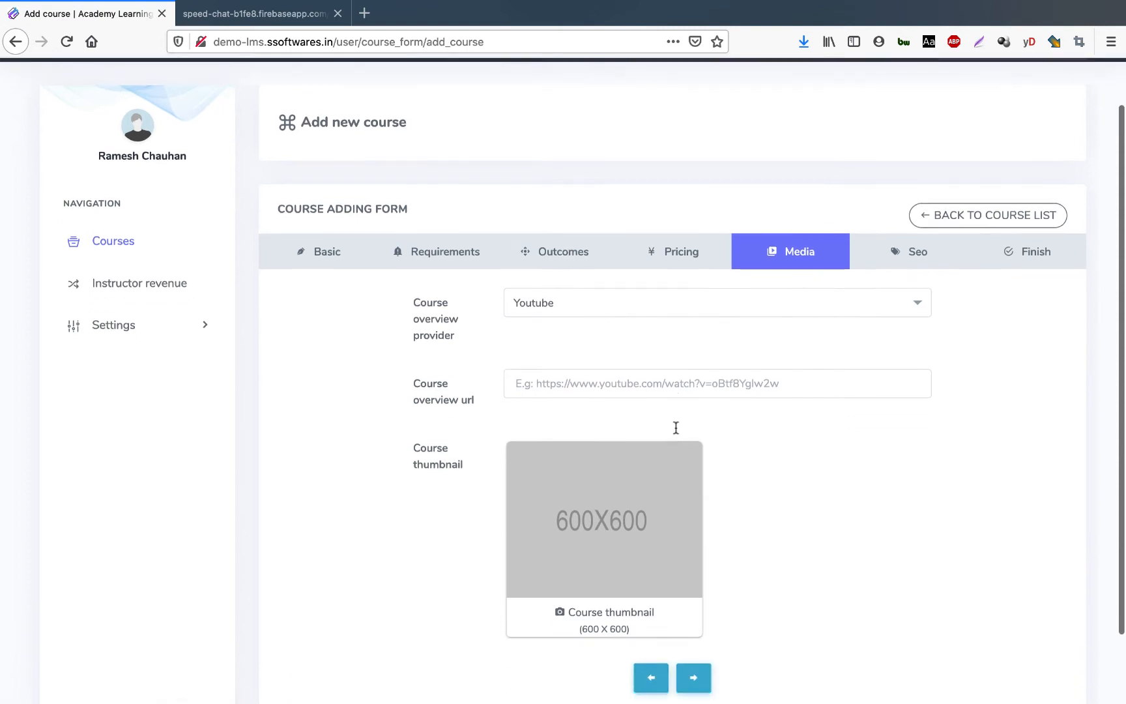
{"action": "left_click", "coordinate": [900, 257]}
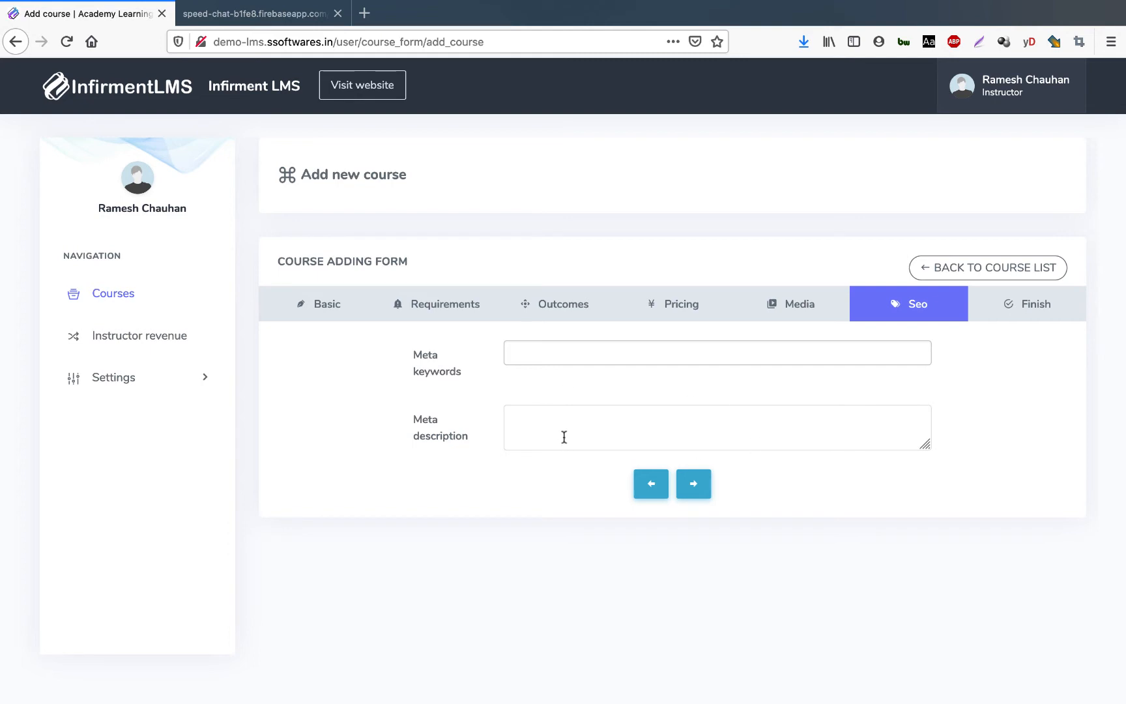
Show the Finish section of the new course form and copy the domain demo-lms.ssoftwares.in from the page address
{"action": "left_click", "coordinate": [1041, 309]}
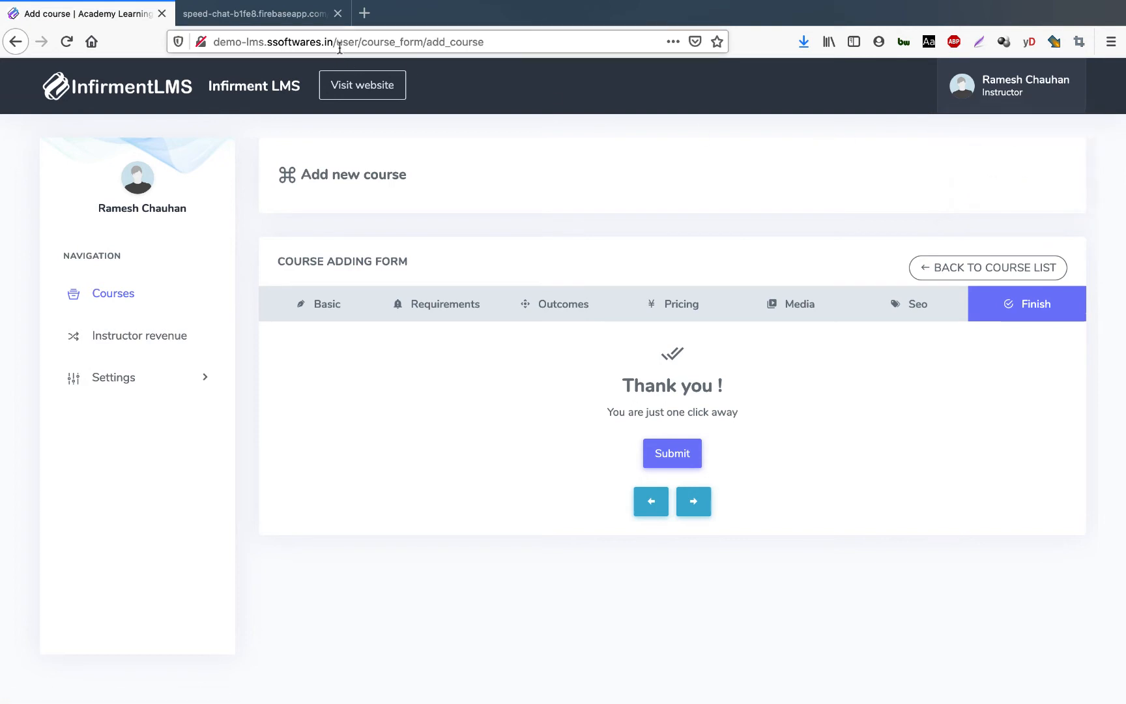
{"action": "left_click_drag", "start_coordinate": [333, 41], "coordinate": [214, 42]}
{"action": "key", "text": "super+c"}
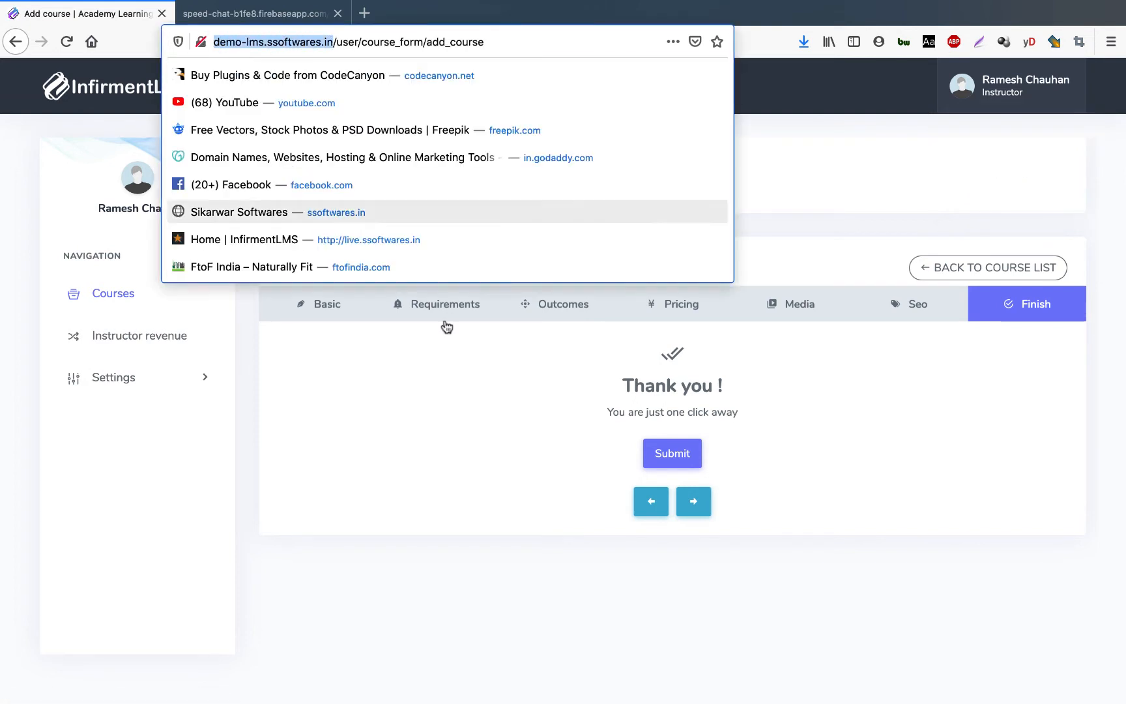
Load demo-lms.ssoftwares.in in a new private browsing window
{"action": "left_click", "coordinate": [1009, 208]}
{"action": "left_click", "coordinate": [1111, 41]}
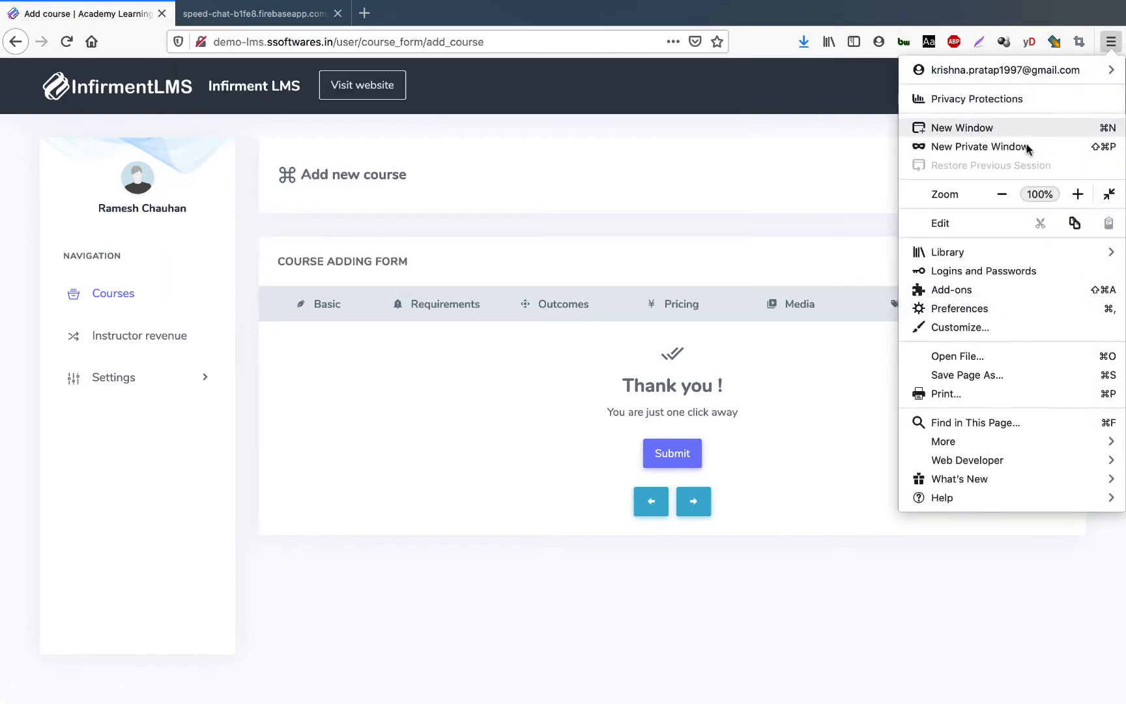
{"action": "left_click", "coordinate": [1004, 146]}
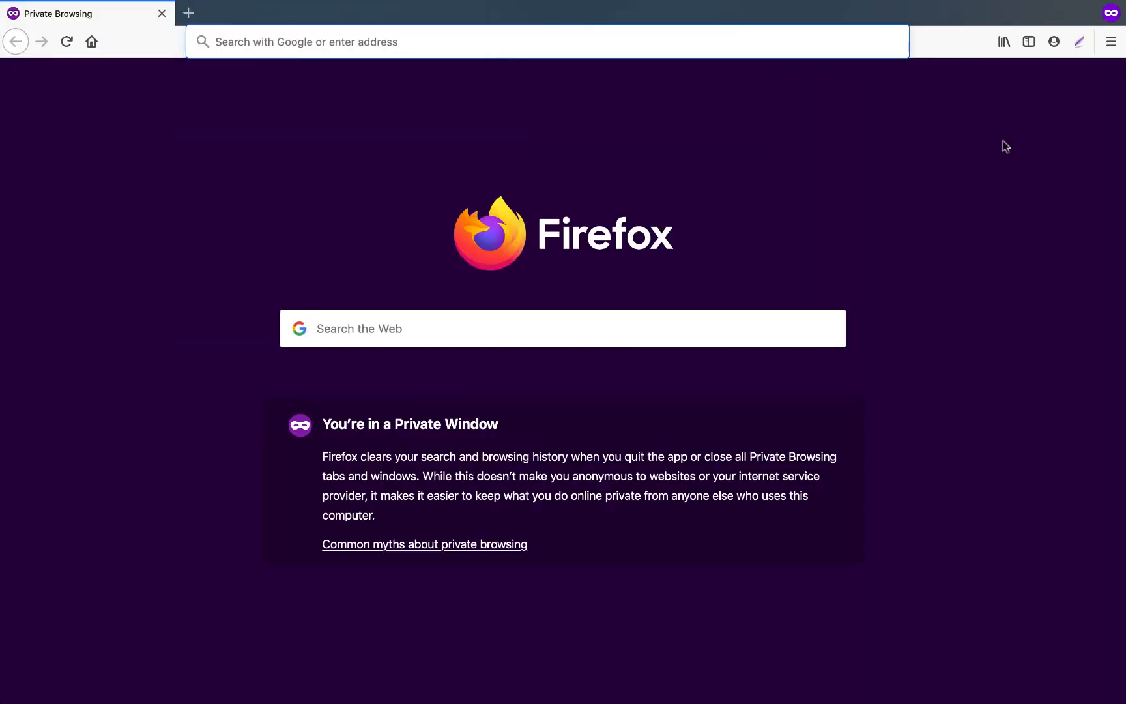
{"action": "key", "text": "super+v"}
{"action": "key", "text": "Return"}
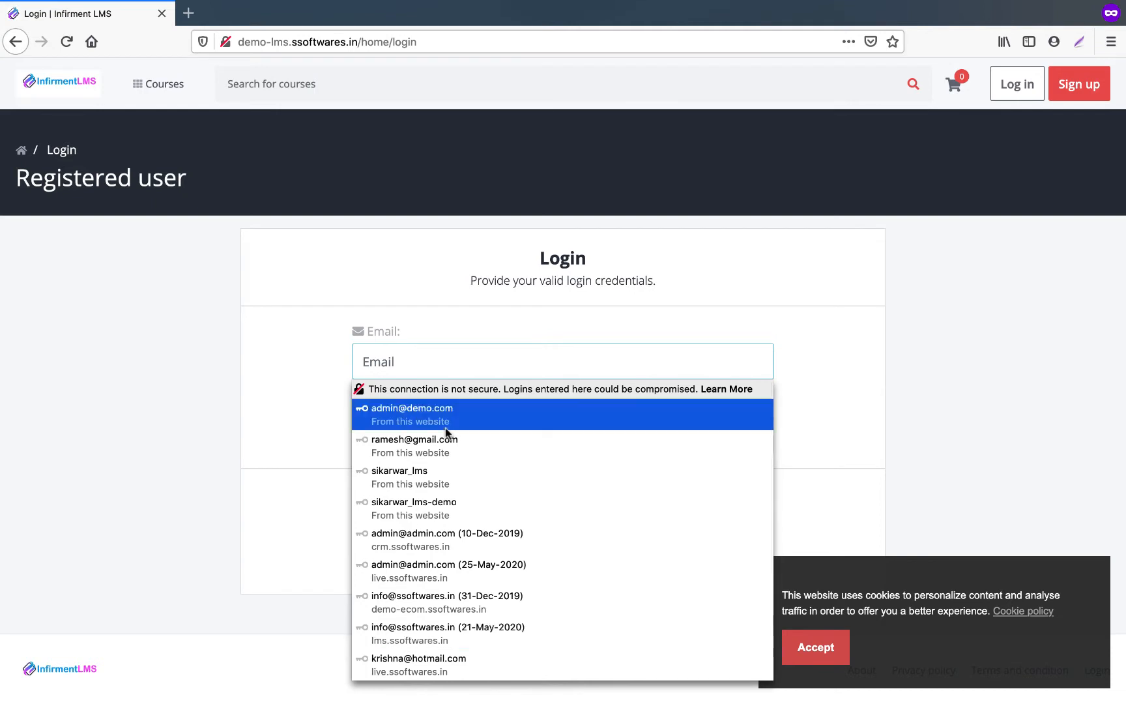
Log in with the saved admin e-mail and password, and look over the admin dashboard
{"action": "left_click", "coordinate": [445, 427]}
{"action": "left_click", "coordinate": [565, 505]}
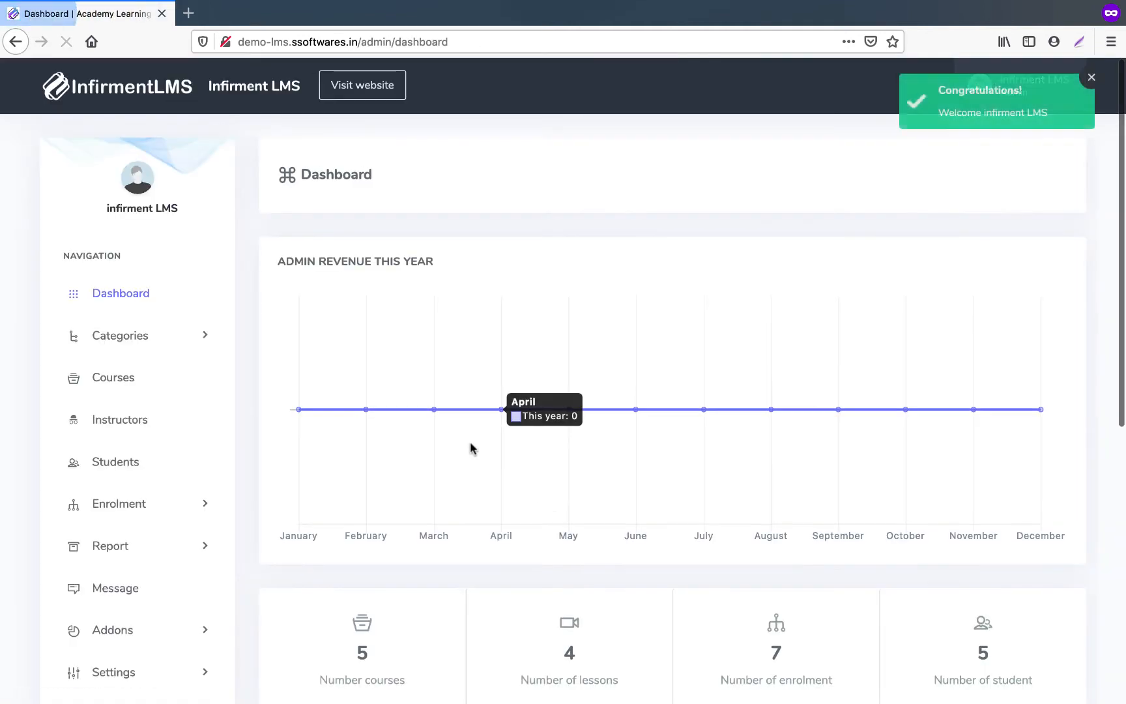
{"action": "scroll", "coordinate": [471, 449], "scroll_direction": "down", "scroll_amount": 3}
{"action": "scroll", "coordinate": [472, 448], "scroll_direction": "up", "scroll_amount": 3}
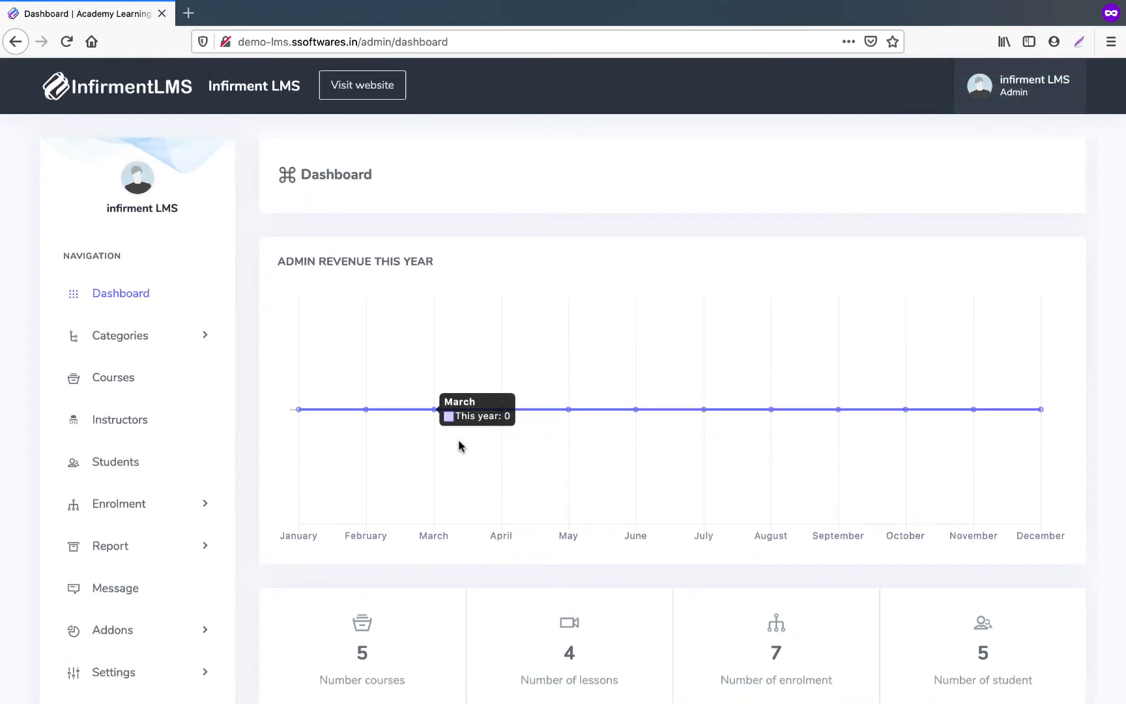
Look through the course categories and the update form of Digital Marketing's Make a website subcategory, and return to the category list
{"action": "left_click", "coordinate": [163, 338]}
{"action": "left_click", "coordinate": [134, 369]}
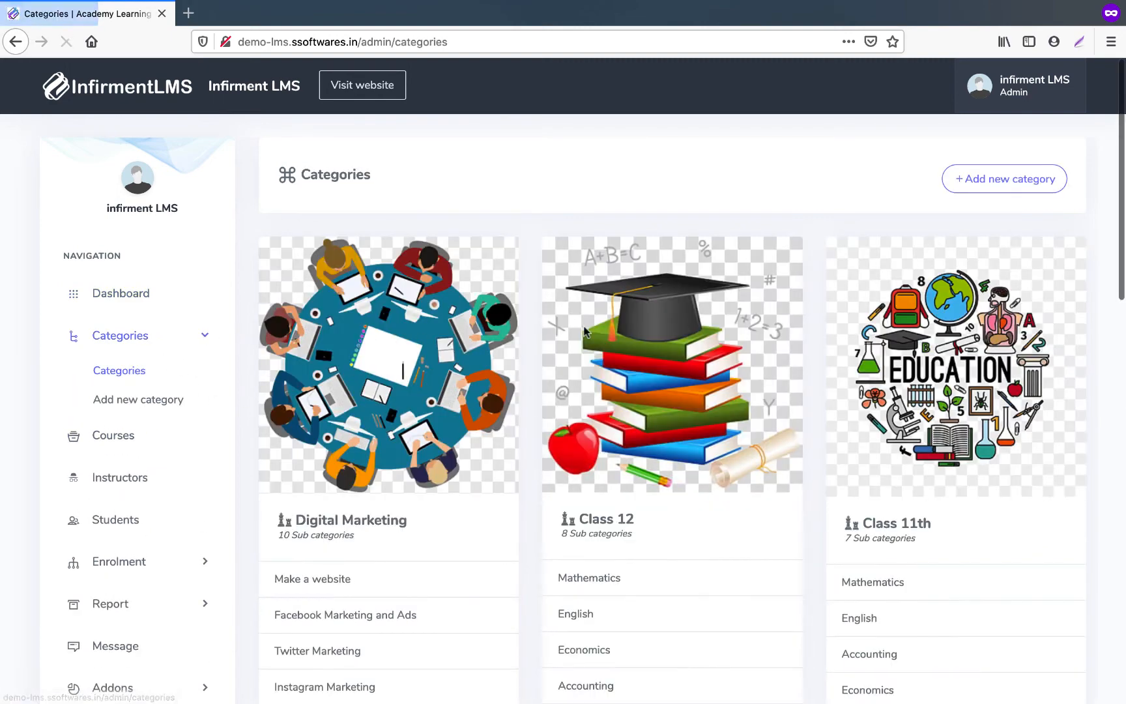
{"action": "scroll", "coordinate": [629, 349], "scroll_direction": "down", "scroll_amount": 1}
{"action": "scroll", "coordinate": [629, 349], "scroll_direction": "down", "scroll_amount": 2}
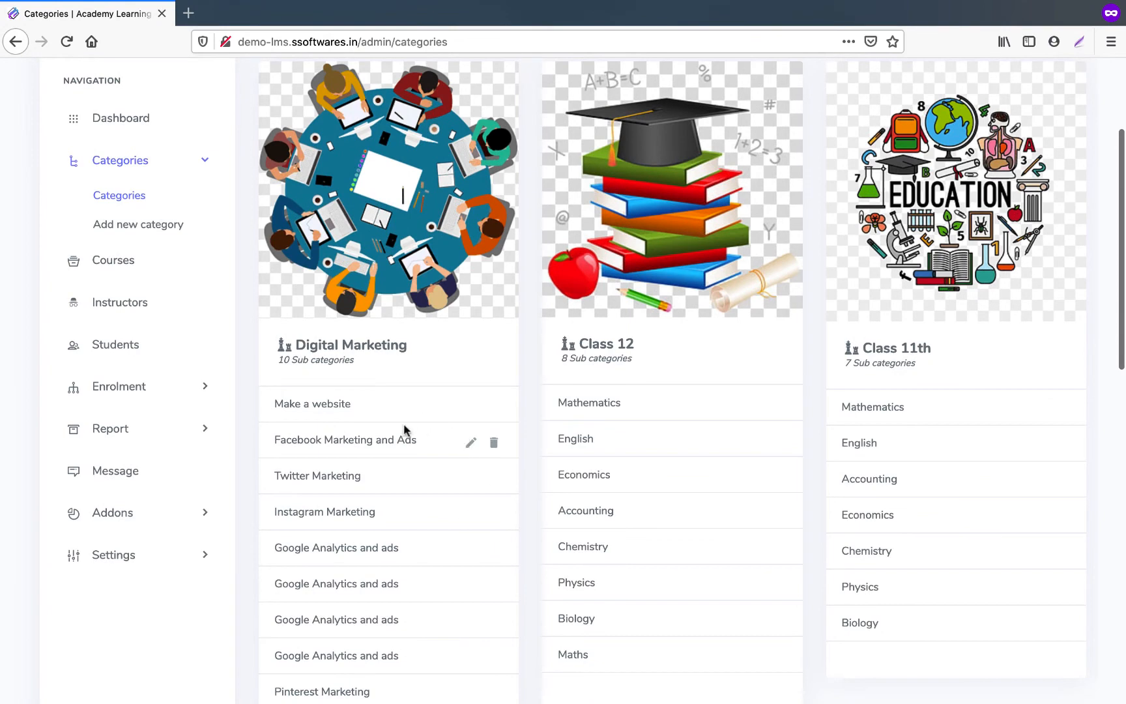
{"action": "left_click", "coordinate": [468, 405]}
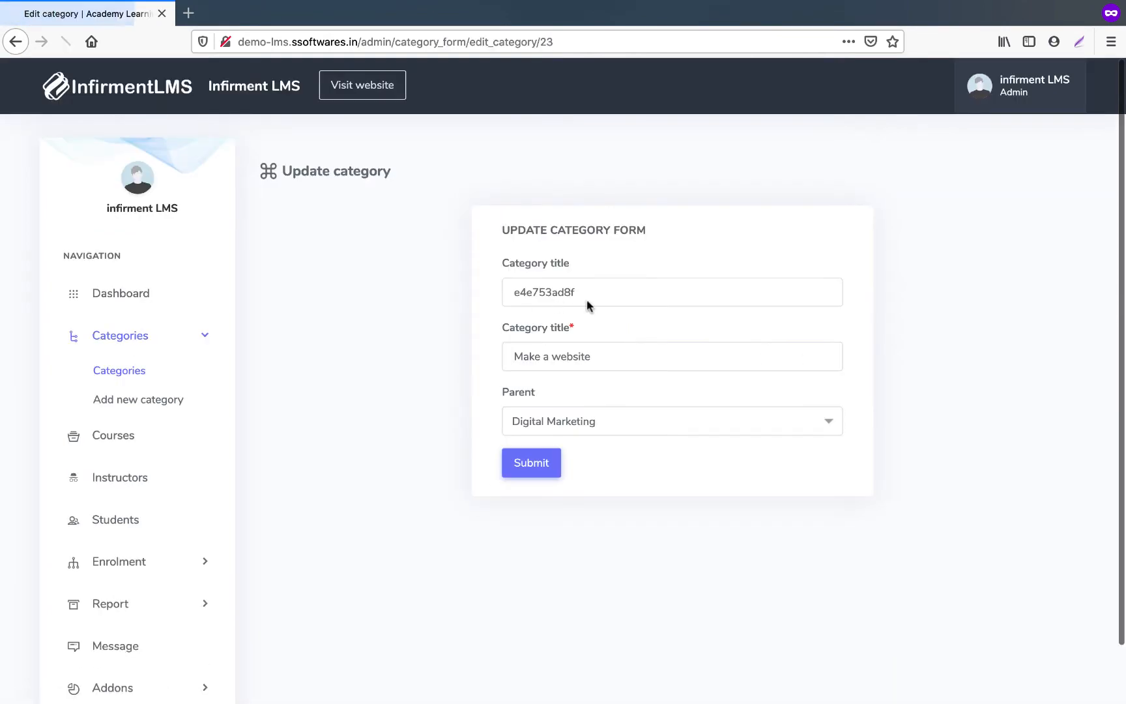
{"action": "left_click", "coordinate": [585, 346]}
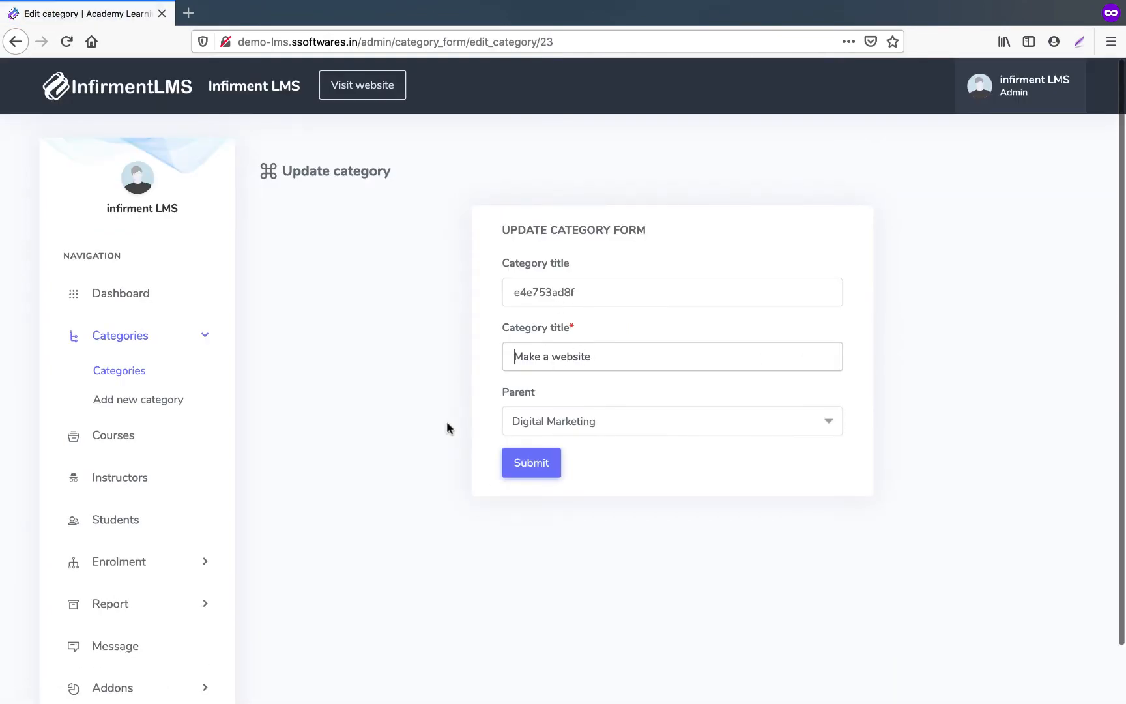
{"action": "left_click", "coordinate": [118, 376]}
Start a new category titled sajfkdyuja and view the available parent categories
{"action": "left_click", "coordinate": [1002, 179]}
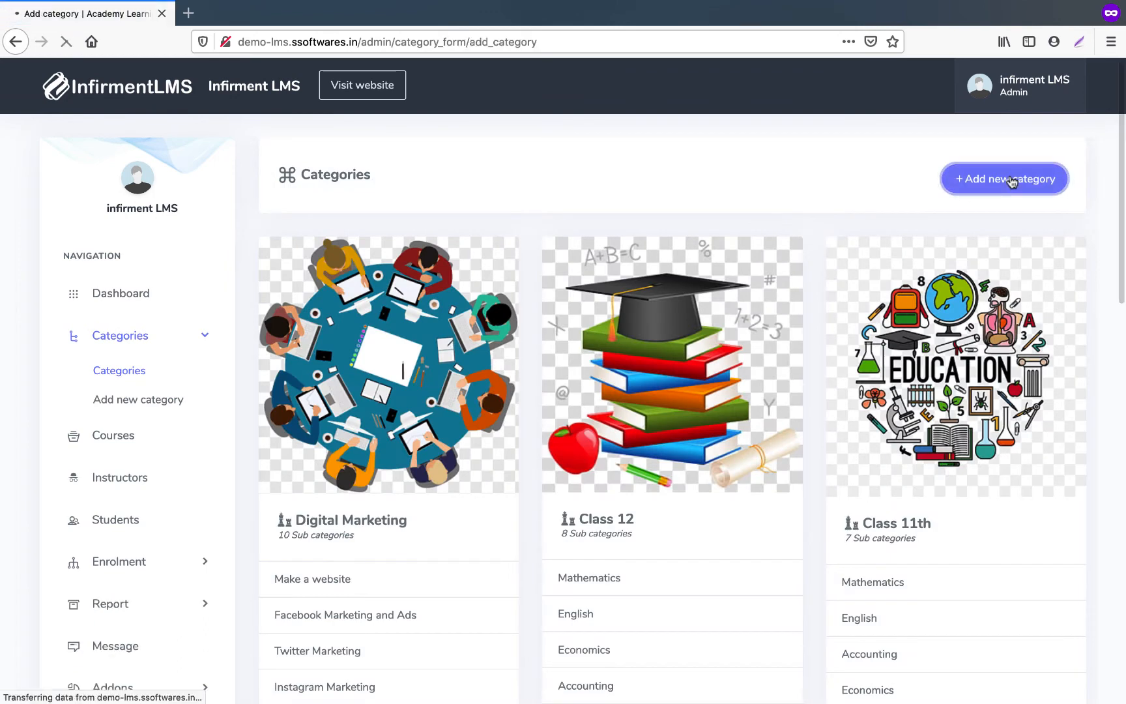
{"action": "left_click", "coordinate": [536, 389]}
{"action": "type", "text": "sajfkdyuja"}
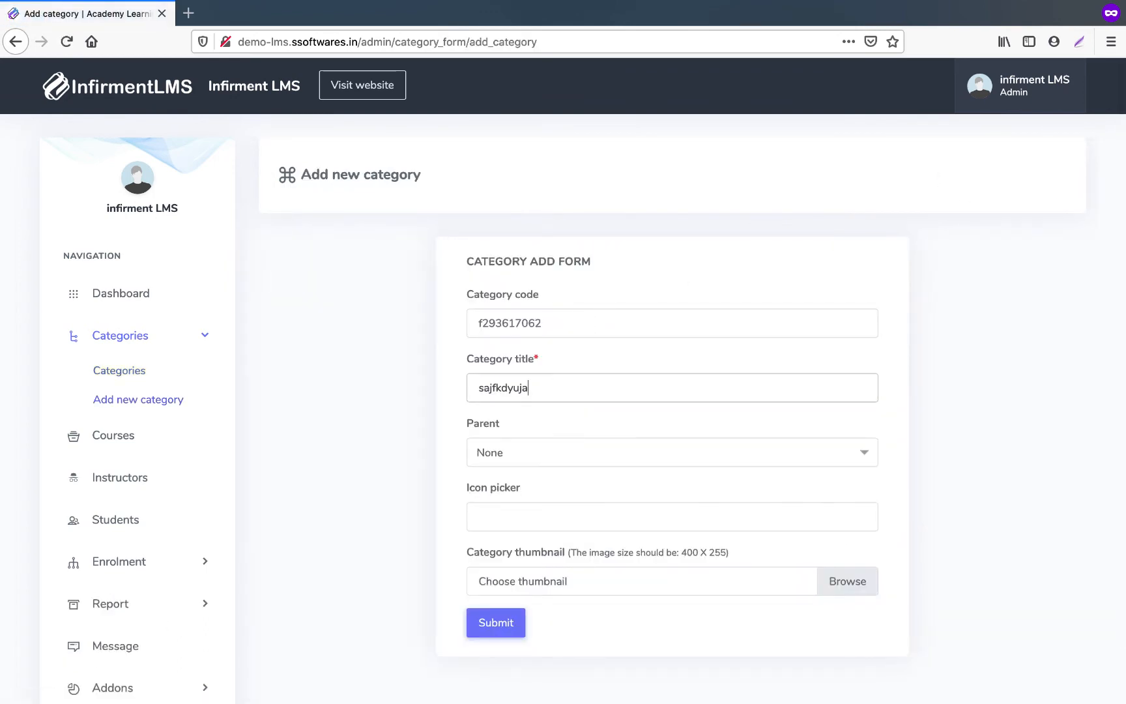
{"action": "left_click", "coordinate": [512, 472]}
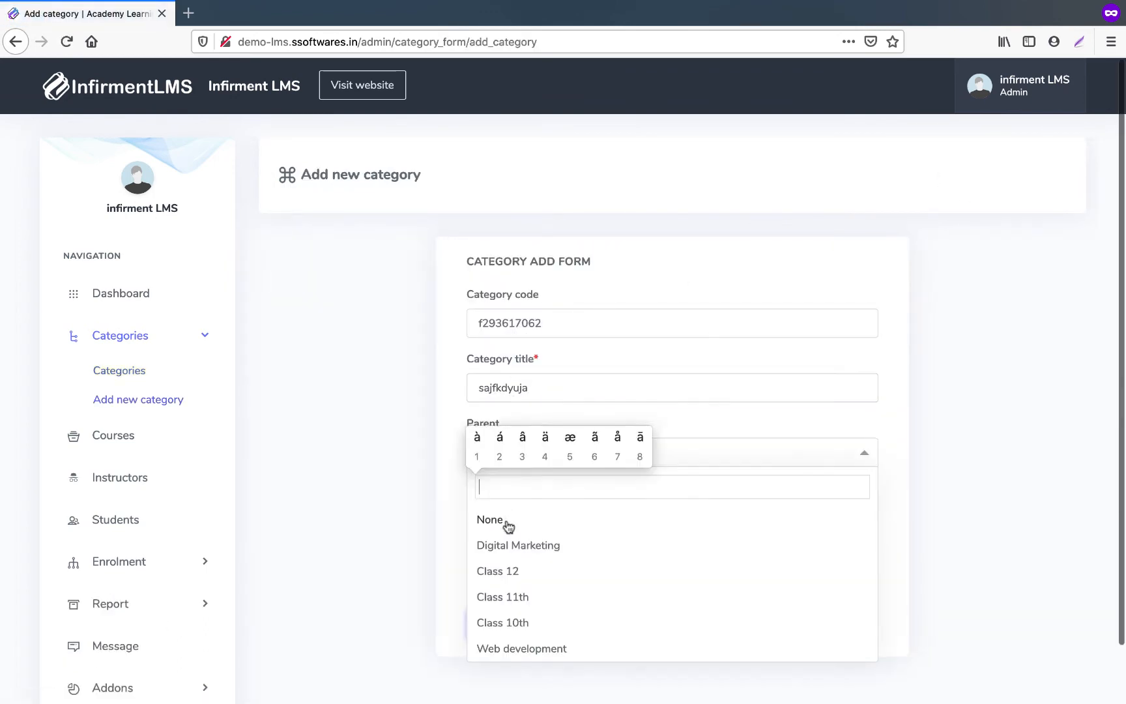
{"action": "key", "text": "Escape"}
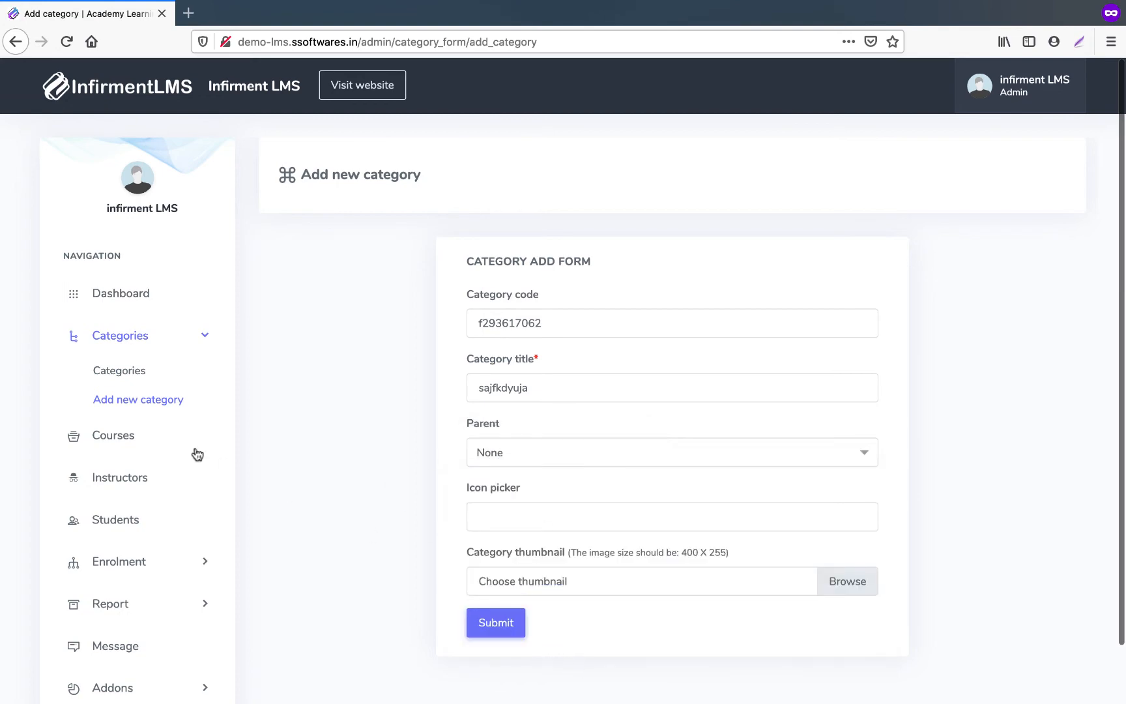
Open the admin course list and examine its course totals, filters, statuses and prices
{"action": "left_click", "coordinate": [114, 442]}
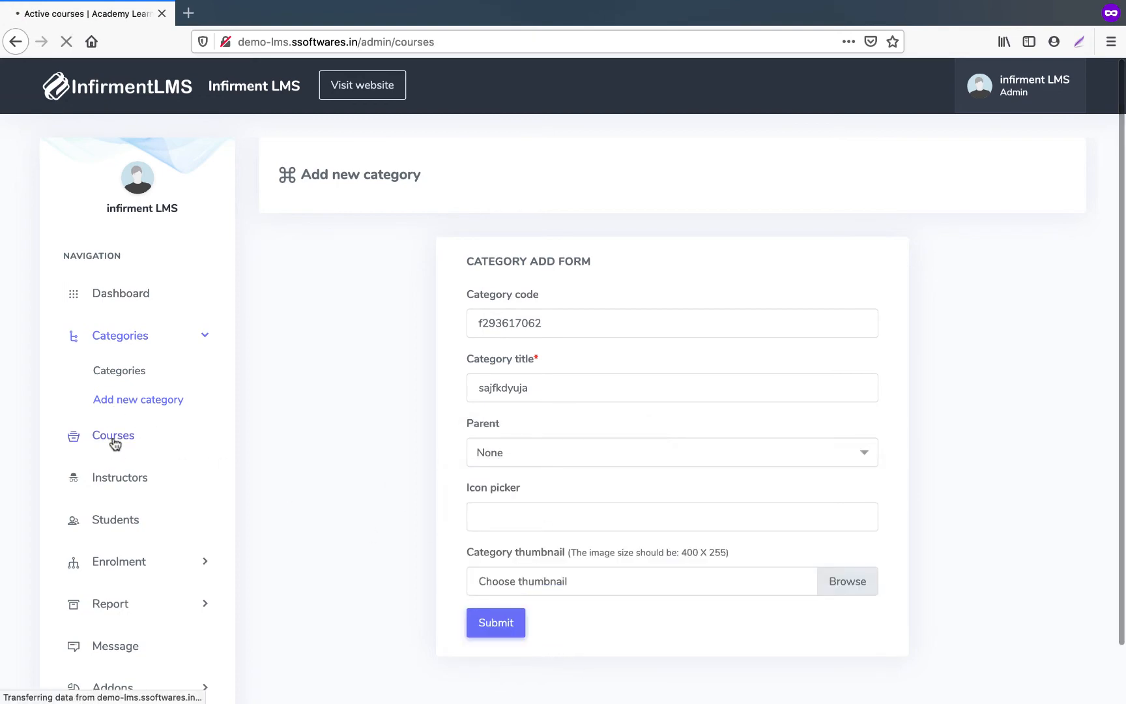
{"action": "scroll", "coordinate": [414, 448], "scroll_direction": "down", "scroll_amount": 5}
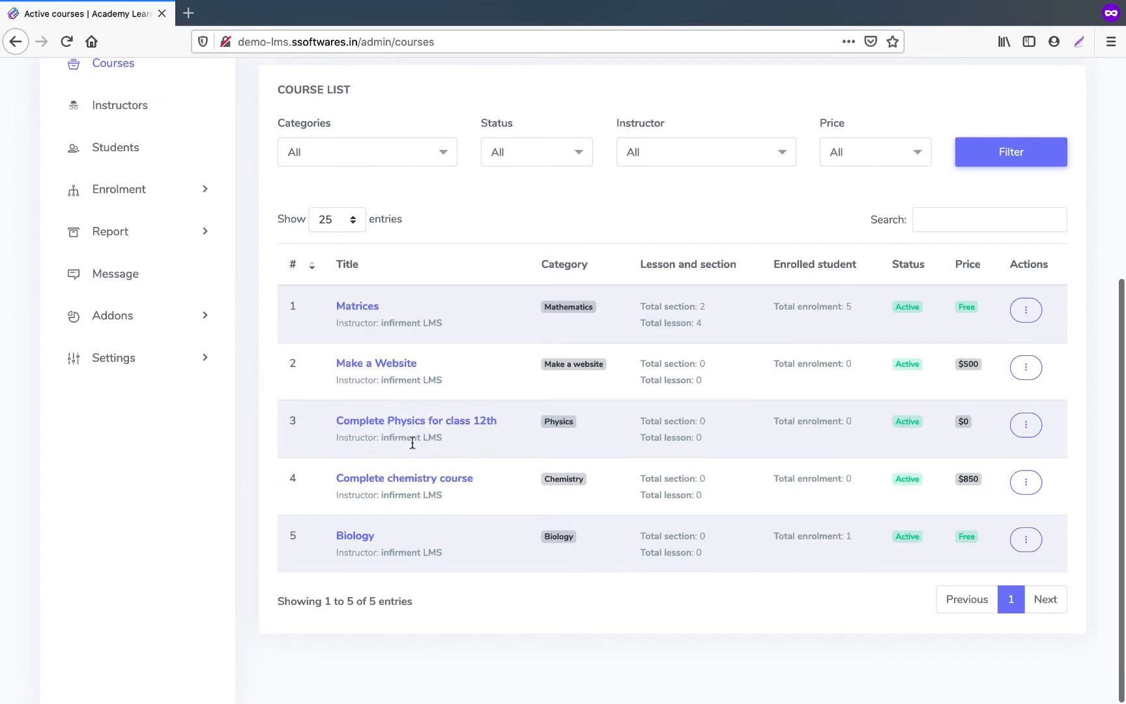
{"action": "scroll", "coordinate": [412, 443], "scroll_direction": "up", "scroll_amount": 4}
{"action": "scroll", "coordinate": [412, 447], "scroll_direction": "down", "scroll_amount": 2}
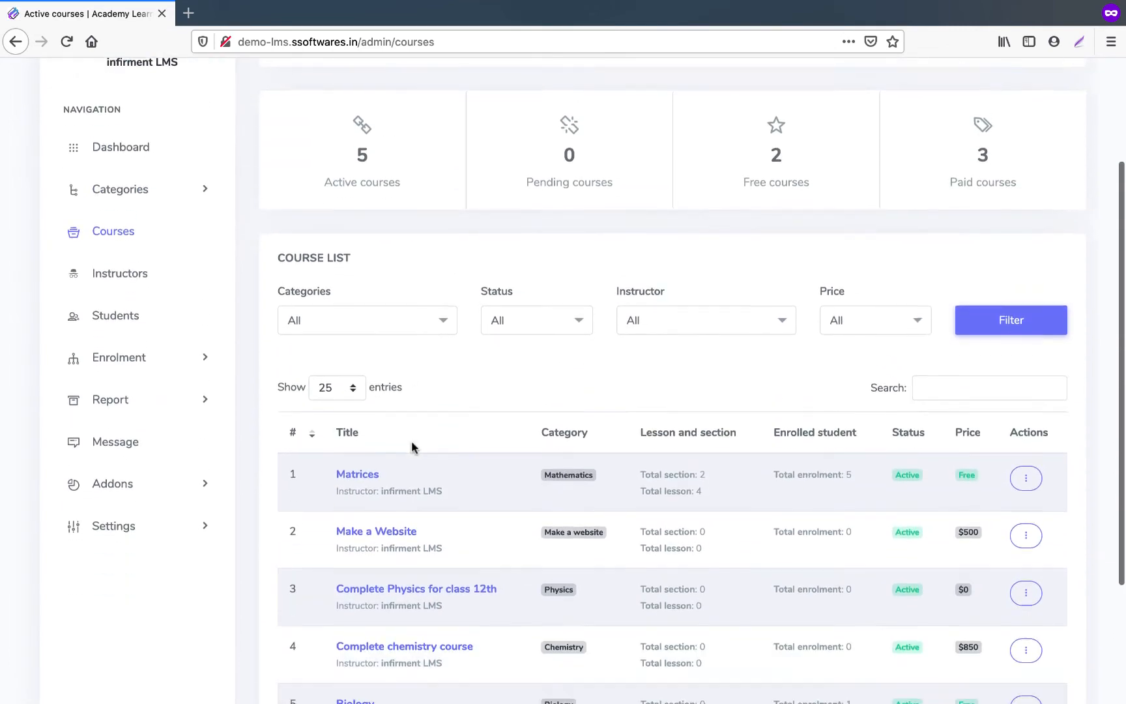
{"action": "scroll", "coordinate": [411, 440], "scroll_direction": "down", "scroll_amount": 3}
{"action": "scroll", "coordinate": [1007, 490], "scroll_direction": "up", "scroll_amount": 4}
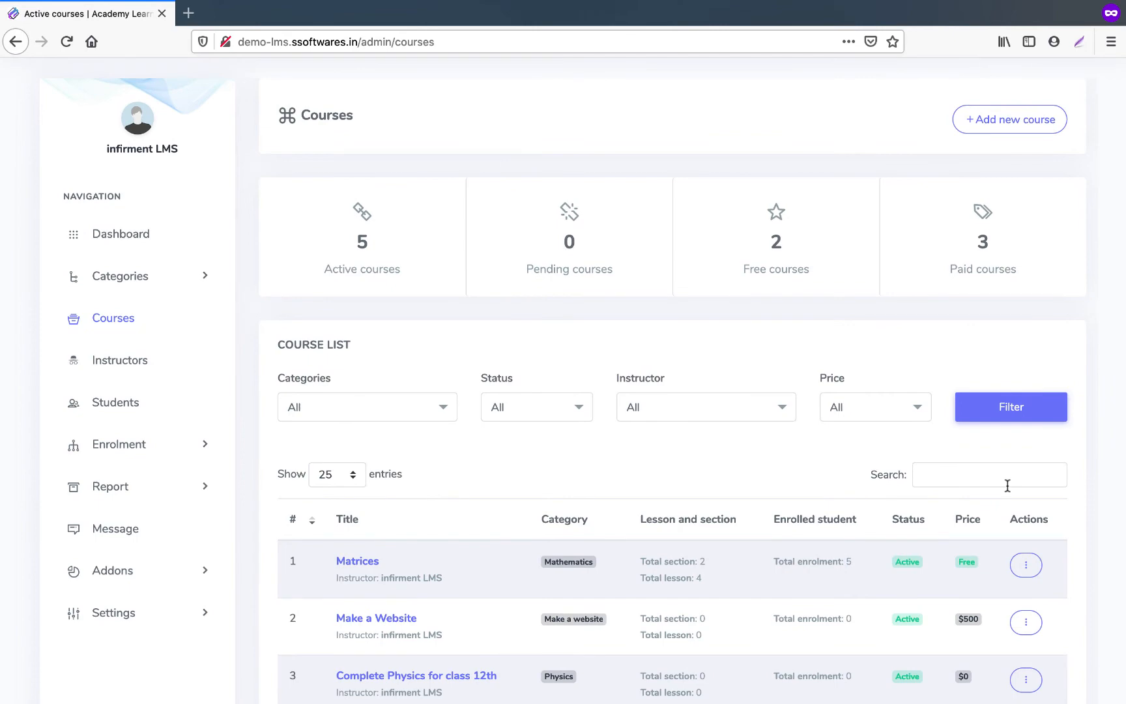
{"action": "scroll", "coordinate": [1006, 485], "scroll_direction": "down", "scroll_amount": 4}
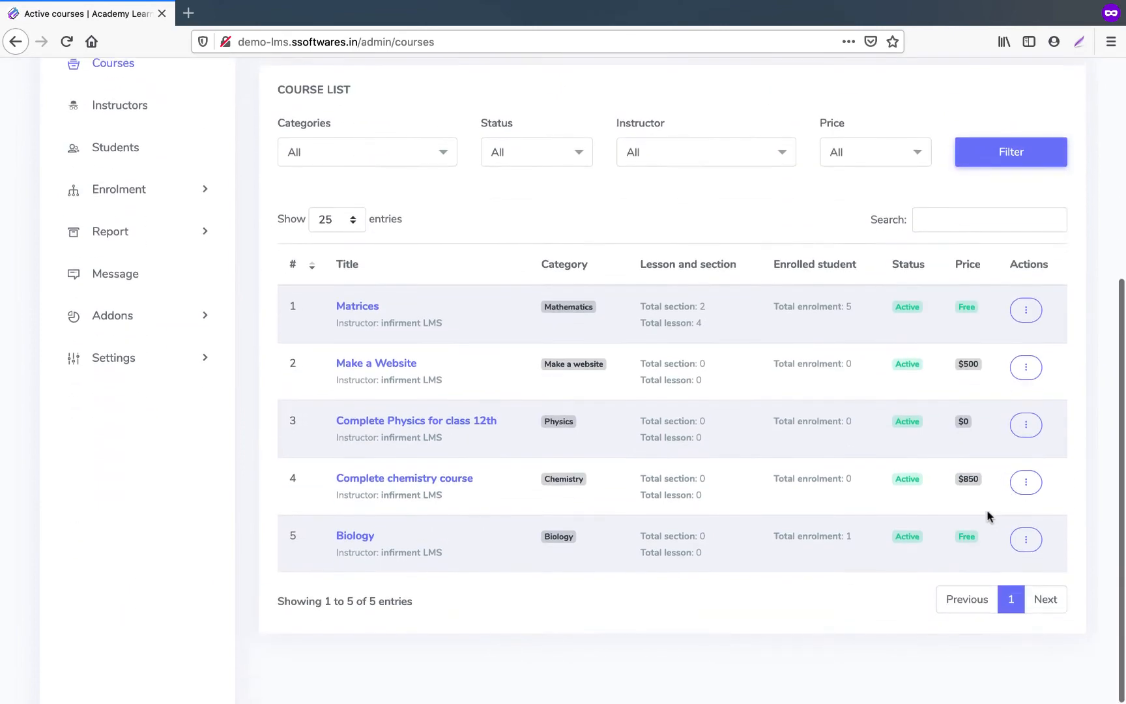
Mark the Biology course as pending
{"action": "left_click", "coordinate": [1029, 540]}
{"action": "left_click", "coordinate": [794, 643]}
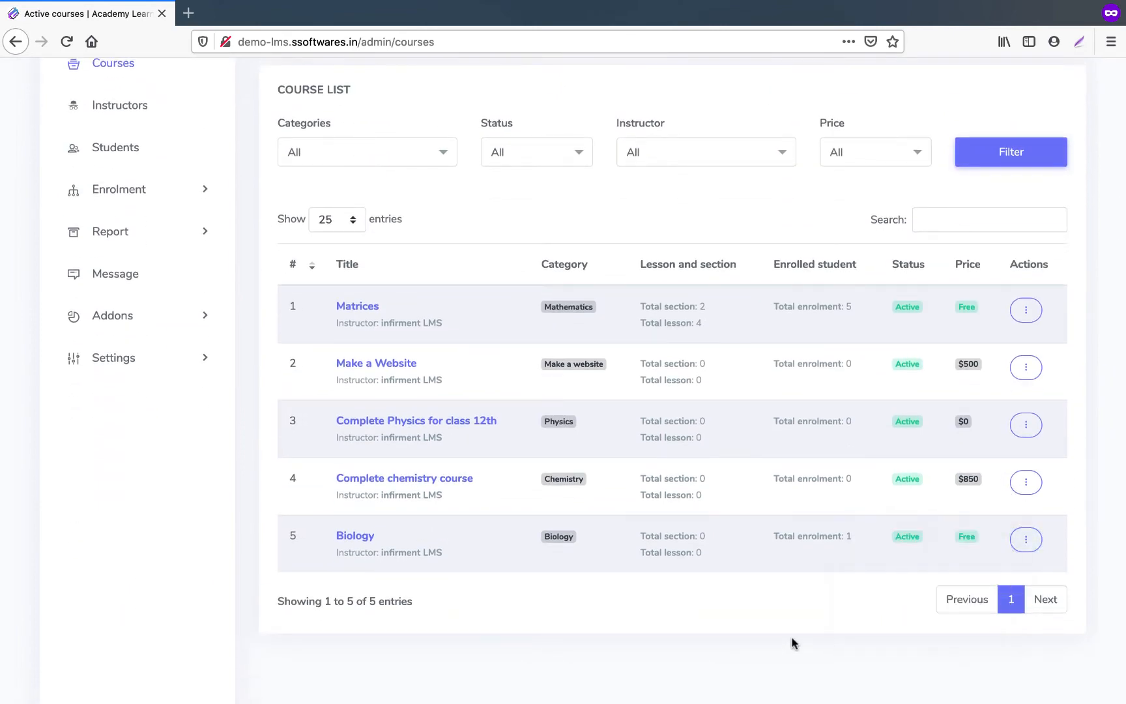
{"action": "left_click", "coordinate": [1036, 540]}
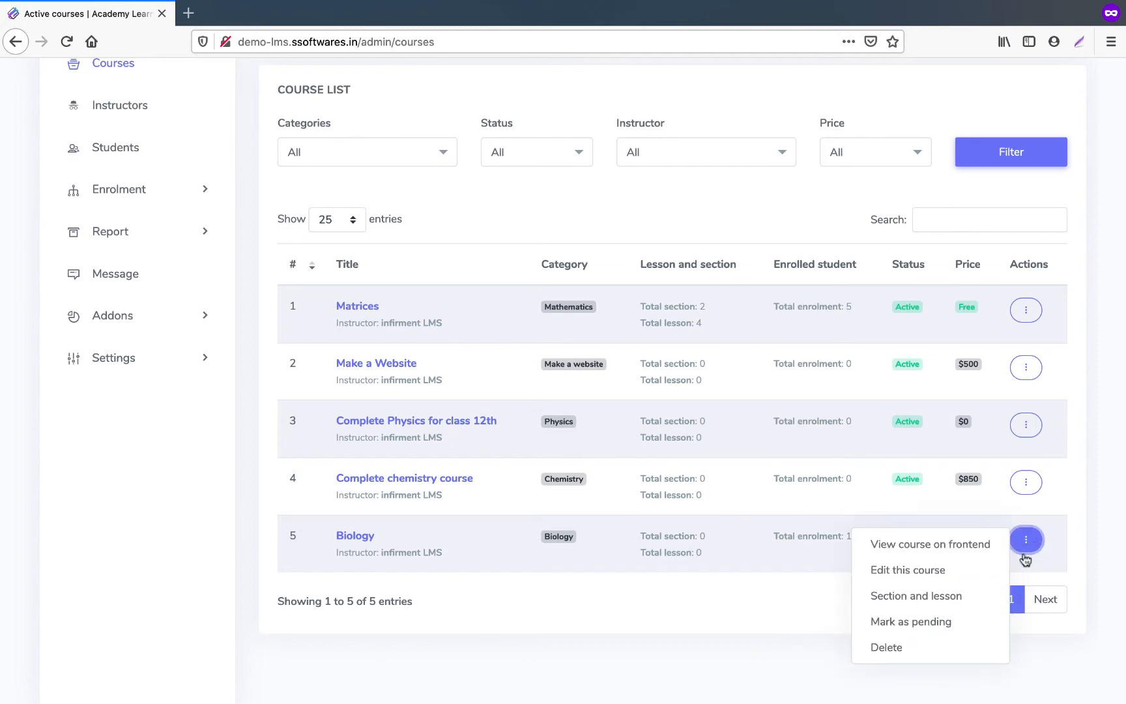
{"action": "left_click", "coordinate": [931, 621]}
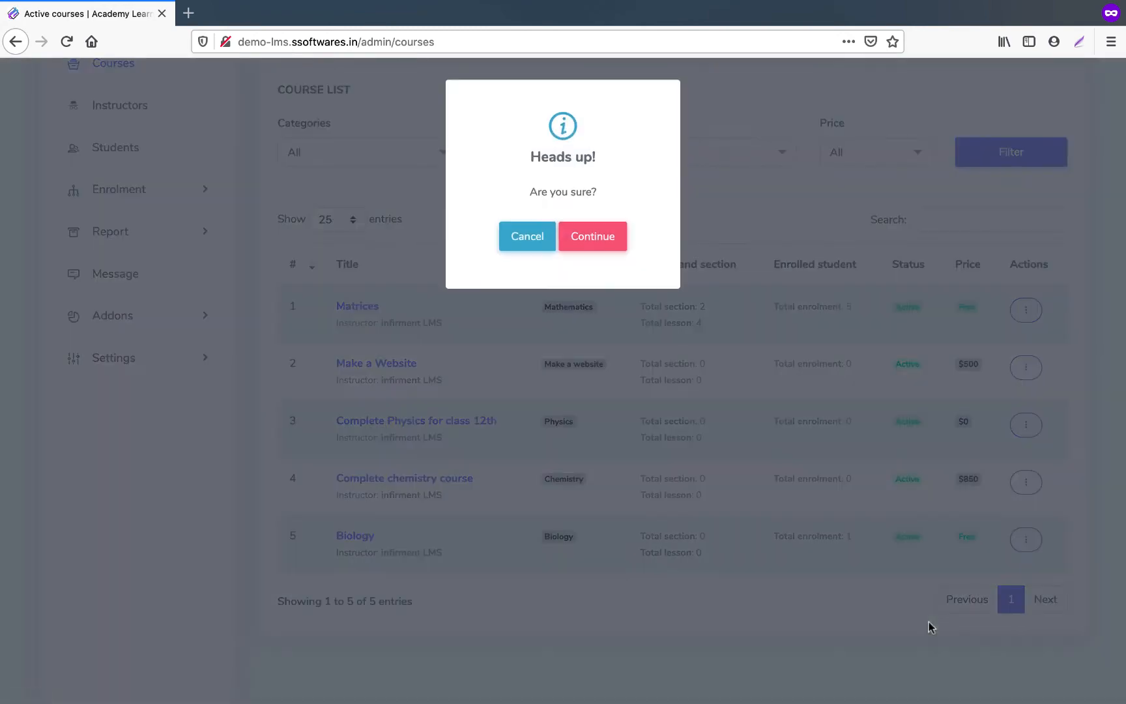
{"action": "left_click", "coordinate": [588, 239]}
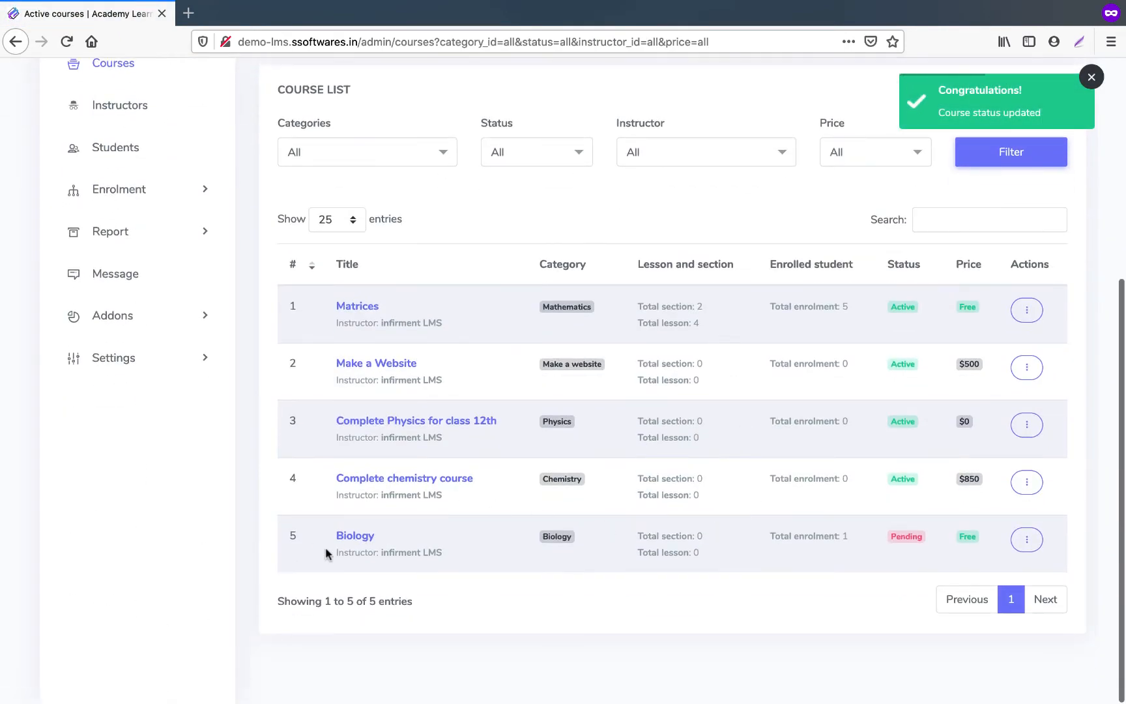
{"action": "double_click", "coordinate": [900, 537]}
Mark the Biology course as active again
{"action": "left_click", "coordinate": [1025, 539]}
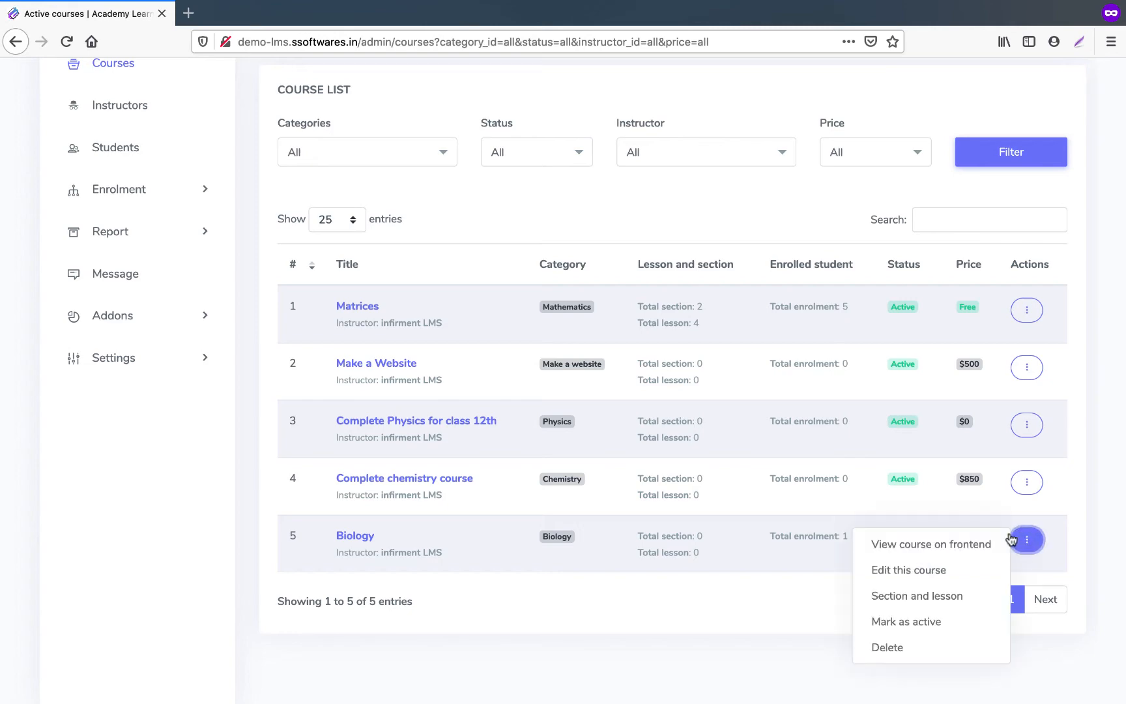
{"action": "left_click", "coordinate": [910, 623]}
{"action": "left_click", "coordinate": [595, 240]}
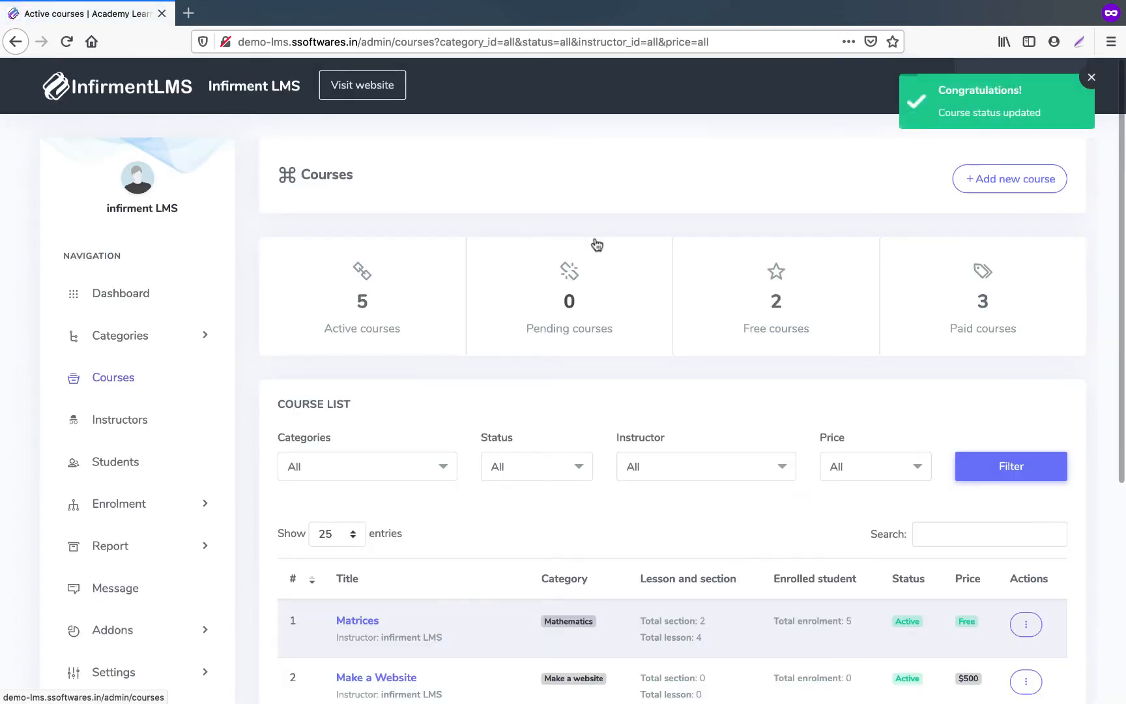
Open the Matrices course for editing from the course list
{"action": "scroll", "coordinate": [597, 244], "scroll_direction": "down", "scroll_amount": 3}
{"action": "scroll", "coordinate": [597, 245], "scroll_direction": "down", "scroll_amount": 1}
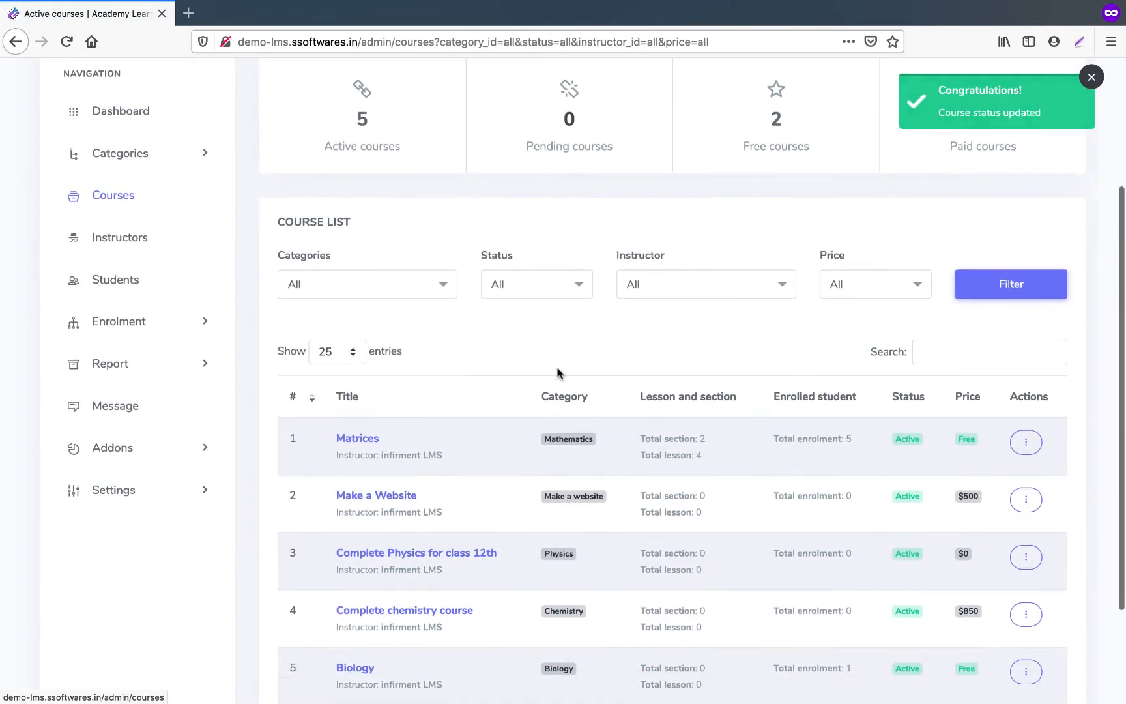
{"action": "left_click", "coordinate": [1034, 442]}
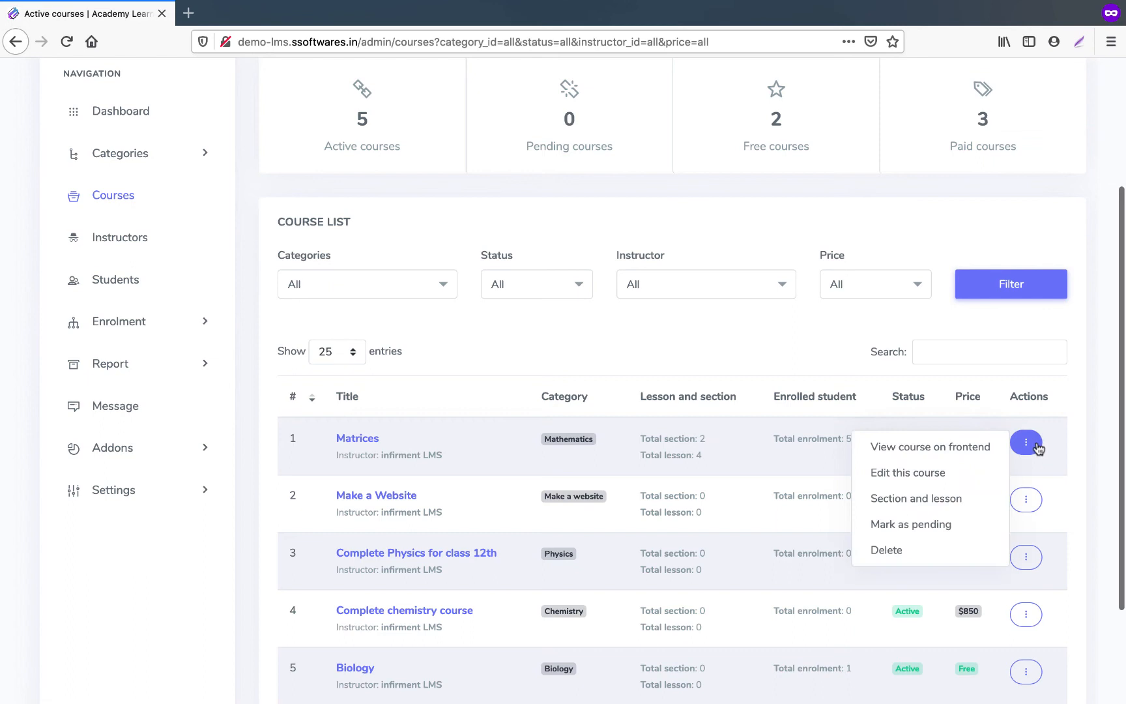
{"action": "left_click", "coordinate": [931, 474]}
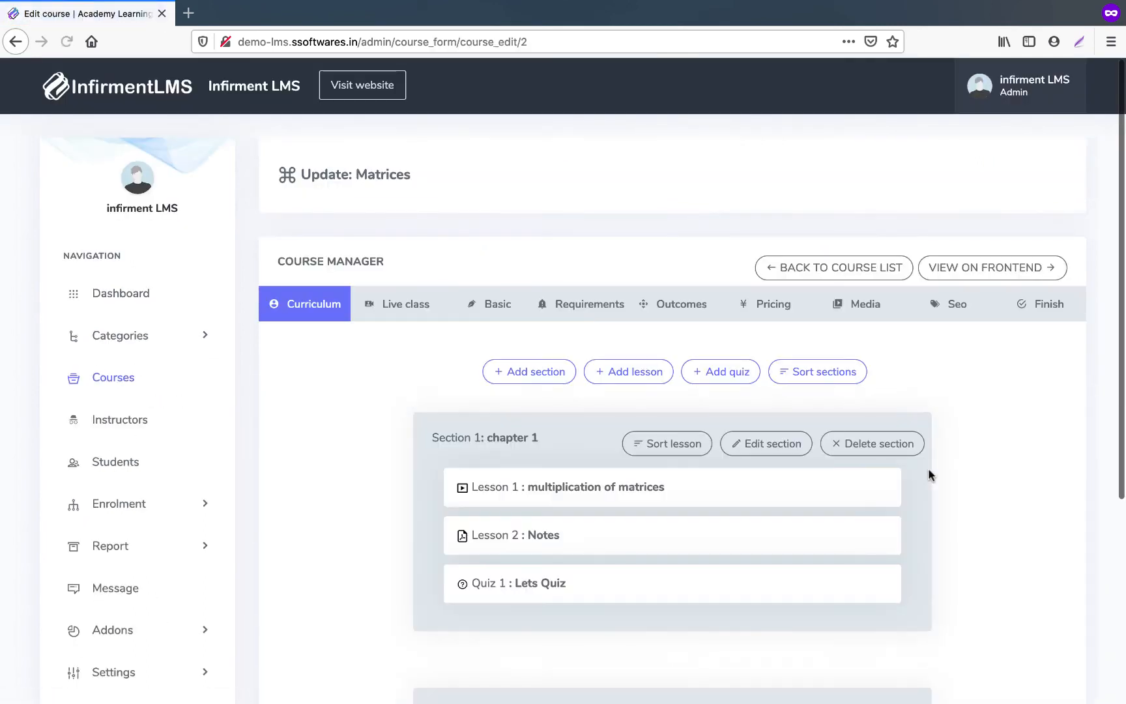
Examine the Matrices curriculum, including its two sections, their lessons, the notes and the quiz
{"action": "scroll", "coordinate": [639, 410], "scroll_direction": "down", "scroll_amount": 4}
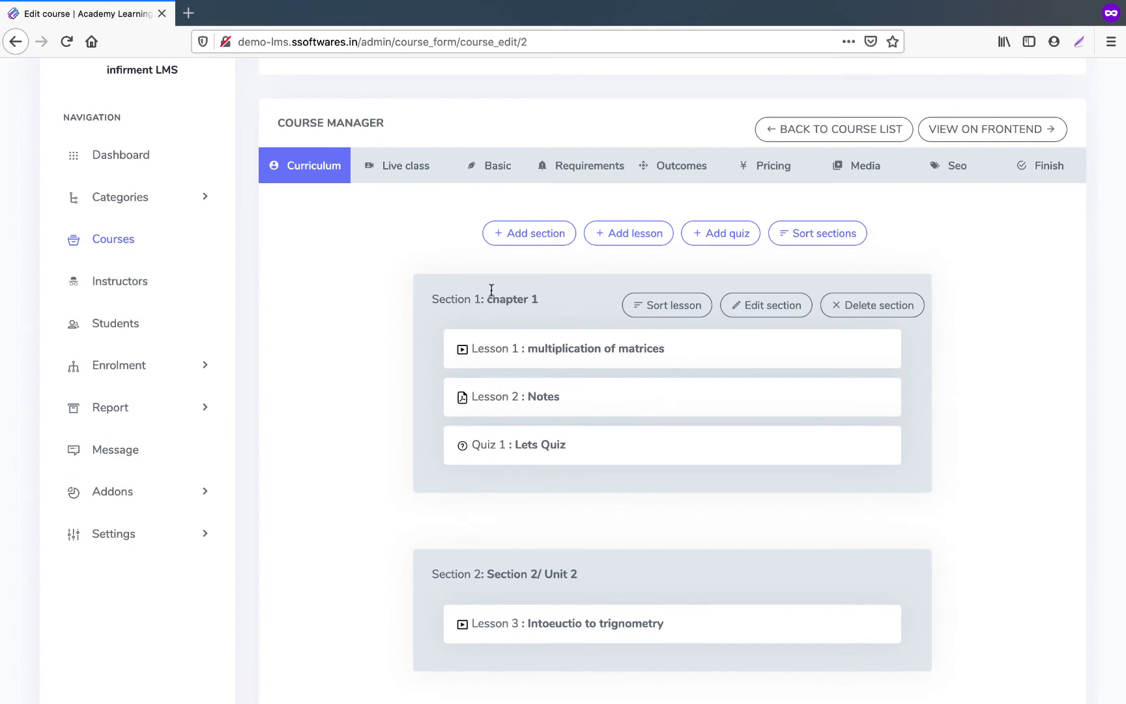
{"action": "scroll", "coordinate": [488, 291], "scroll_direction": "down", "scroll_amount": 2}
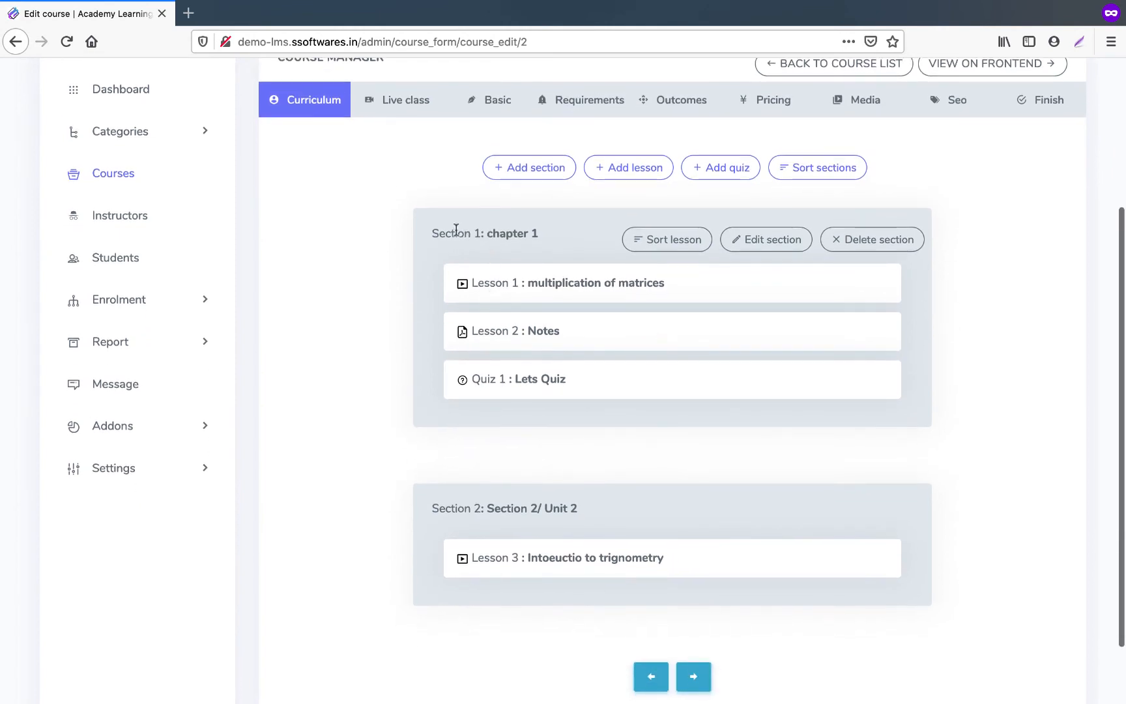
{"action": "left_click_drag", "start_coordinate": [455, 233], "coordinate": [485, 231]}
{"action": "left_click", "coordinate": [435, 511]}
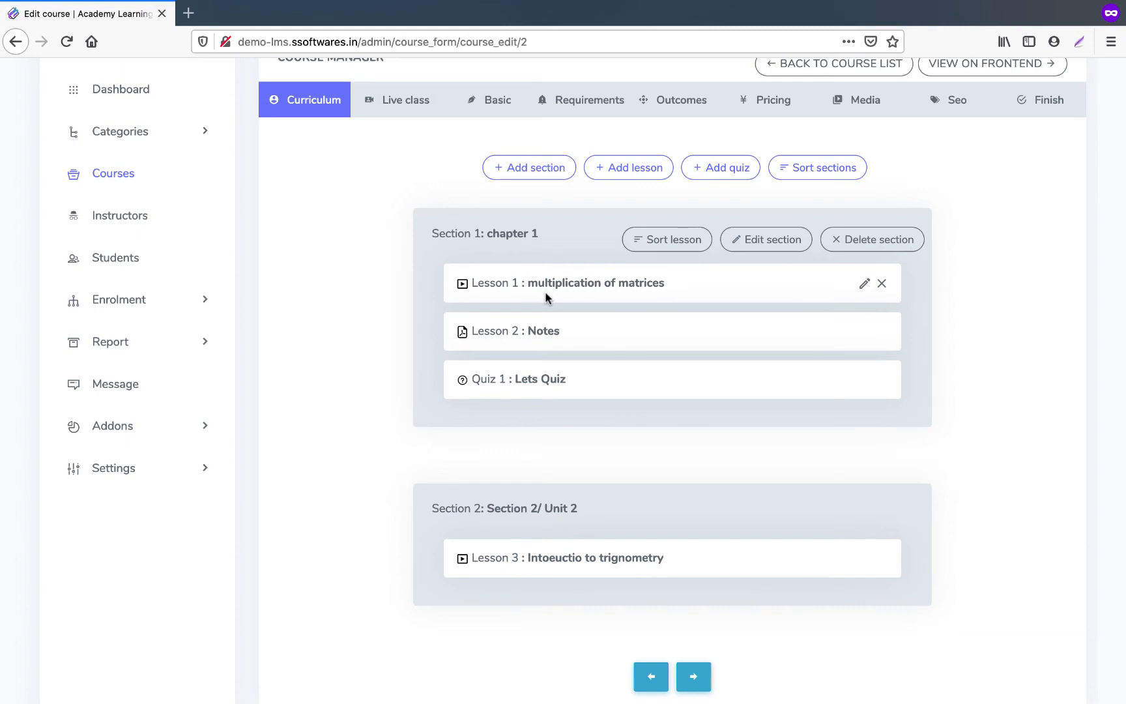
{"action": "scroll", "coordinate": [535, 277], "scroll_direction": "down", "scroll_amount": 1}
{"action": "left_click_drag", "start_coordinate": [531, 254], "coordinate": [556, 256]}
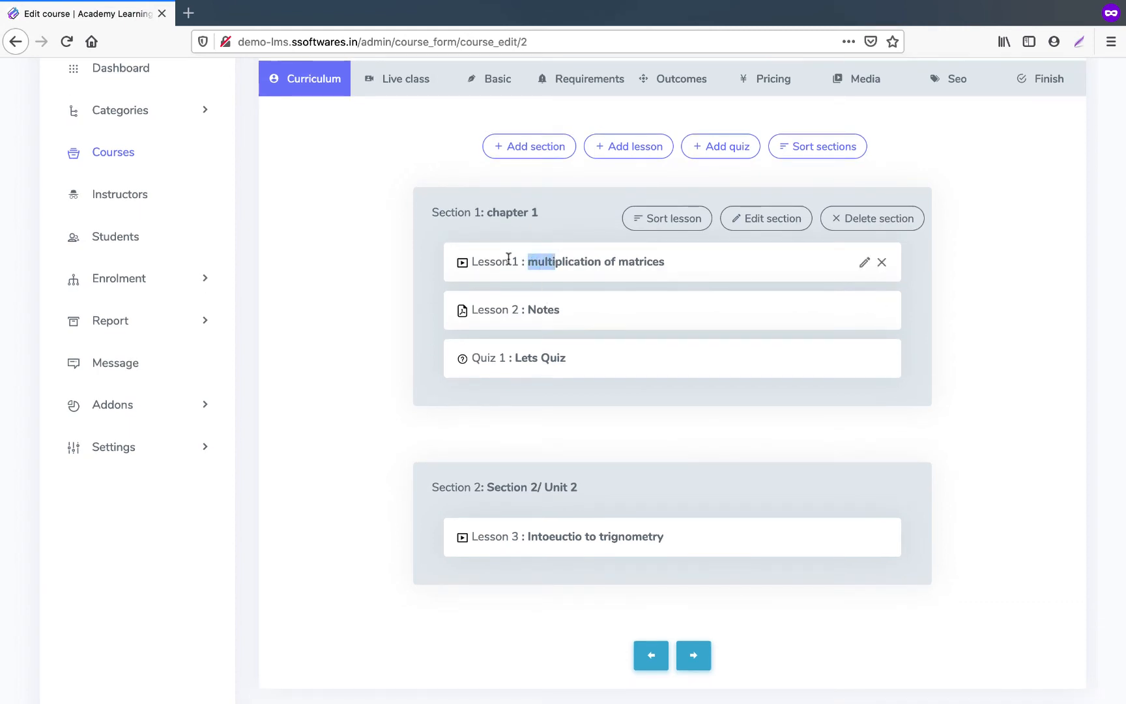
{"action": "left_click_drag", "start_coordinate": [544, 311], "coordinate": [551, 313]}
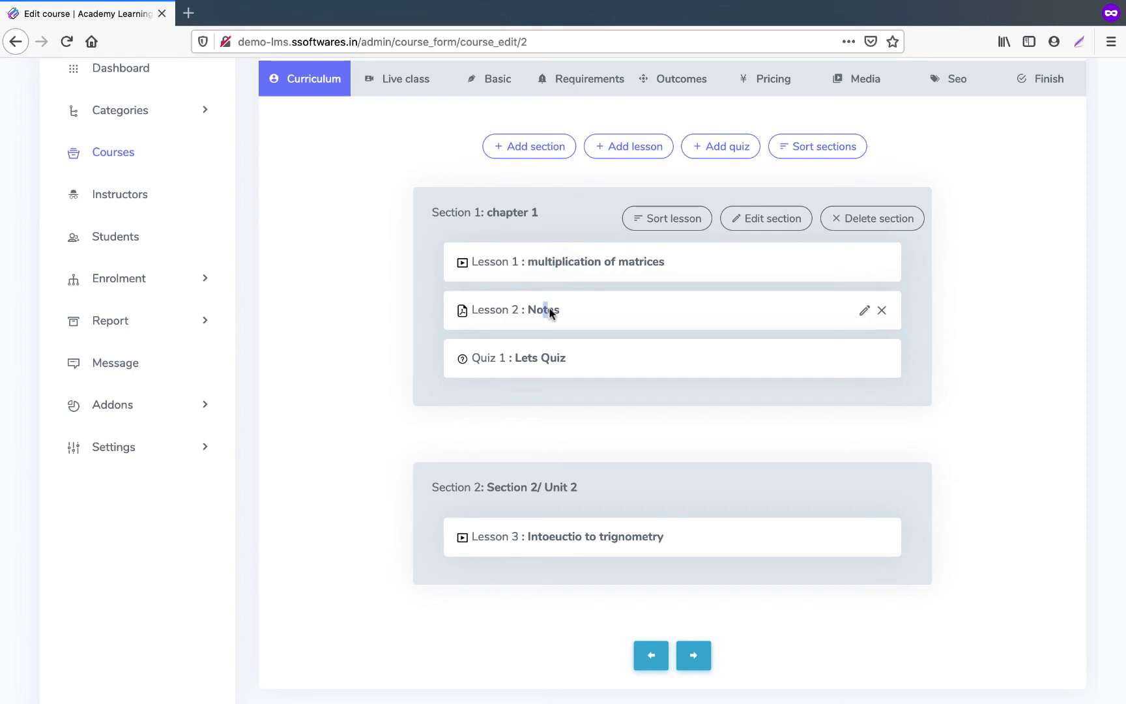
{"action": "left_click_drag", "start_coordinate": [536, 364], "coordinate": [569, 370]}
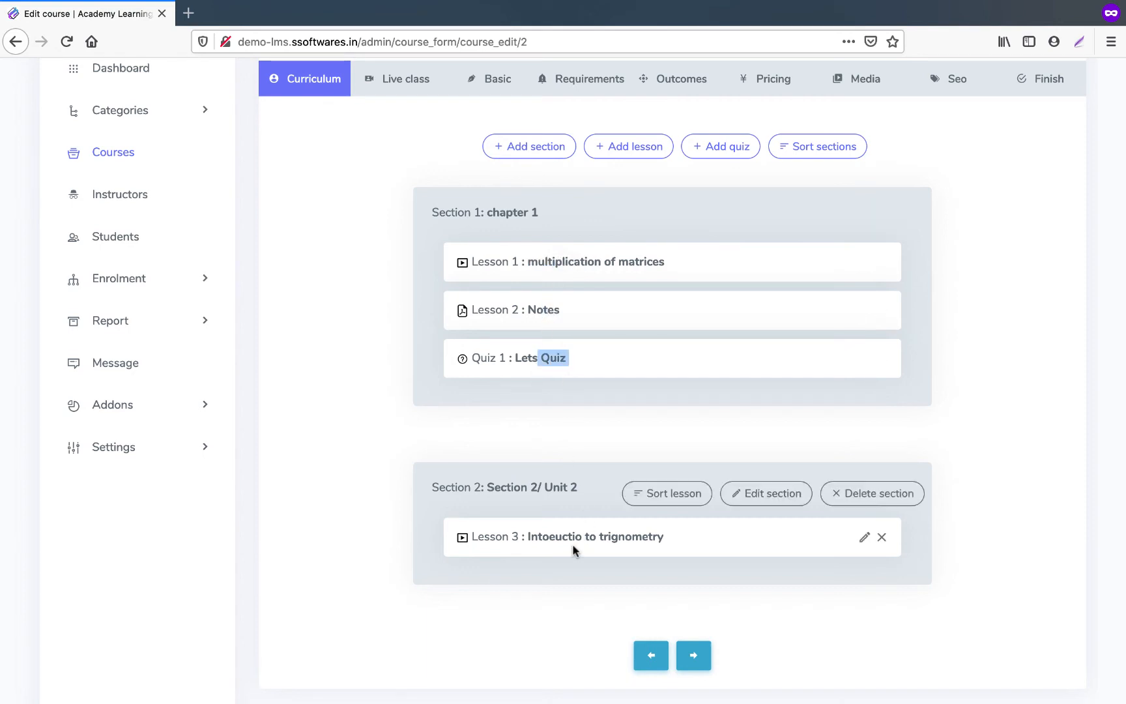
{"action": "left_click_drag", "start_coordinate": [563, 542], "coordinate": [573, 539]}
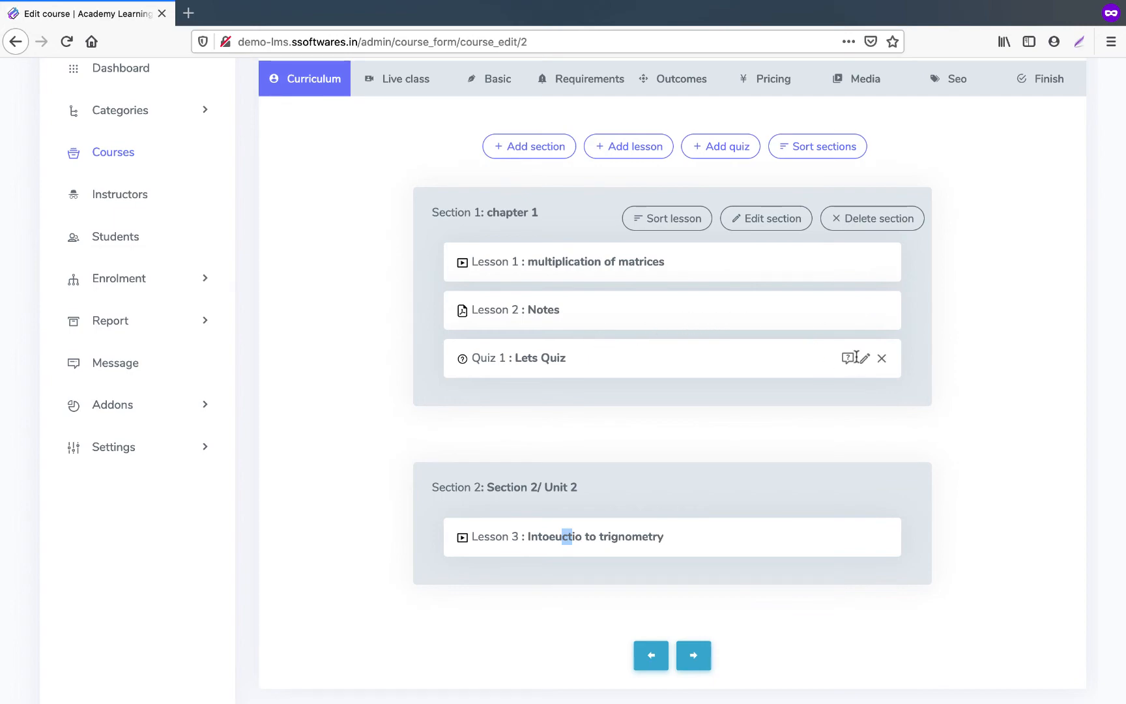
{"action": "left_click", "coordinate": [864, 360]}
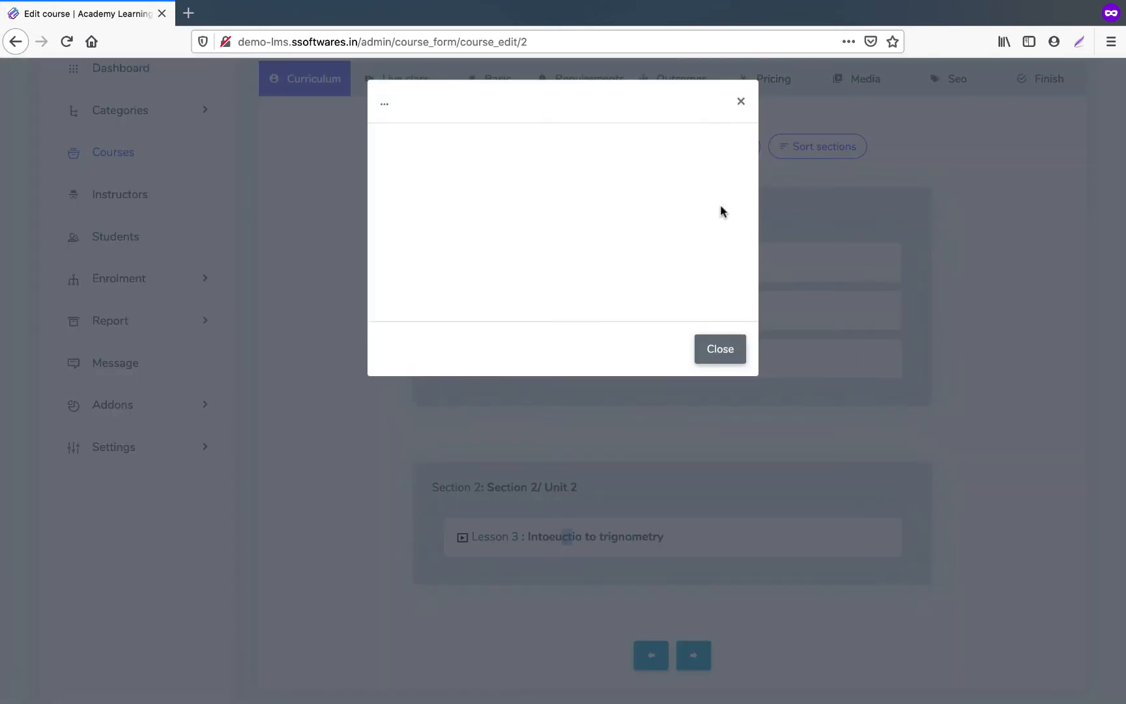
{"action": "left_click", "coordinate": [718, 352]}
Start a new question for Lets Quiz titled "jh,sfdkhjgs ?" and generate 3 answer option fields
{"action": "left_click", "coordinate": [847, 361]}
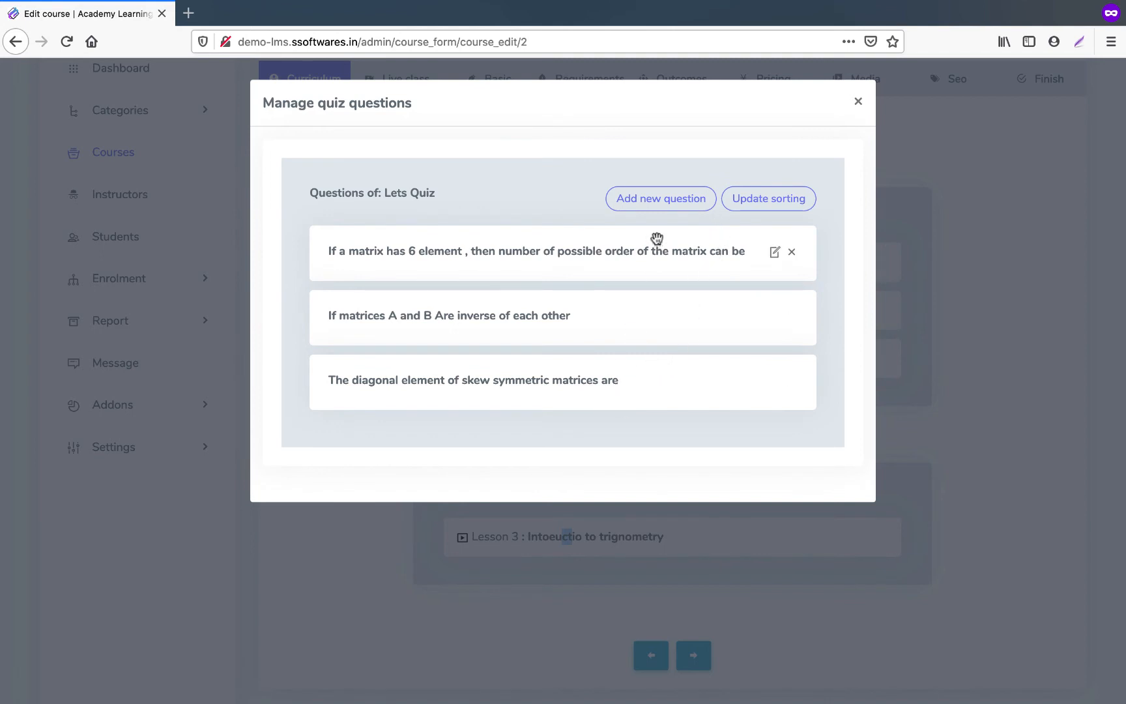
{"action": "left_click", "coordinate": [651, 207]}
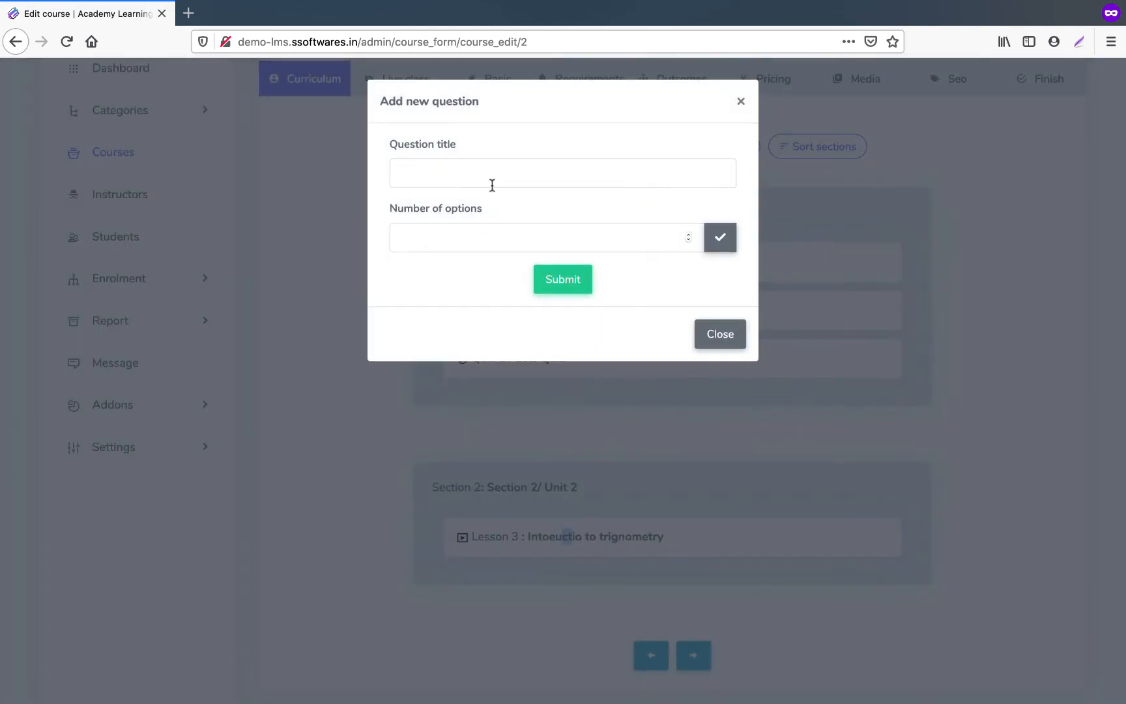
{"action": "left_click", "coordinate": [453, 185]}
{"action": "type", "text": "jh,sfdkhjgs ?"}
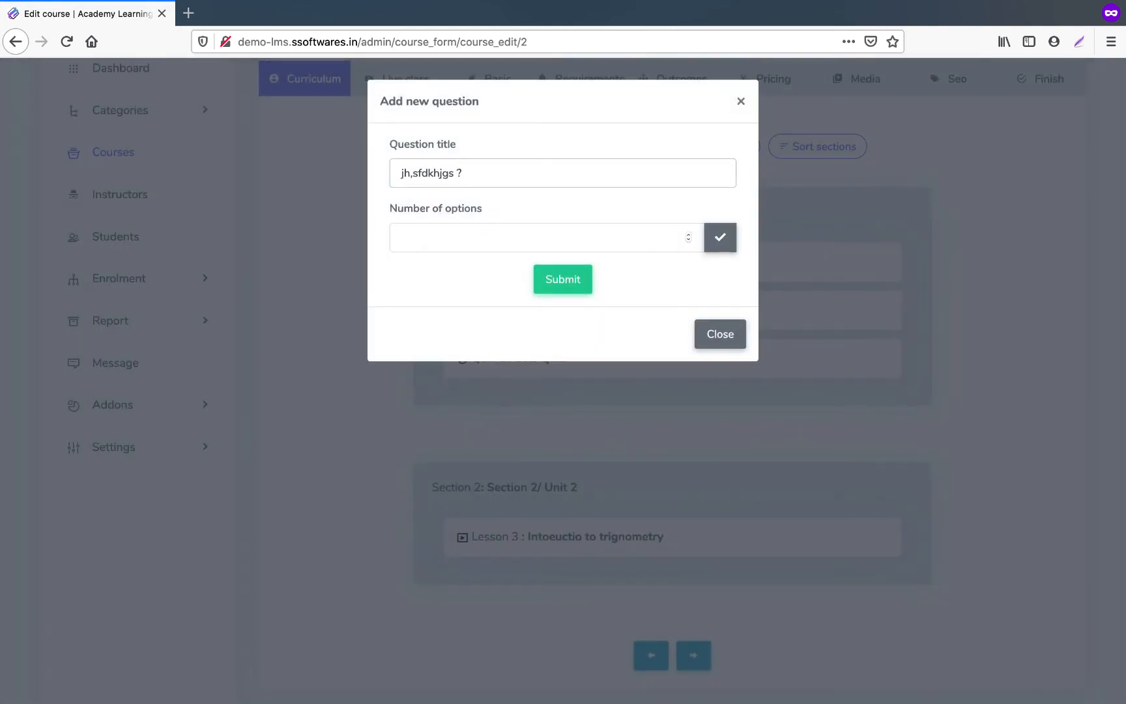
{"action": "left_click", "coordinate": [520, 245]}
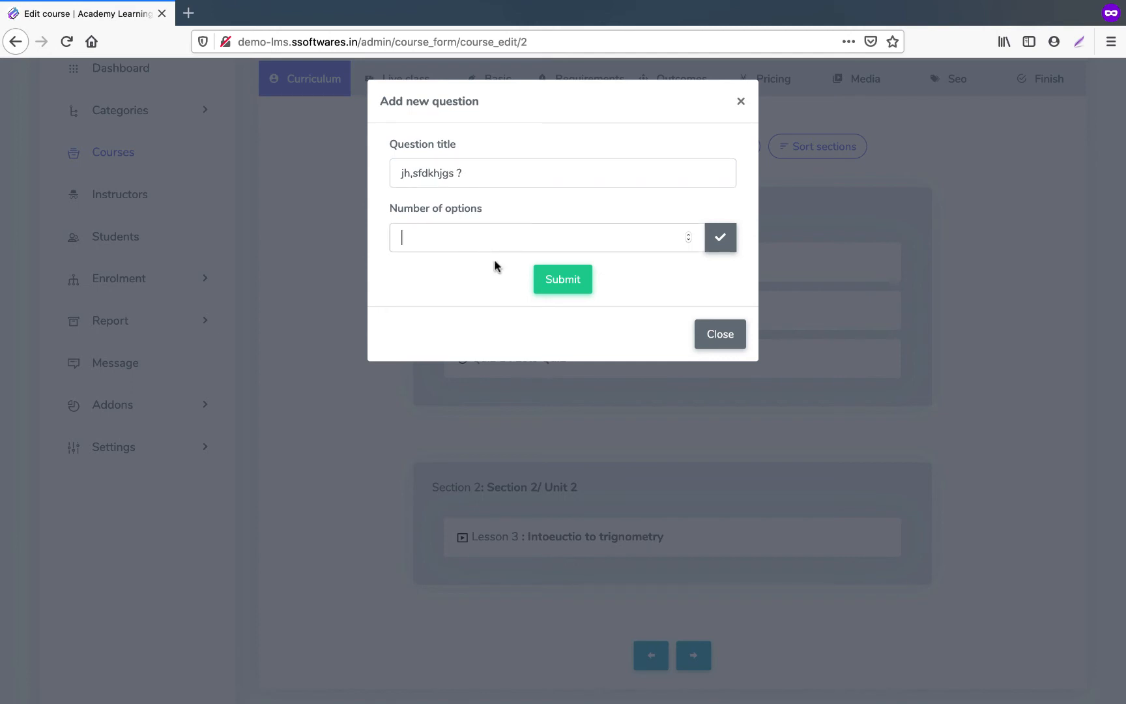
{"action": "type", "text": "3"}
{"action": "left_click", "coordinate": [719, 238]}
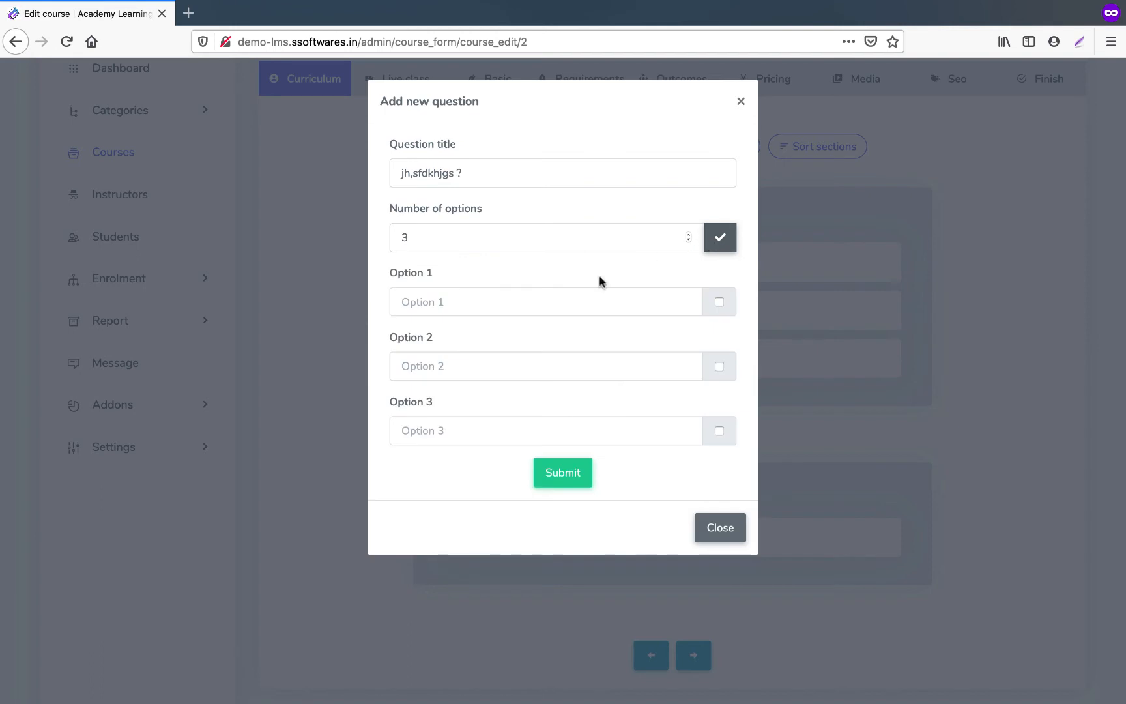
Fill the three answer options with "hjfagdsk", "jhvjkh" and "gjhgk", submit the question and close the question manager
{"action": "left_click", "coordinate": [461, 301]}
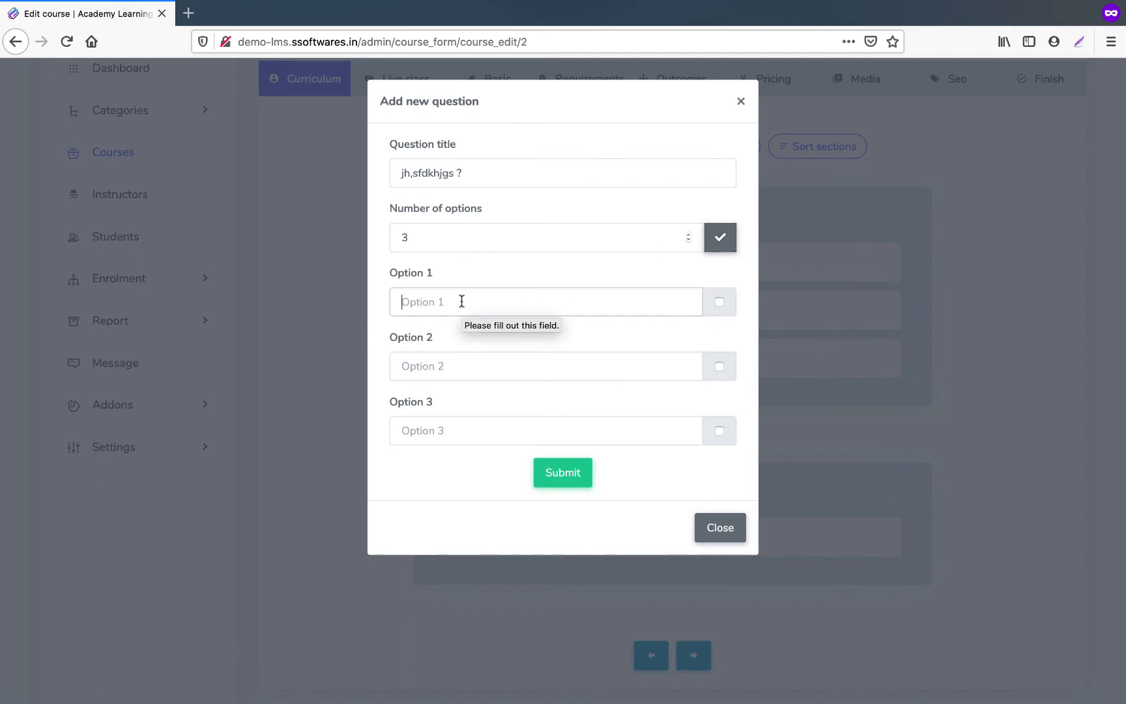
{"action": "type", "text": "hjfagdsk"}
{"action": "key", "text": "Tab"}
{"action": "key", "text": "Tab"}
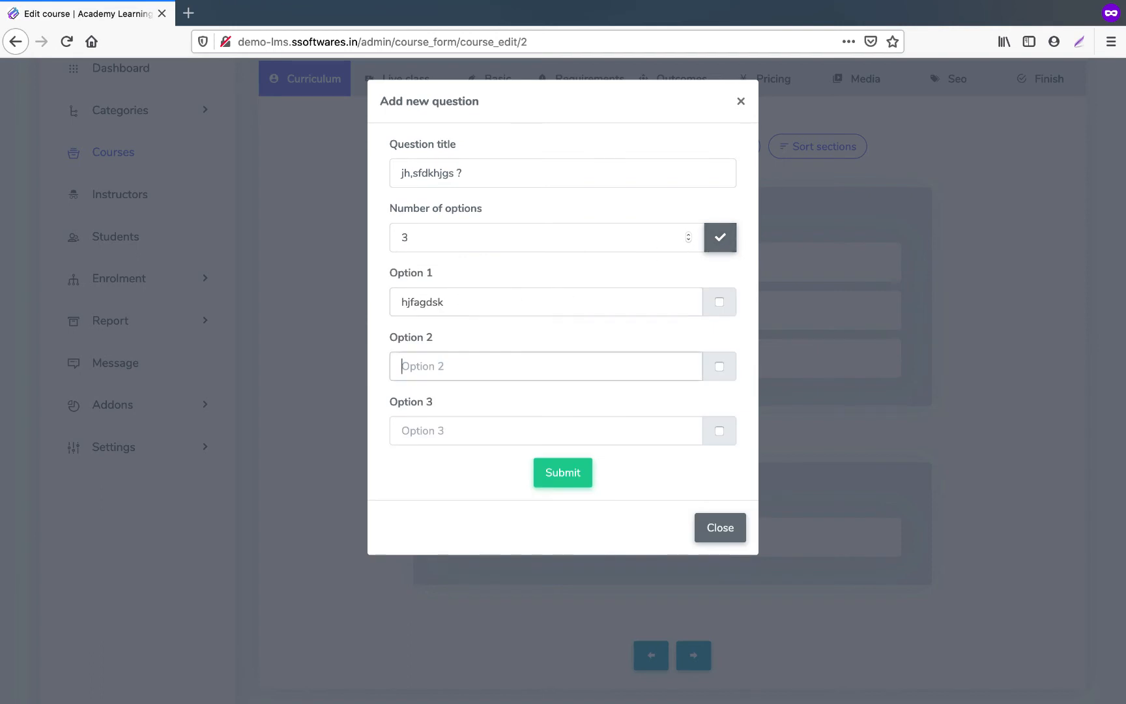
{"action": "type", "text": "jhvjkh"}
{"action": "key", "text": "Tab"}
{"action": "key", "text": "Tab"}
{"action": "type", "text": "gjhgk"}
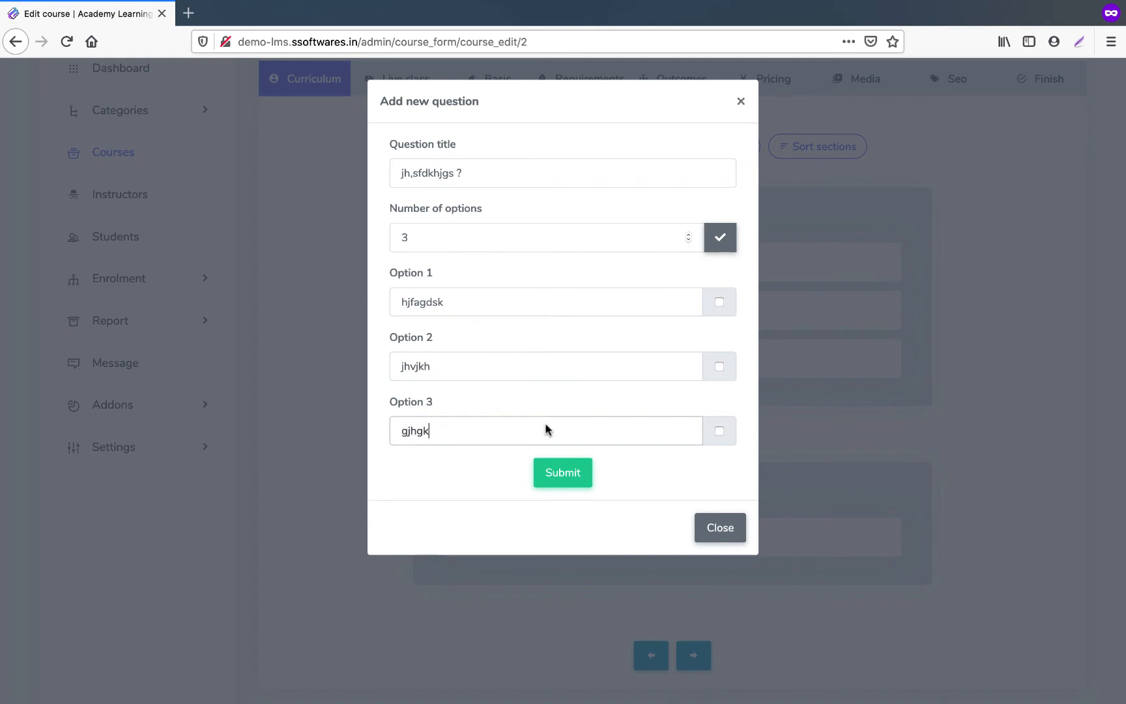
{"action": "left_click", "coordinate": [551, 468]}
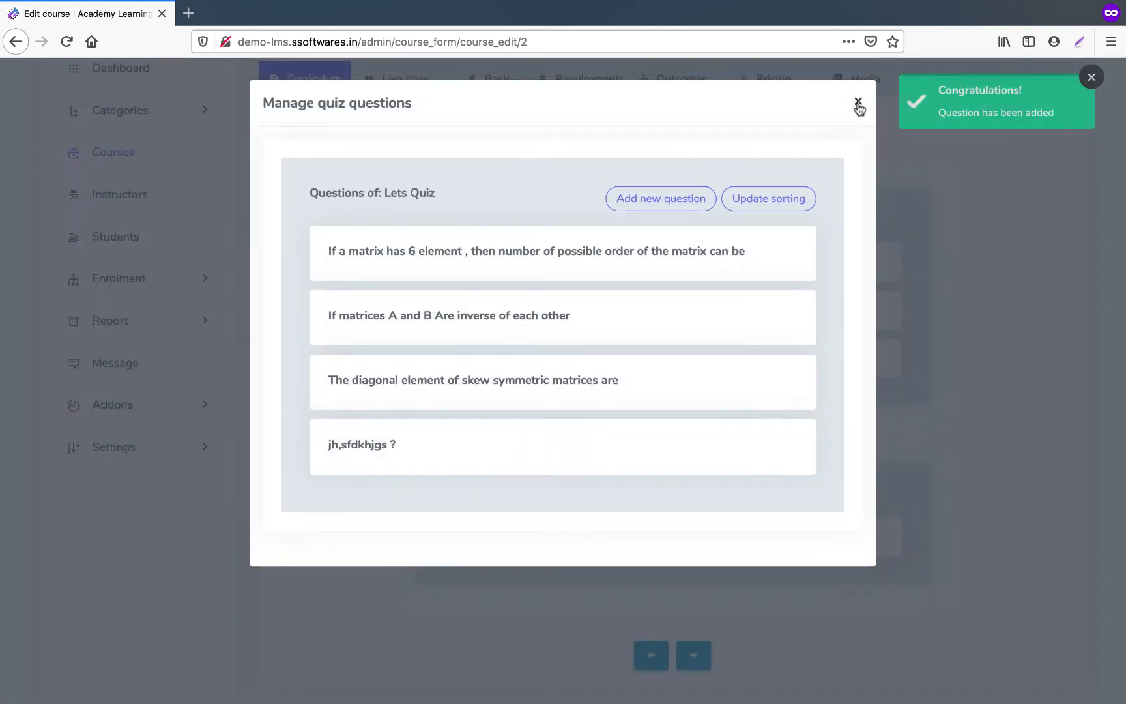
{"action": "left_click", "coordinate": [859, 106]}
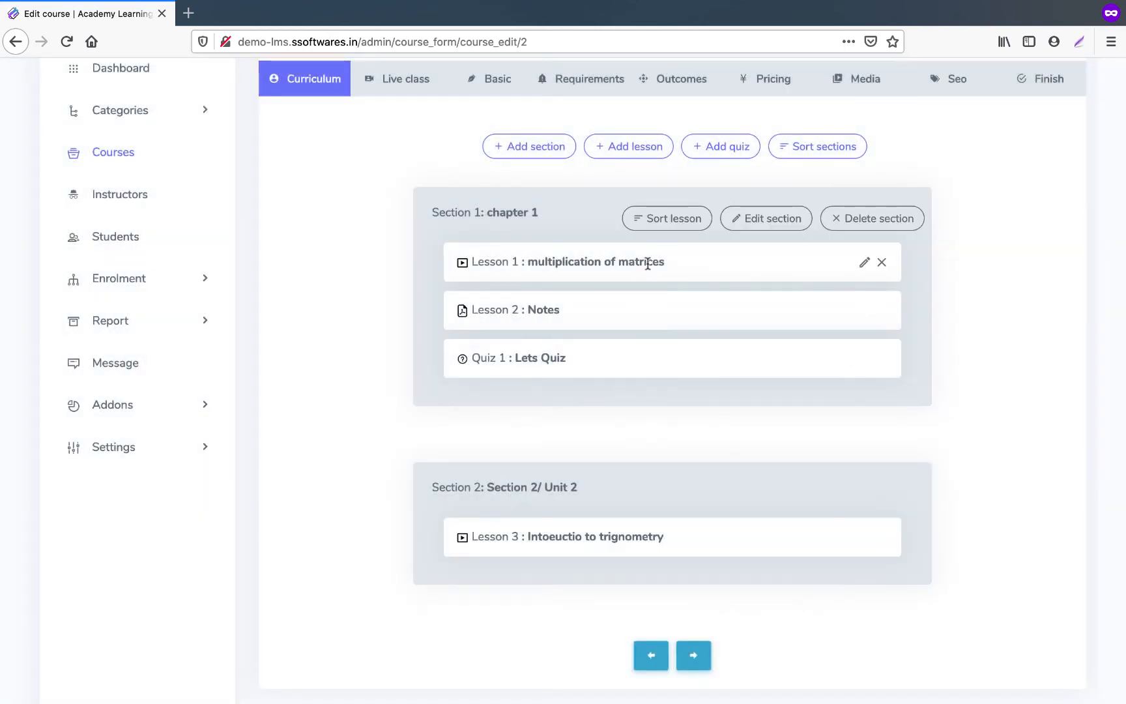
Copy the web application video URL from the "Intoeuctio to trignometry" lesson in Section 2 and close the lesson
{"action": "left_click", "coordinate": [629, 146]}
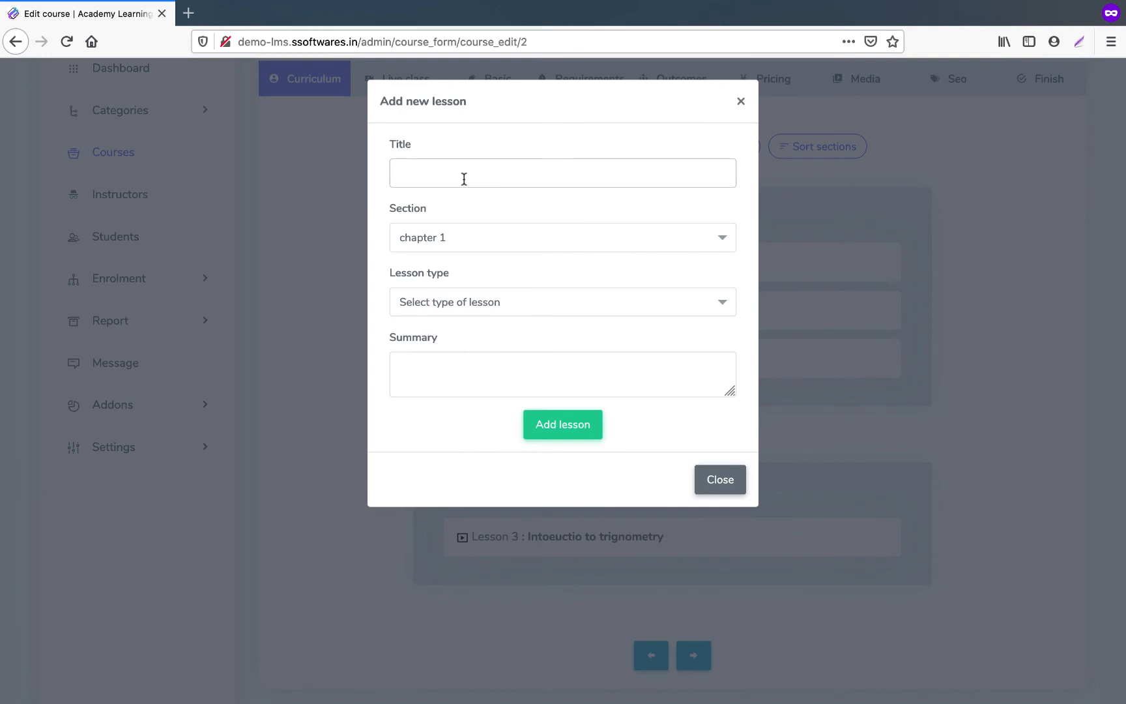
{"action": "left_click", "coordinate": [740, 102]}
{"action": "left_click", "coordinate": [865, 537]}
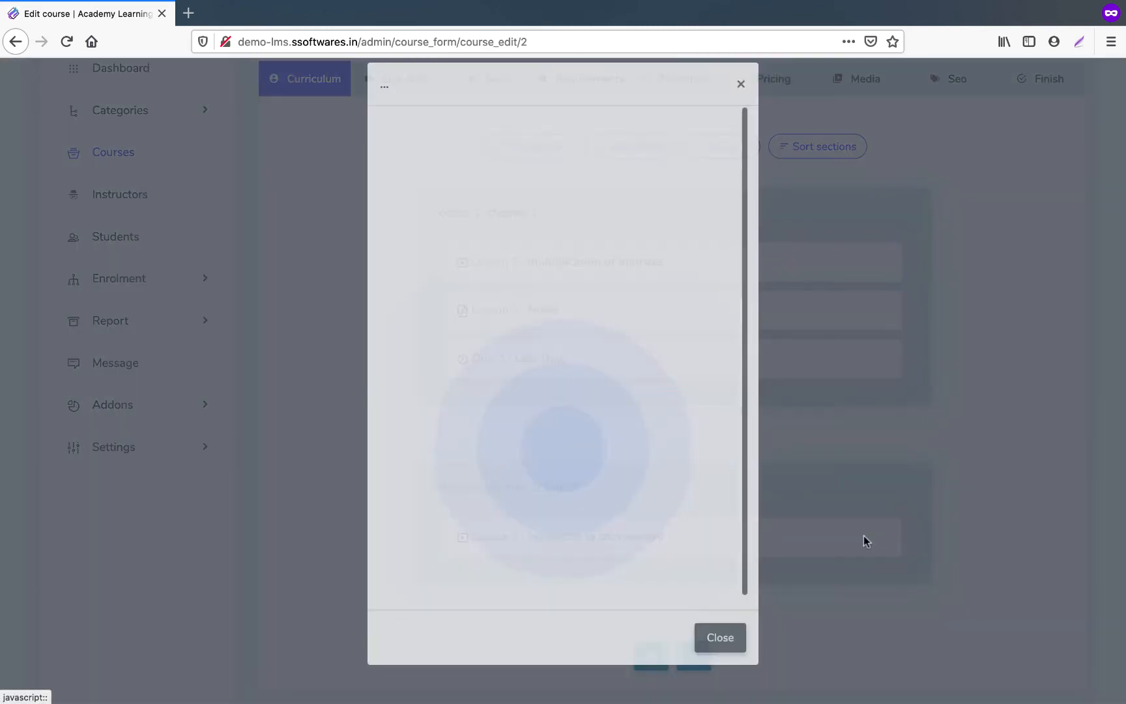
{"action": "triple_click", "coordinate": [479, 431]}
{"action": "key", "text": "ctrl+c"}
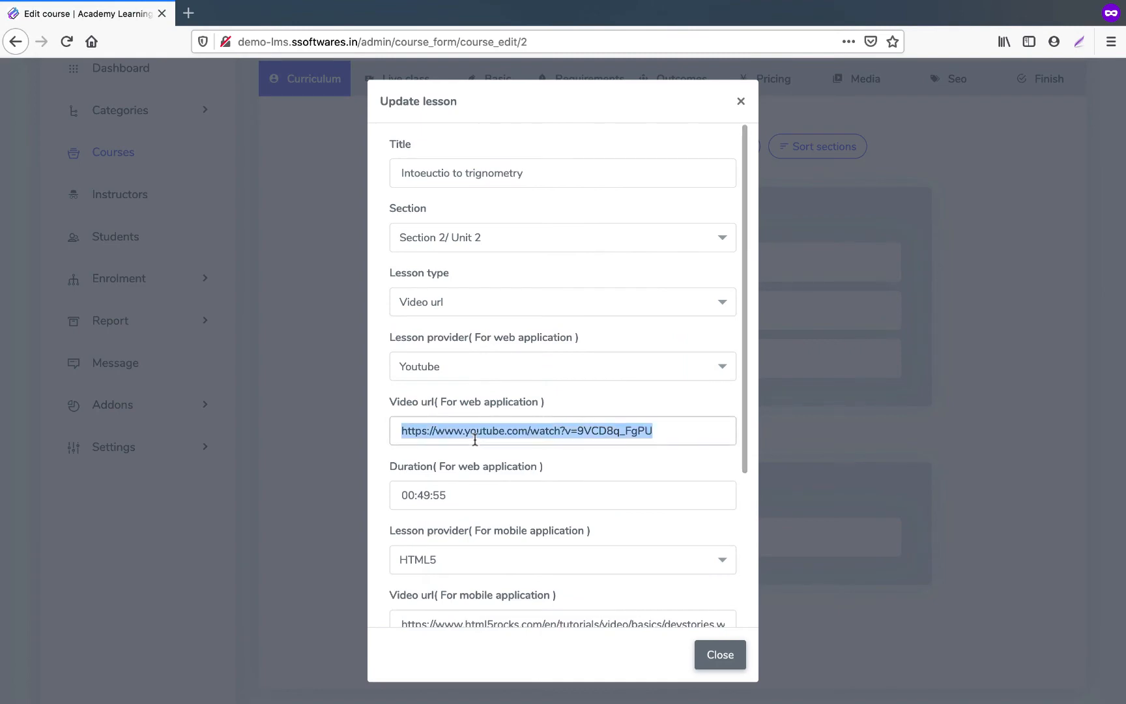
{"action": "left_click", "coordinate": [741, 101]}
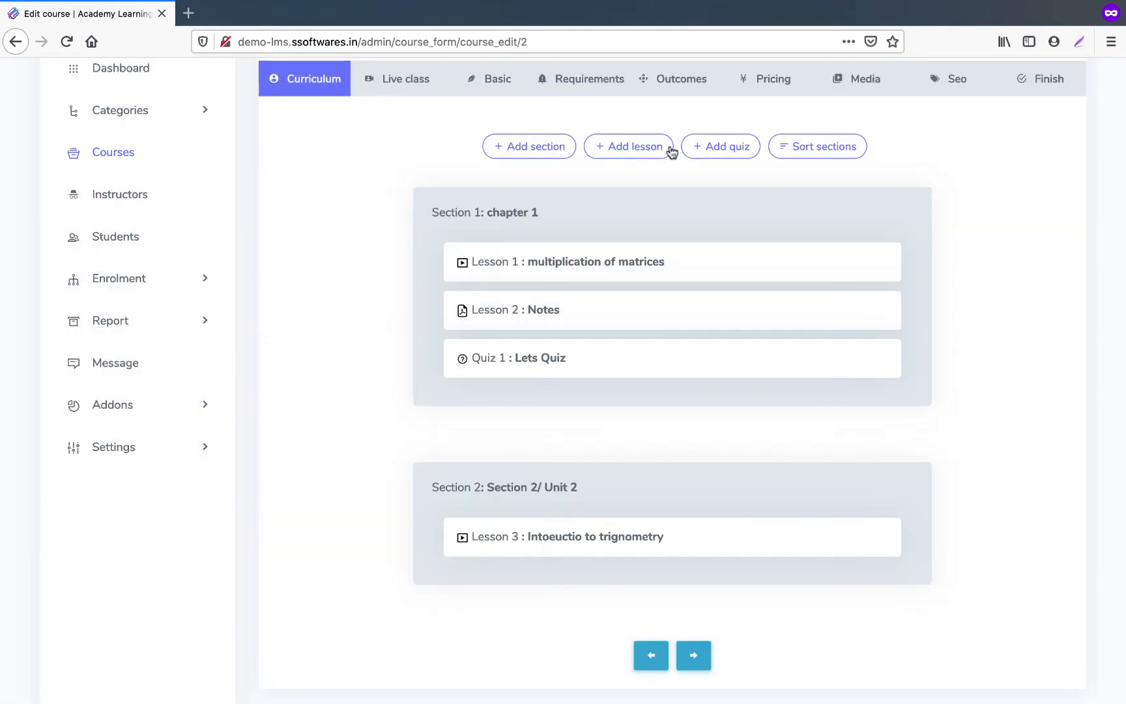
Start a new lesson titled "how trignomatri works" in the chapter 1 section with Video as the lesson type
{"action": "left_click", "coordinate": [649, 148]}
{"action": "left_click", "coordinate": [494, 175]}
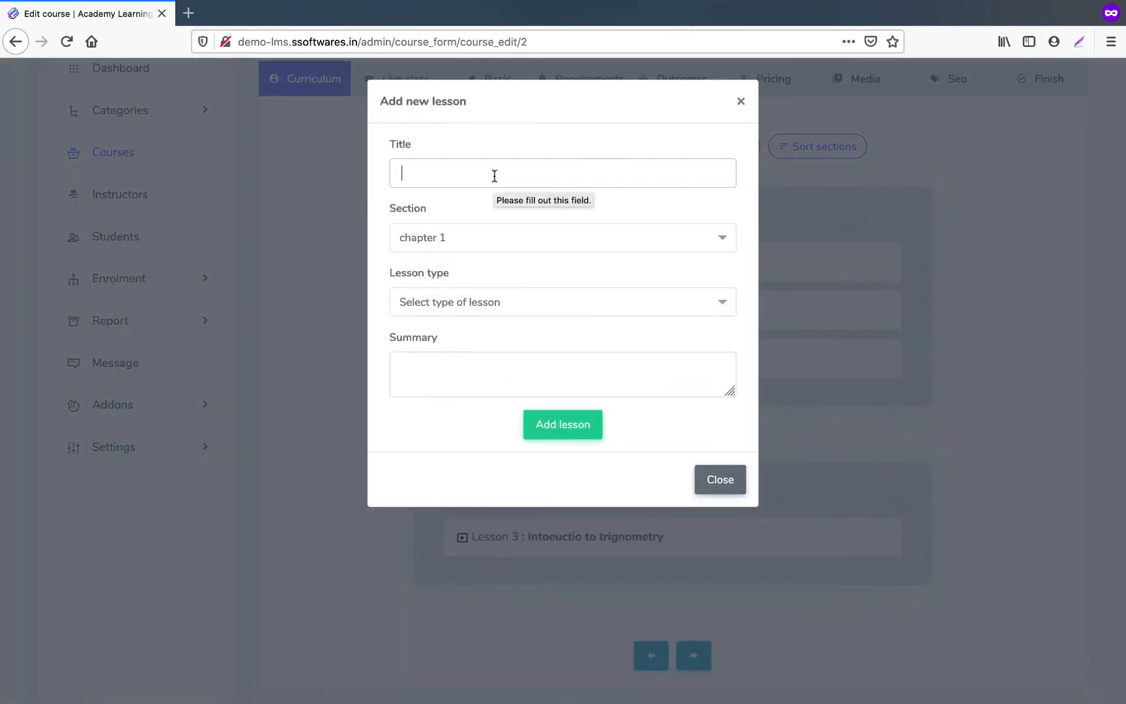
{"action": "type", "text": "how trignomatri works"}
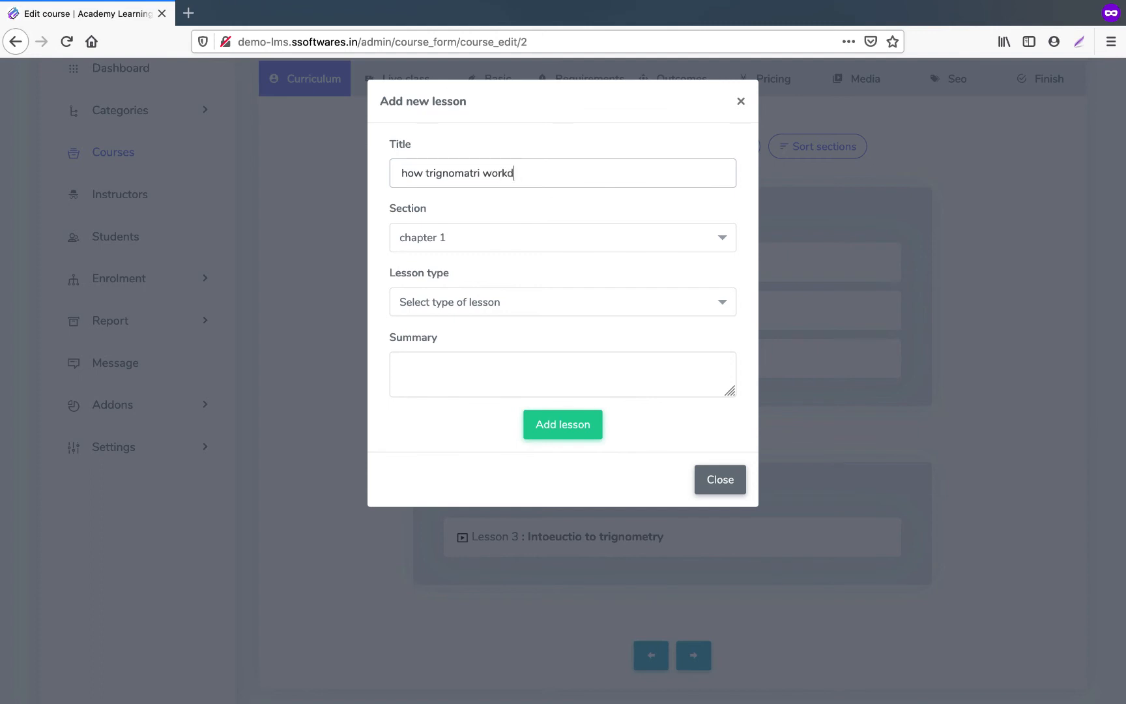
{"action": "left_click", "coordinate": [517, 239]}
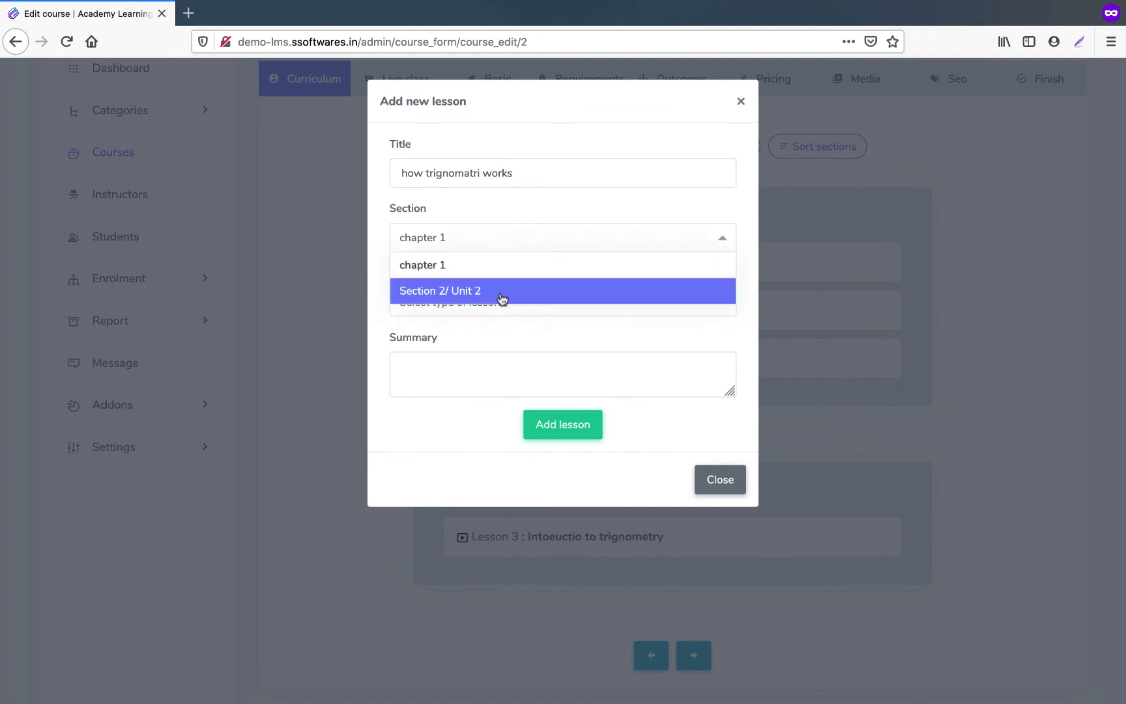
{"action": "left_click", "coordinate": [485, 277]}
{"action": "left_click", "coordinate": [479, 300]}
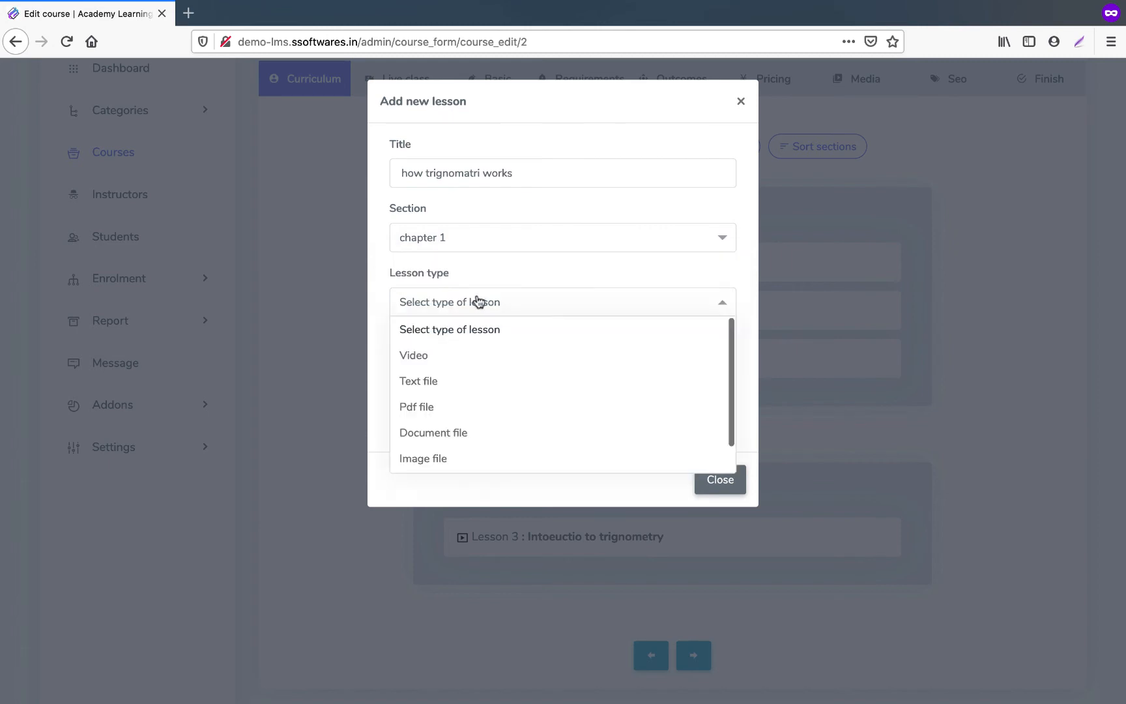
{"action": "left_click", "coordinate": [469, 361]}
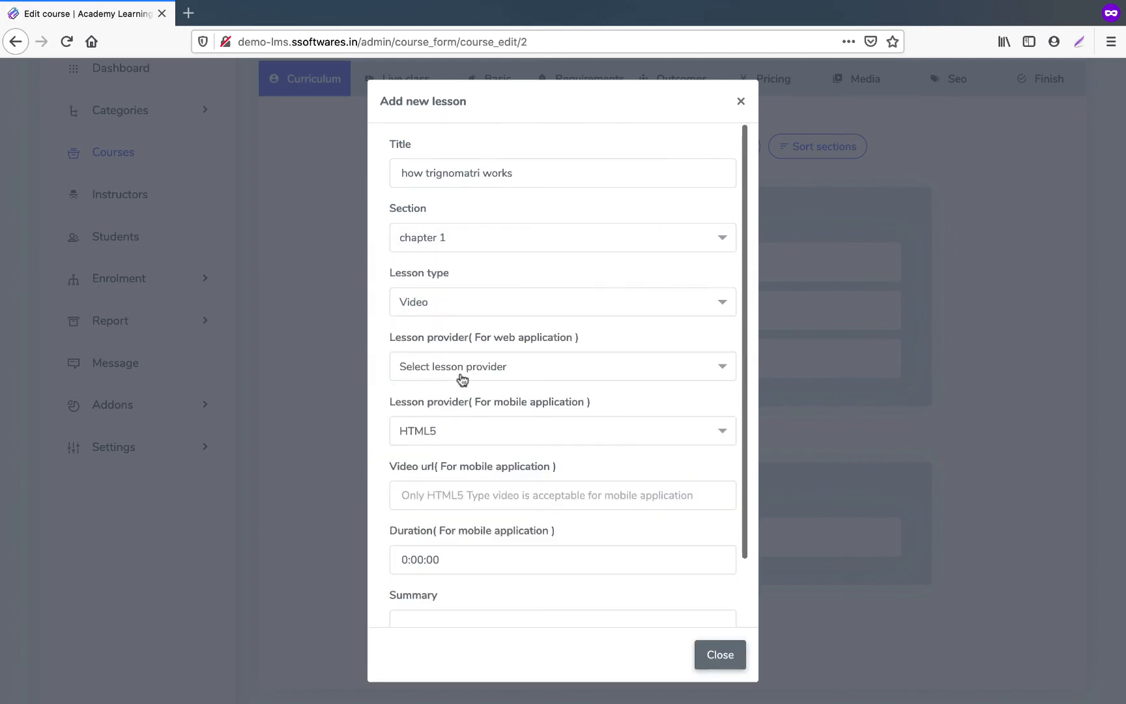
Choose Youtube as the web application lesson provider and paste the copied link as its video URL
{"action": "left_click", "coordinate": [463, 376]}
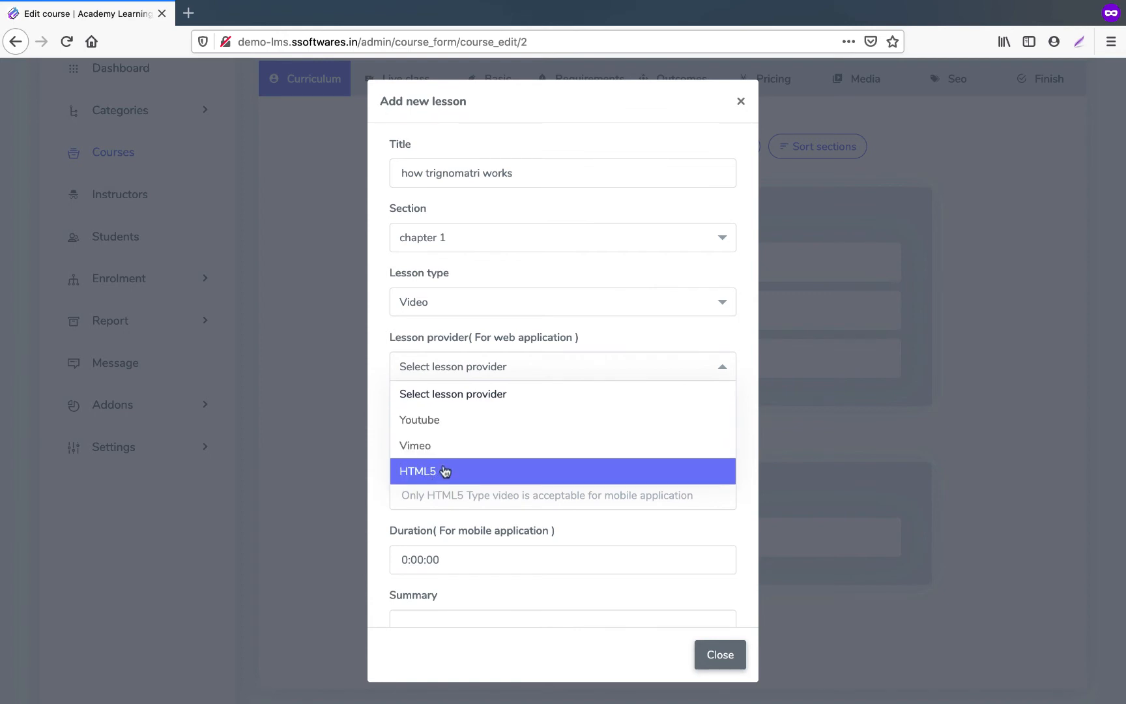
{"action": "left_click", "coordinate": [450, 421]}
{"action": "left_click", "coordinate": [453, 430]}
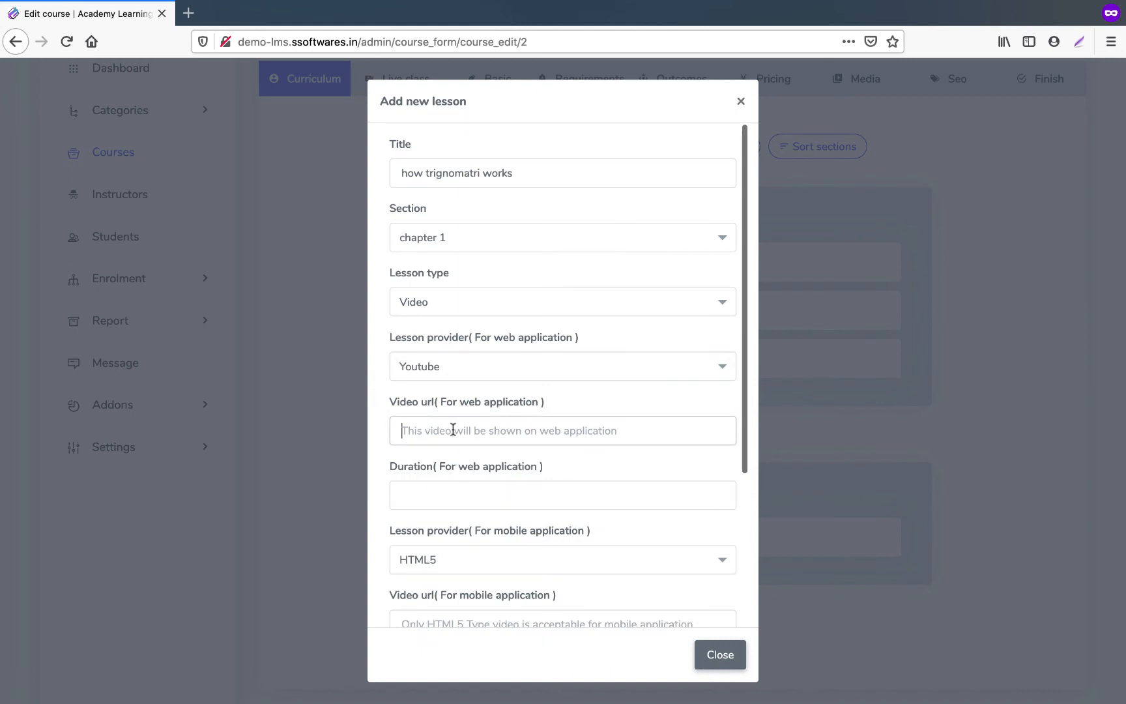
{"action": "key", "text": "ctrl+v"}
{"action": "scroll", "coordinate": [506, 403], "scroll_direction": "down", "scroll_amount": 3}
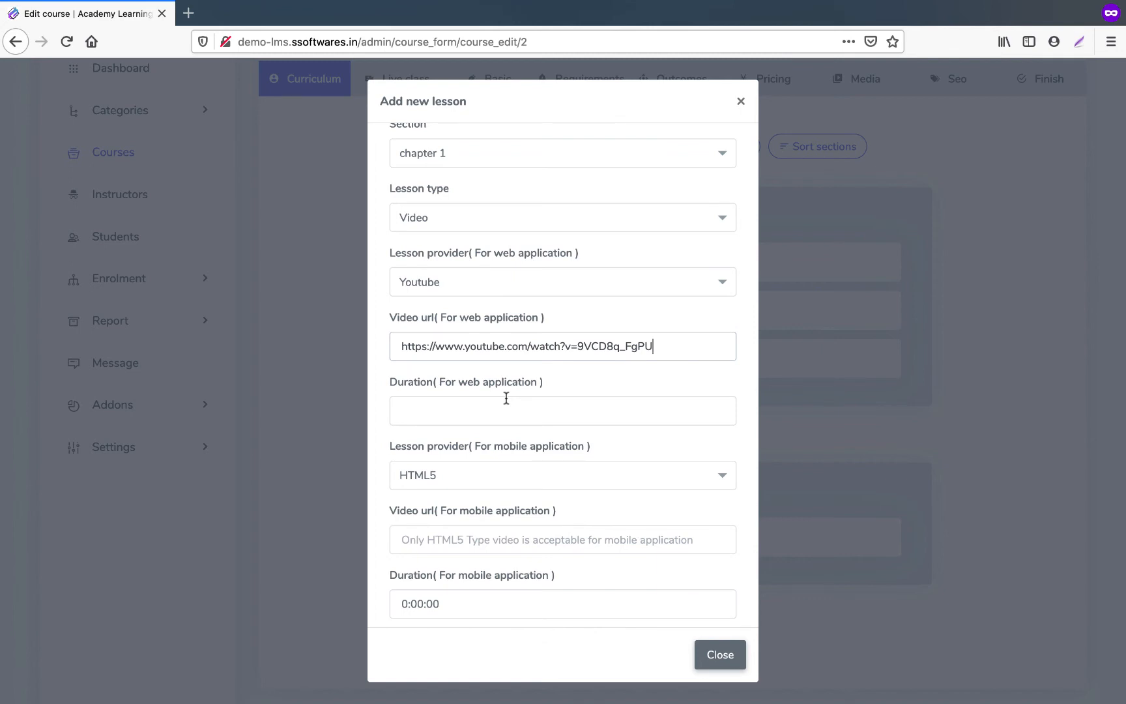
Check the web provider options and video duration, and add the new lesson to the Matrices curriculum
{"action": "left_click", "coordinate": [450, 285]}
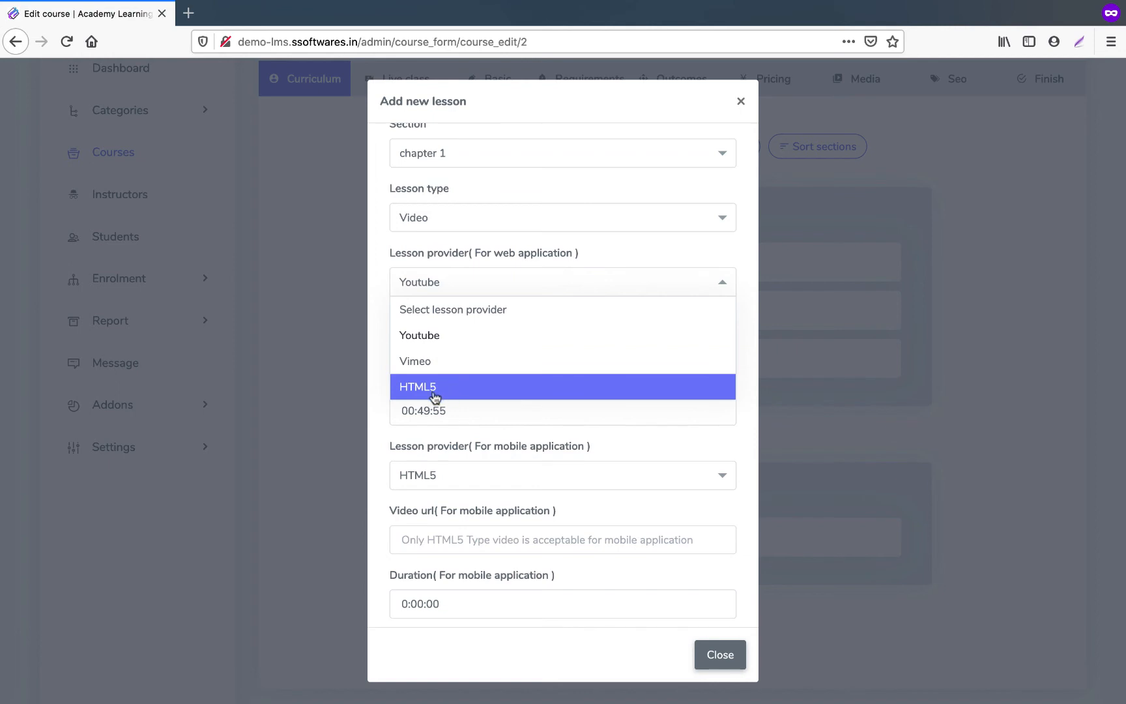
{"action": "left_click", "coordinate": [369, 386]}
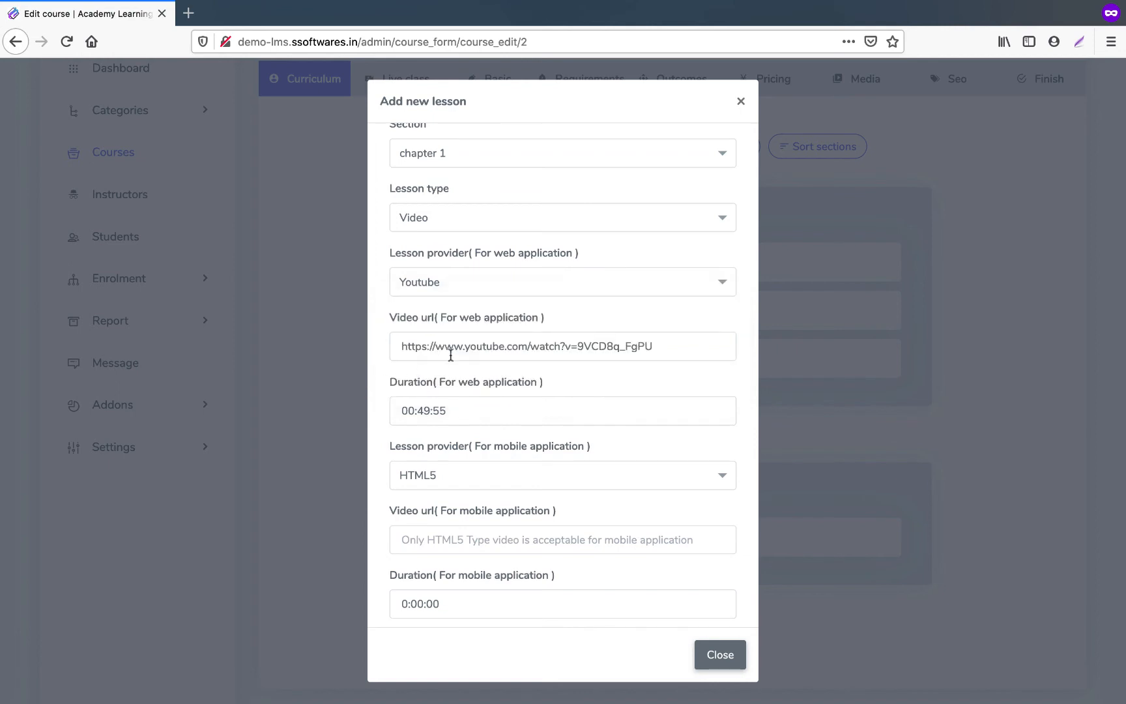
{"action": "double_click", "coordinate": [421, 416]}
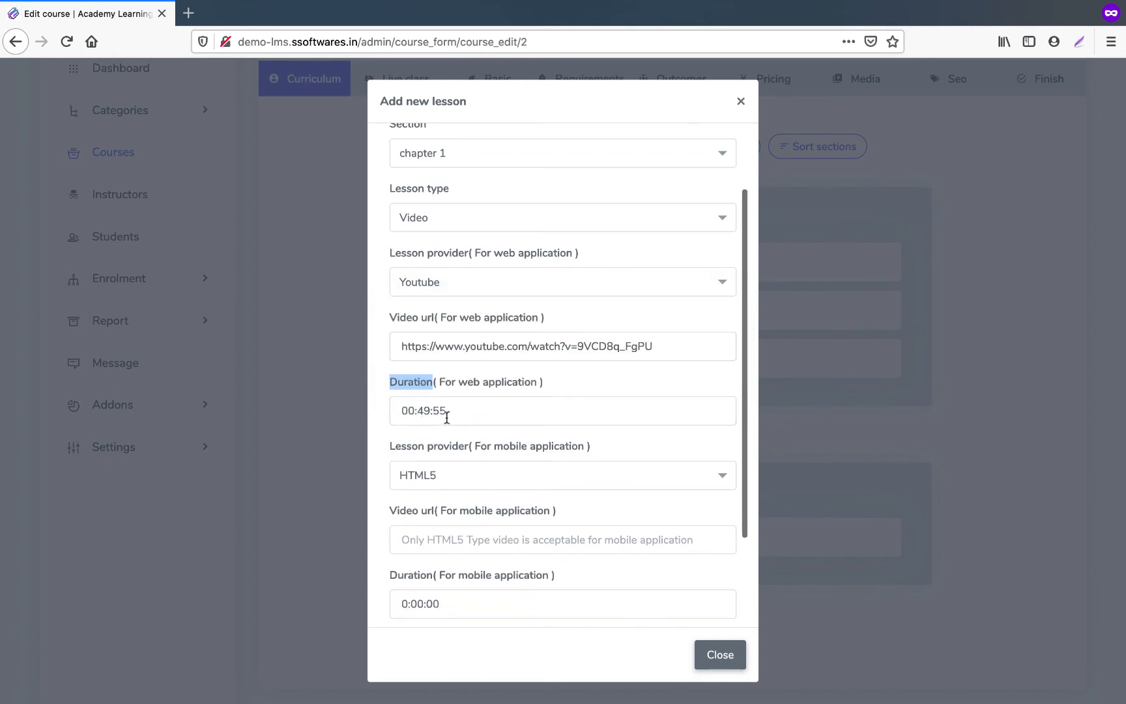
{"action": "left_click_drag", "start_coordinate": [446, 412], "coordinate": [420, 415]}
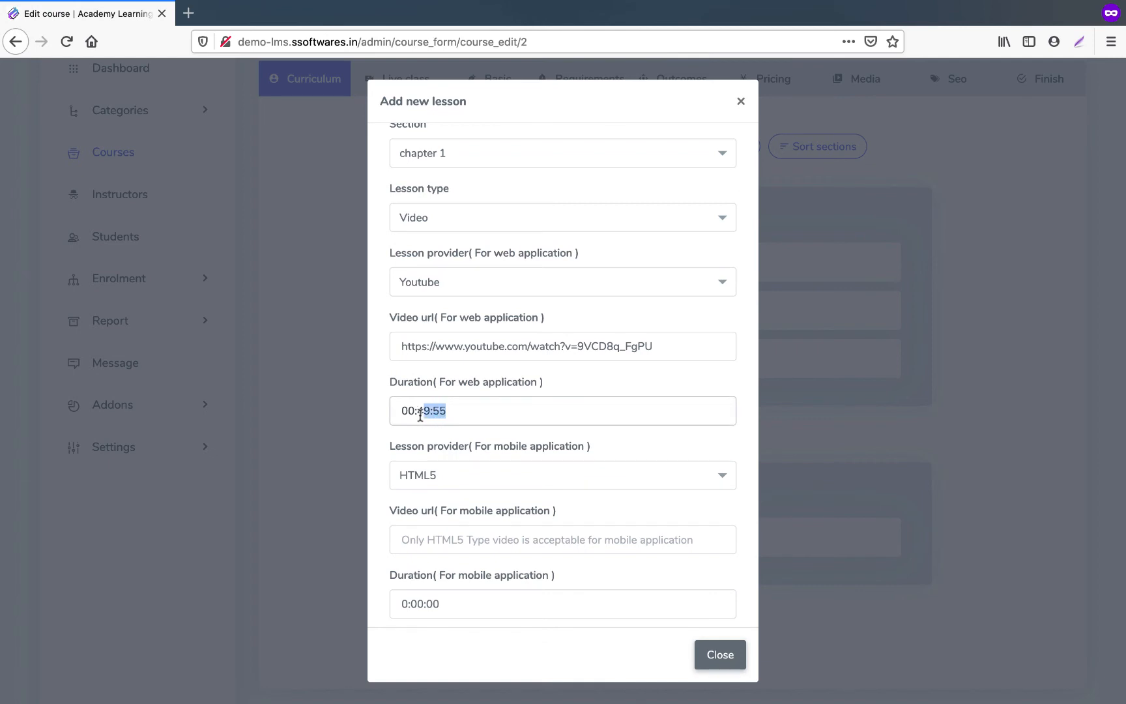
{"action": "scroll", "coordinate": [422, 415], "scroll_direction": "down", "scroll_amount": 3}
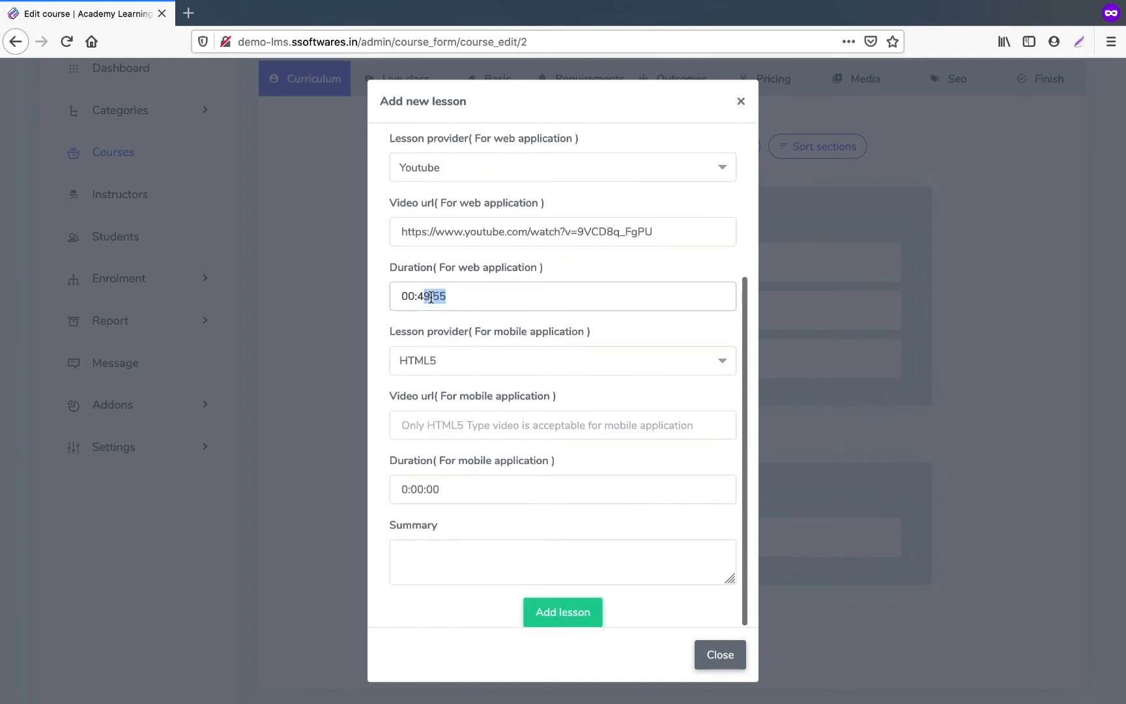
{"action": "left_click", "coordinate": [546, 617]}
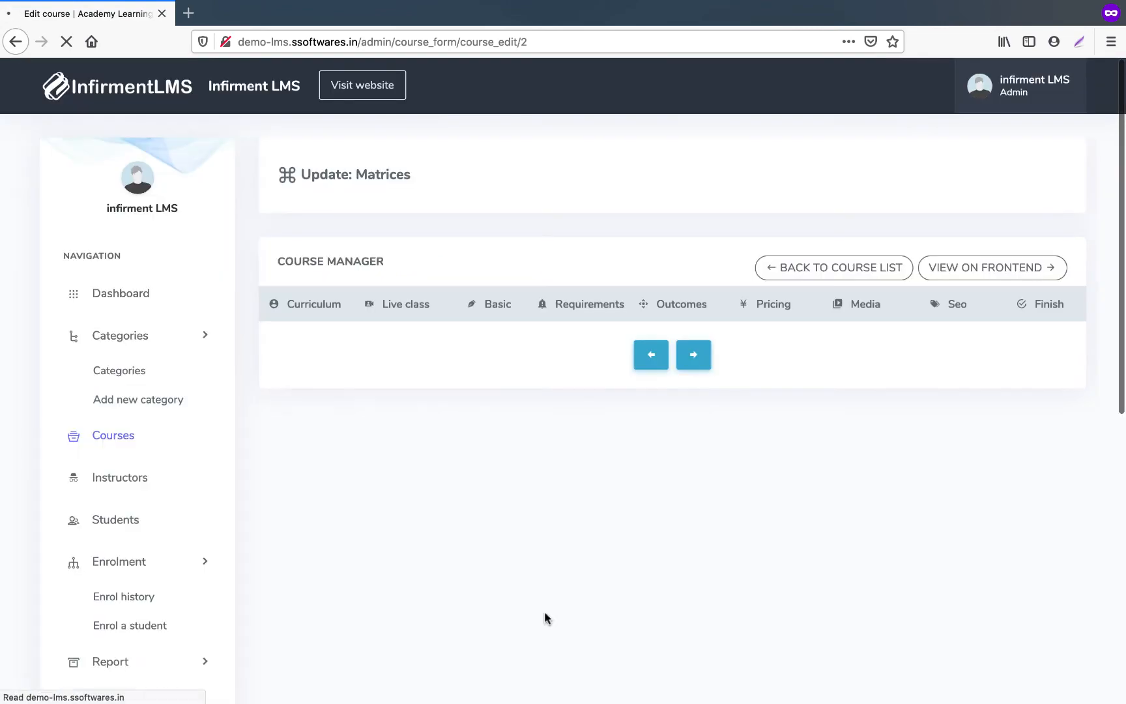
{"action": "scroll", "coordinate": [554, 495], "scroll_direction": "down", "scroll_amount": 2}
{"action": "scroll", "coordinate": [558, 481], "scroll_direction": "down", "scroll_amount": 4}
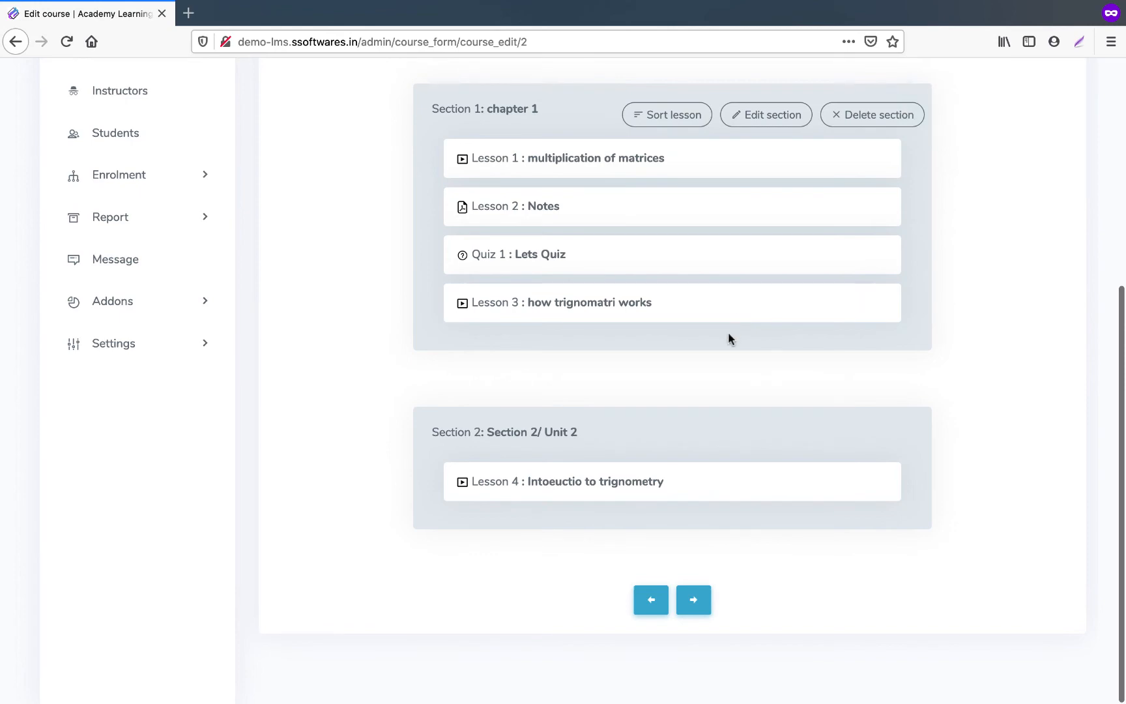
Open the live class settings of the Matrices course and examine the schedule date and time fields
{"action": "scroll", "coordinate": [730, 336], "scroll_direction": "up", "scroll_amount": 6}
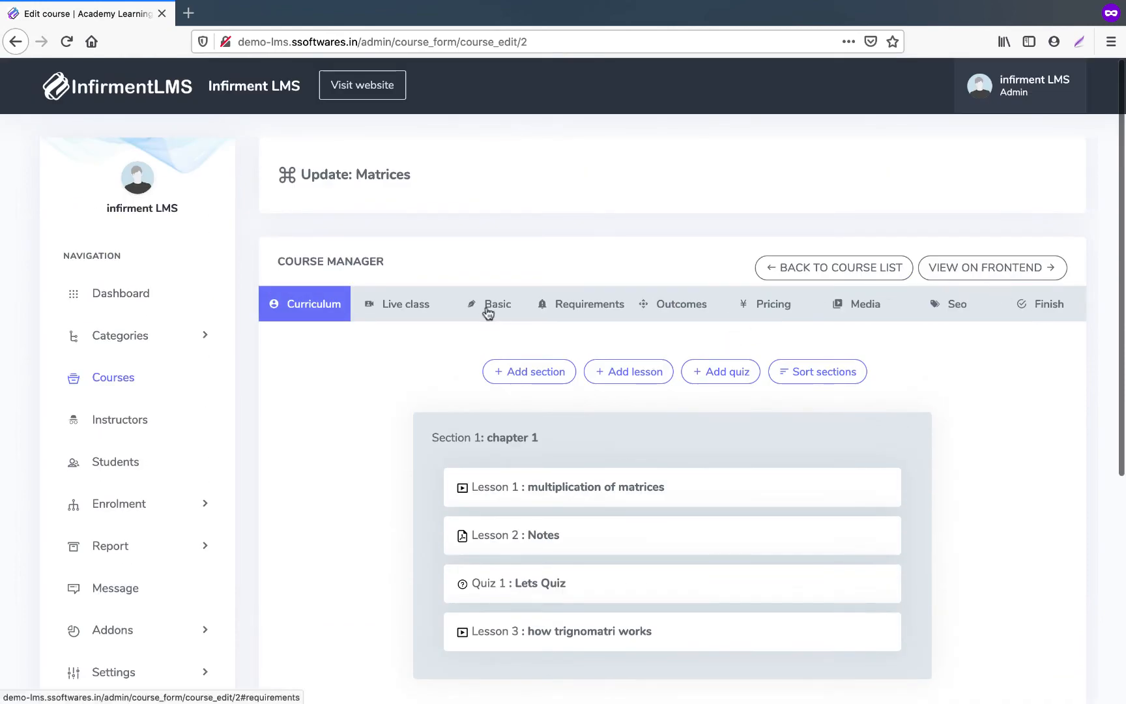
{"action": "left_click", "coordinate": [415, 309]}
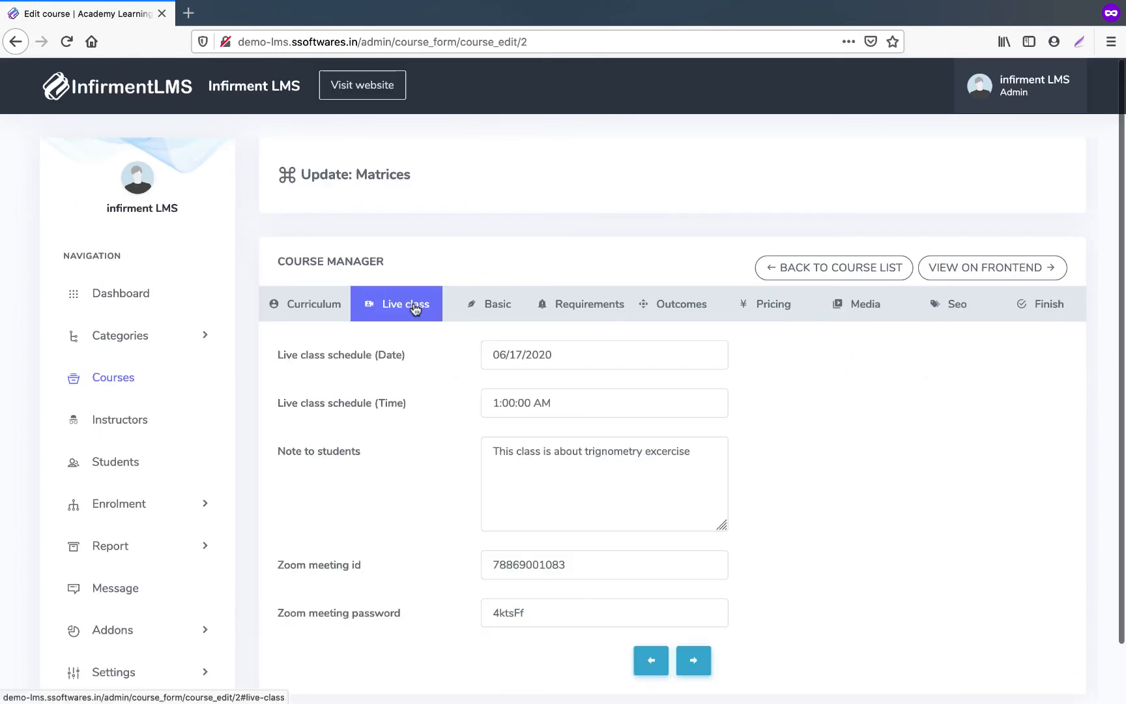
{"action": "scroll", "coordinate": [413, 307], "scroll_direction": "down", "scroll_amount": 1}
{"action": "left_click", "coordinate": [514, 301]}
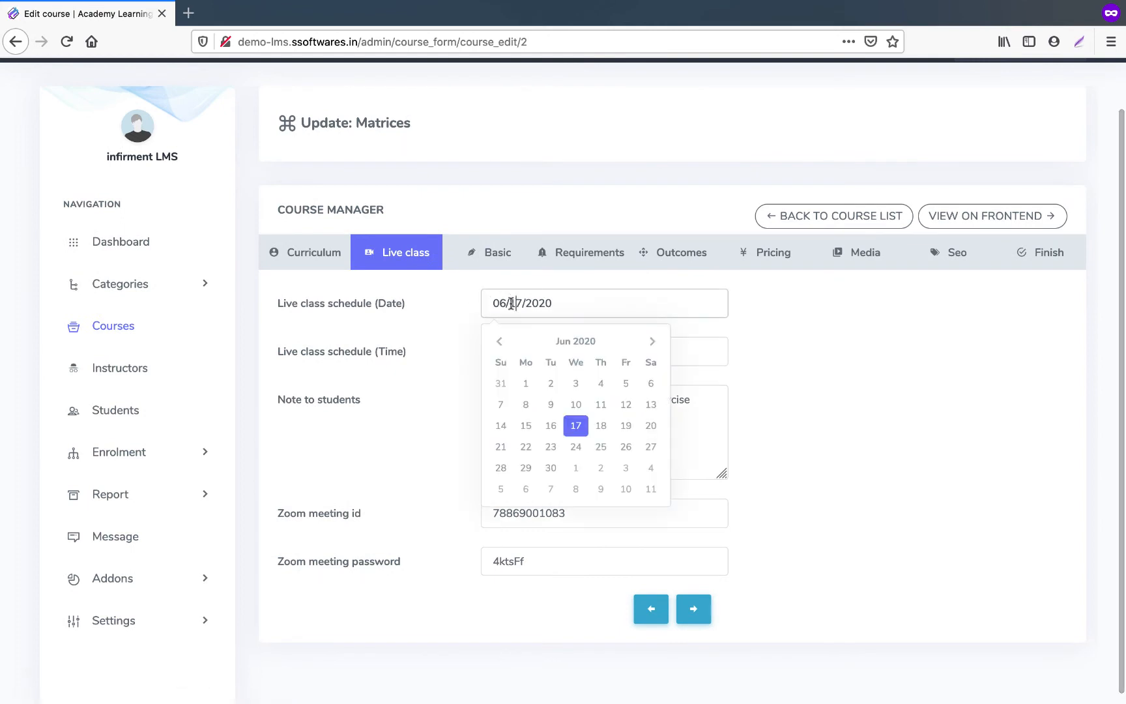
{"action": "left_click", "coordinate": [486, 351]}
{"action": "left_click", "coordinate": [420, 387]}
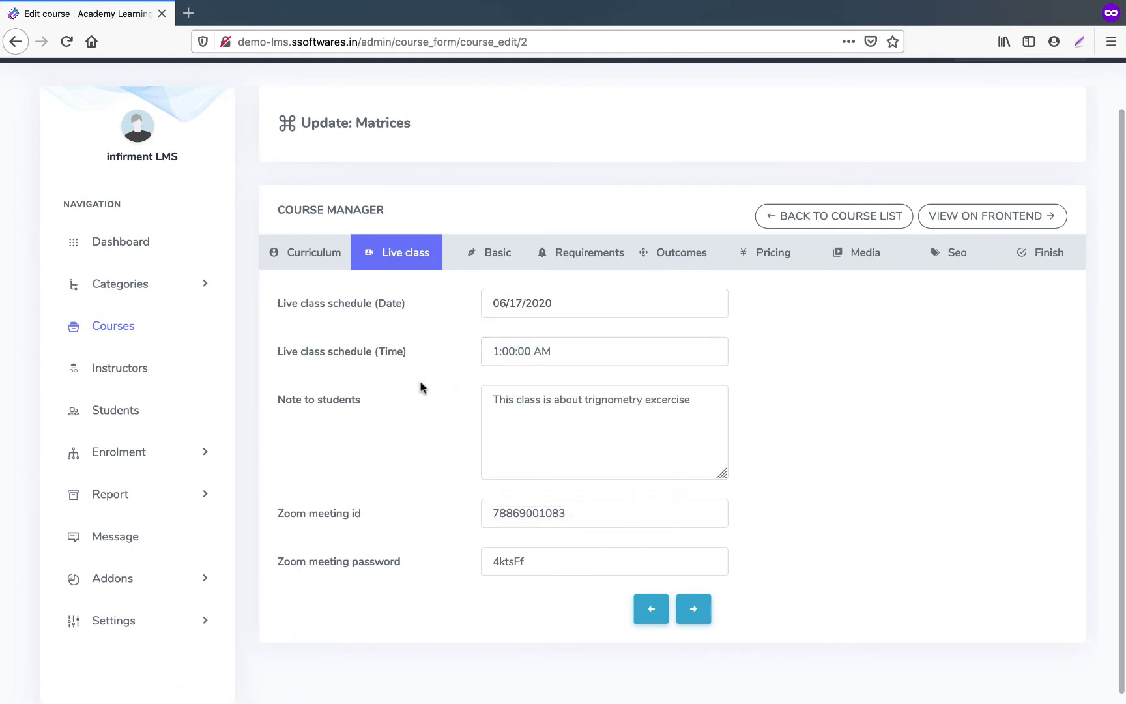
Examine the note to students, Zoom meeting id and Zoom meeting password fields of the Matrices live class
{"action": "triple_click", "coordinate": [532, 395]}
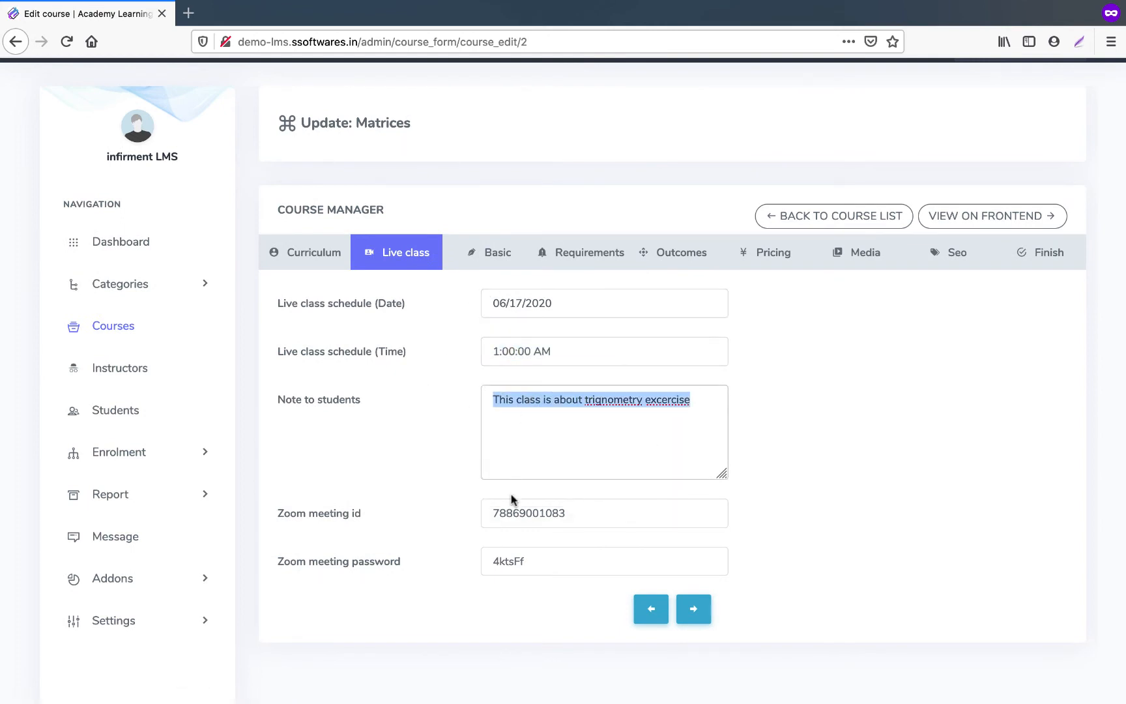
{"action": "double_click", "coordinate": [507, 515]}
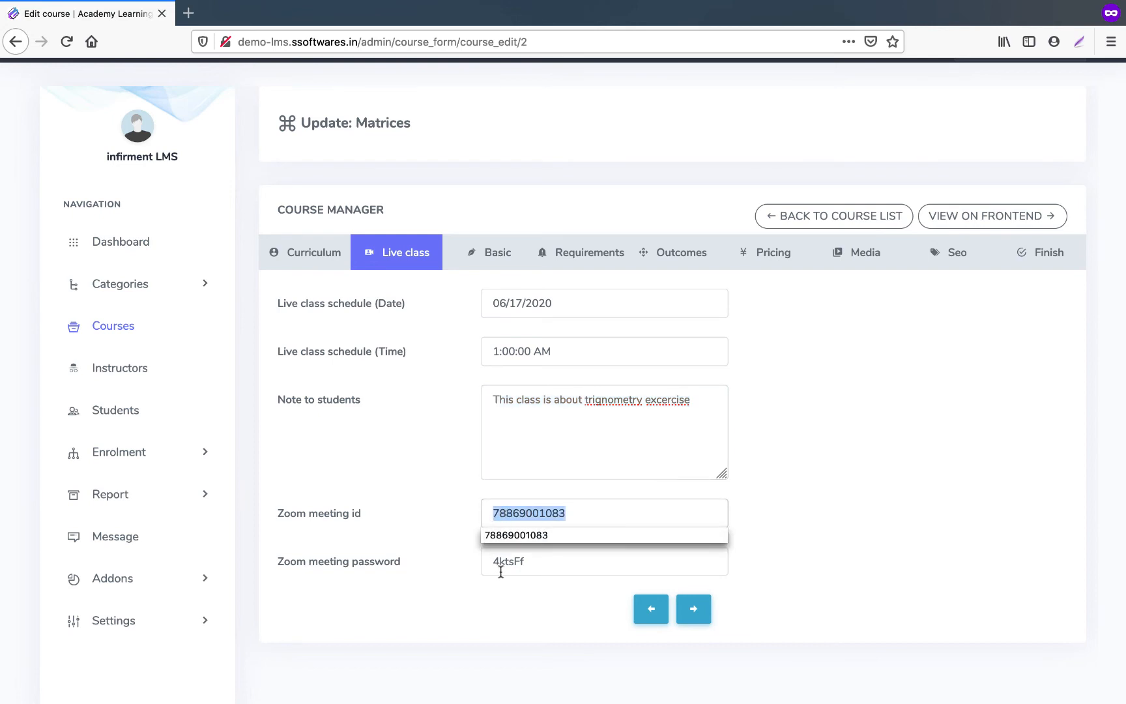
{"action": "double_click", "coordinate": [520, 563]}
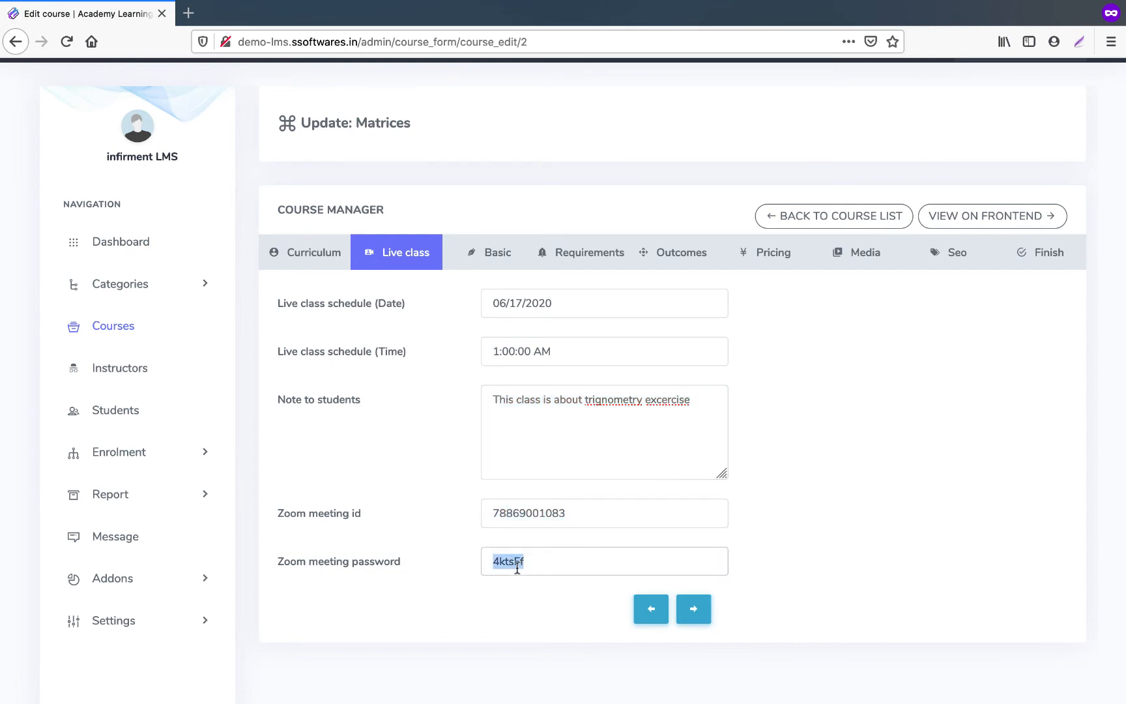
{"action": "key", "text": "shift+Tab"}
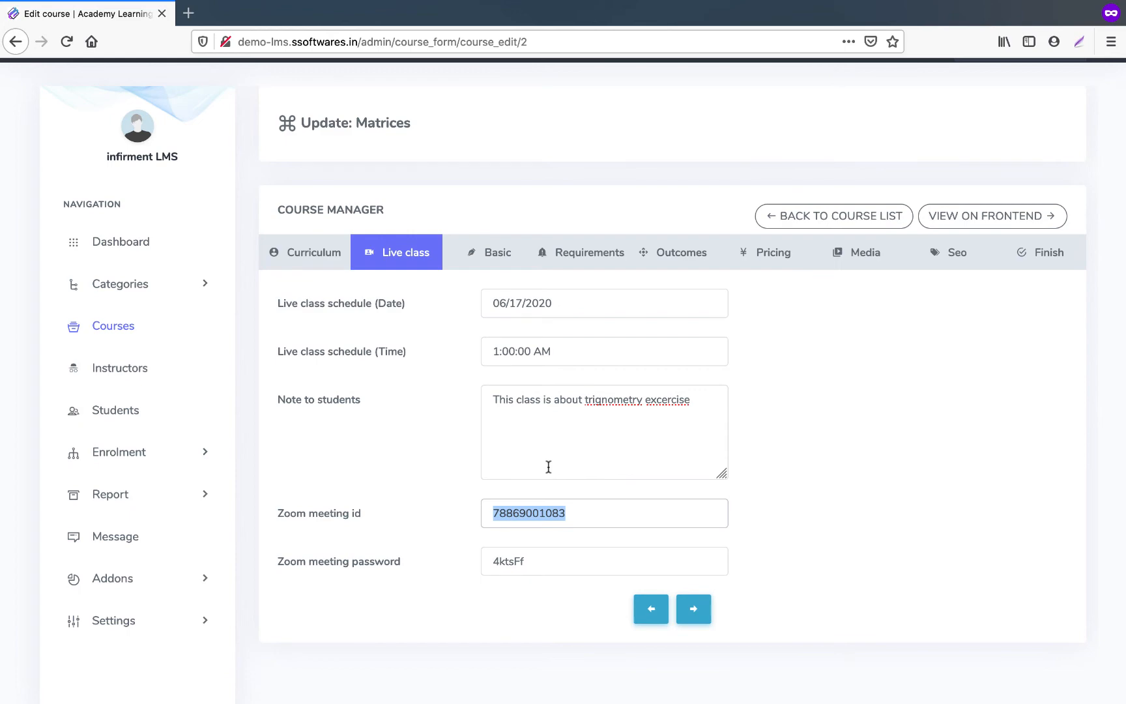
Switch to the browser window with the instructor session and load the site's home page at demo-lms.ssoftwares.in
{"action": "key", "text": "ctrl+Up"}
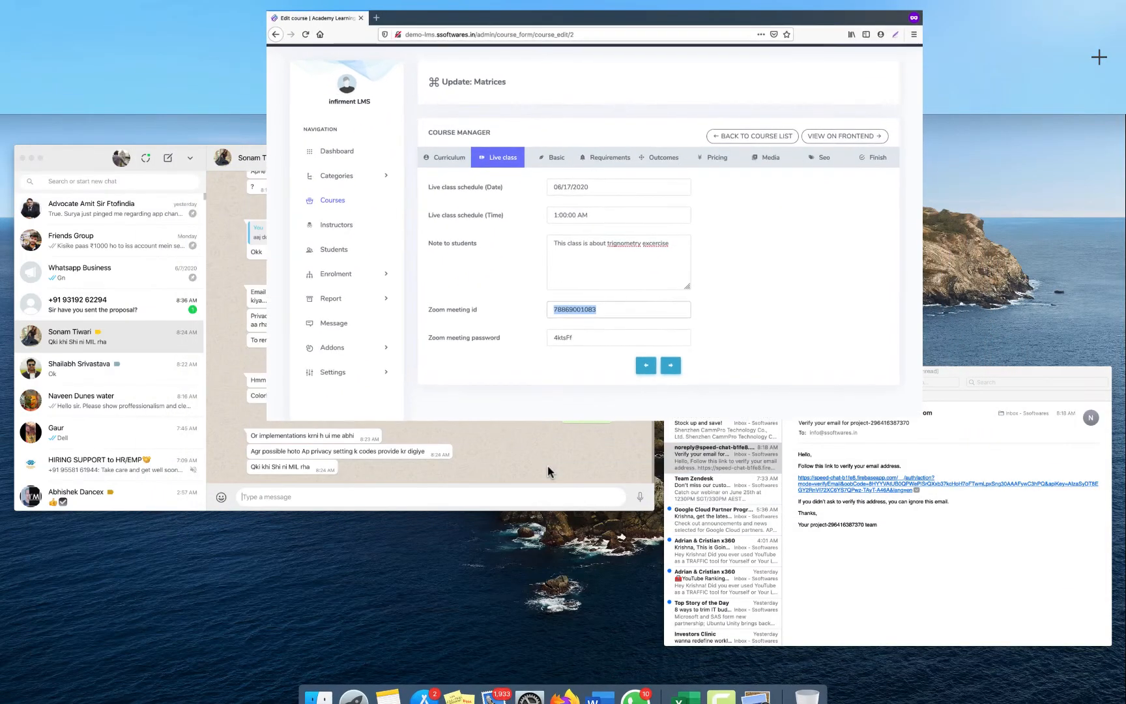
{"action": "key", "text": "ctrl+Left"}
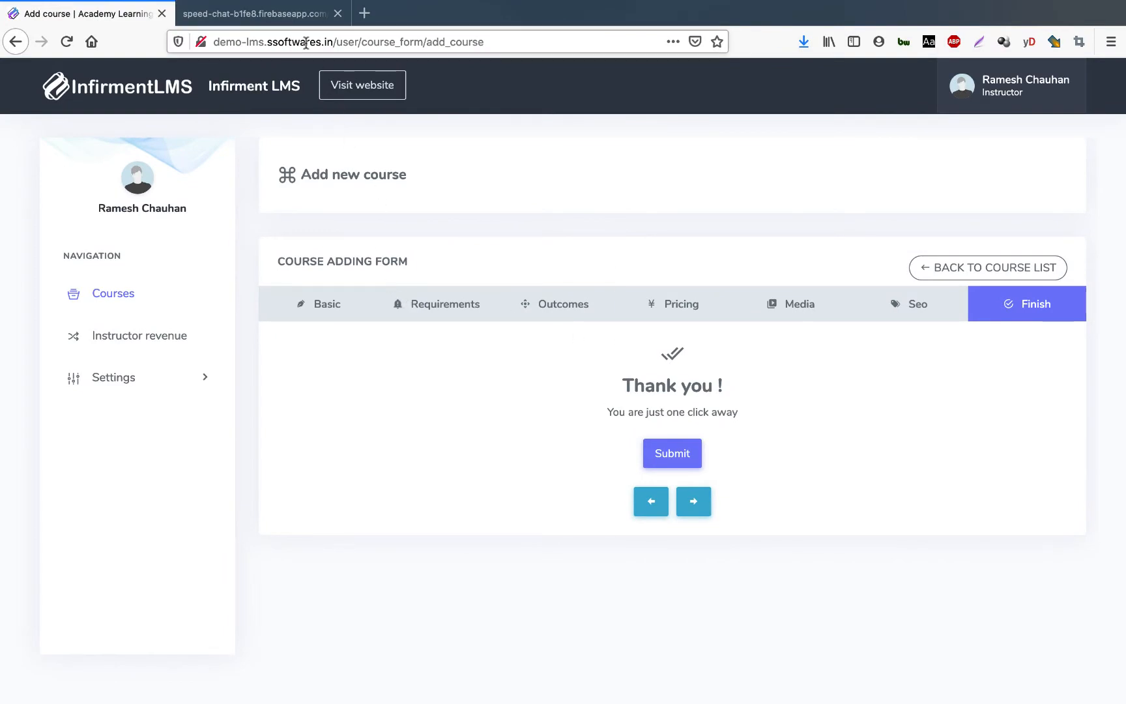
{"action": "left_click_drag", "start_coordinate": [334, 44], "coordinate": [524, 28]}
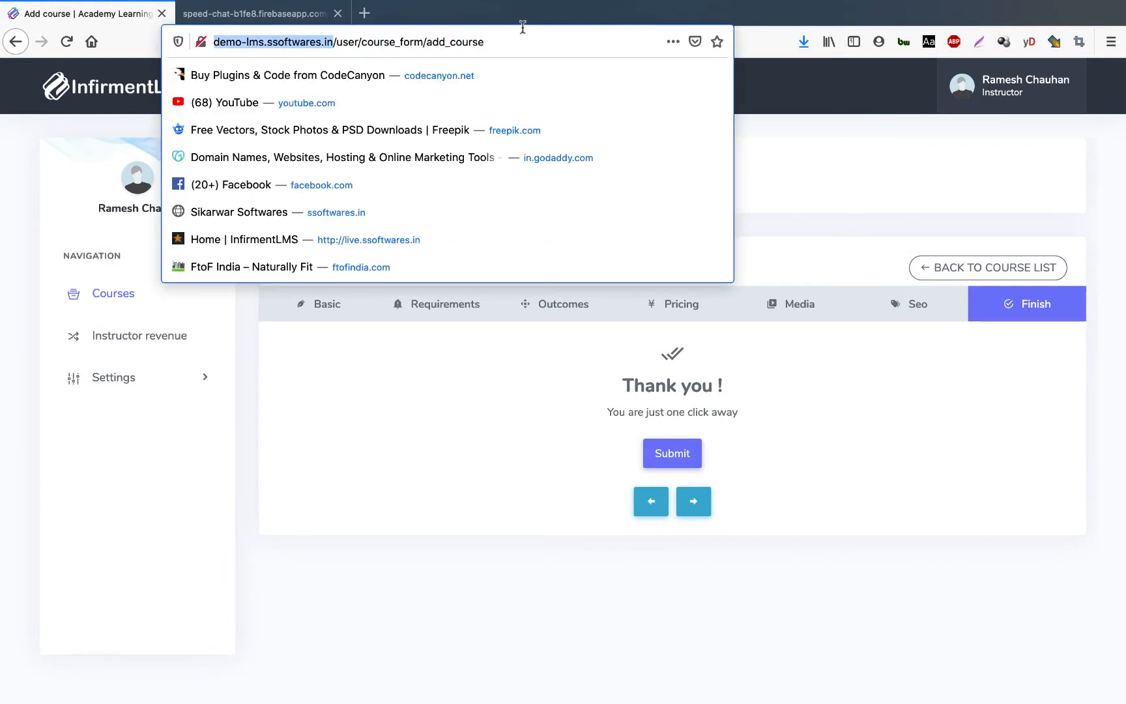
{"action": "left_click", "coordinate": [500, 41]}
{"action": "key", "text": "alt+shift+Left"}
{"action": "key", "text": "alt+shift+Left"}
{"action": "key", "text": "alt+shift+Left"}
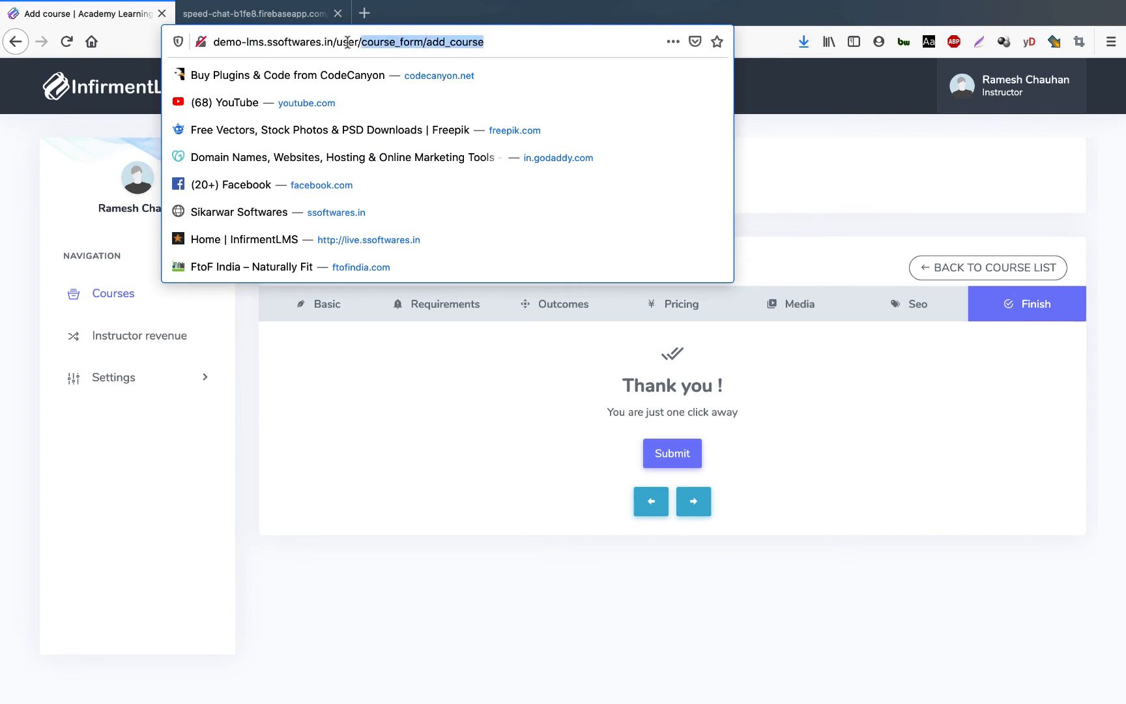
{"action": "key", "text": "BackSpace"}
{"action": "key", "text": "Return"}
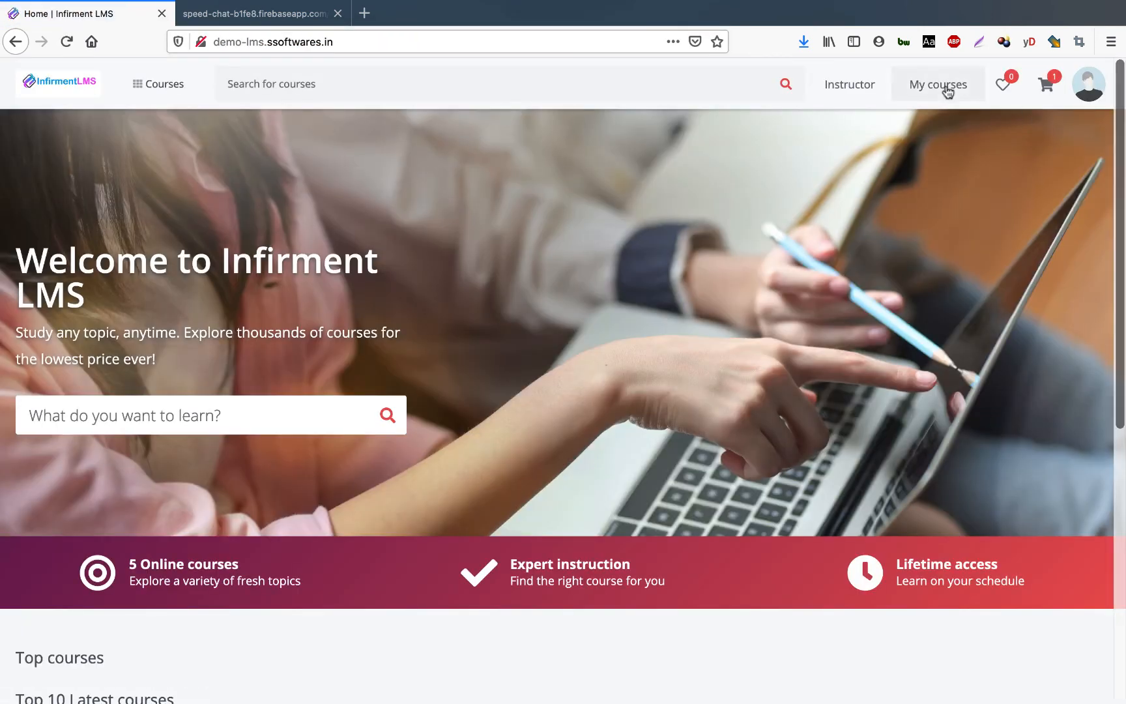
Open the Matrices lessons from My courses and try to join its live video class
{"action": "left_click", "coordinate": [948, 92]}
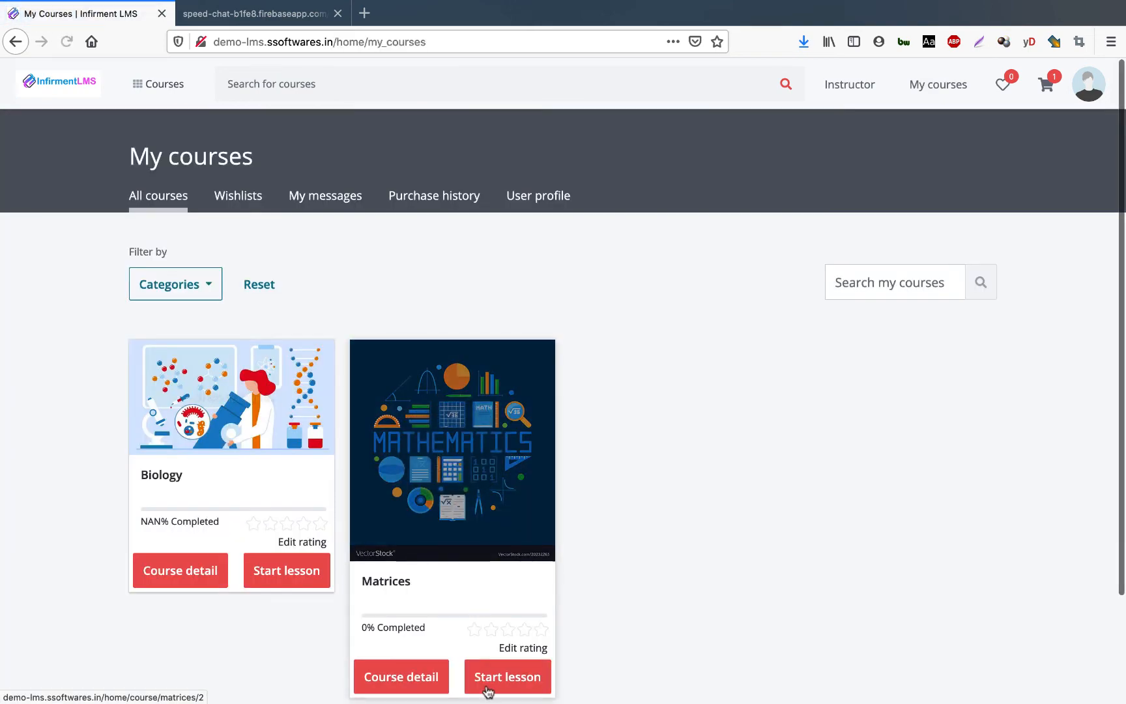
{"action": "left_click", "coordinate": [489, 692]}
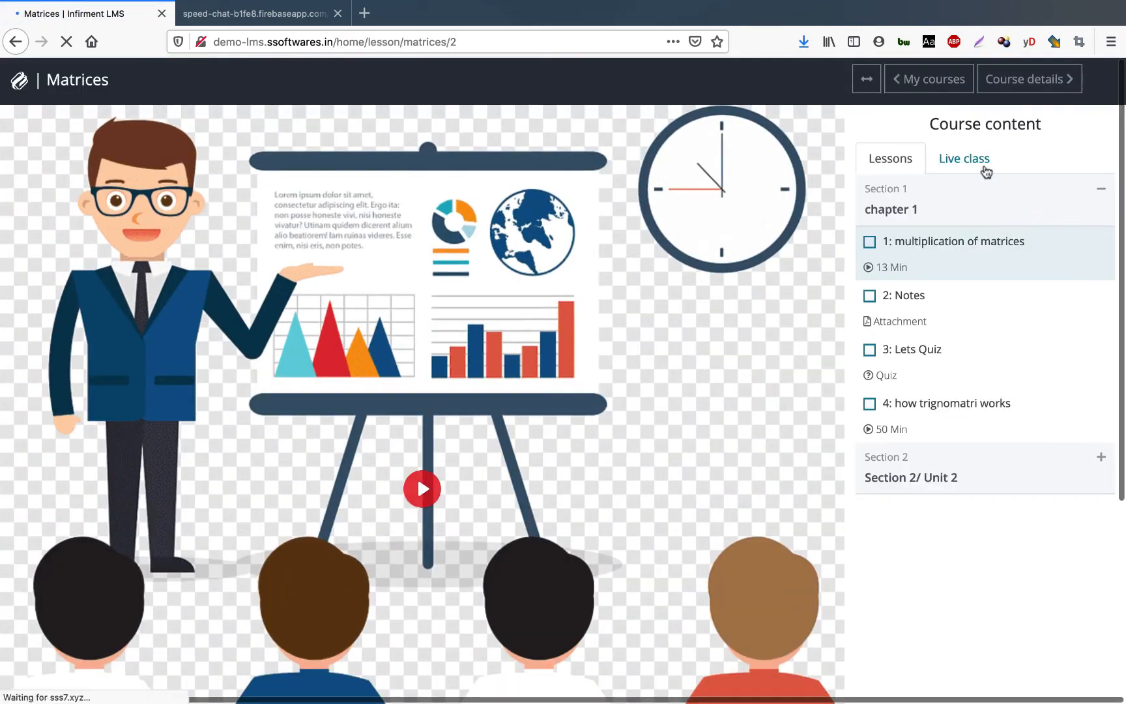
{"action": "left_click", "coordinate": [973, 163]}
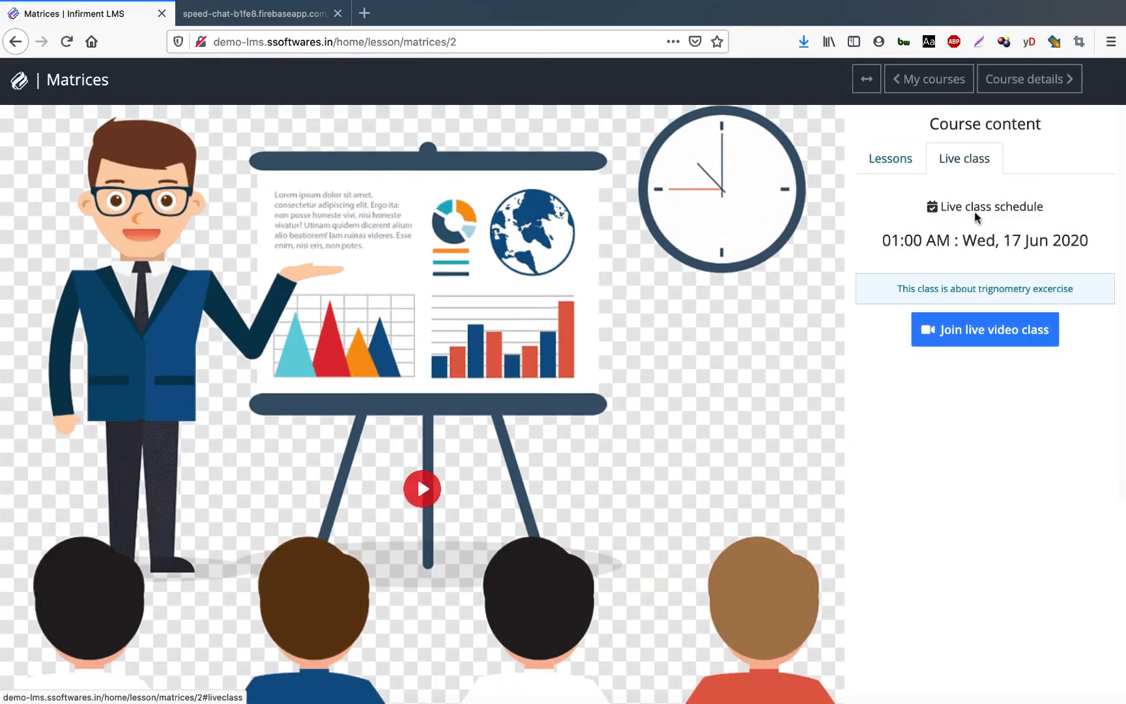
{"action": "left_click", "coordinate": [973, 338]}
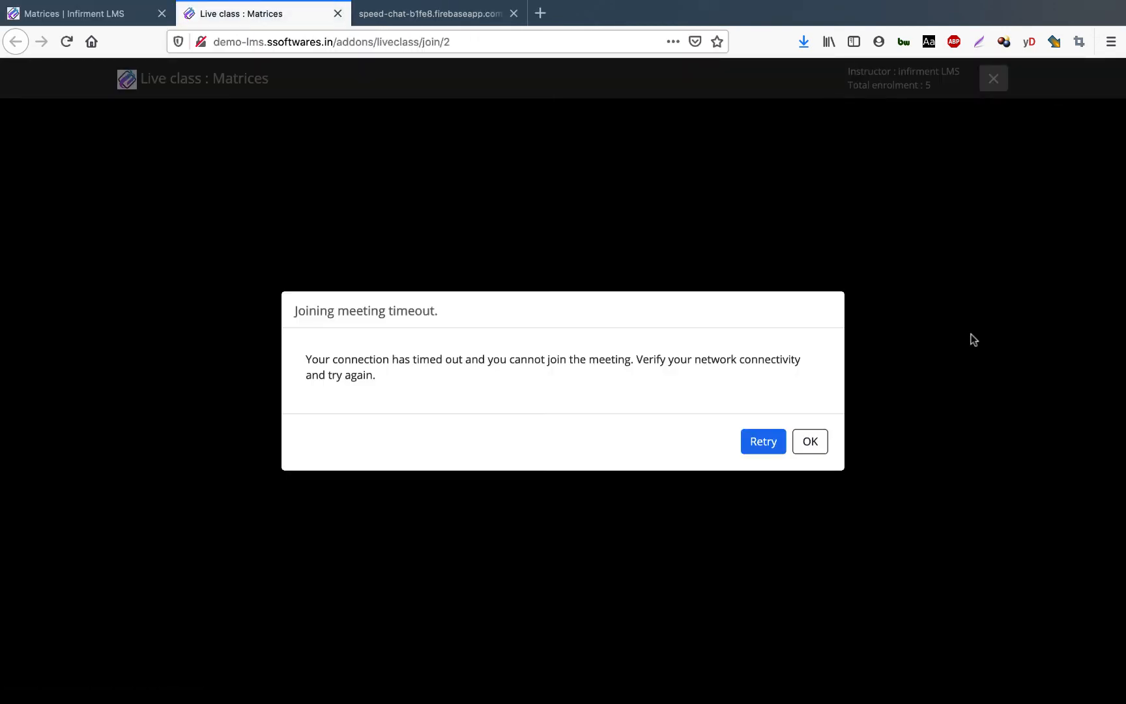
{"action": "left_click", "coordinate": [809, 443]}
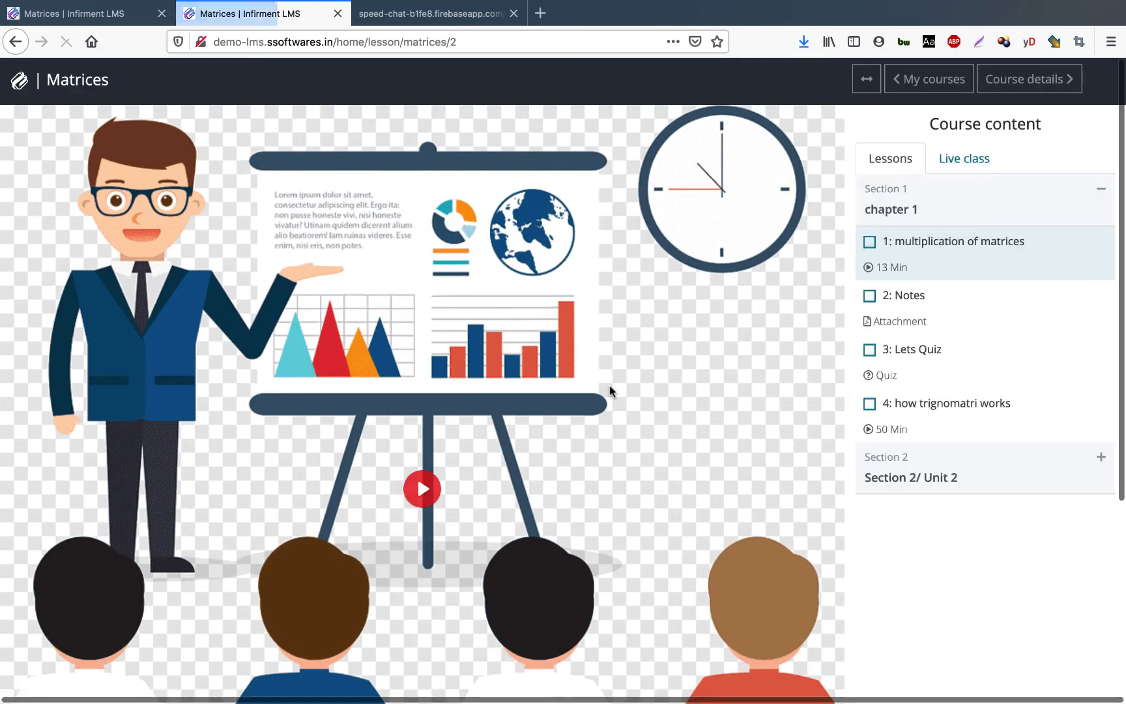
Return to the admin's course editing window and examine the basic details of the Matrices course, from title to language
{"action": "key", "text": "ctrl+Up"}
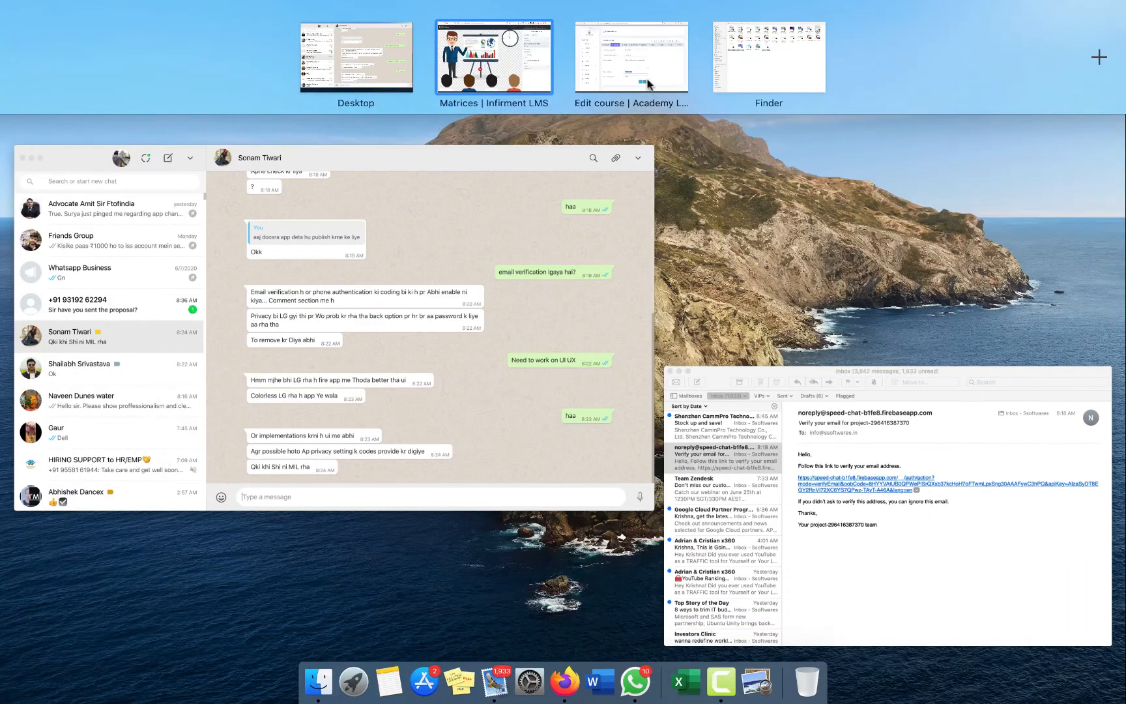
{"action": "left_click", "coordinate": [648, 81]}
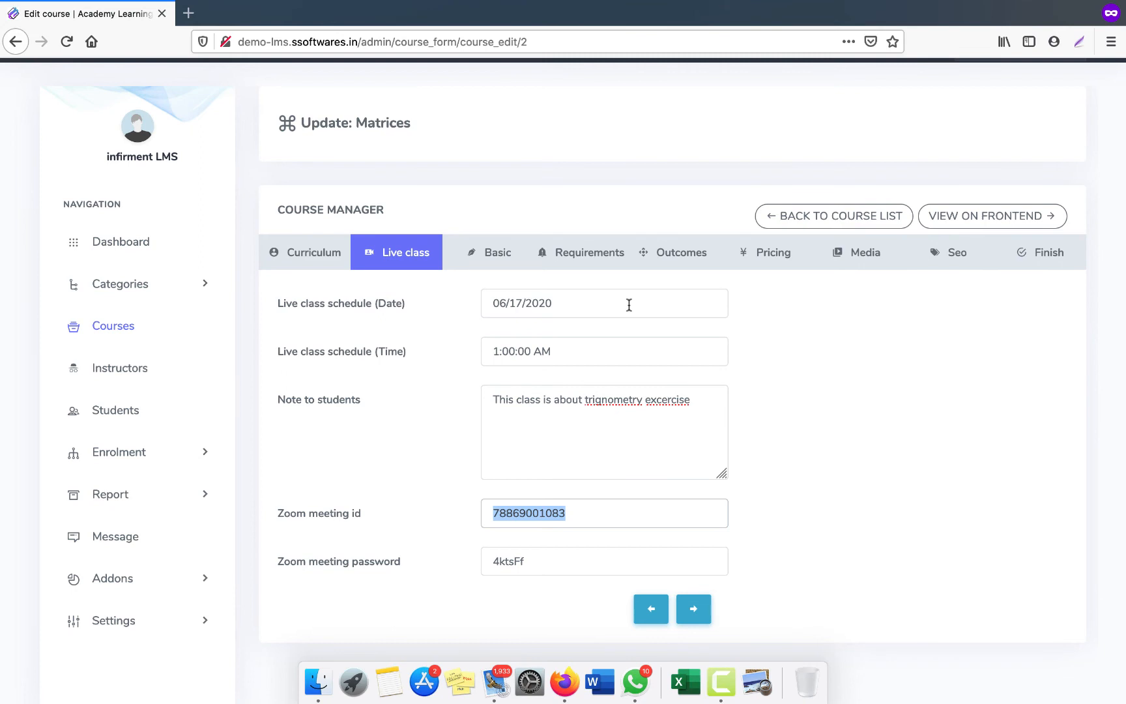
{"action": "scroll", "coordinate": [628, 305], "scroll_direction": "down", "scroll_amount": 1}
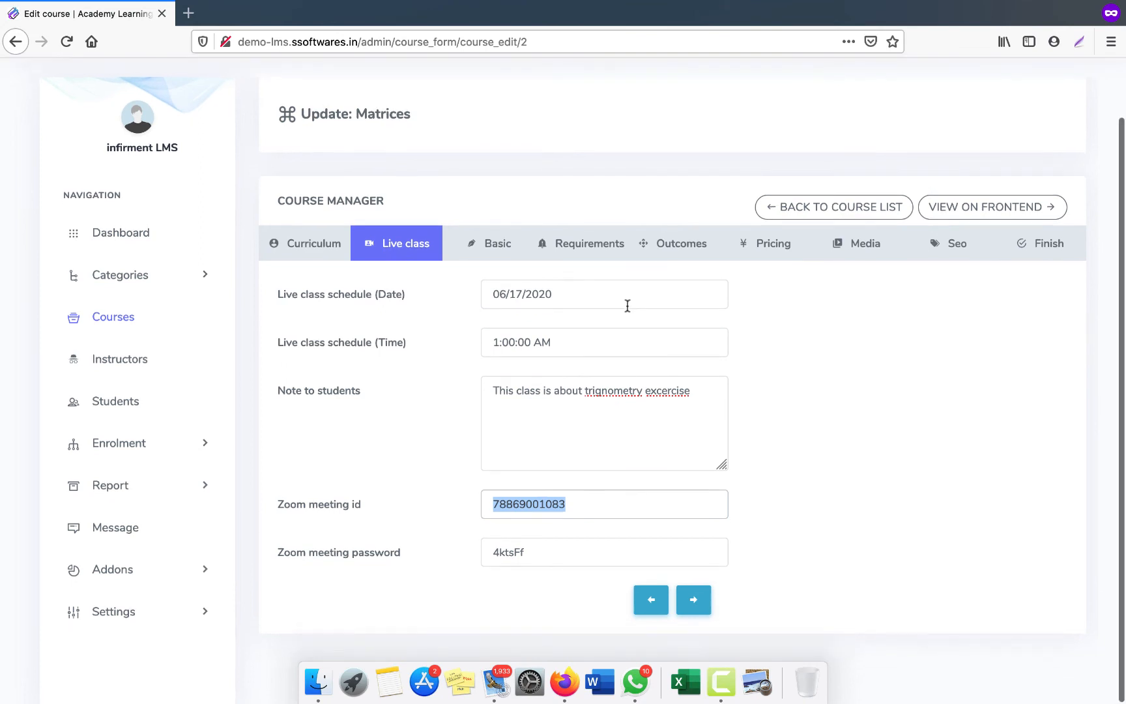
{"action": "left_click", "coordinate": [478, 257]}
{"action": "scroll", "coordinate": [464, 310], "scroll_direction": "down", "scroll_amount": 5}
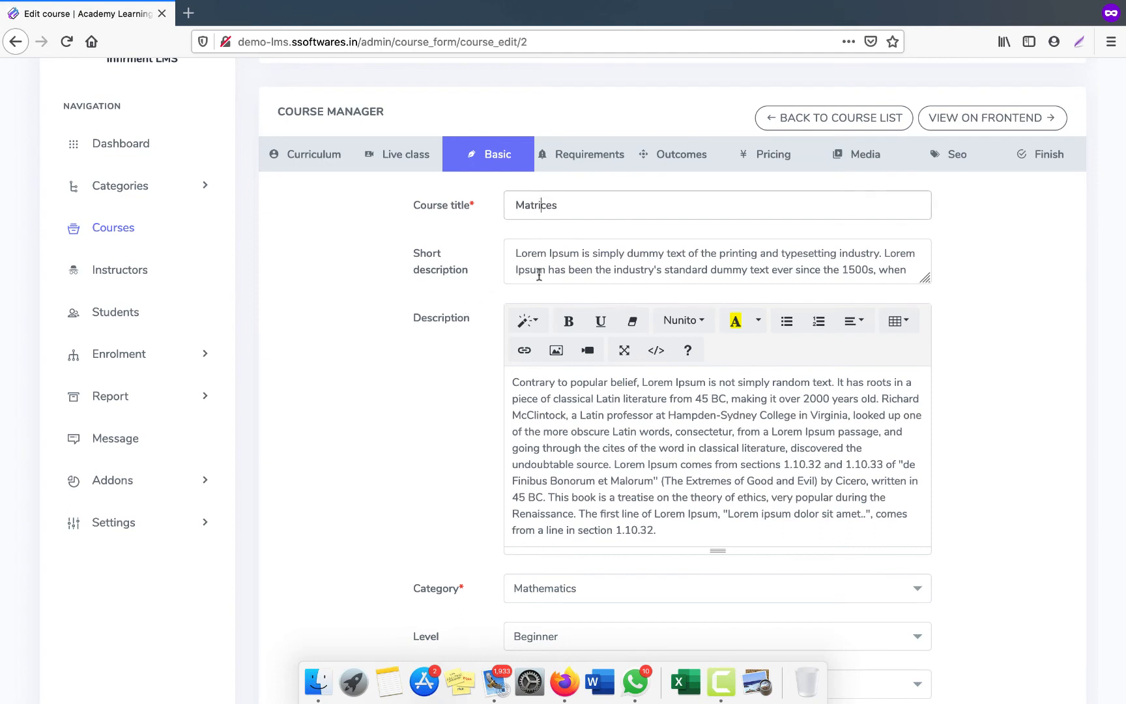
{"action": "scroll", "coordinate": [552, 367], "scroll_direction": "down", "scroll_amount": 1}
{"action": "scroll", "coordinate": [456, 444], "scroll_direction": "down", "scroll_amount": 3}
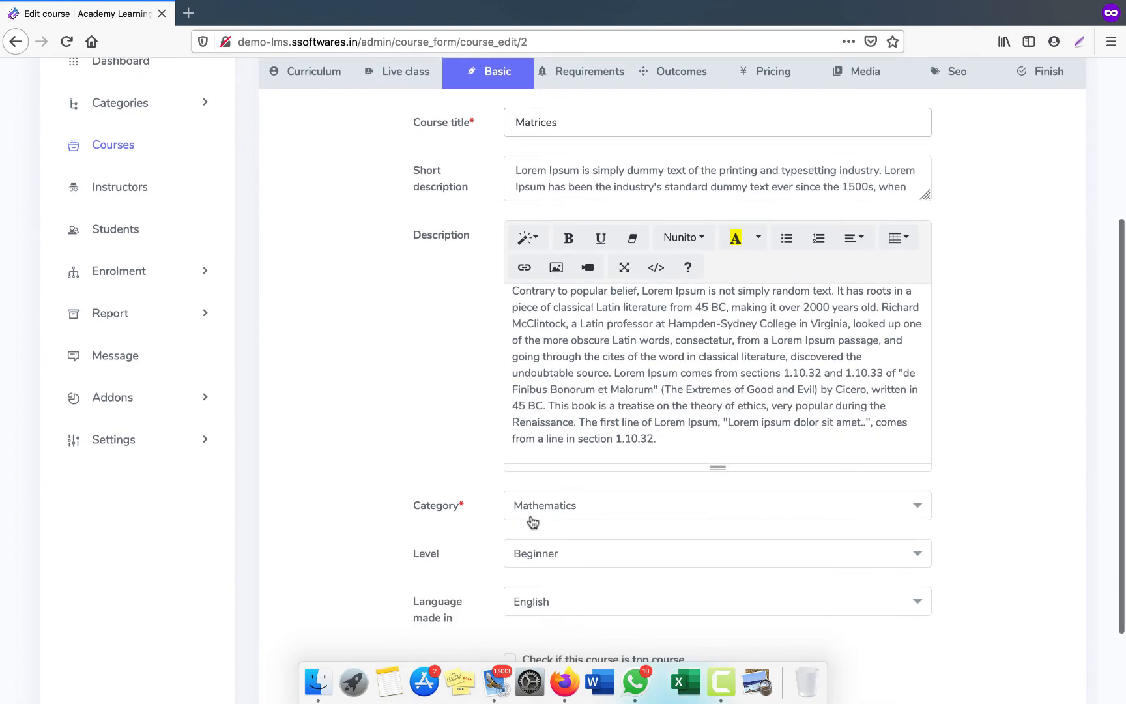
{"action": "scroll", "coordinate": [545, 616], "scroll_direction": "down", "scroll_amount": 2}
{"action": "scroll", "coordinate": [545, 616], "scroll_direction": "up", "scroll_amount": 3}
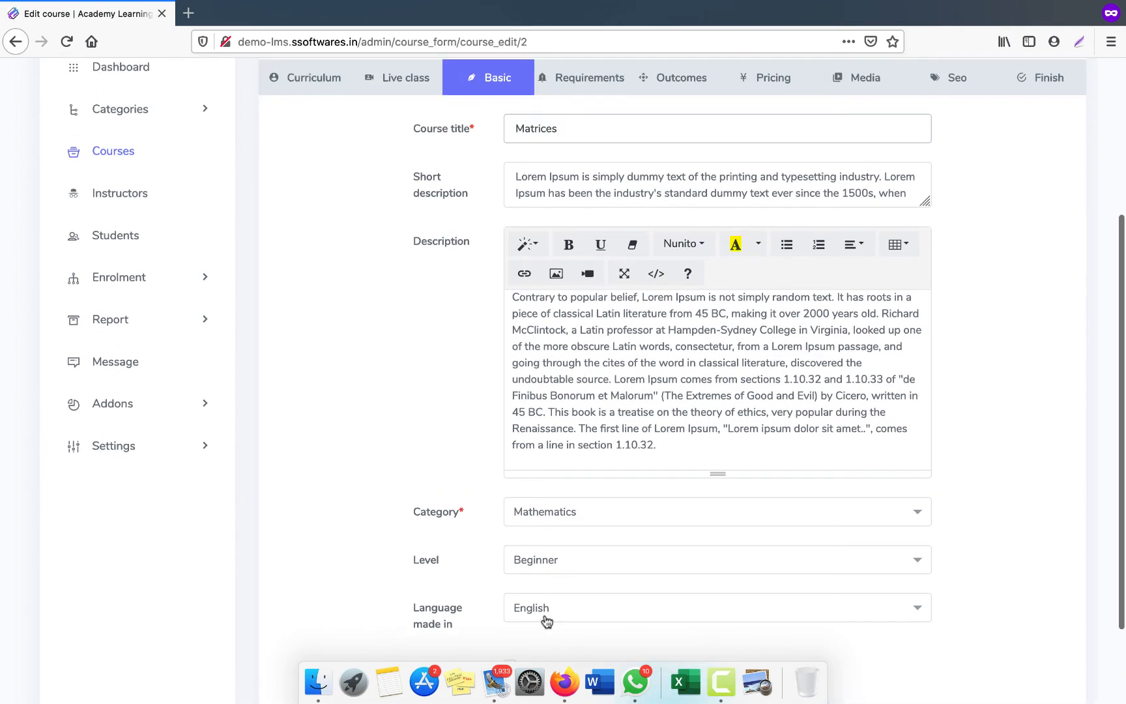
Review the Requirements, Outcomes, Pricing, Media, Seo and Finish sections of the Matrices course
{"action": "left_click", "coordinate": [586, 134]}
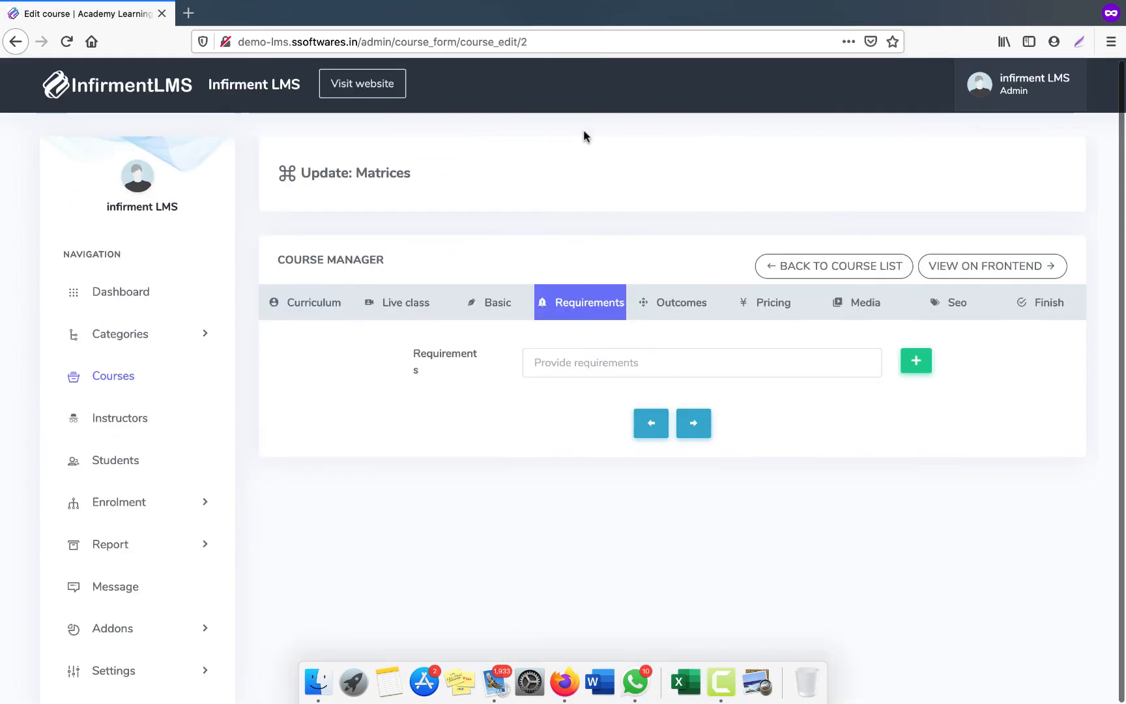
{"action": "left_click", "coordinate": [678, 312]}
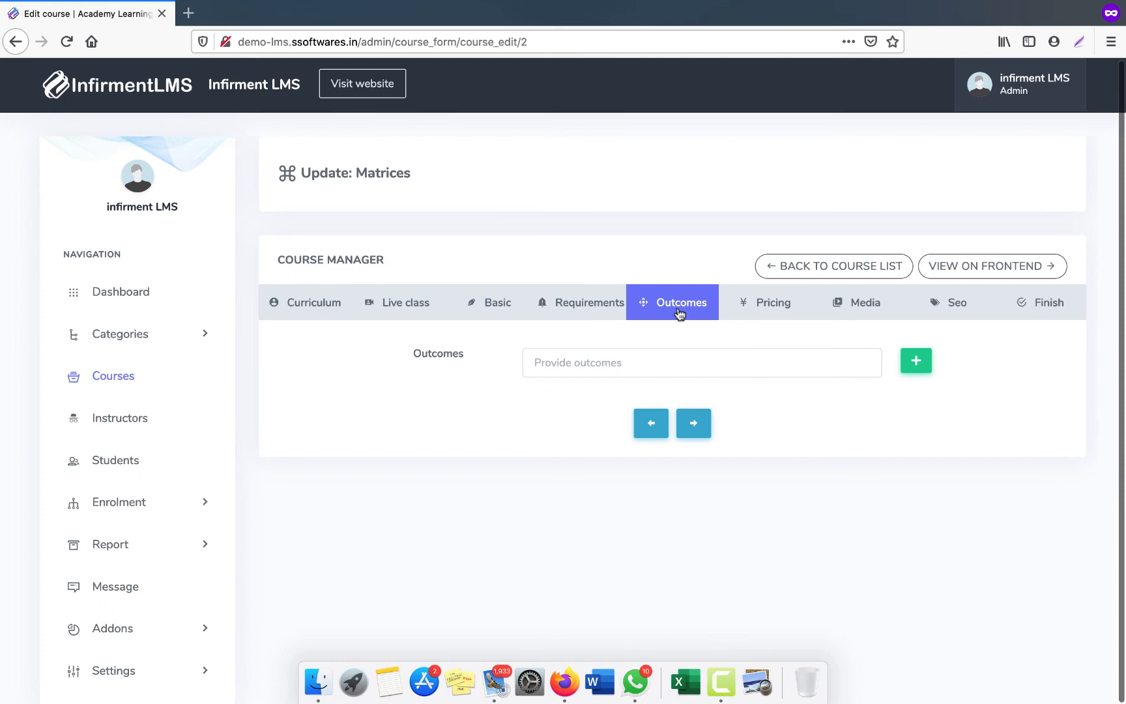
{"action": "left_click", "coordinate": [782, 304]}
{"action": "left_click", "coordinate": [865, 293]}
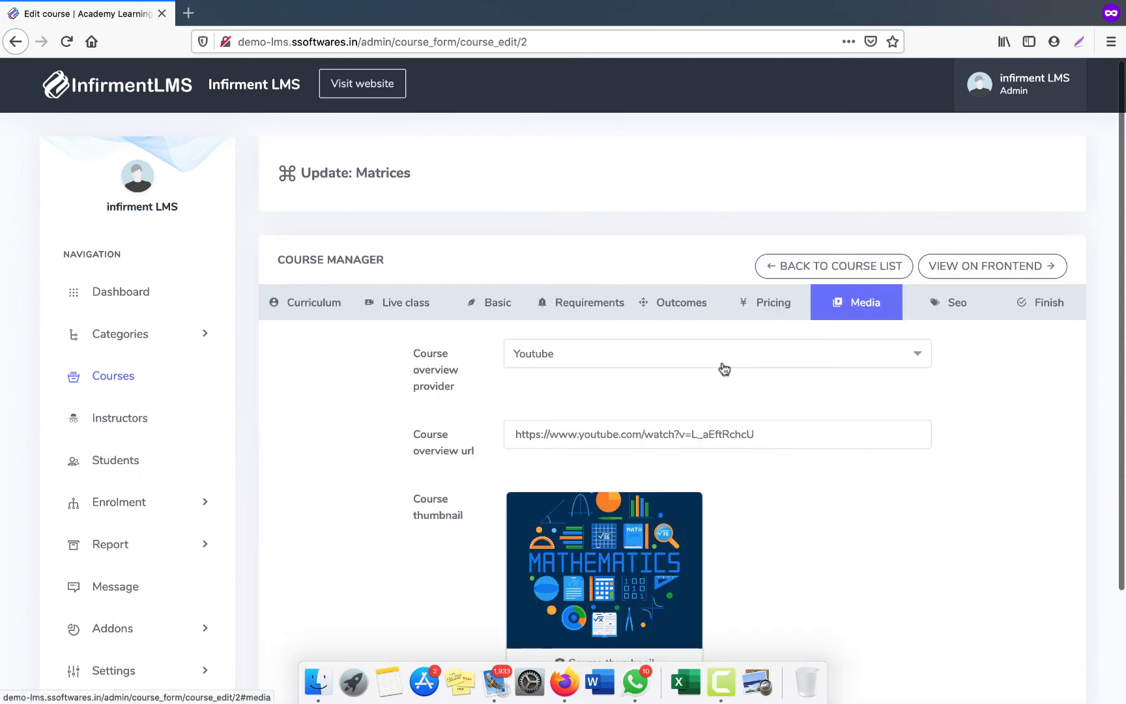
{"action": "scroll", "coordinate": [722, 365], "scroll_direction": "down", "scroll_amount": 3}
{"action": "scroll", "coordinate": [815, 326], "scroll_direction": "up", "scroll_amount": 1}
{"action": "left_click", "coordinate": [952, 239]}
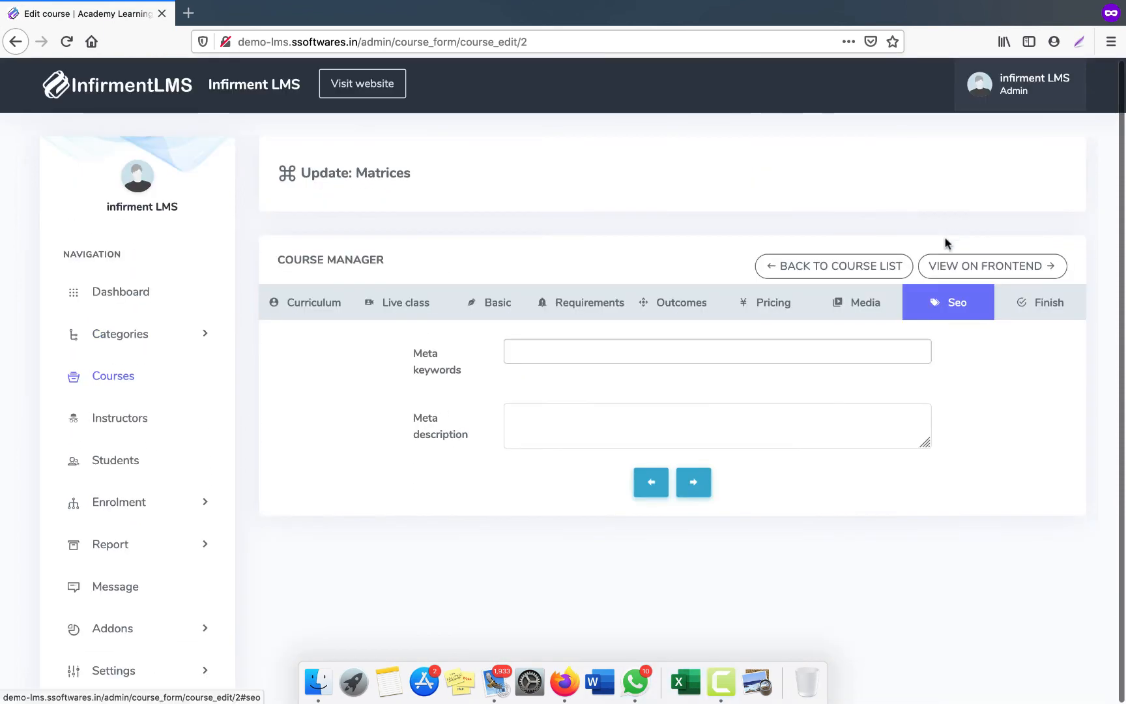
{"action": "left_click", "coordinate": [1064, 300]}
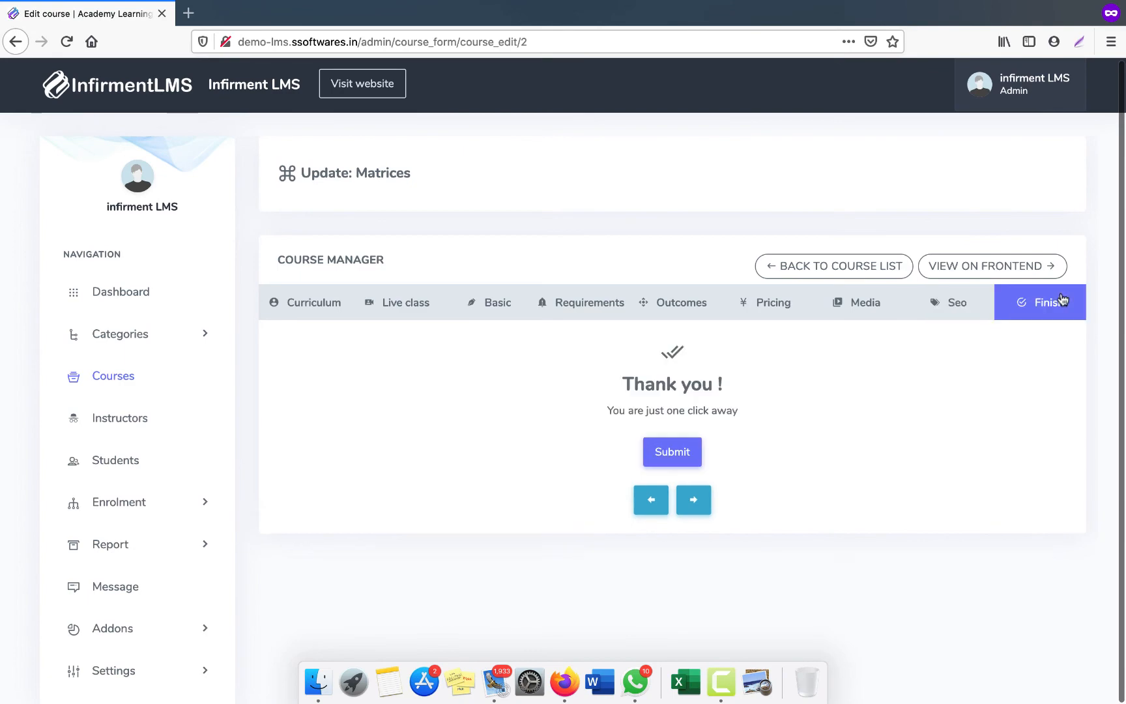
Examine the sections, lessons and quiz in the Matrices curriculum
{"action": "left_click", "coordinate": [313, 305]}
{"action": "scroll", "coordinate": [604, 541], "scroll_direction": "down", "scroll_amount": 5}
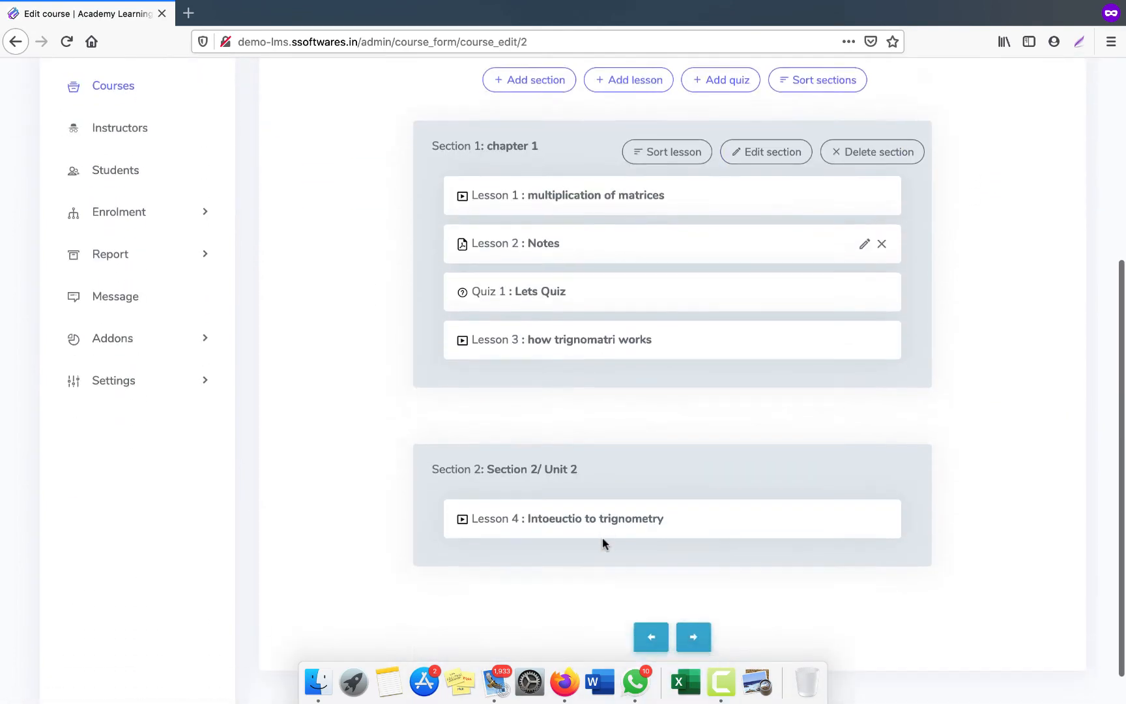
{"action": "scroll", "coordinate": [604, 533], "scroll_direction": "up", "scroll_amount": 4}
Open the admin's instructor list and check the actions available for the listed instructor
{"action": "left_click", "coordinate": [128, 373]}
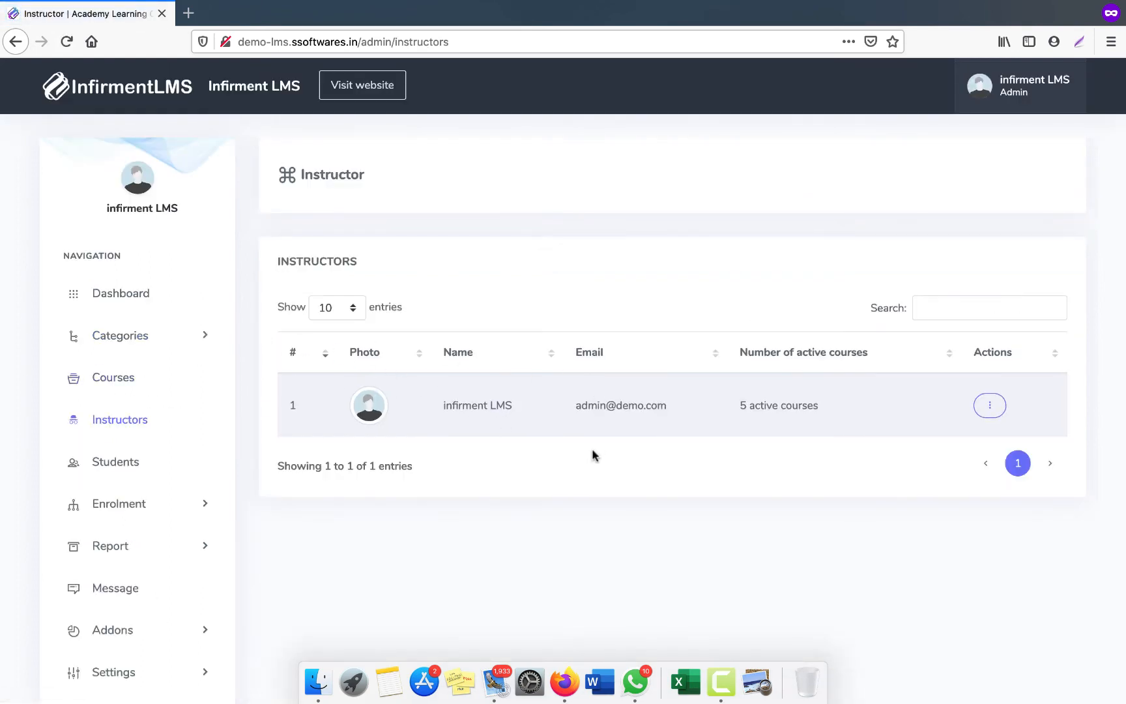
{"action": "left_click", "coordinate": [987, 408]}
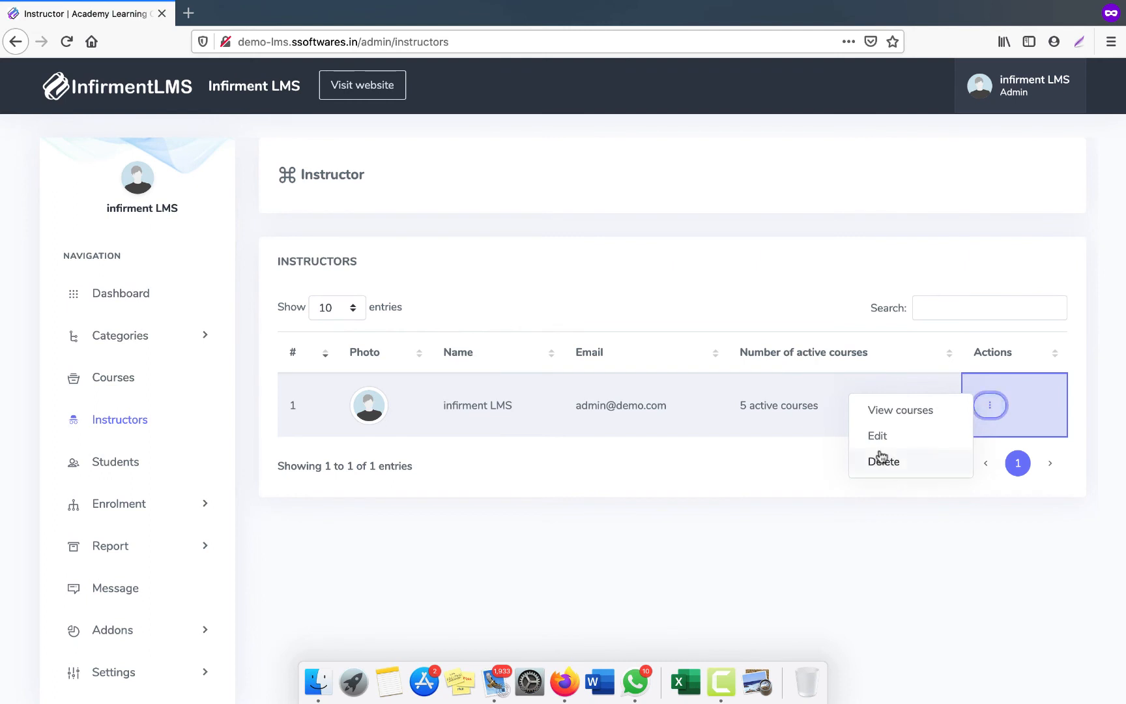
{"action": "left_click", "coordinate": [715, 497]}
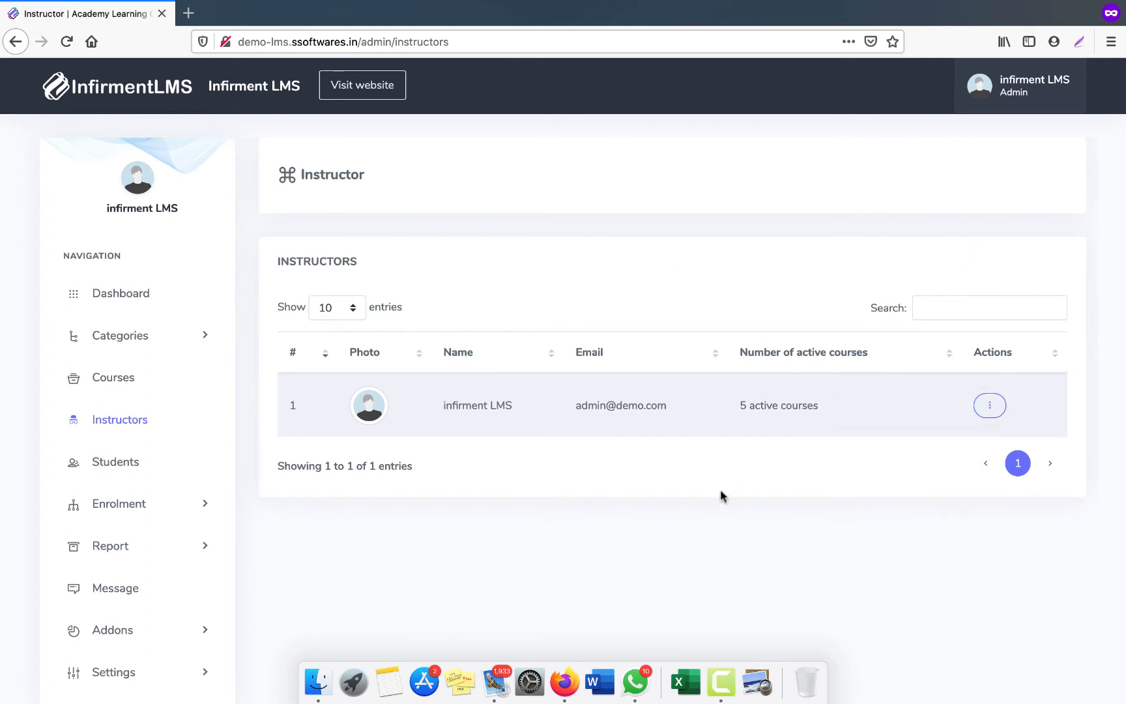
Open the student list and examine which courses each student is enrolled in
{"action": "left_click", "coordinate": [124, 462]}
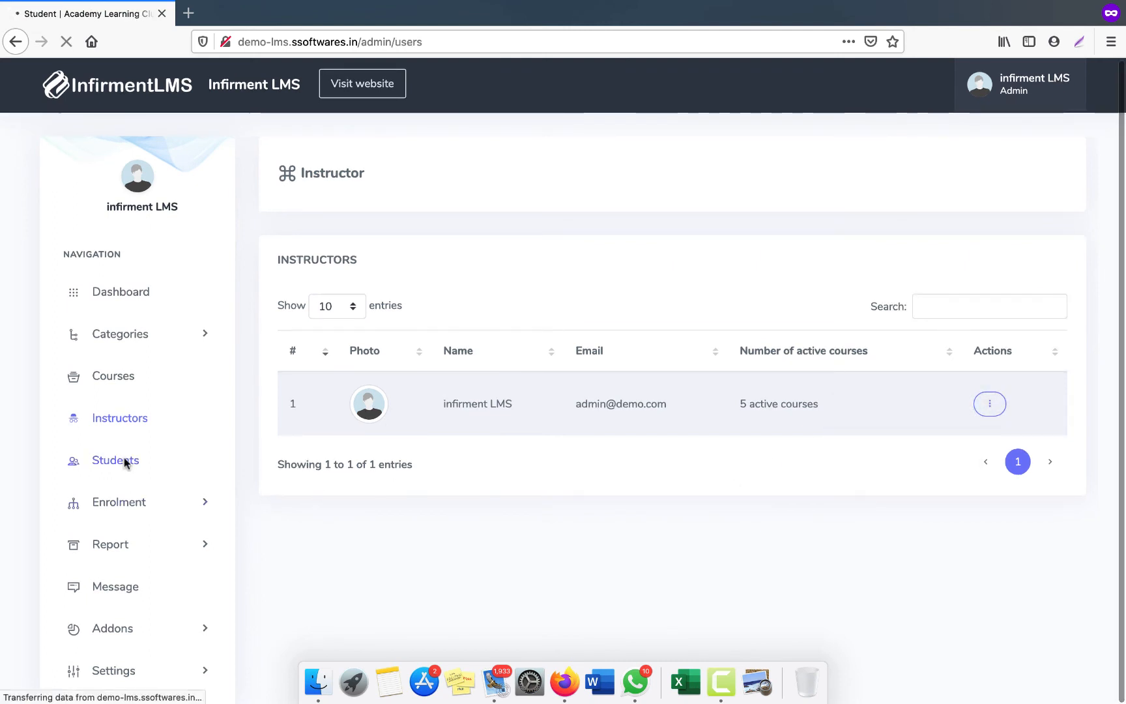
{"action": "scroll", "coordinate": [502, 427], "scroll_direction": "down", "scroll_amount": 4}
{"action": "scroll", "coordinate": [503, 427], "scroll_direction": "up", "scroll_amount": 3}
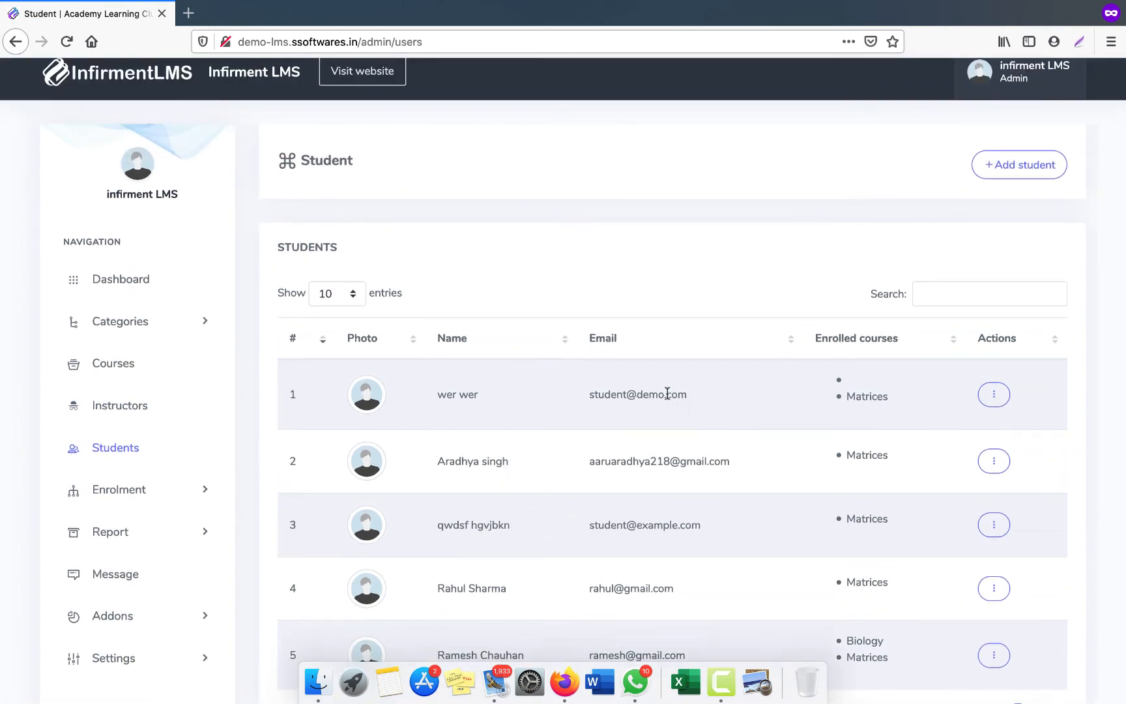
{"action": "scroll", "coordinate": [667, 393], "scroll_direction": "down", "scroll_amount": 2}
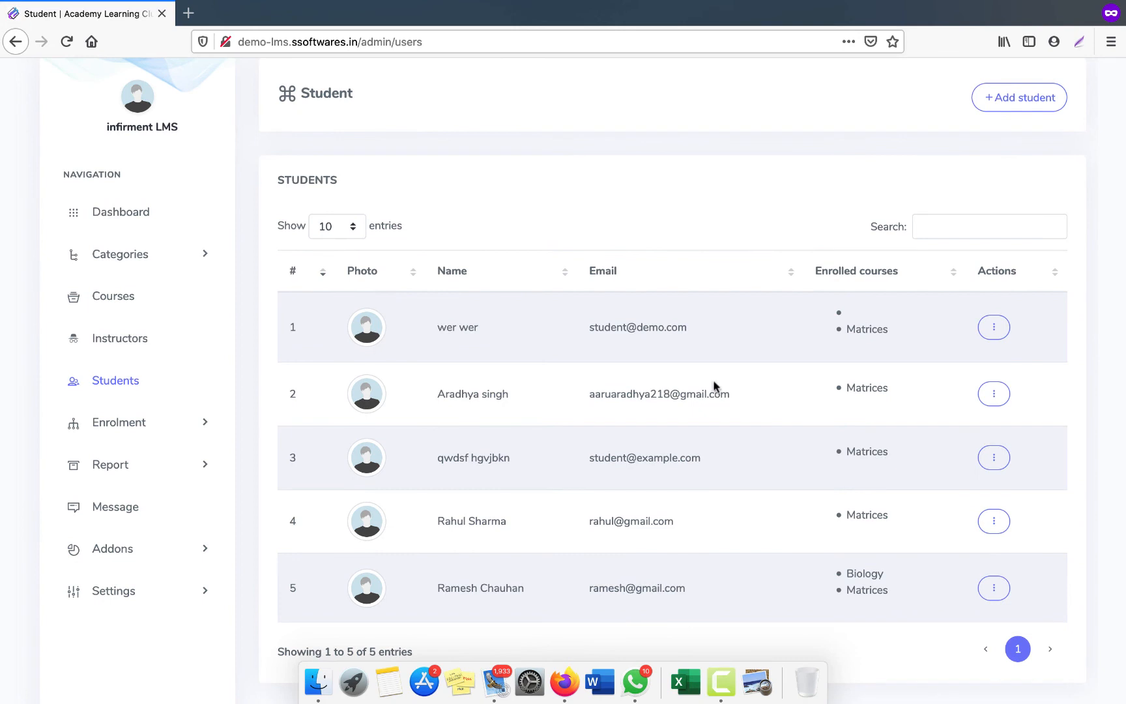
{"action": "left_click_drag", "start_coordinate": [850, 318], "coordinate": [871, 509]}
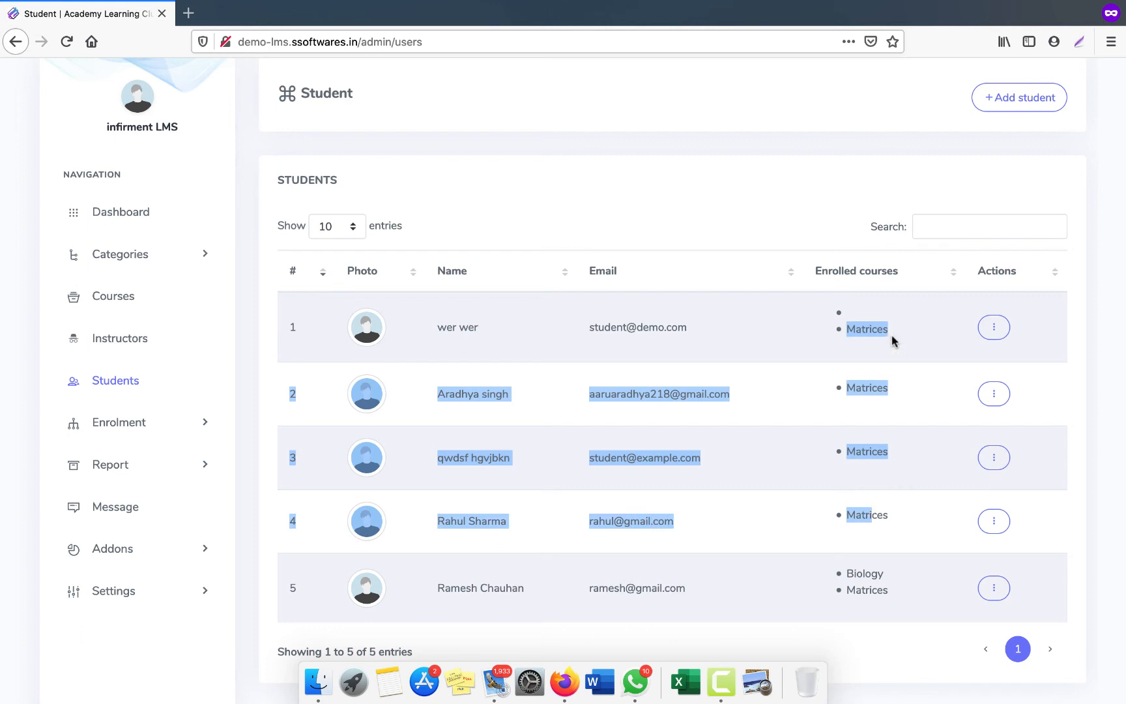
{"action": "left_click_drag", "start_coordinate": [893, 340], "coordinate": [880, 329]}
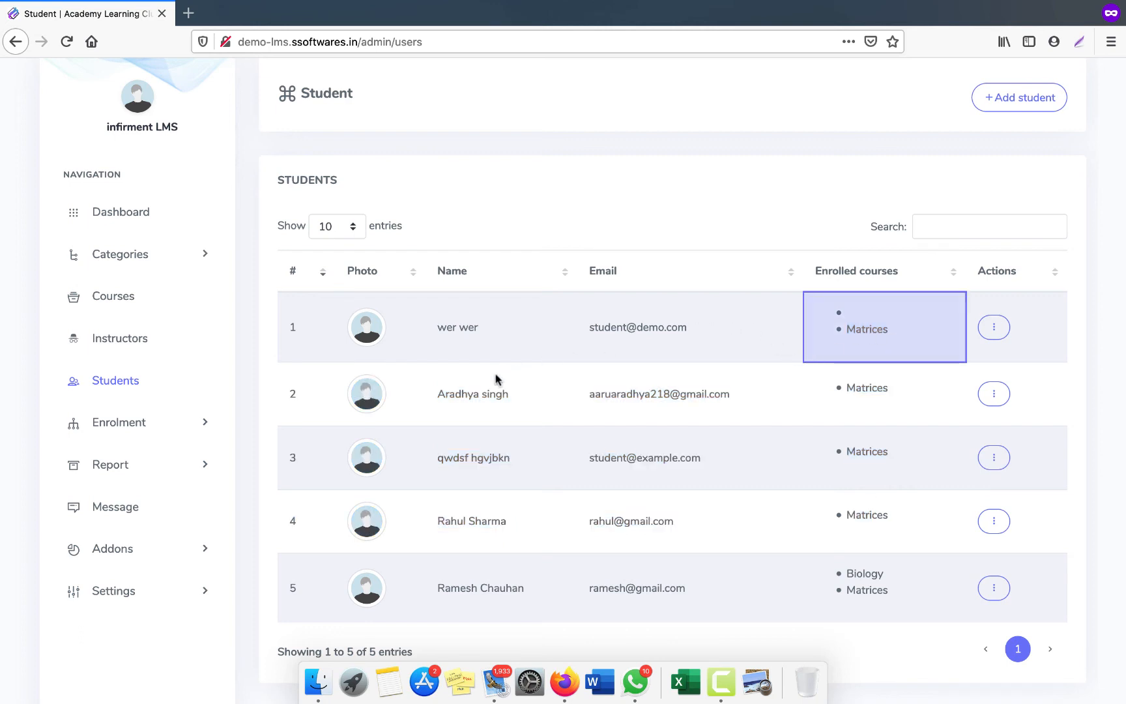
{"action": "left_click", "coordinate": [490, 410], "text": "super"}
{"action": "left_click", "coordinate": [863, 391], "text": "super"}
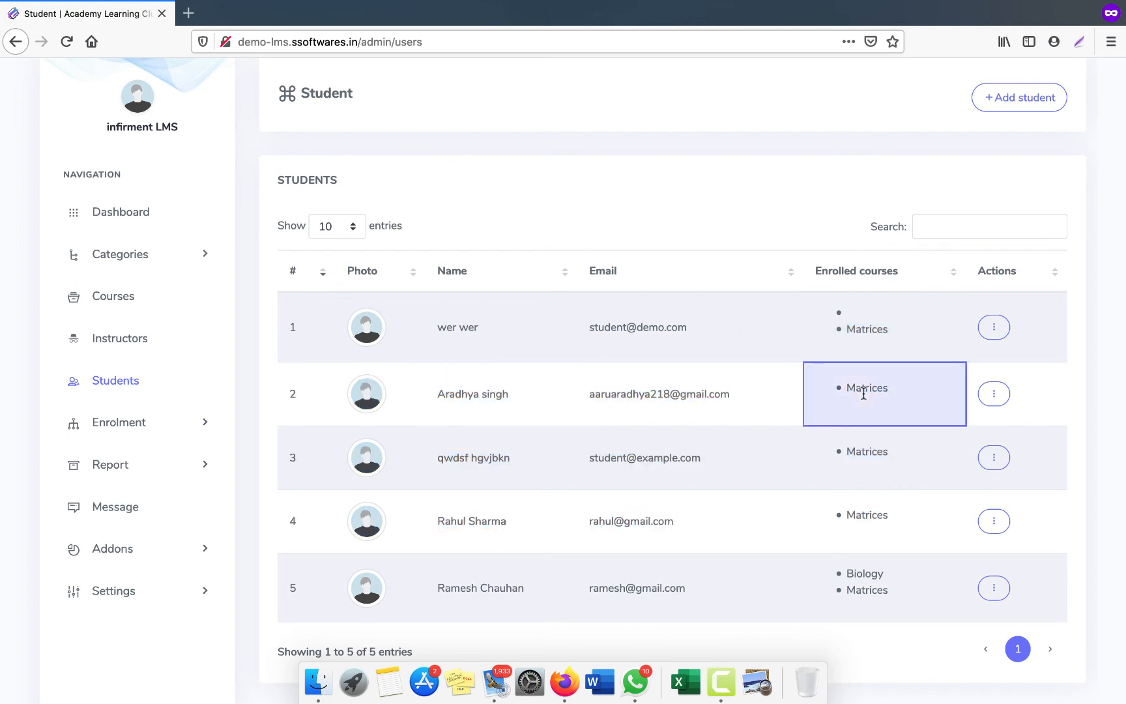
Examine the last listed student's enrolled courses and check the actions available for that student
{"action": "scroll", "coordinate": [865, 394], "scroll_direction": "down", "scroll_amount": 1}
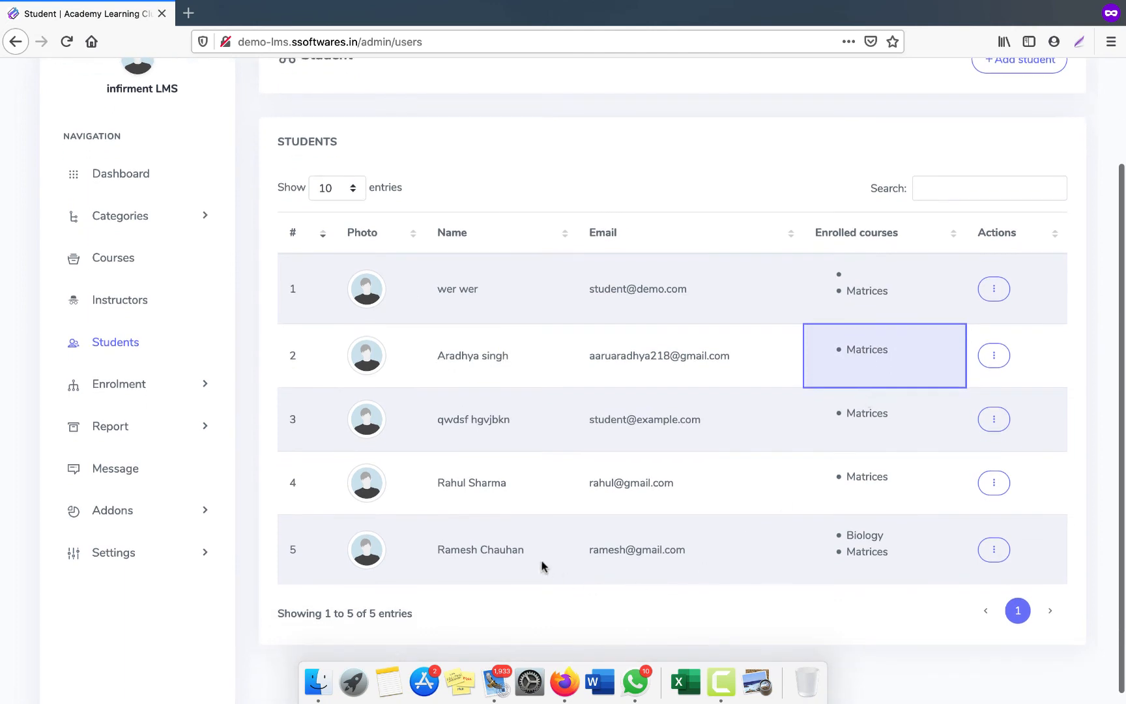
{"action": "left_click", "coordinate": [474, 548], "text": "super"}
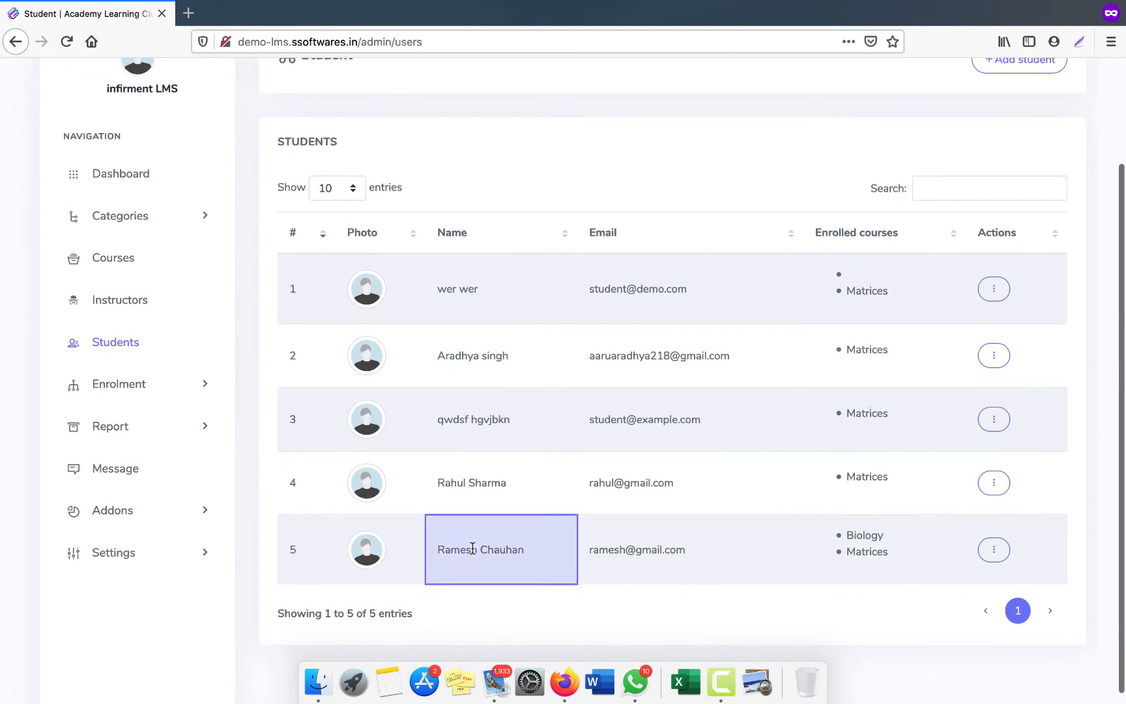
{"action": "double_click", "coordinate": [867, 552]}
{"action": "left_click_drag", "start_coordinate": [853, 528], "coordinate": [864, 553]}
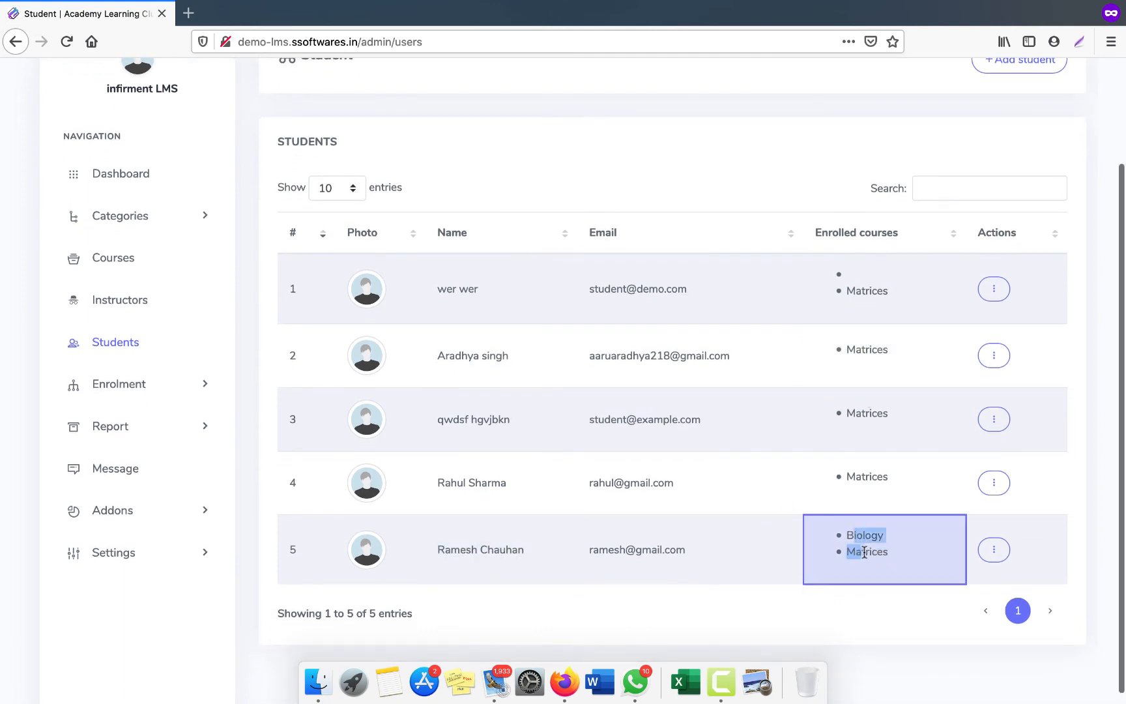
{"action": "left_click", "coordinate": [989, 549]}
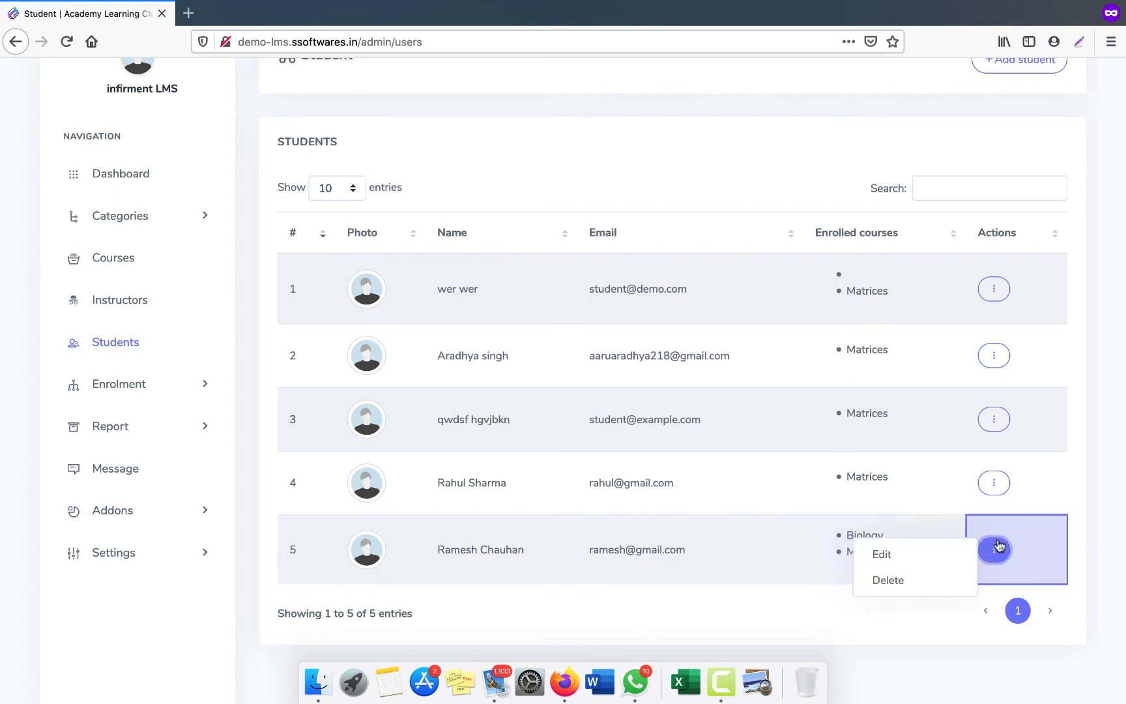
{"action": "left_click", "coordinate": [706, 556]}
Enrol the last listed student in the Complete Physics for class 12th course
{"action": "left_click", "coordinate": [142, 384]}
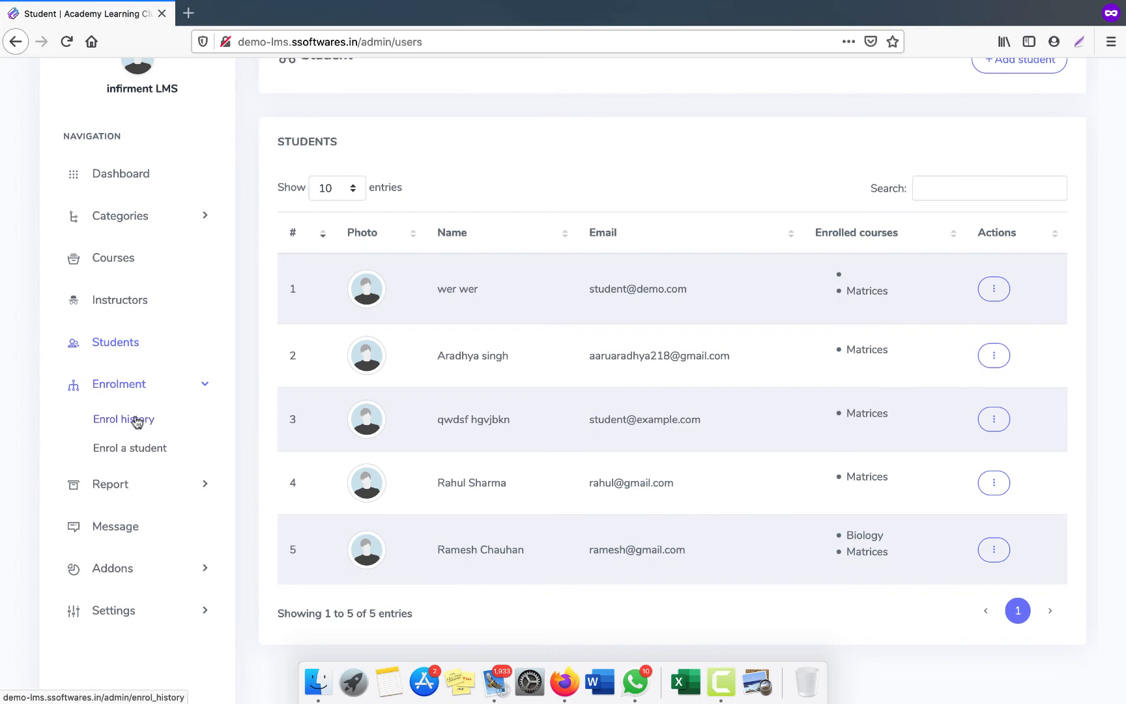
{"action": "left_click", "coordinate": [134, 449]}
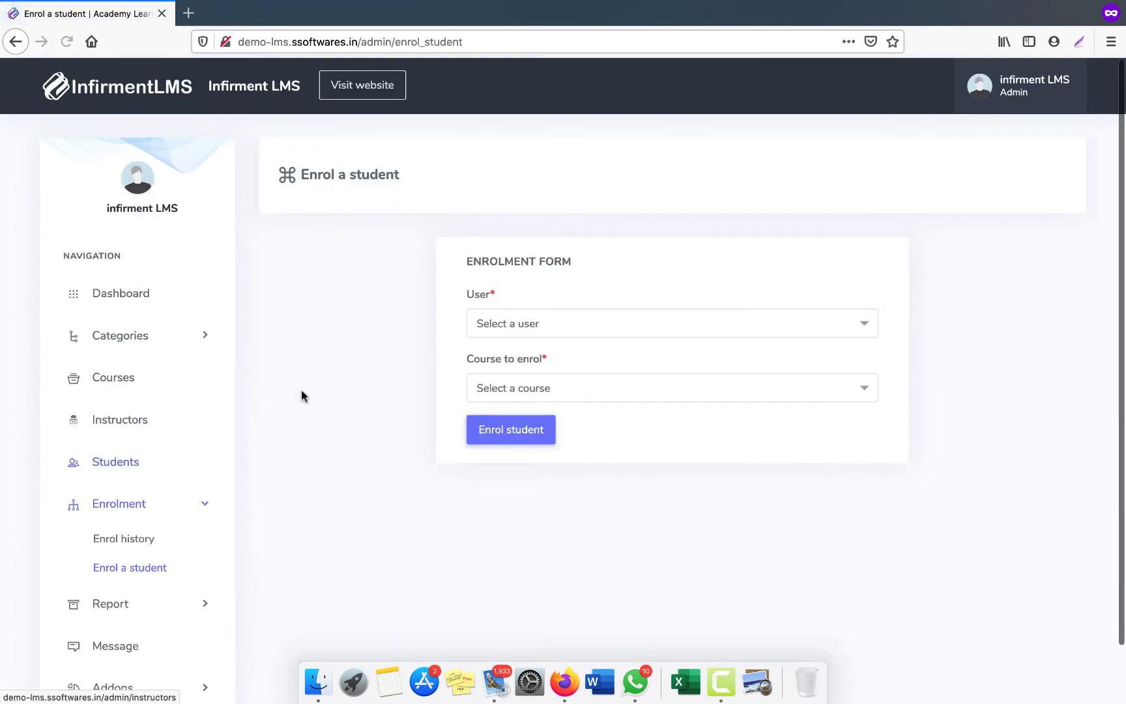
{"action": "left_click", "coordinate": [533, 335]}
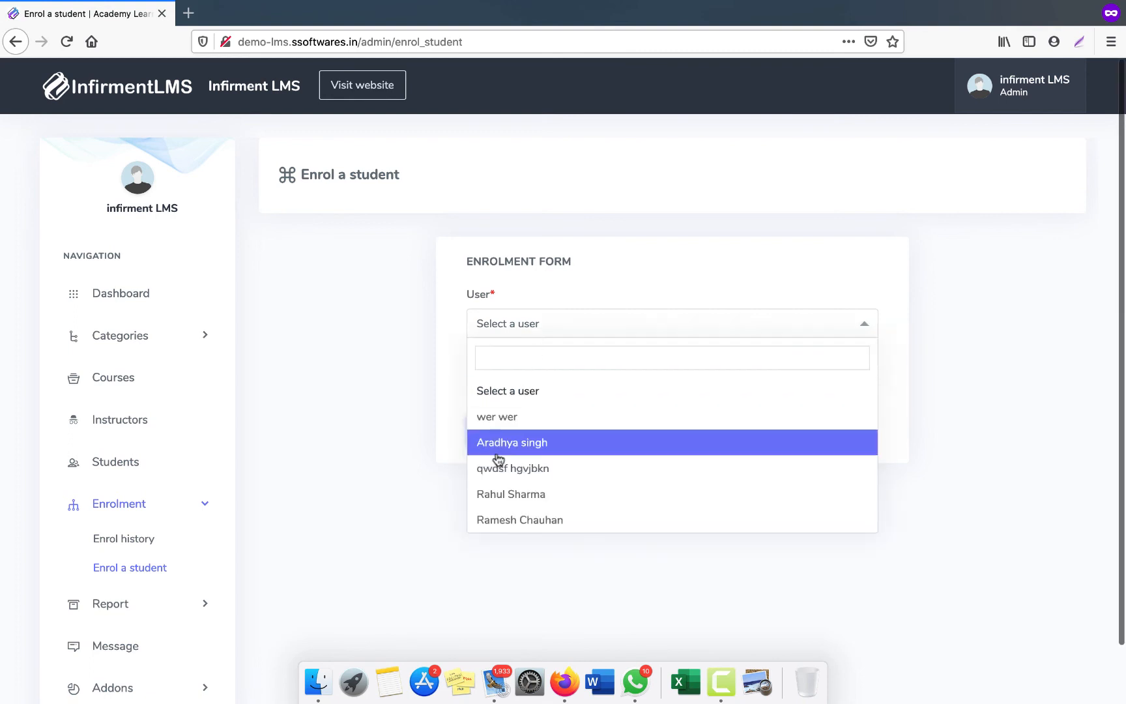
{"action": "left_click", "coordinate": [508, 521]}
{"action": "left_click", "coordinate": [597, 390]}
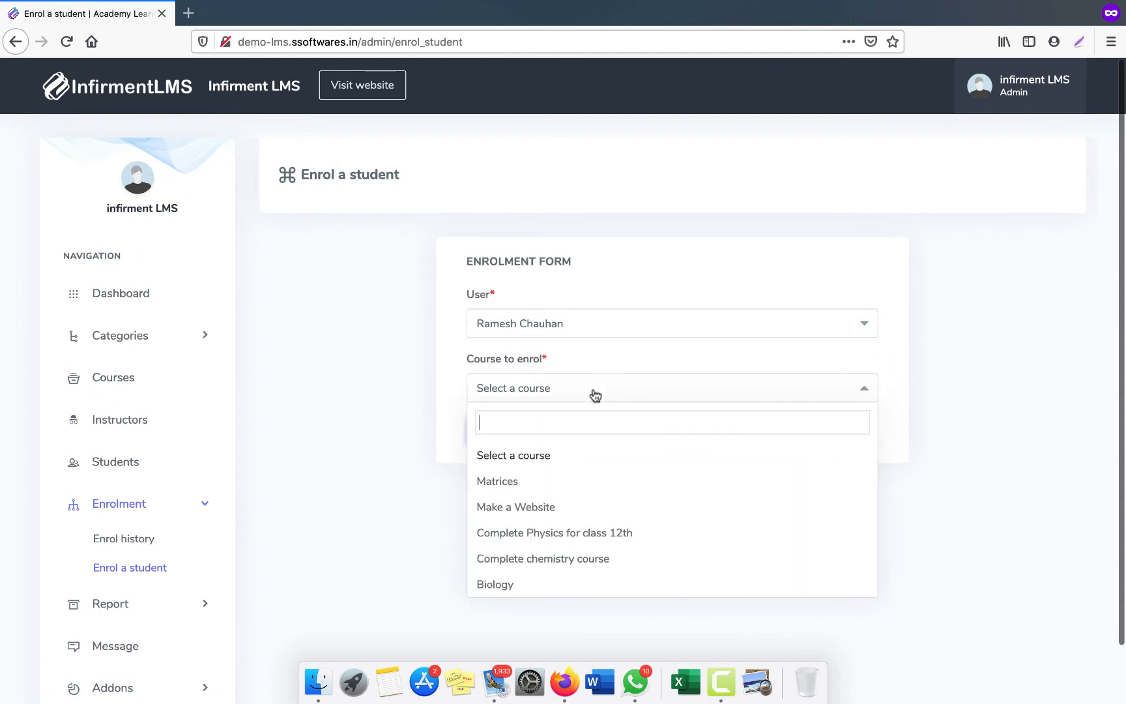
{"action": "left_click", "coordinate": [560, 534]}
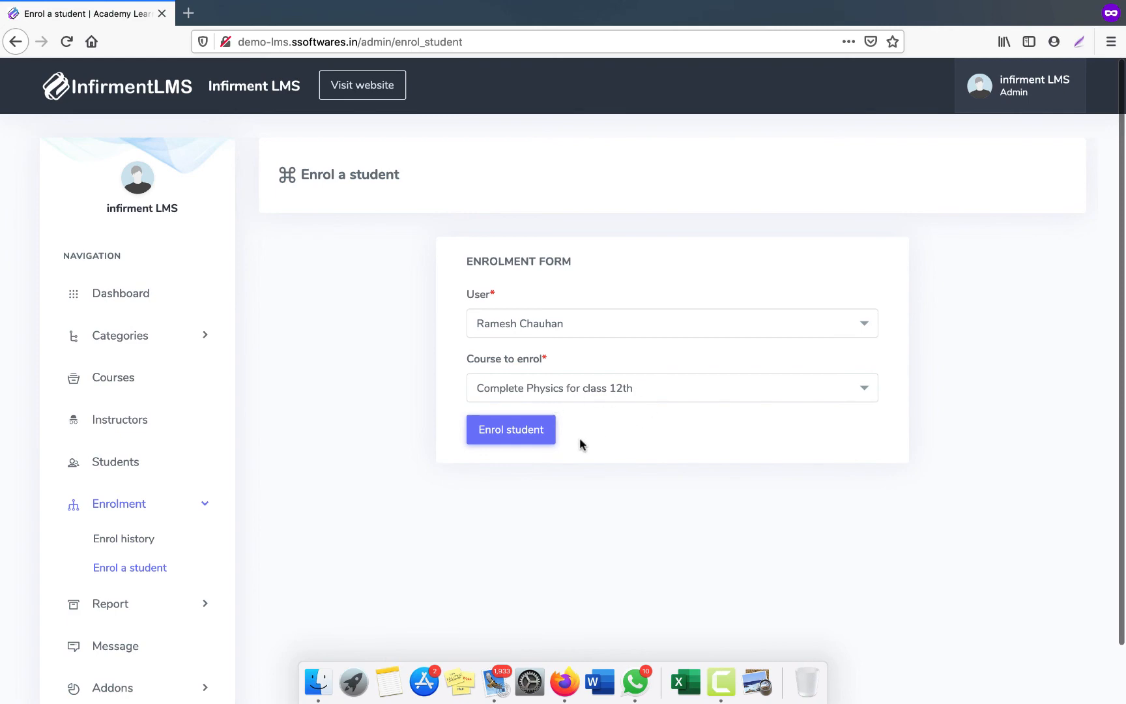
{"action": "left_click", "coordinate": [520, 431]}
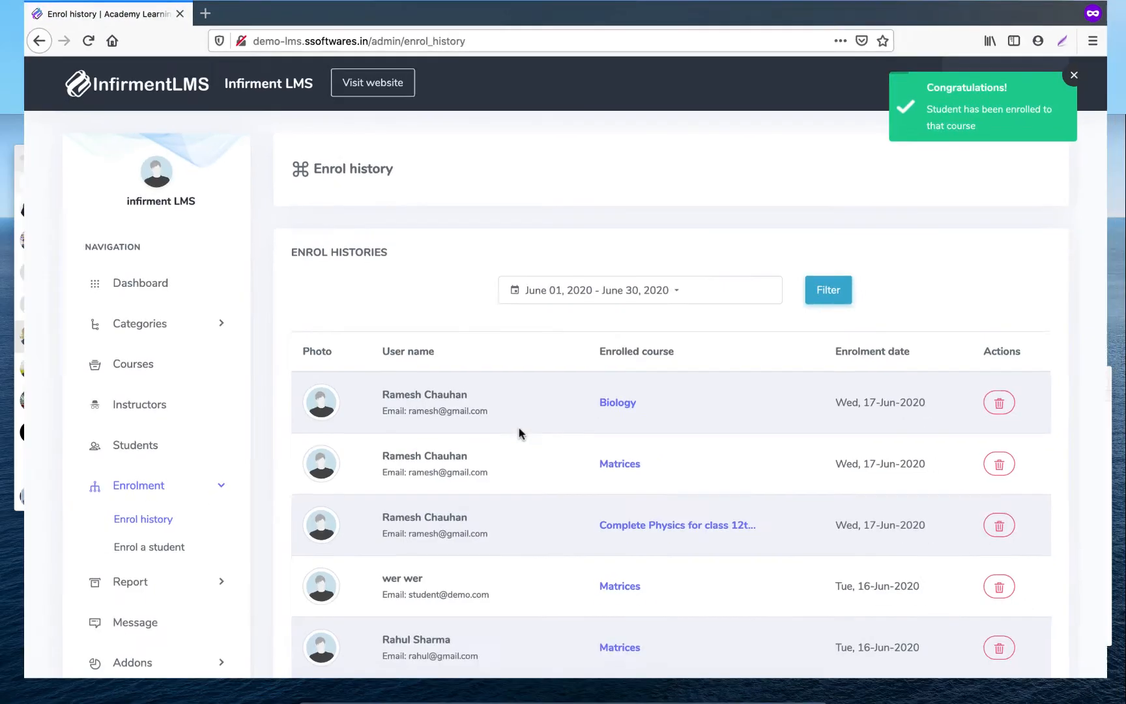
Switch to the student's browser window and check the enrolled courses on the My courses page
{"action": "key", "text": "ctrl+Up"}
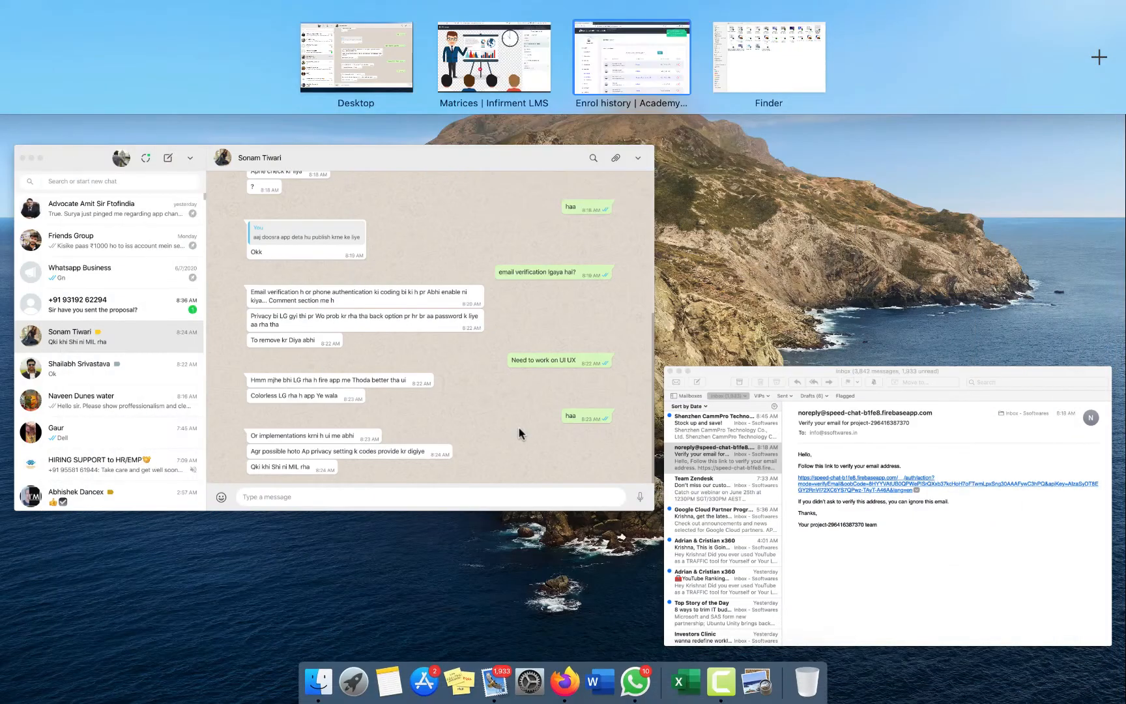
{"action": "left_click", "coordinate": [480, 83]}
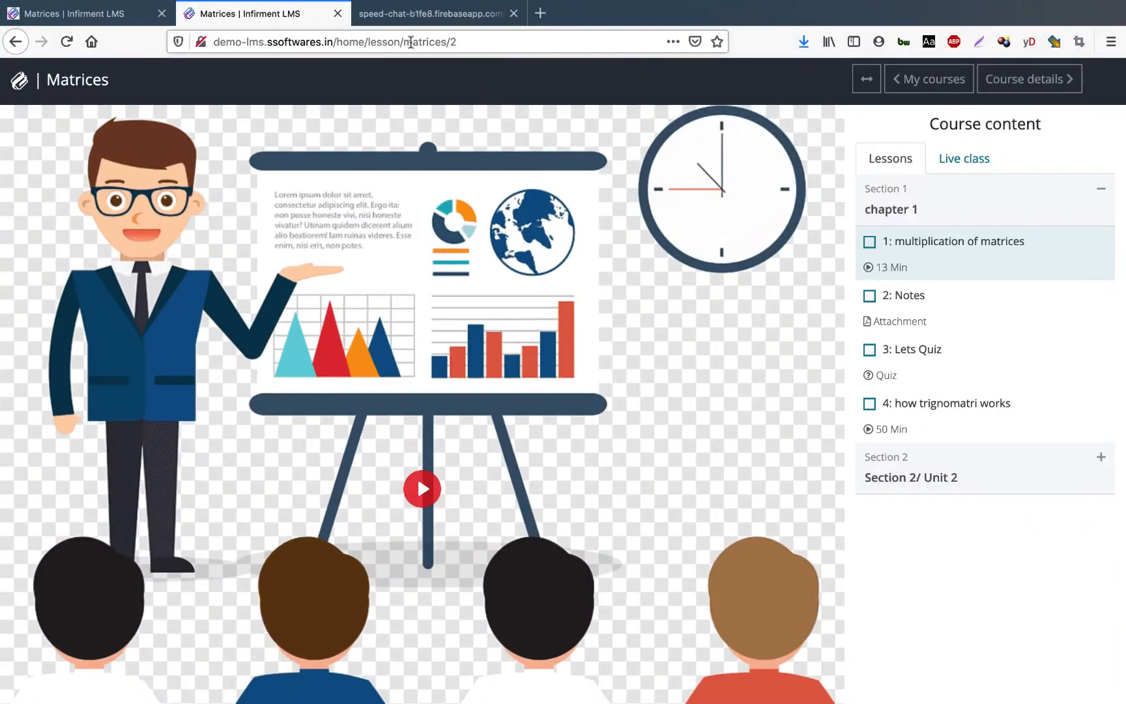
{"action": "left_click", "coordinate": [136, 11]}
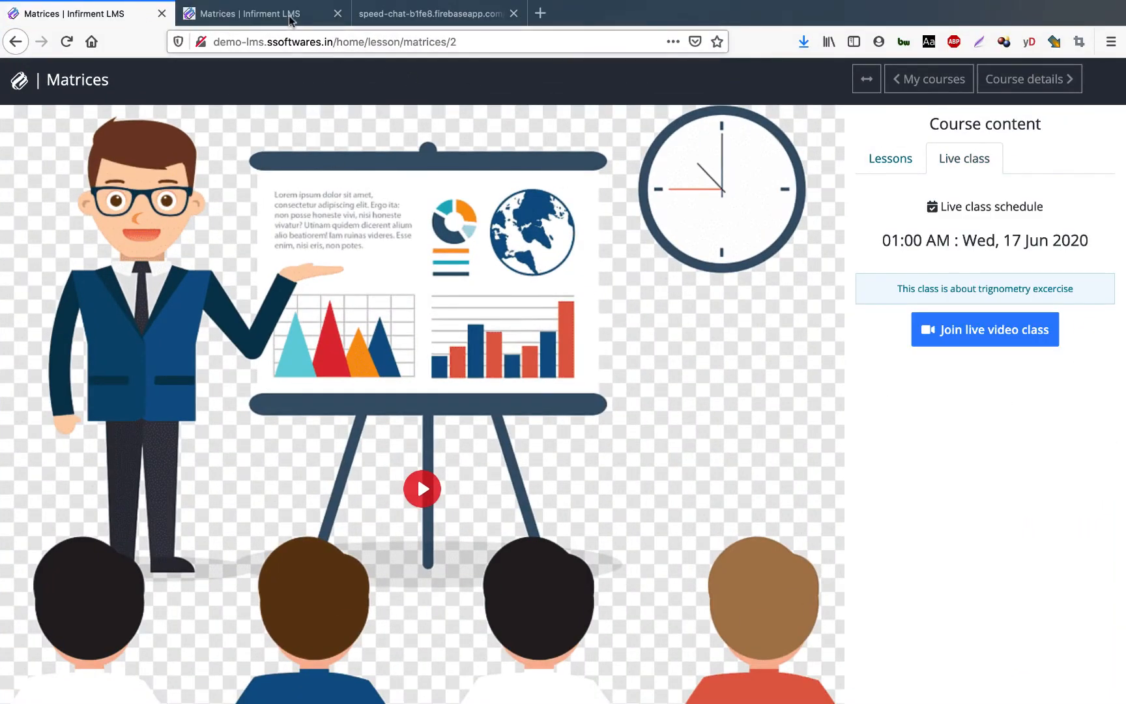
{"action": "key", "text": "ctrl+Tab"}
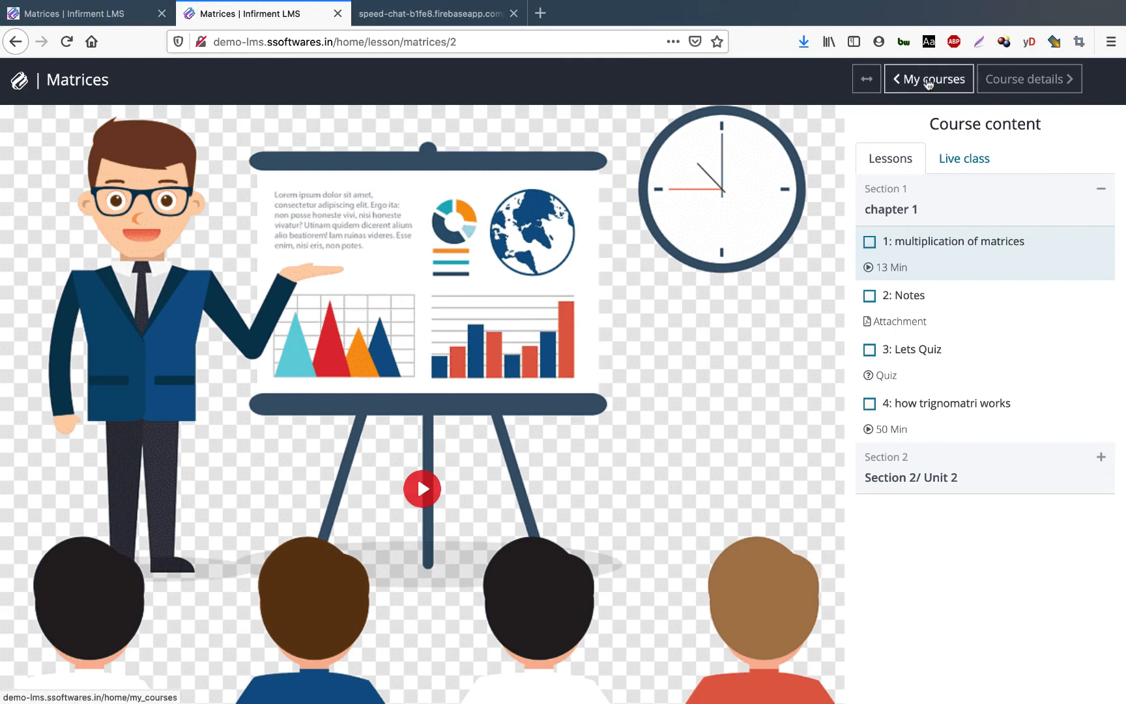
{"action": "left_click", "coordinate": [928, 86]}
{"action": "scroll", "coordinate": [605, 367], "scroll_direction": "down", "scroll_amount": 1}
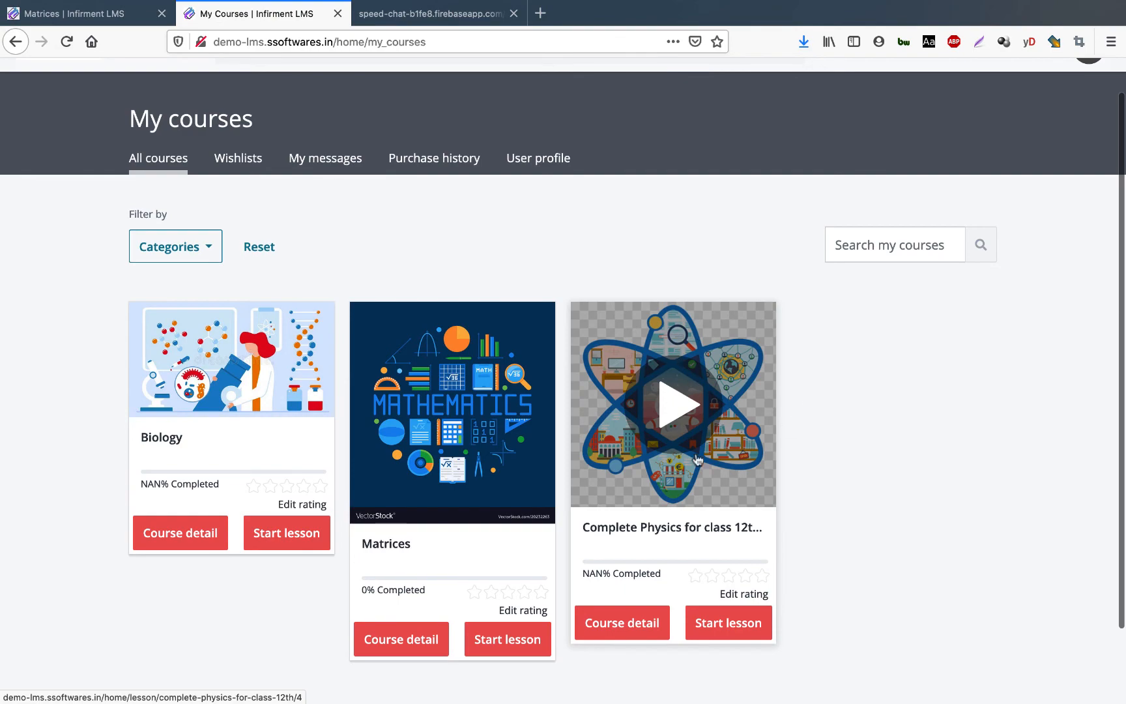
Return to the admin browser window and review the enrolment history
{"action": "key", "text": "ctrl+Up"}
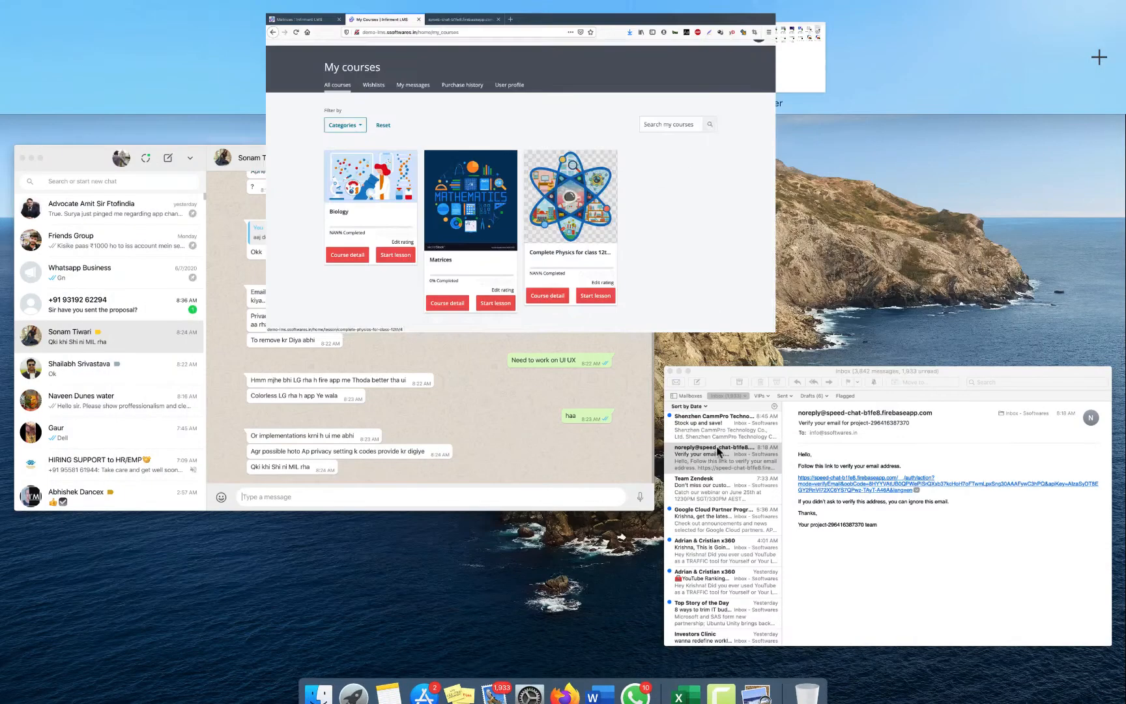
{"action": "left_click", "coordinate": [629, 77]}
{"action": "scroll", "coordinate": [674, 357], "scroll_direction": "down", "scroll_amount": 5}
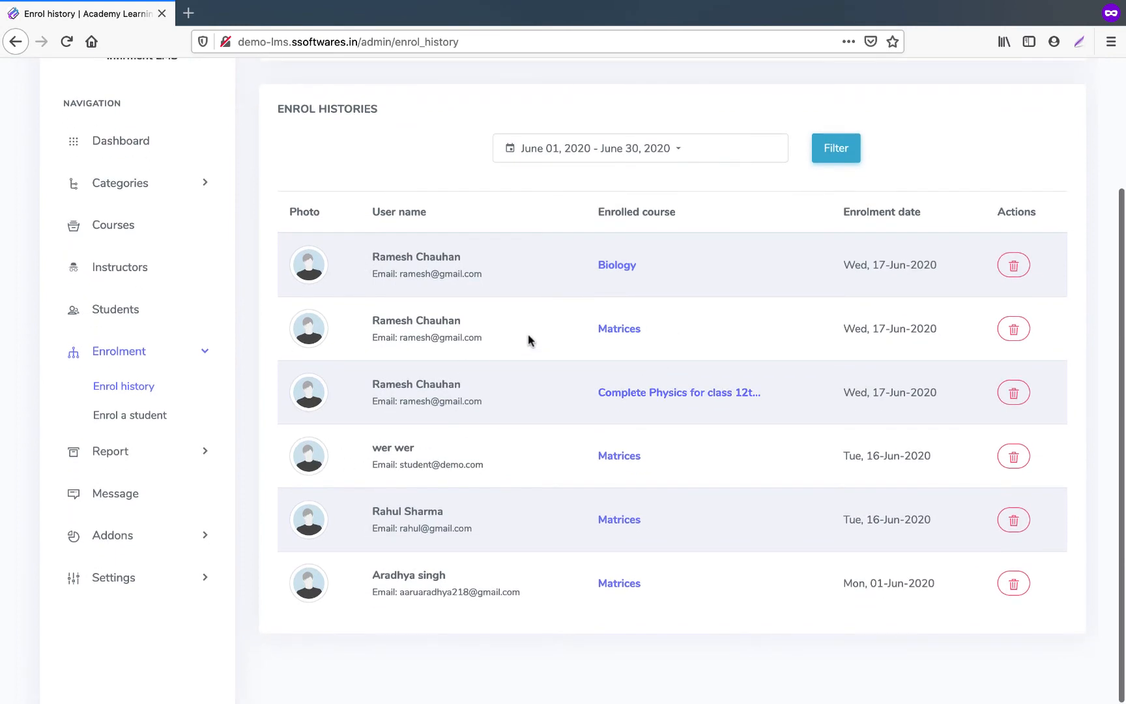
{"action": "scroll", "coordinate": [527, 338], "scroll_direction": "up", "scroll_amount": 3}
{"action": "scroll", "coordinate": [527, 338], "scroll_direction": "down", "scroll_amount": 3}
View the Admin revenue and Instructor revenue reports
{"action": "left_click", "coordinate": [169, 455]}
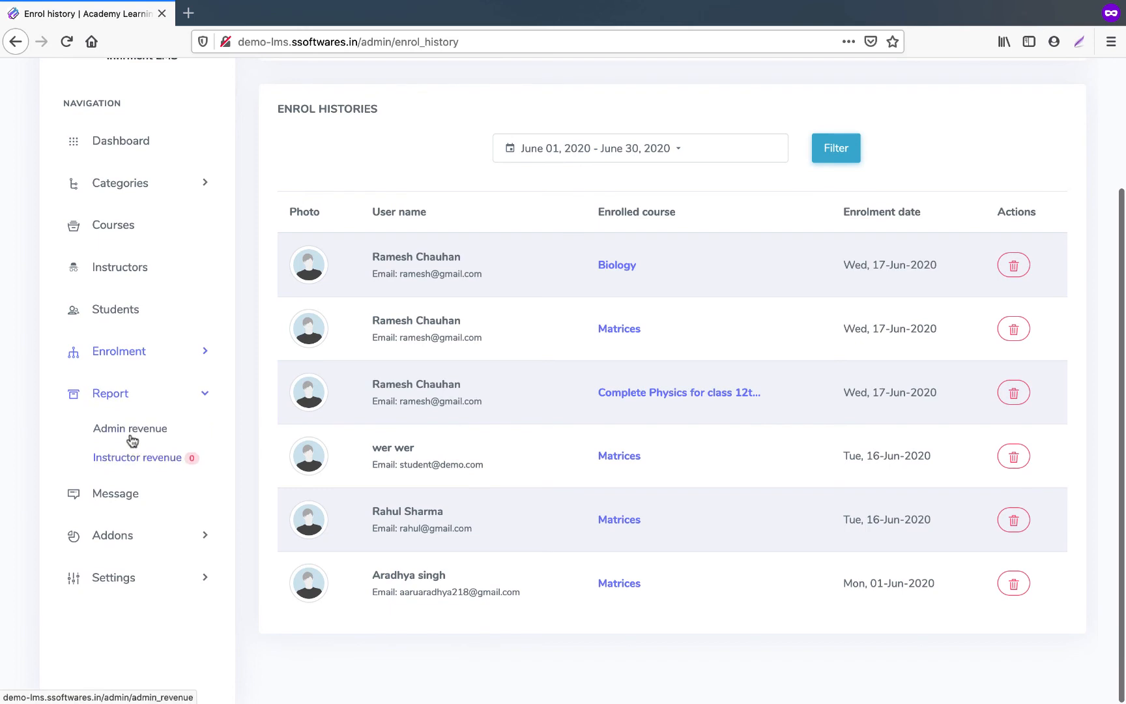
{"action": "left_click", "coordinate": [132, 435]}
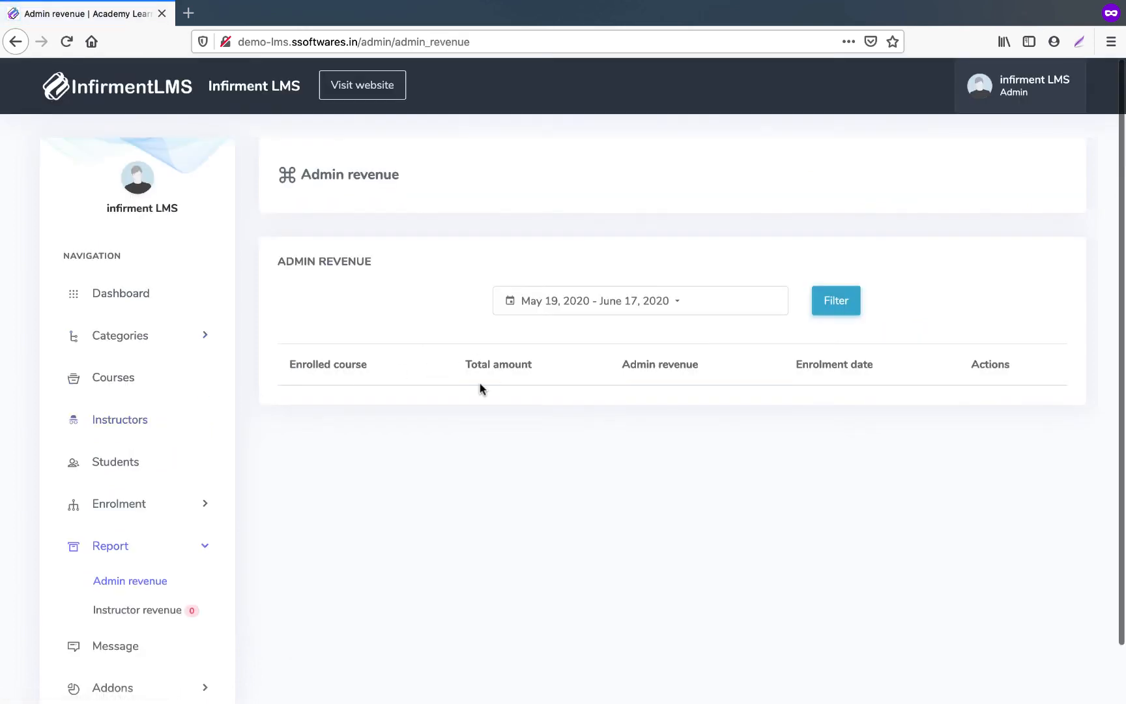
{"action": "scroll", "coordinate": [476, 386], "scroll_direction": "down", "scroll_amount": 2}
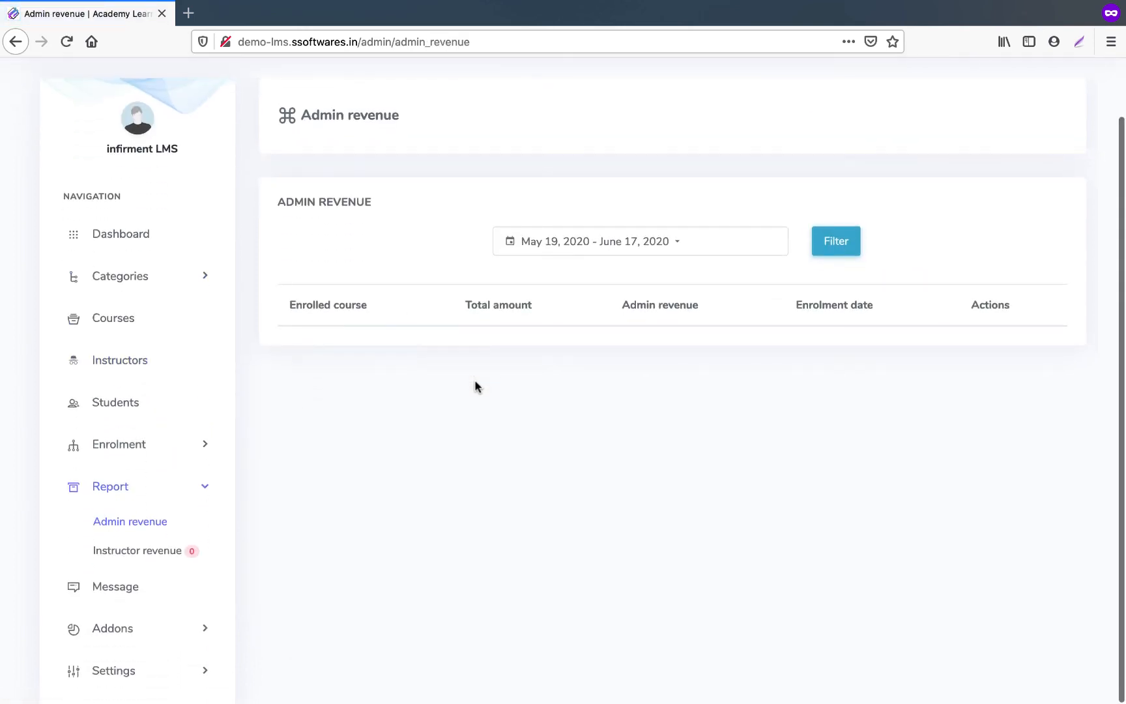
{"action": "left_click", "coordinate": [143, 549]}
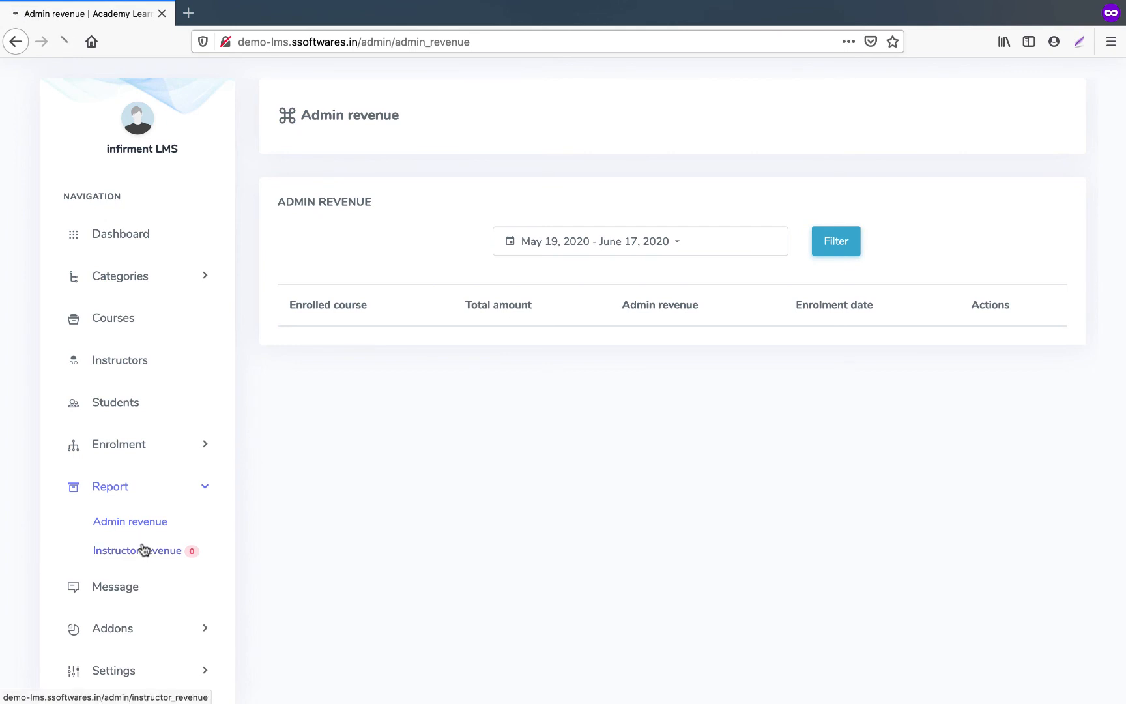
{"action": "scroll", "coordinate": [302, 420], "scroll_direction": "down", "scroll_amount": 2}
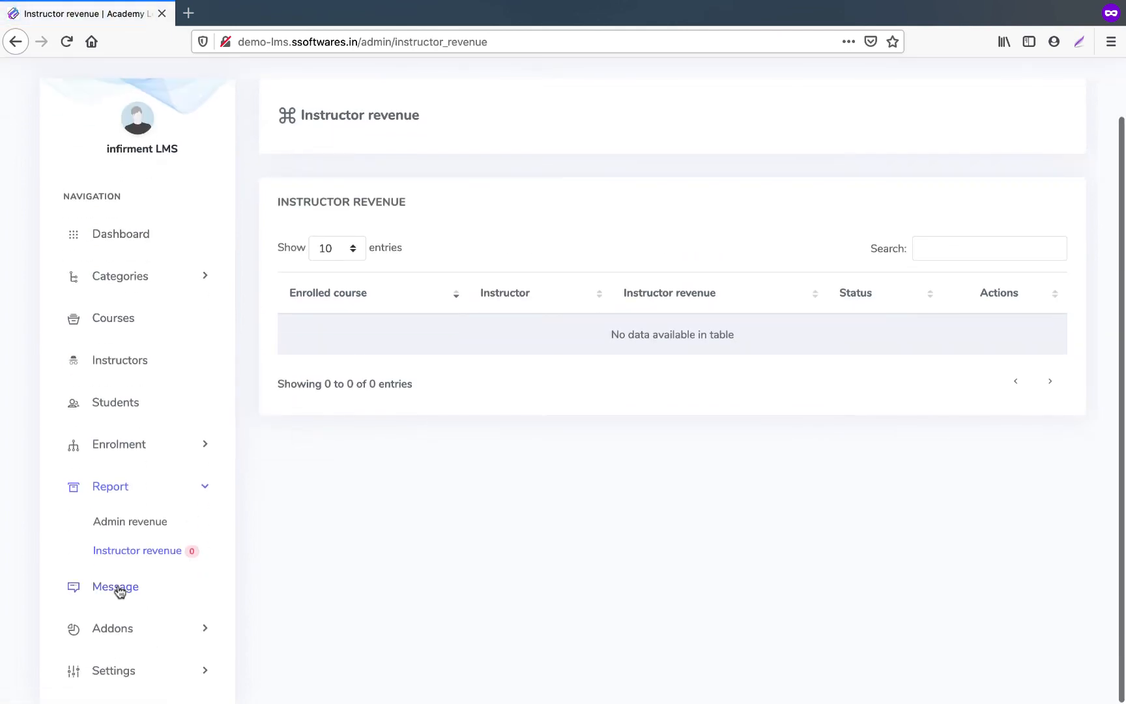
Reply to the student's private message about matrices doubts, greeting them by name and adding "call me on my number to clear your doubts"
{"action": "left_click", "coordinate": [118, 589]}
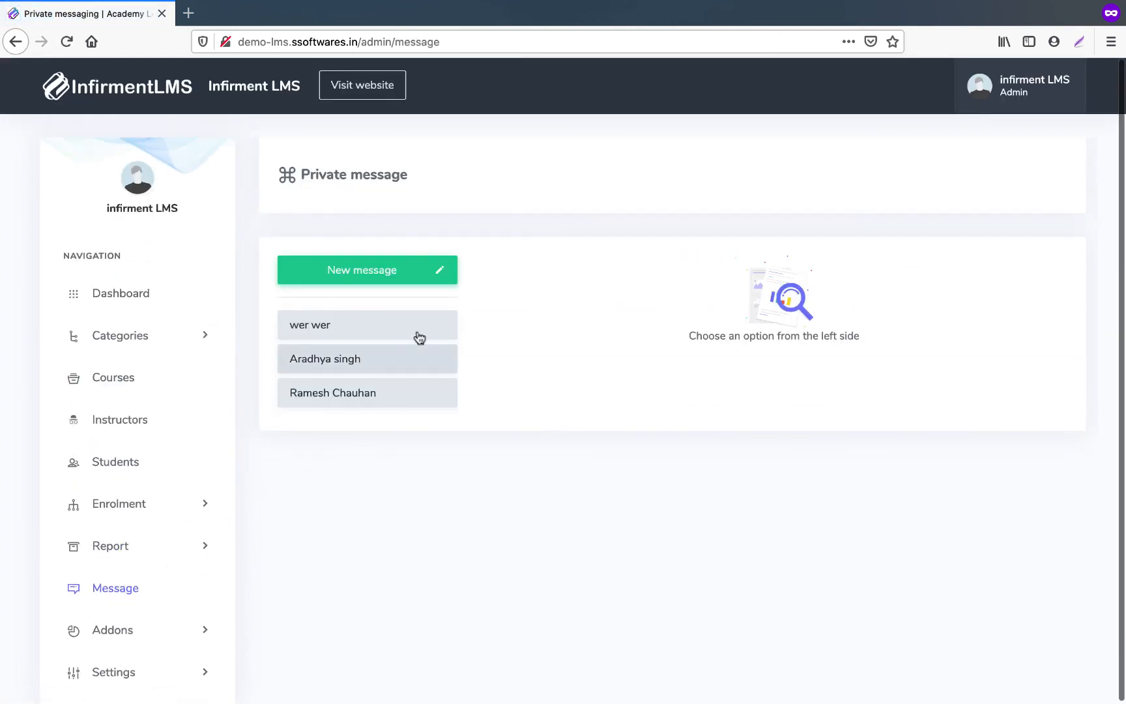
{"action": "left_click", "coordinate": [338, 393]}
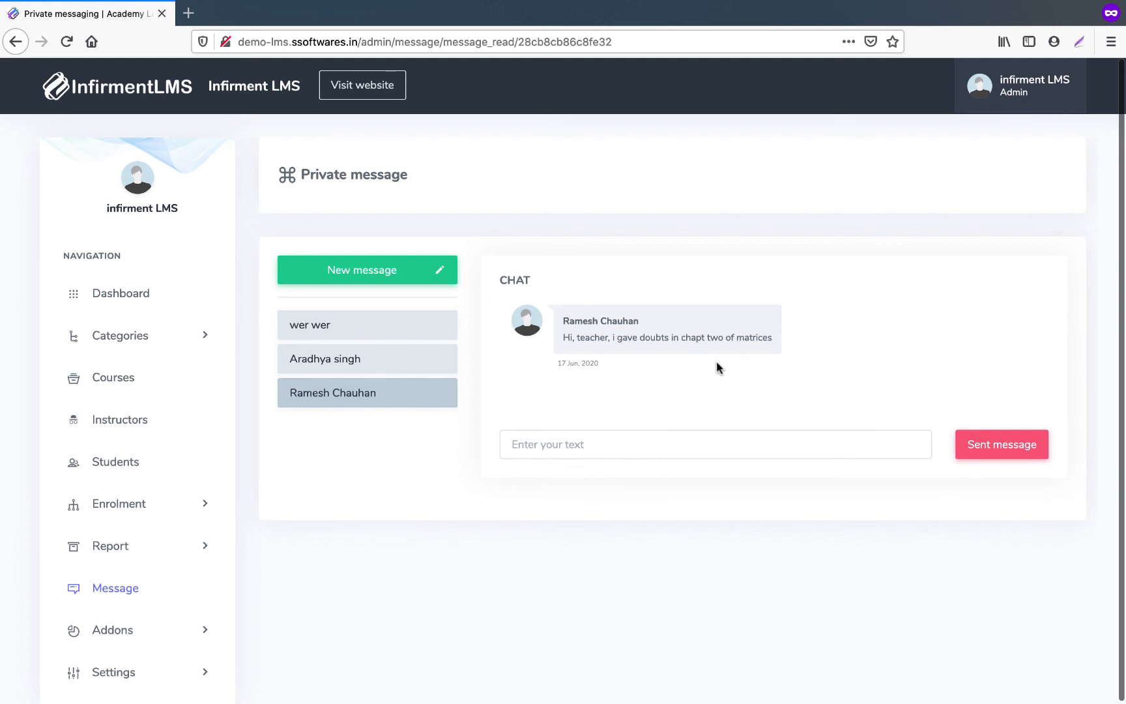
{"action": "left_click", "coordinate": [595, 445]}
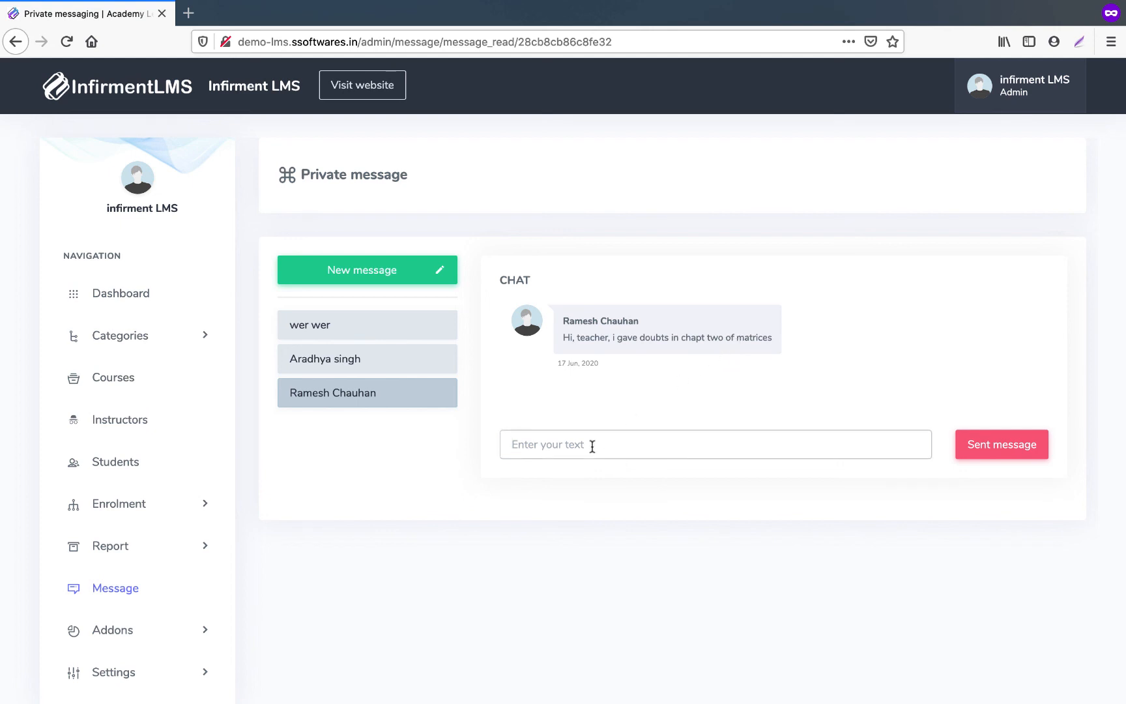
{"action": "type", "text": "H"}
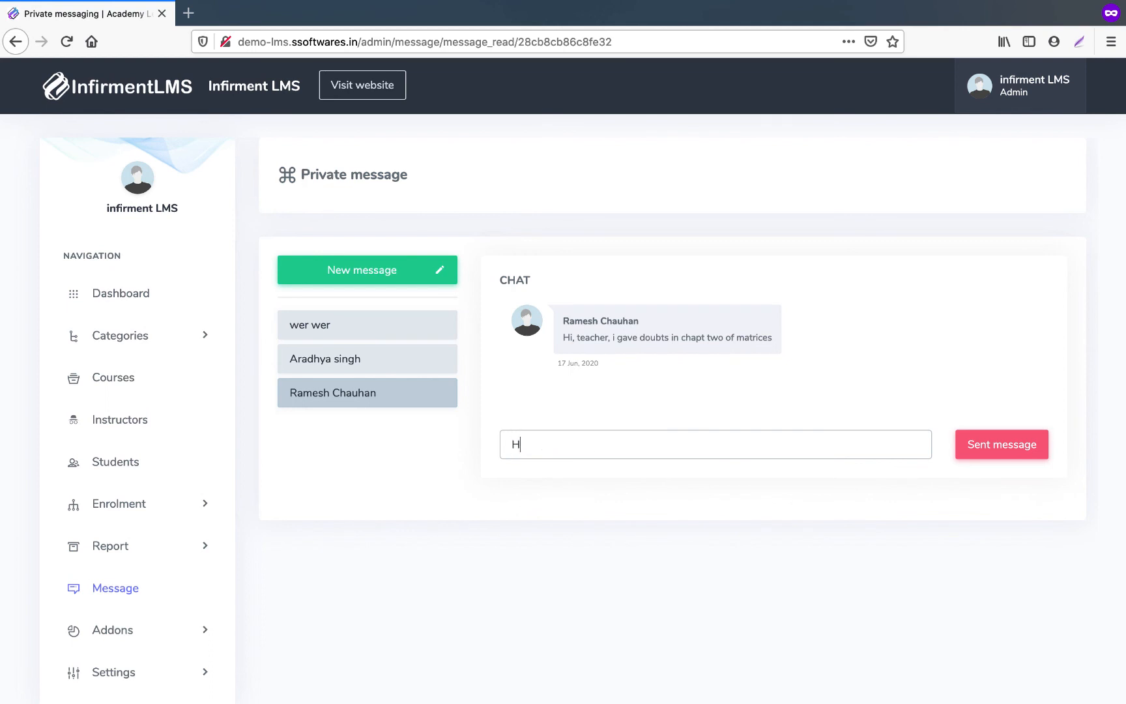
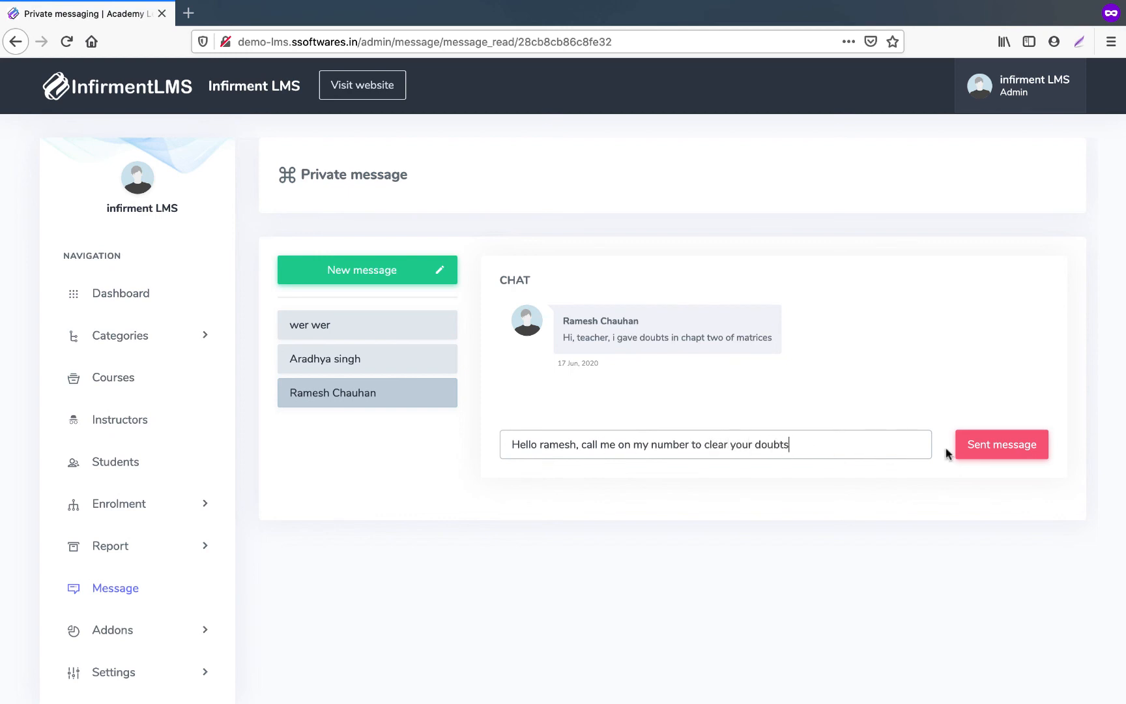
{"action": "left_click", "coordinate": [973, 451]}
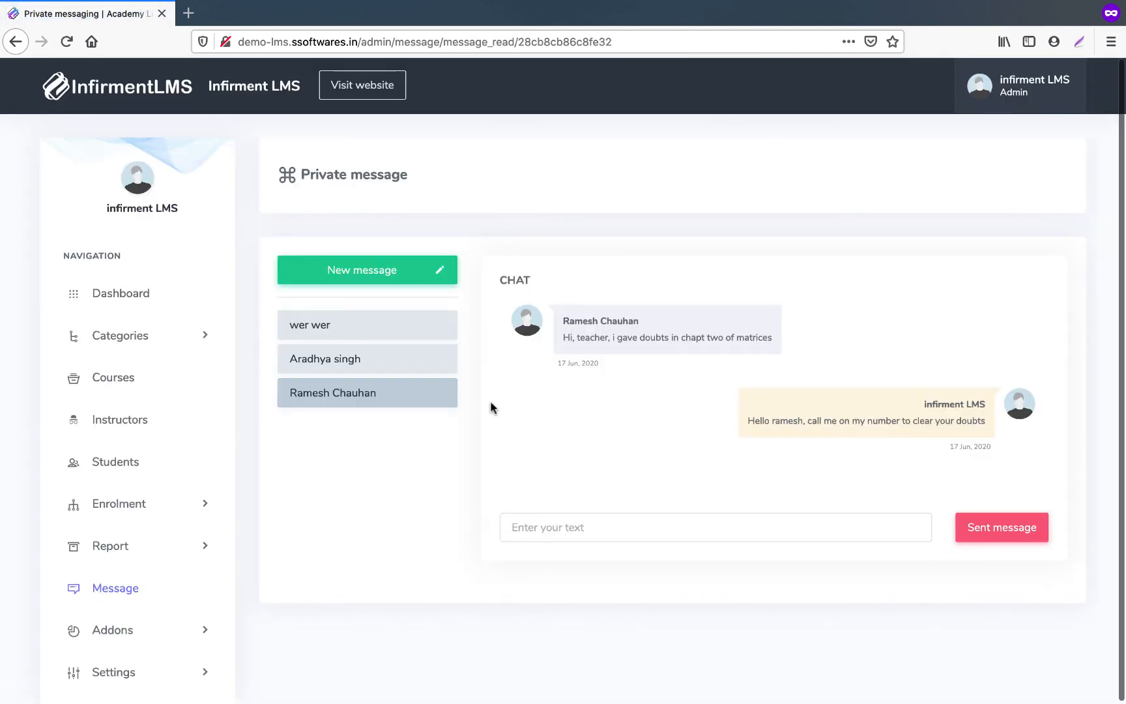
Open the Addon manager and examine the Live Class addon's details and available actions
{"action": "scroll", "coordinate": [490, 403], "scroll_direction": "down", "scroll_amount": 1}
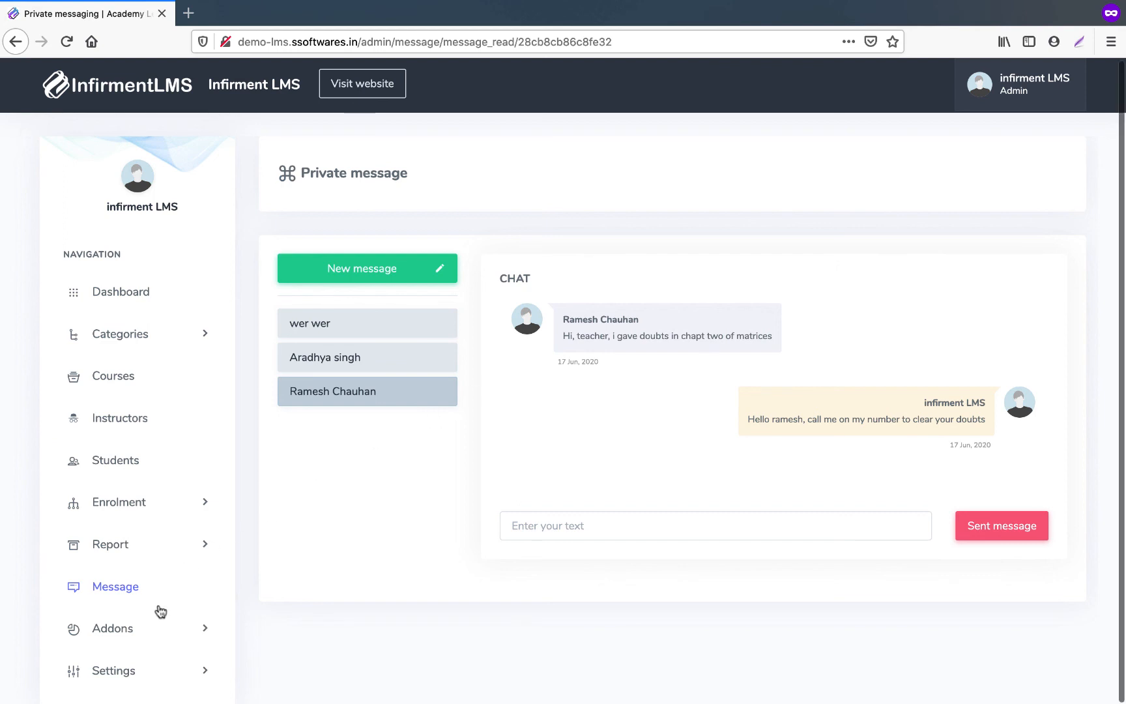
{"action": "left_click", "coordinate": [125, 629]}
{"action": "scroll", "coordinate": [126, 620], "scroll_direction": "down", "scroll_amount": 2}
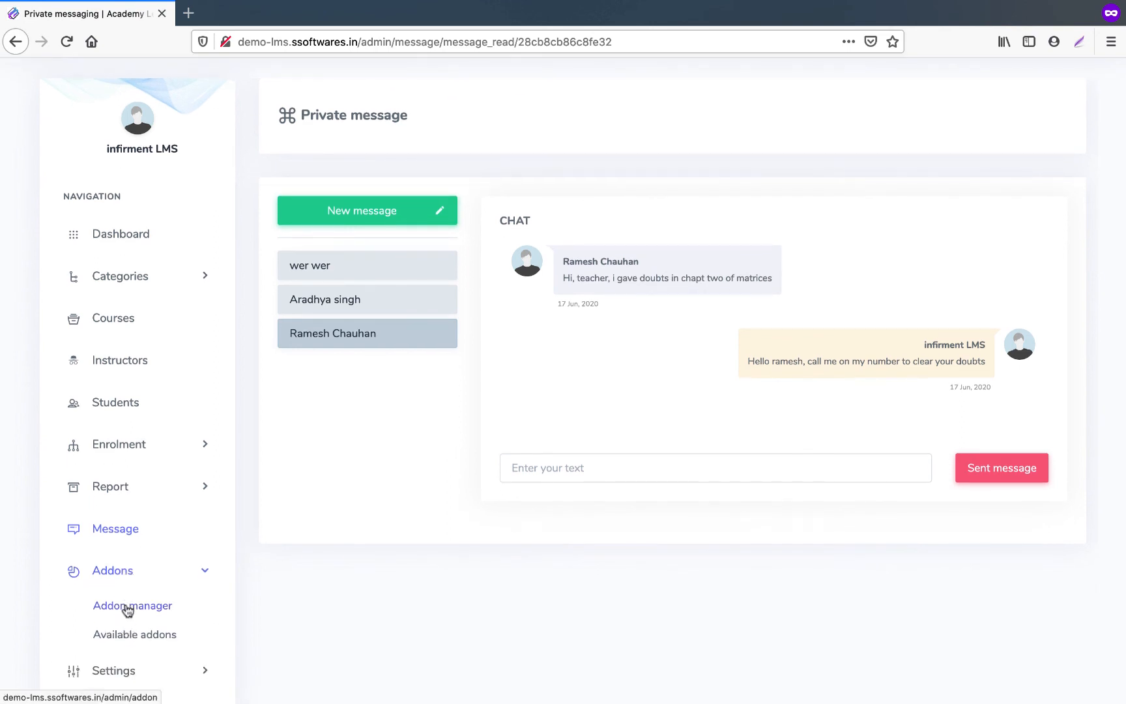
{"action": "left_click", "coordinate": [128, 608]}
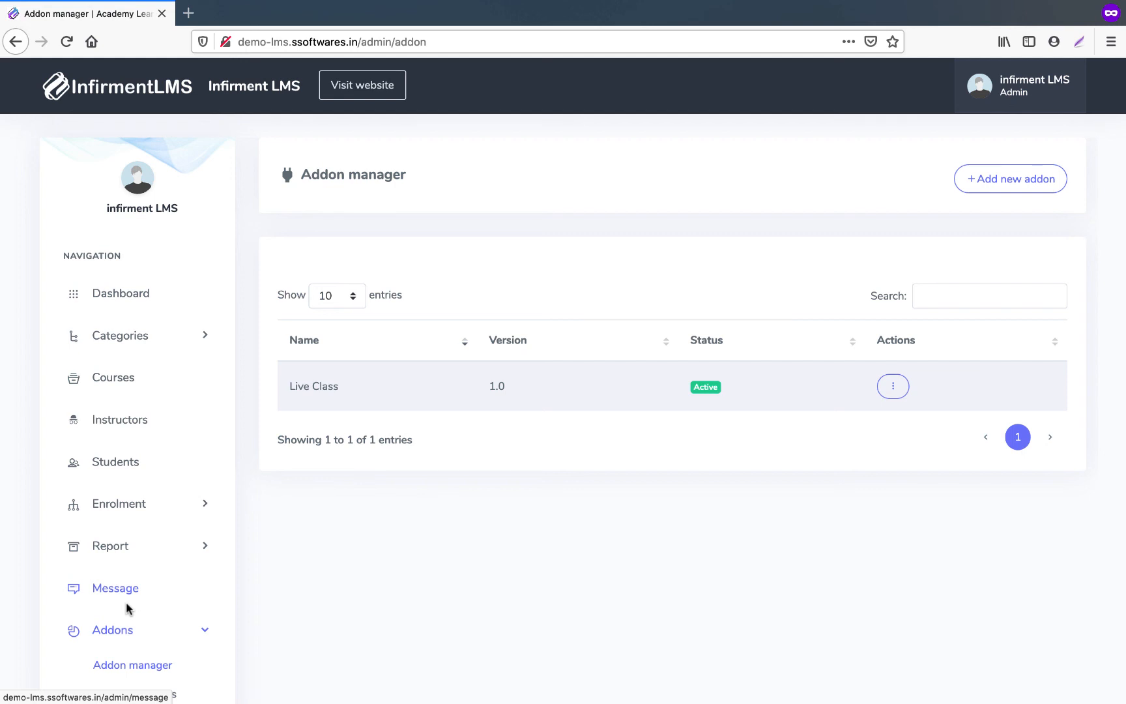
{"action": "scroll", "coordinate": [579, 343], "scroll_direction": "down", "scroll_amount": 2}
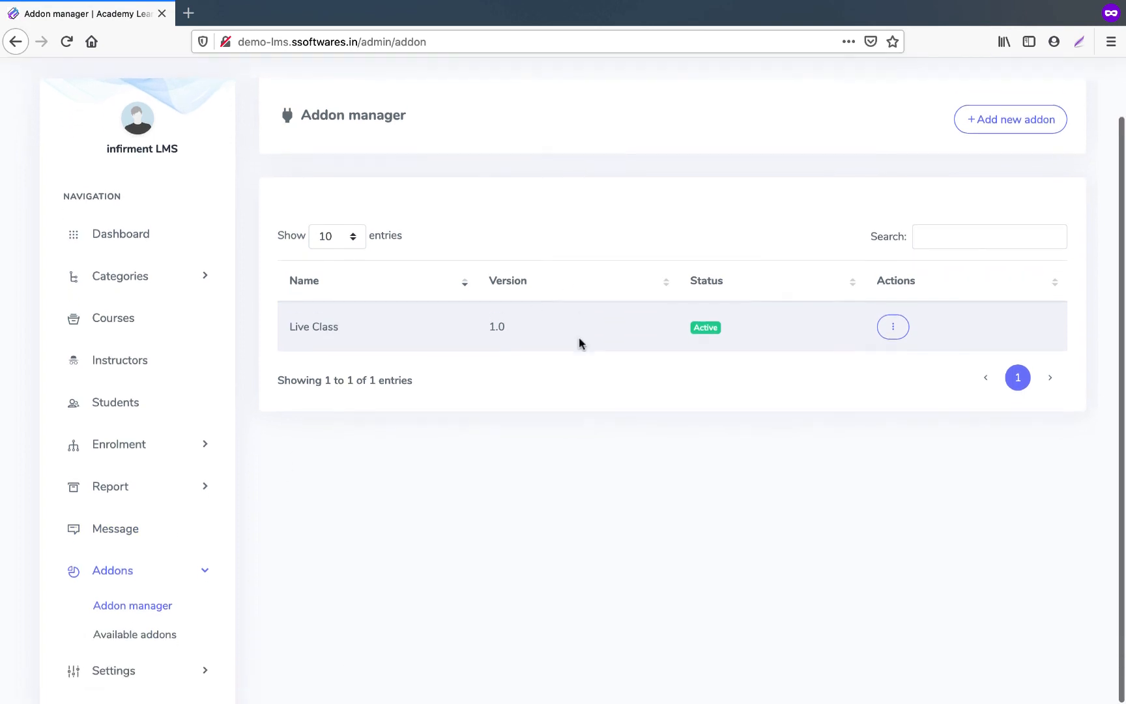
{"action": "left_click", "coordinate": [886, 329]}
{"action": "left_click", "coordinate": [633, 441]}
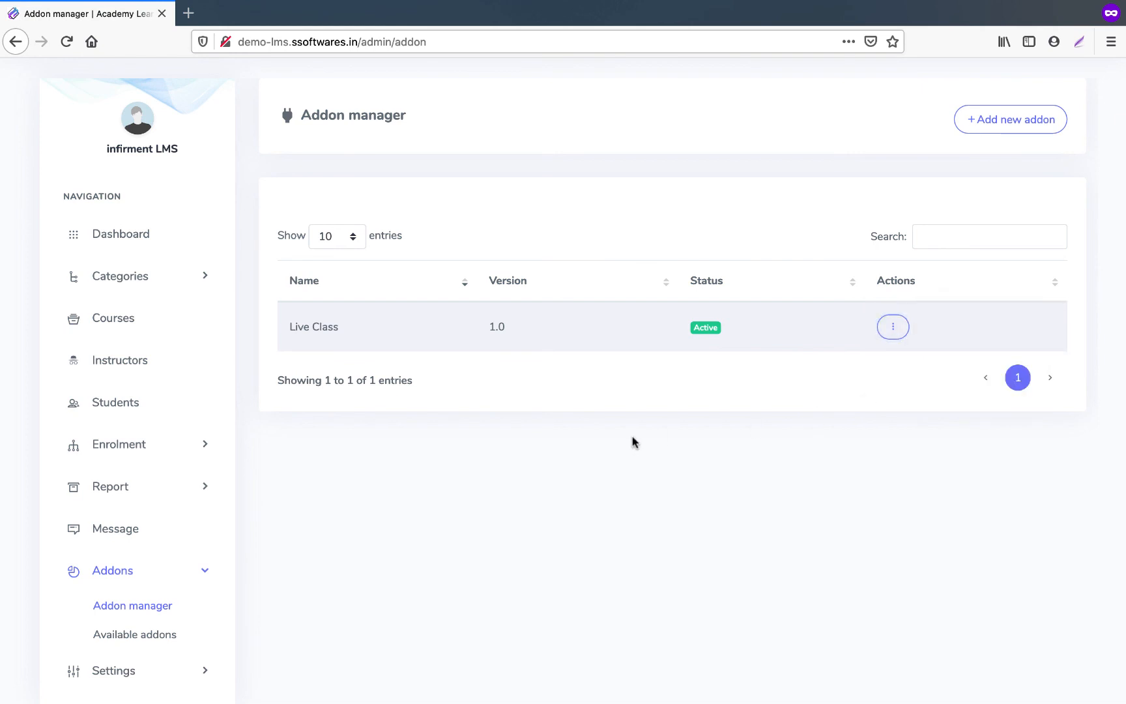
{"action": "scroll", "coordinate": [633, 441], "scroll_direction": "up", "scroll_amount": 2}
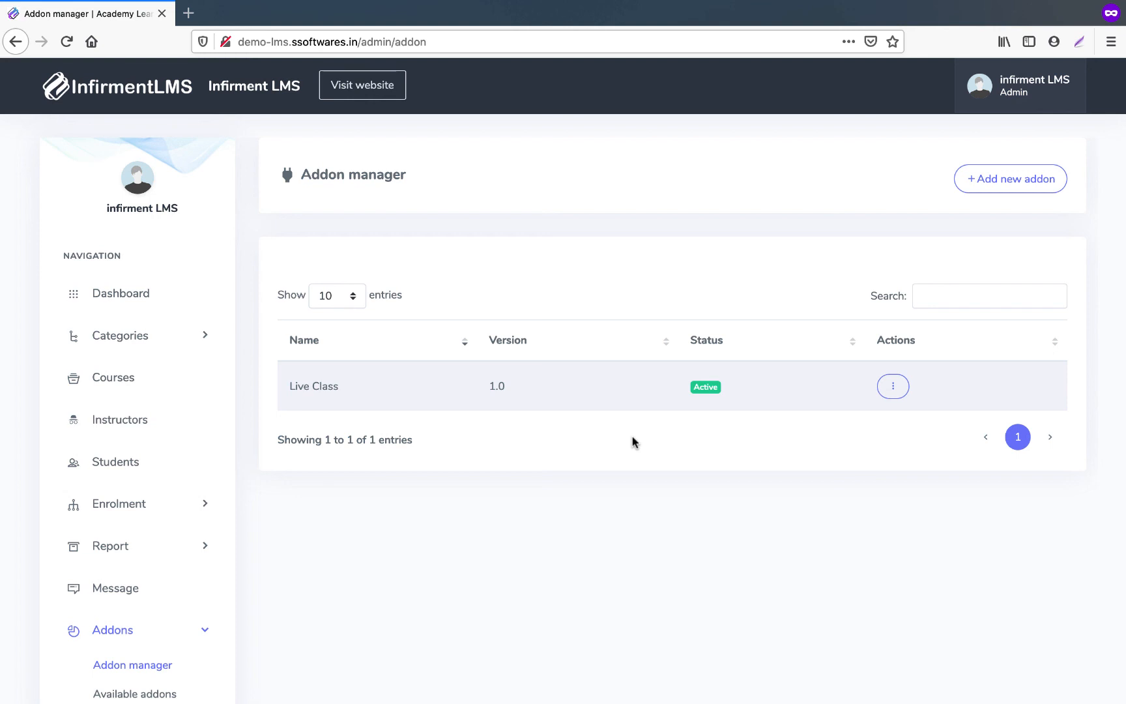
{"action": "scroll", "coordinate": [633, 441], "scroll_direction": "down", "scroll_amount": 2}
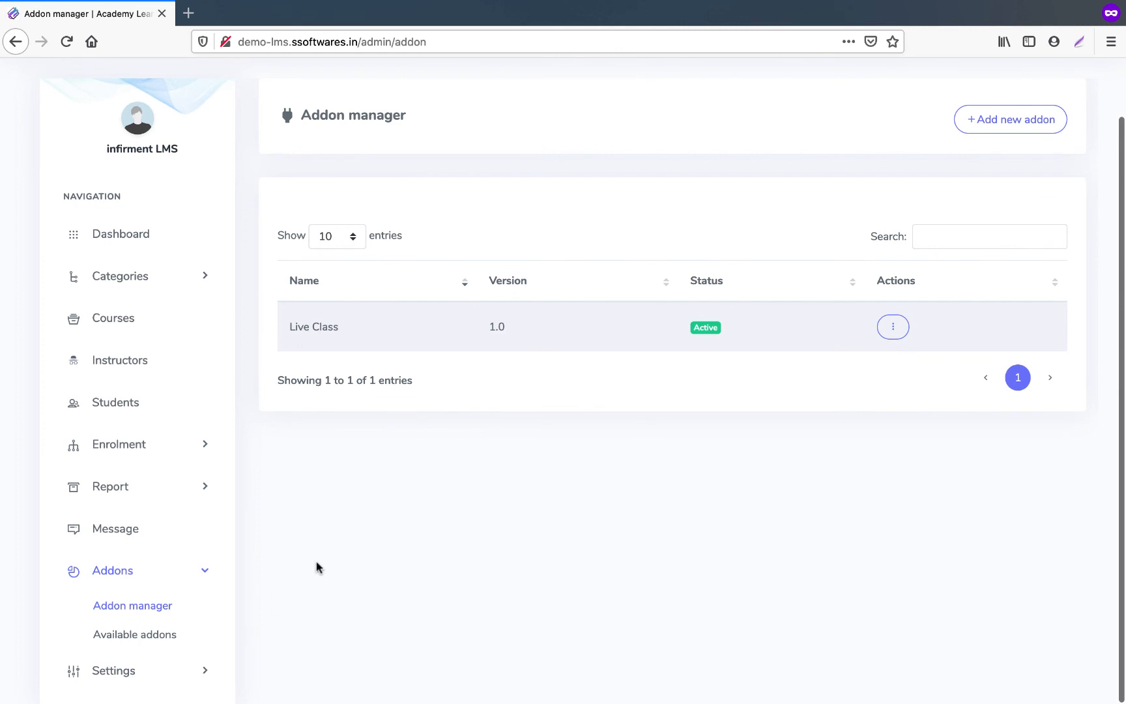
Open the System settings and review all fields from website name to footer link
{"action": "triple_click", "coordinate": [309, 322]}
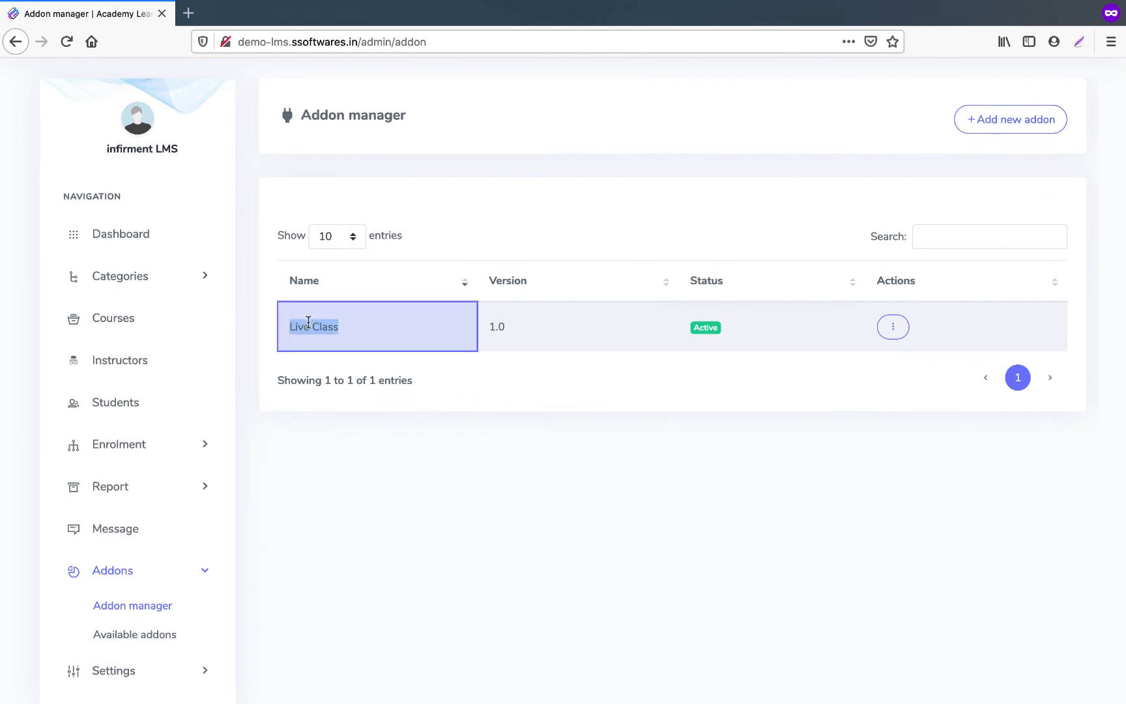
{"action": "left_click", "coordinate": [122, 674]}
{"action": "scroll", "coordinate": [176, 489], "scroll_direction": "down", "scroll_amount": 3}
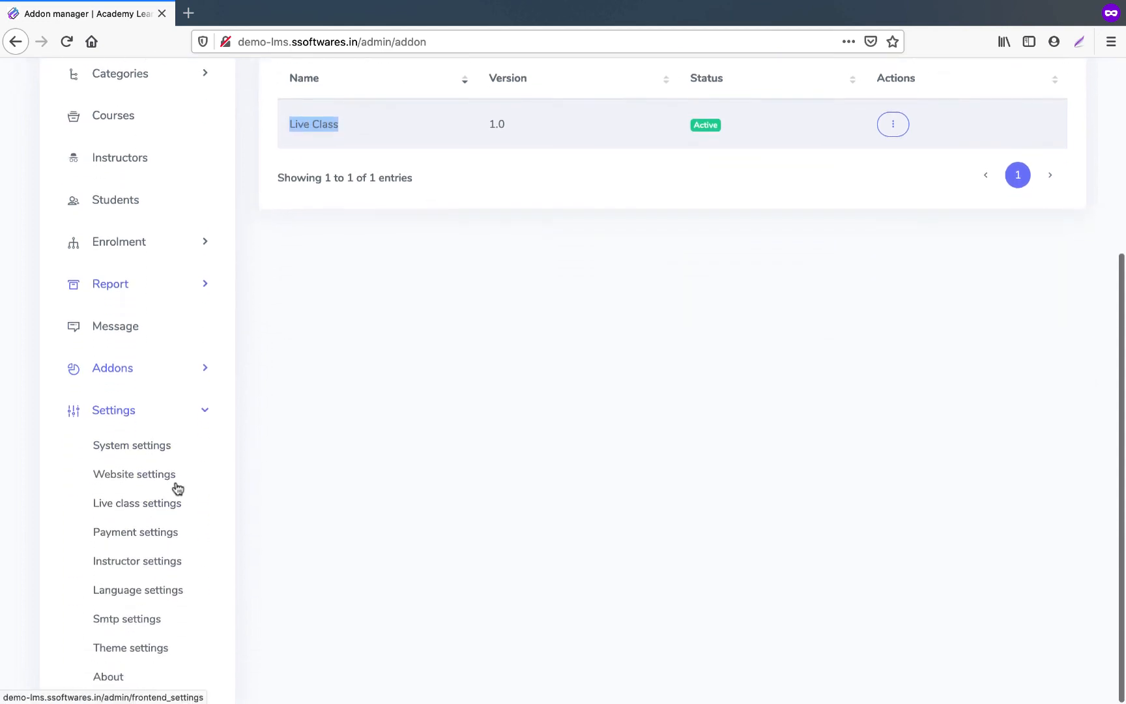
{"action": "left_click", "coordinate": [138, 443]}
{"action": "scroll", "coordinate": [403, 391], "scroll_direction": "down", "scroll_amount": 6}
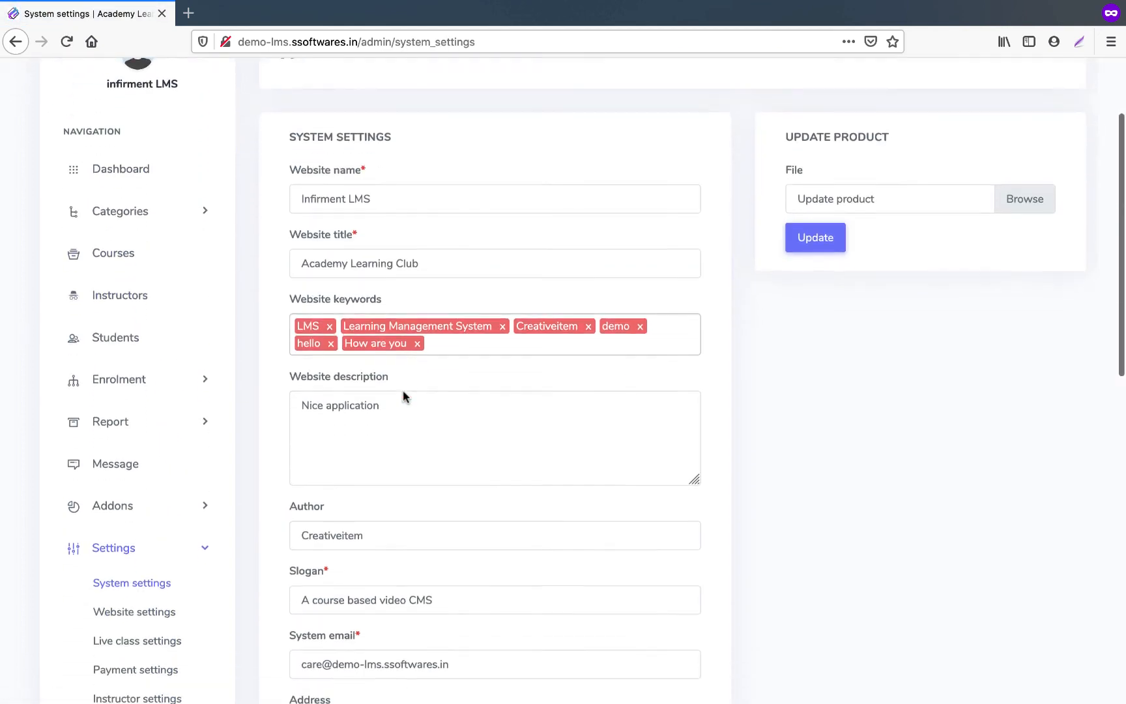
{"action": "scroll", "coordinate": [390, 283], "scroll_direction": "down", "scroll_amount": 7}
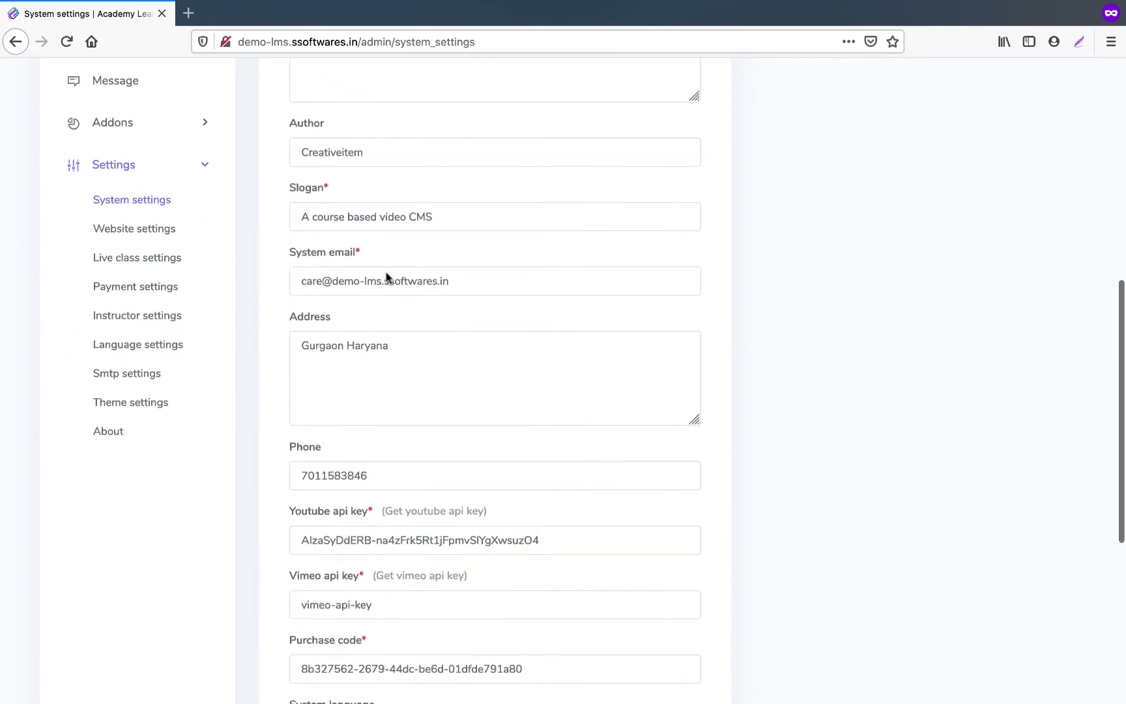
{"action": "scroll", "coordinate": [386, 273], "scroll_direction": "down", "scroll_amount": 1}
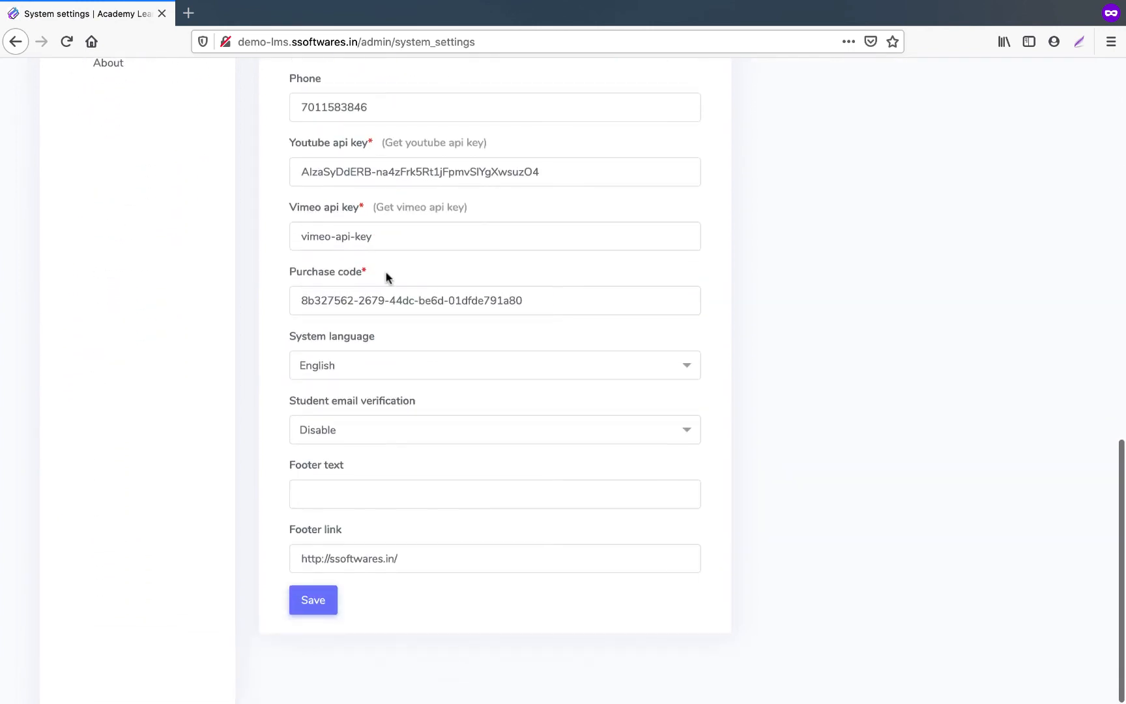
{"action": "scroll", "coordinate": [385, 279], "scroll_direction": "up", "scroll_amount": 4}
{"action": "scroll", "coordinate": [384, 279], "scroll_direction": "down", "scroll_amount": 4}
{"action": "double_click", "coordinate": [359, 559]}
{"action": "scroll", "coordinate": [359, 563], "scroll_direction": "up", "scroll_amount": 7}
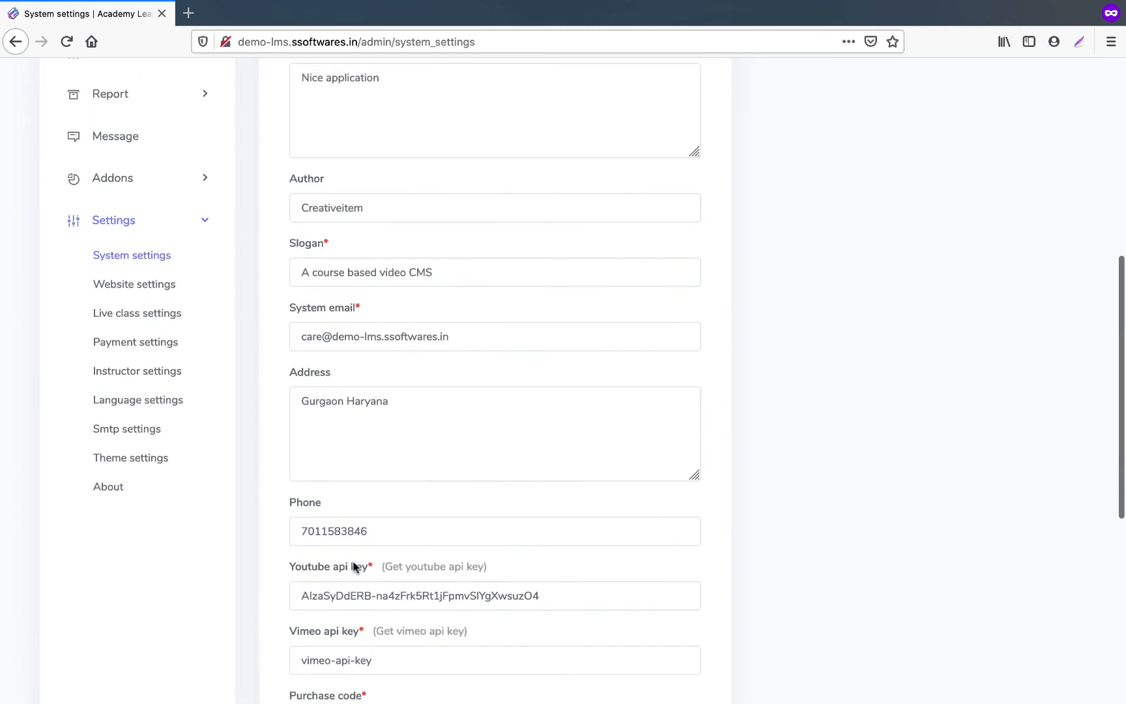
Open the Website settings and look over the page down to the banner image, logo and favicon uploads
{"action": "left_click", "coordinate": [134, 284]}
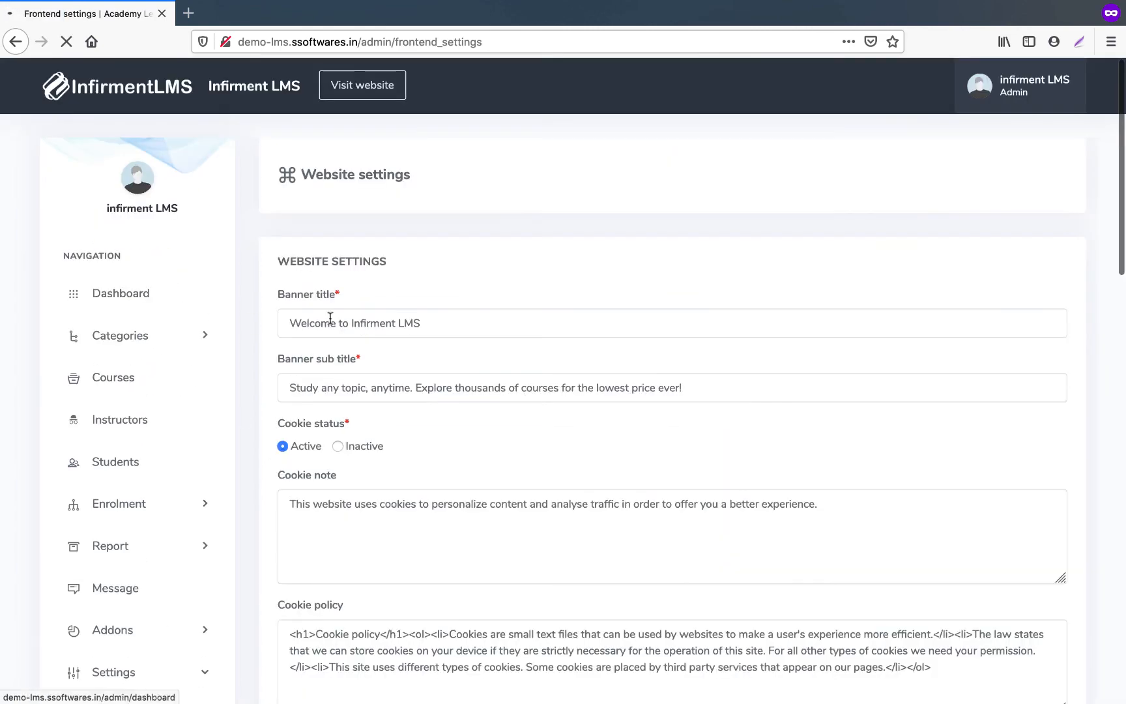
{"action": "scroll", "coordinate": [387, 307], "scroll_direction": "down", "scroll_amount": 10}
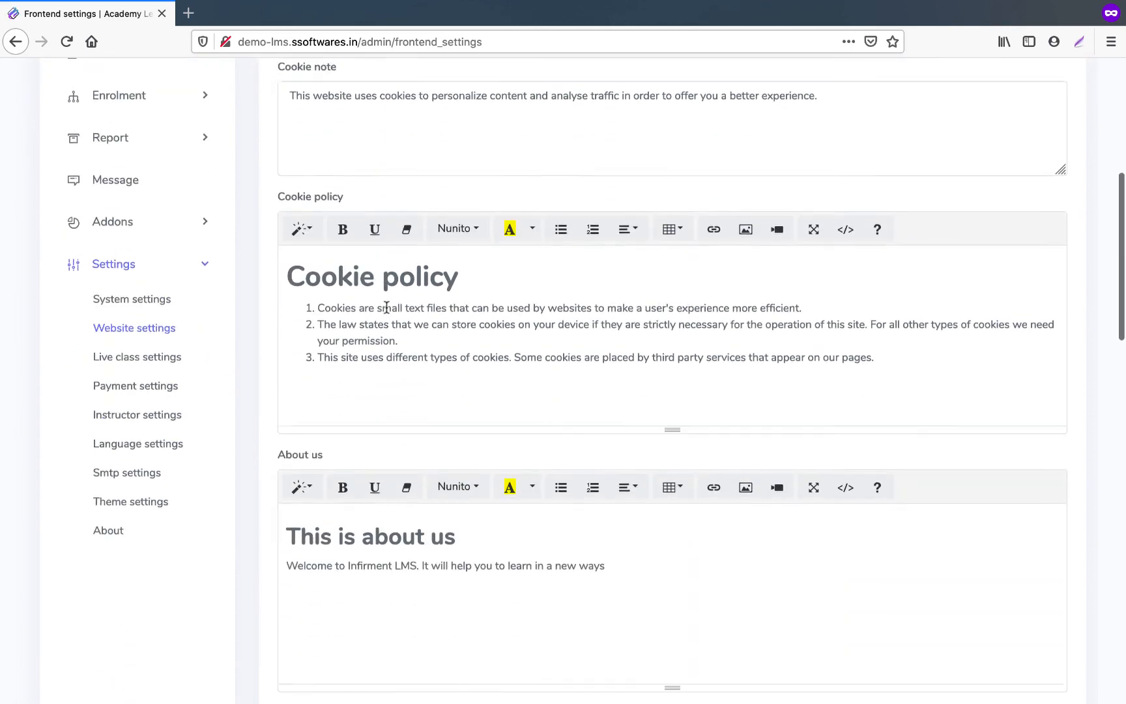
{"action": "scroll", "coordinate": [387, 307], "scroll_direction": "down", "scroll_amount": 10}
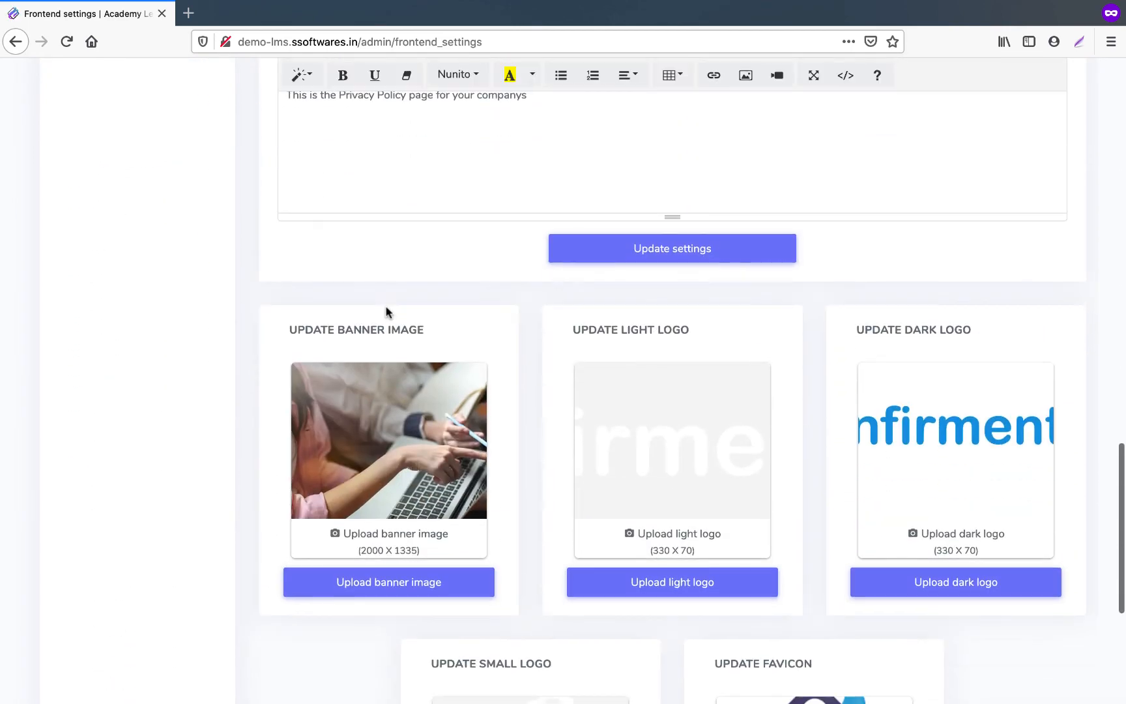
{"action": "scroll", "coordinate": [864, 445], "scroll_direction": "down", "scroll_amount": 5}
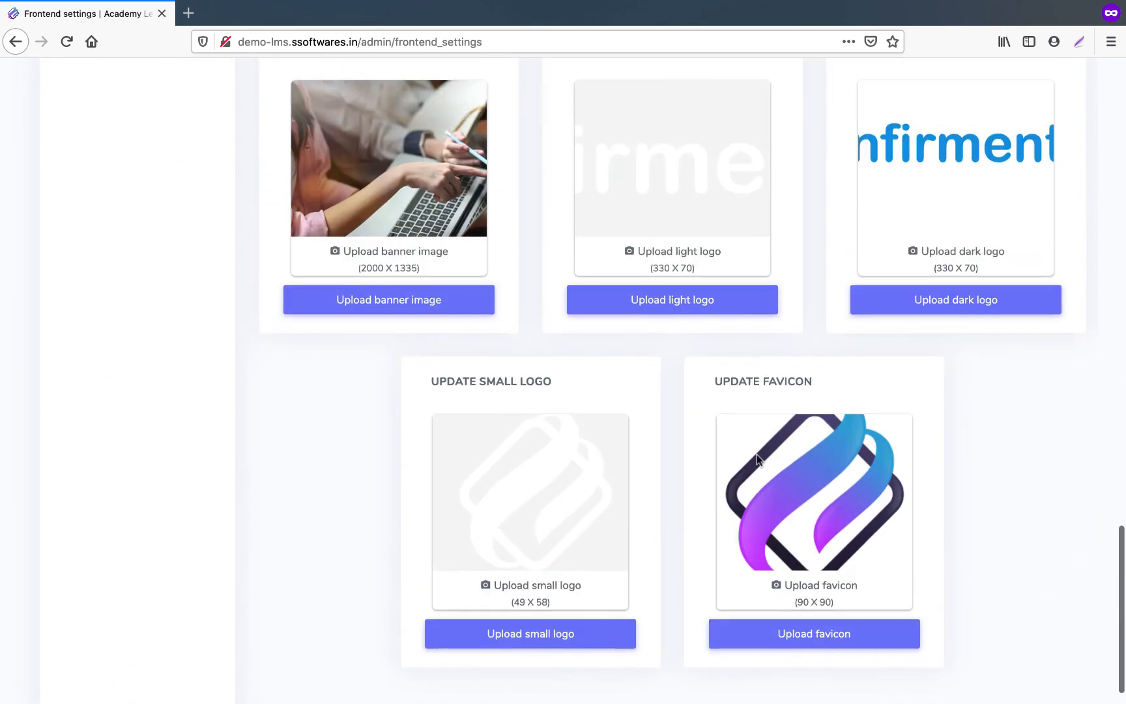
{"action": "scroll", "coordinate": [792, 541], "scroll_direction": "up", "scroll_amount": 20}
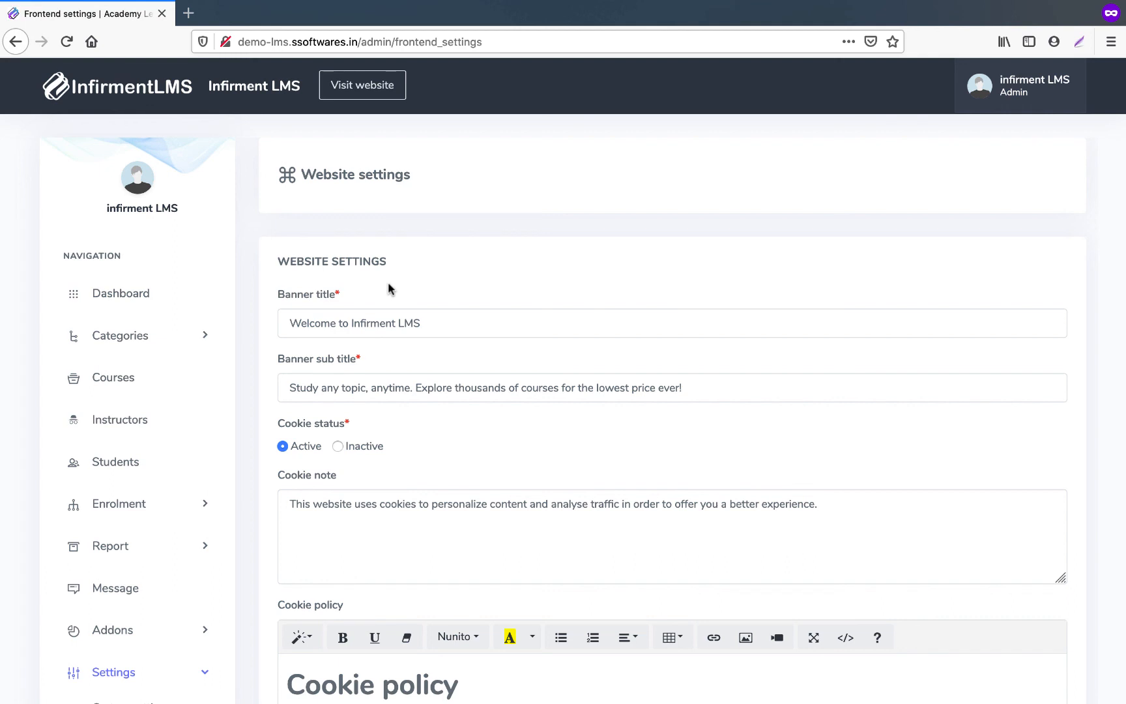
Examine the banner texts, cookie note, cookie policy, About us and Terms and condition content in the Website settings
{"action": "scroll", "coordinate": [389, 285], "scroll_direction": "down", "scroll_amount": 4}
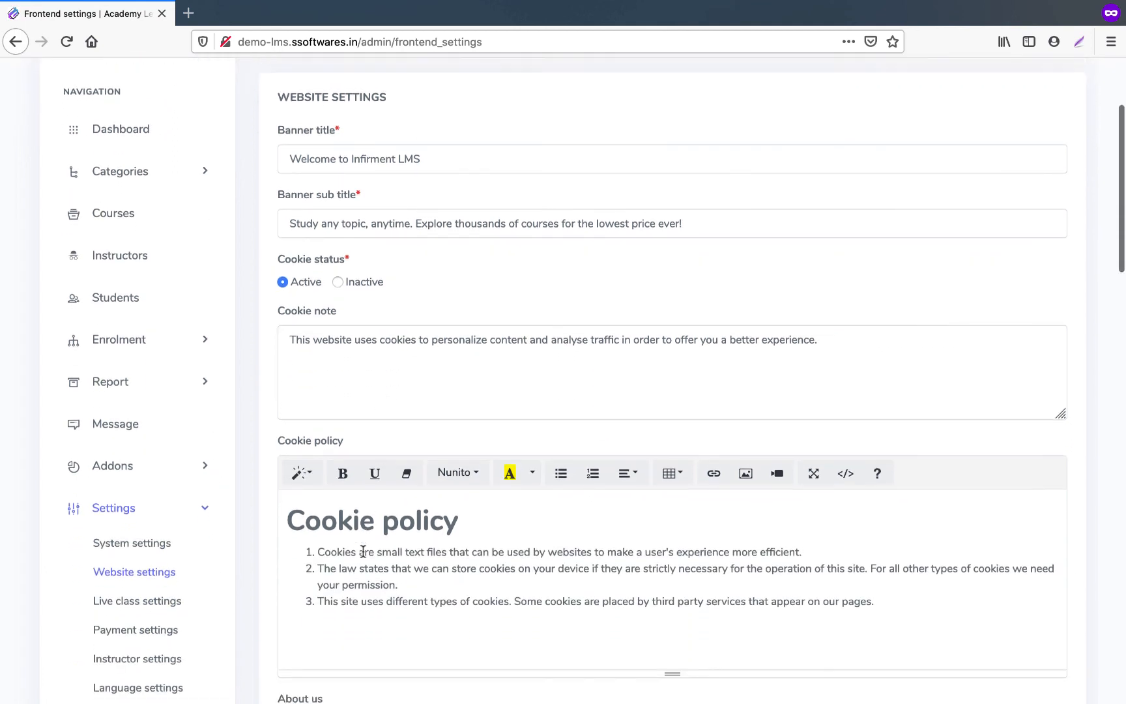
{"action": "scroll", "coordinate": [363, 552], "scroll_direction": "down", "scroll_amount": 1}
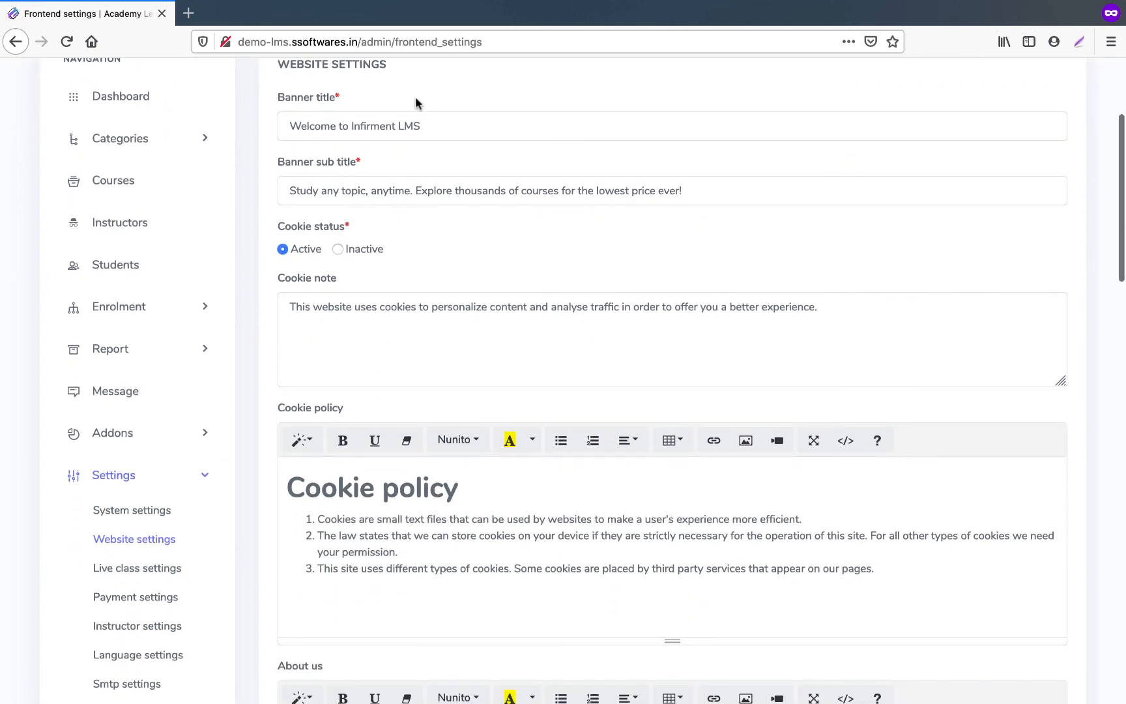
{"action": "left_click", "coordinate": [378, 199]}
{"action": "scroll", "coordinate": [378, 199], "scroll_direction": "down", "scroll_amount": 3}
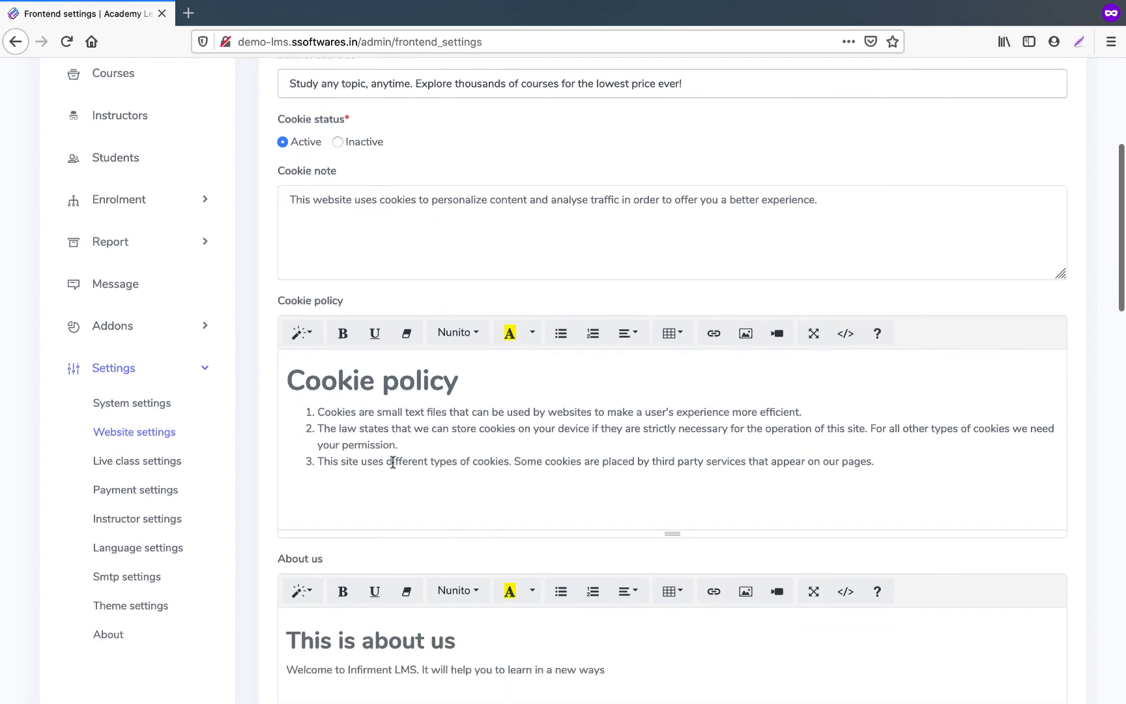
{"action": "left_click", "coordinate": [393, 462]}
{"action": "scroll", "coordinate": [393, 459], "scroll_direction": "down", "scroll_amount": 3}
{"action": "scroll", "coordinate": [393, 449], "scroll_direction": "down", "scroll_amount": 8}
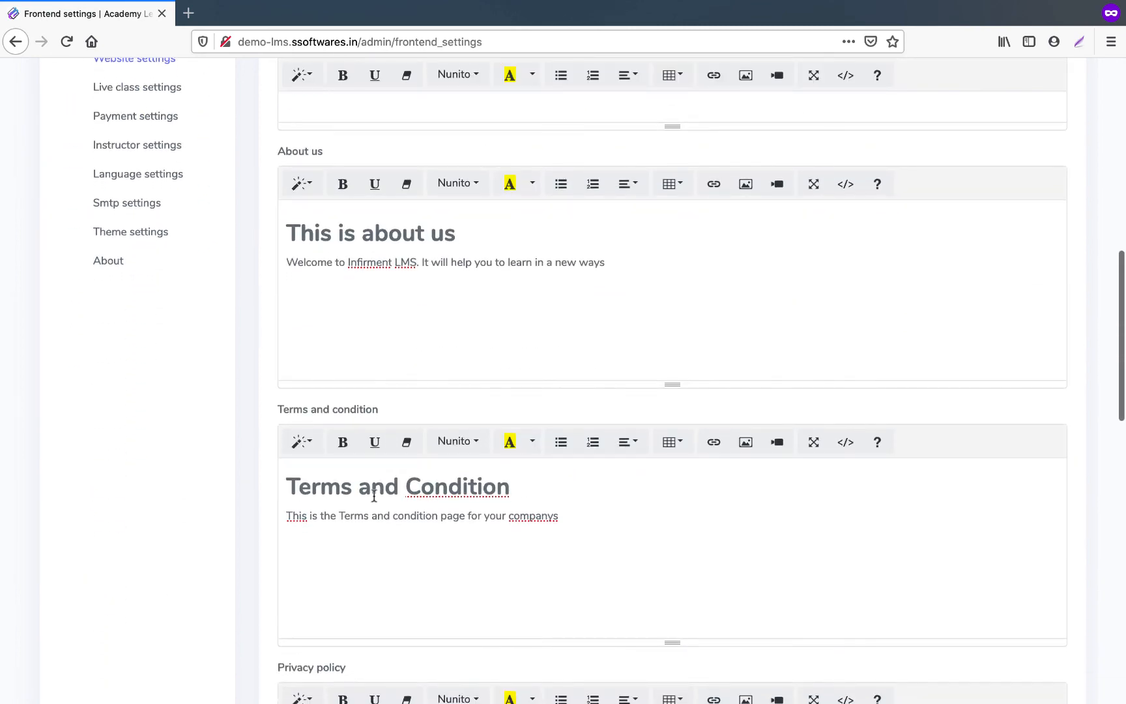
{"action": "left_click", "coordinate": [374, 494]}
{"action": "scroll", "coordinate": [374, 494], "scroll_direction": "down", "scroll_amount": 3}
{"action": "scroll", "coordinate": [374, 494], "scroll_direction": "down", "scroll_amount": 3}
{"action": "scroll", "coordinate": [264, 486], "scroll_direction": "up", "scroll_amount": 10}
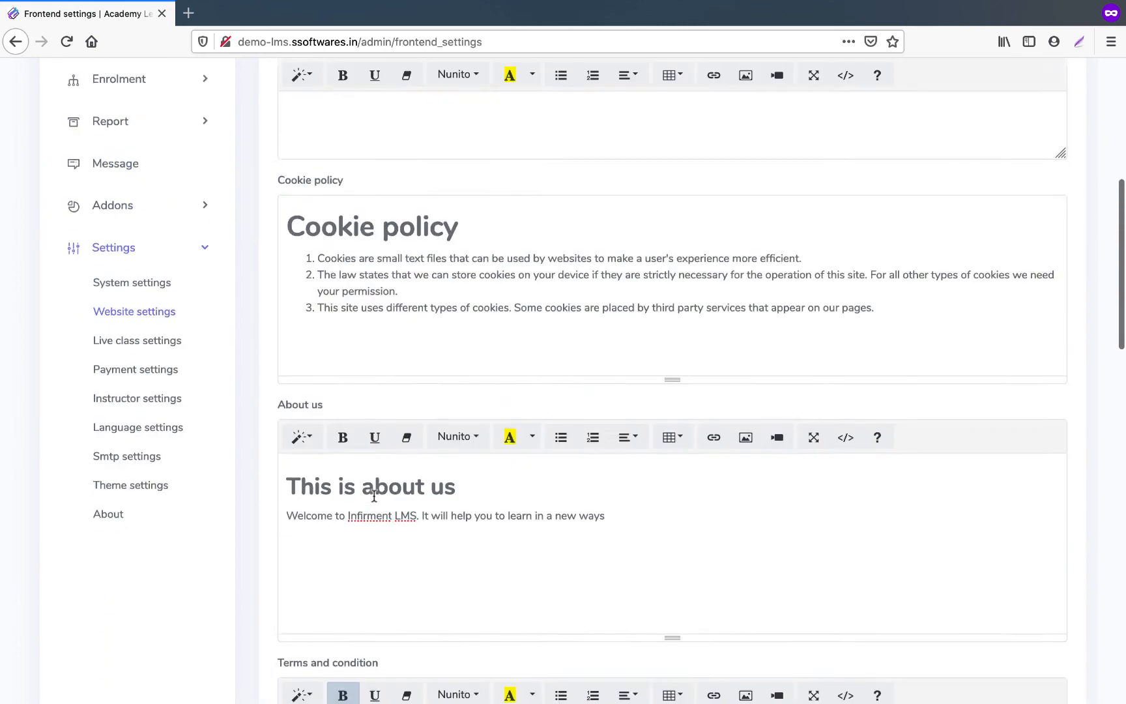
Open the Live class settings and view the Zoom account fields
{"action": "left_click", "coordinate": [135, 405]}
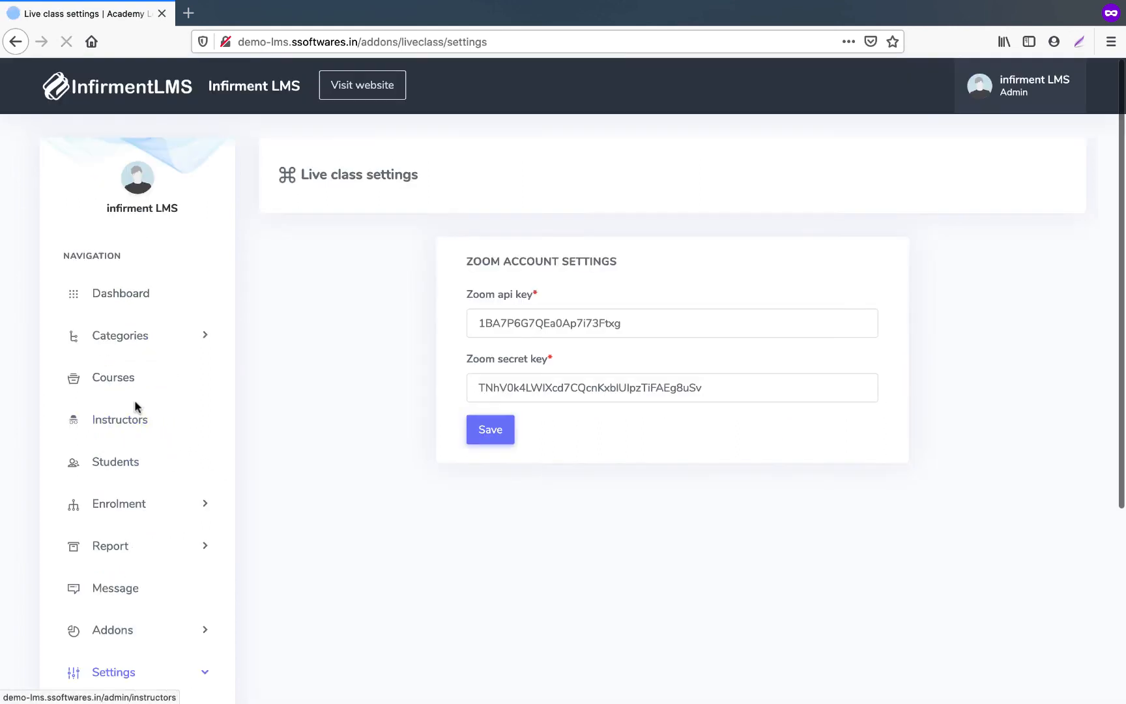
{"action": "scroll", "coordinate": [337, 382], "scroll_direction": "down", "scroll_amount": 5}
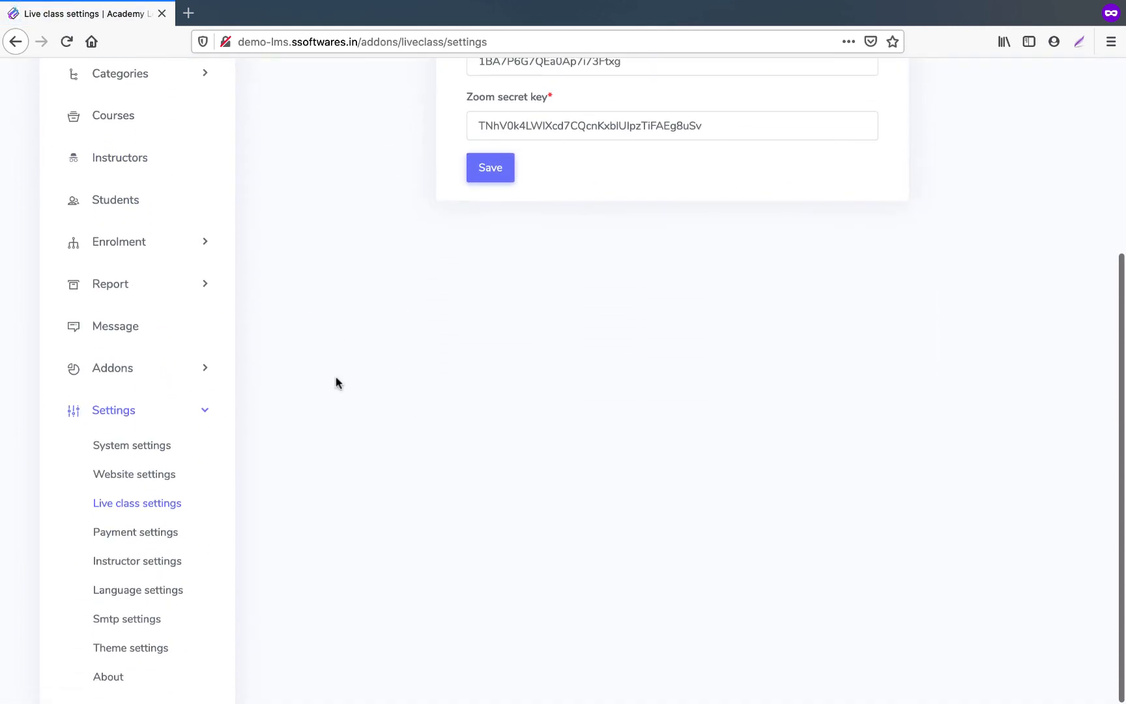
In the Payment settings, set the system currency to INR, keep the currency position Left, and update the system currency
{"action": "left_click", "coordinate": [137, 531]}
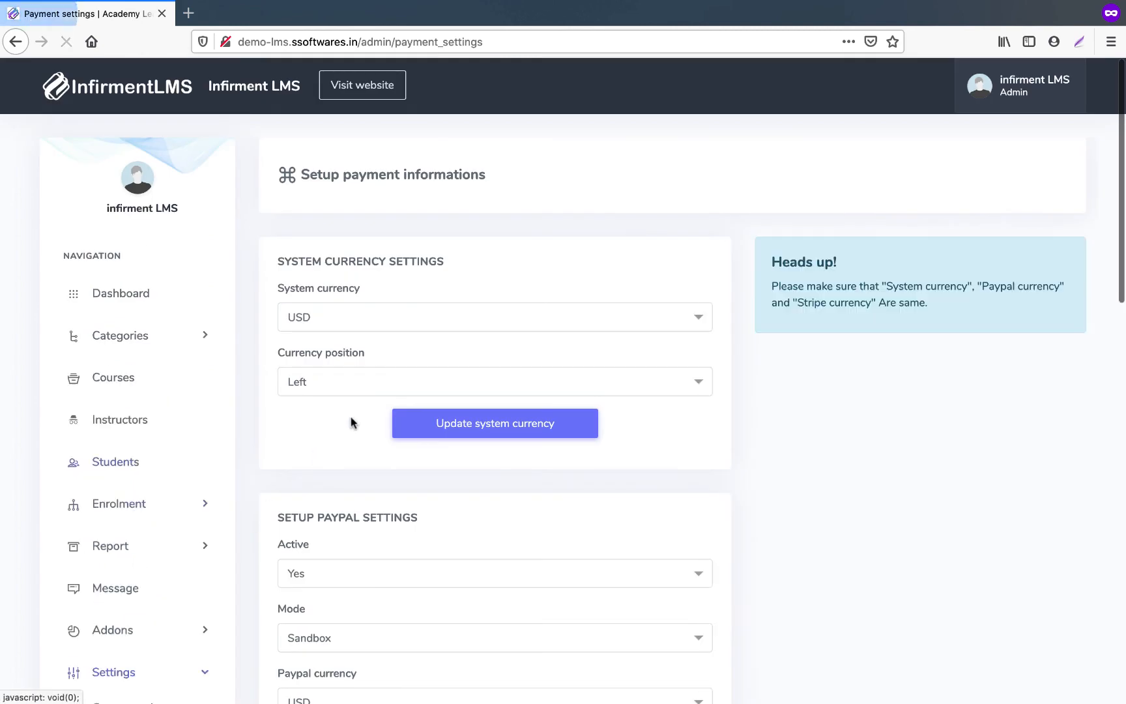
{"action": "scroll", "coordinate": [372, 405], "scroll_direction": "down", "scroll_amount": 2}
{"action": "scroll", "coordinate": [371, 401], "scroll_direction": "down", "scroll_amount": 2}
{"action": "left_click", "coordinate": [369, 222]}
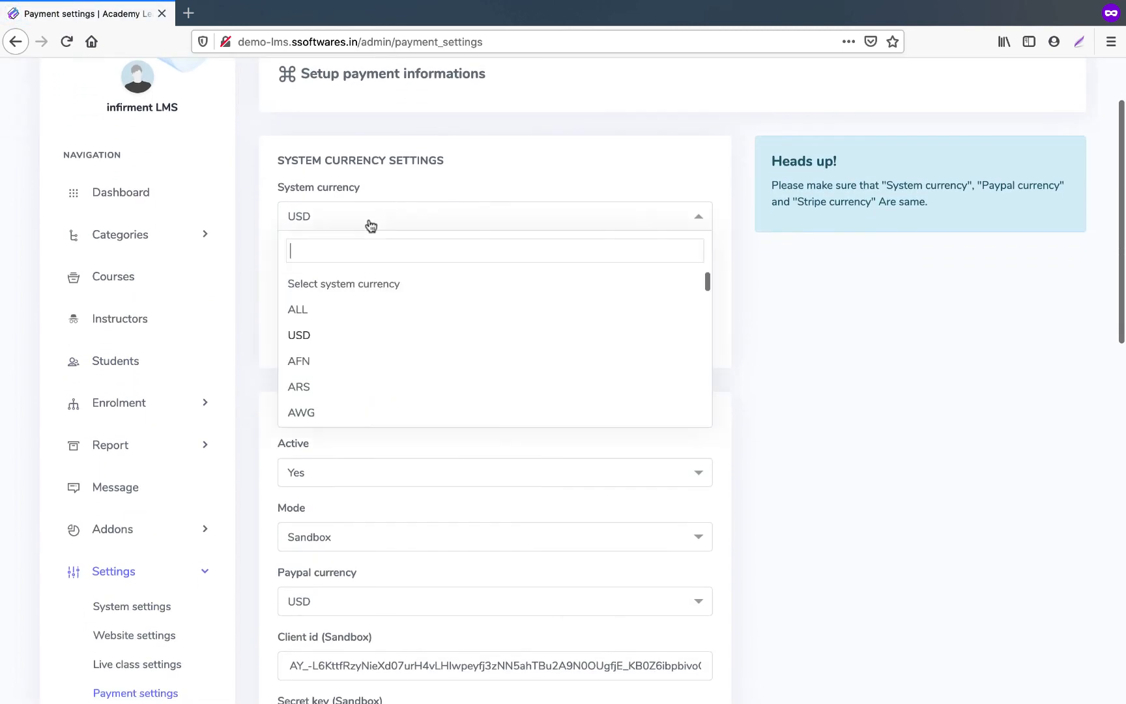
{"action": "type", "text": "in"}
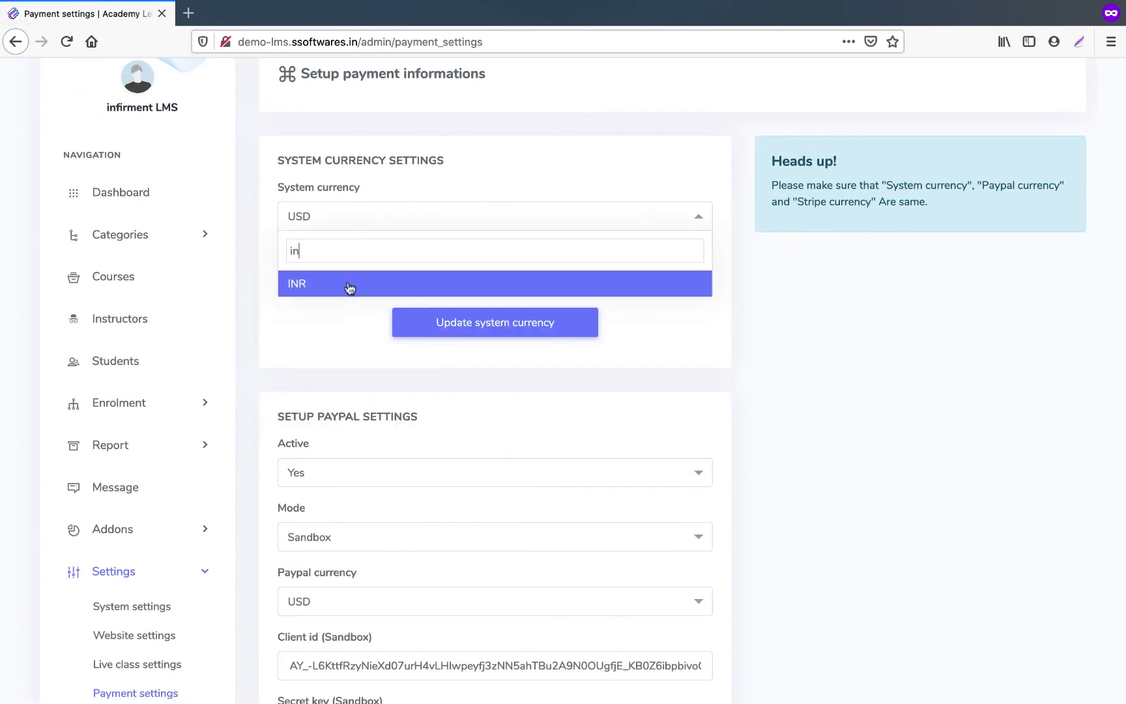
{"action": "left_click", "coordinate": [350, 287]}
{"action": "left_click", "coordinate": [327, 286]}
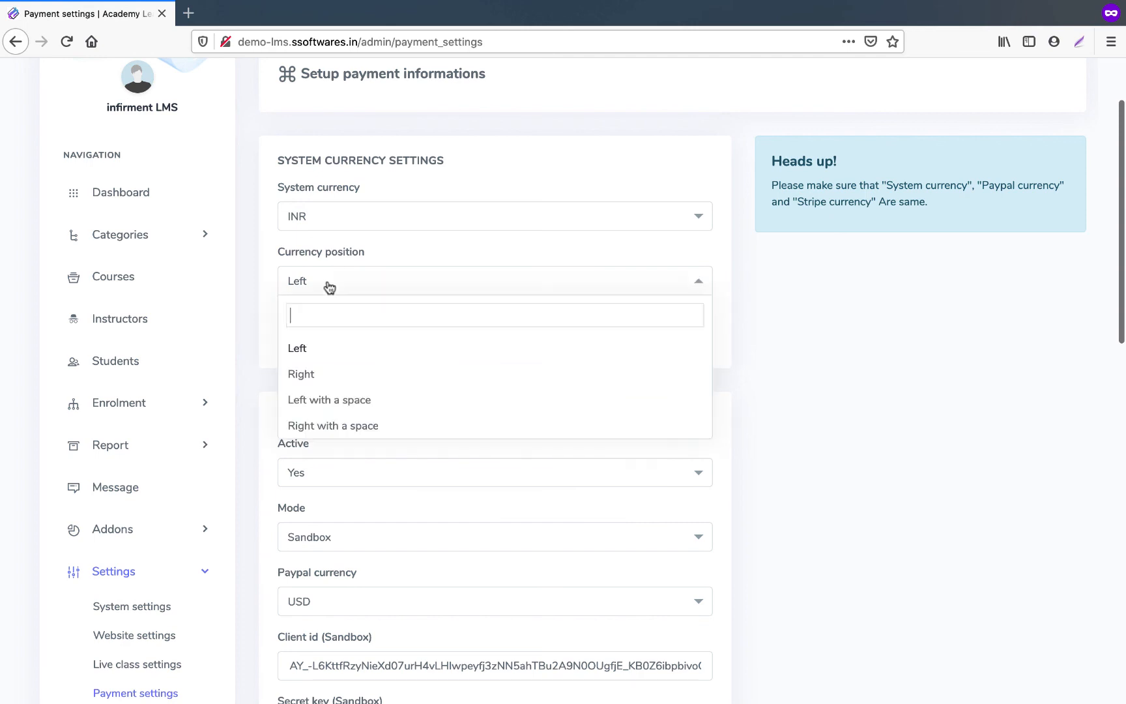
{"action": "left_click", "coordinate": [329, 286]}
{"action": "left_click", "coordinate": [458, 329]}
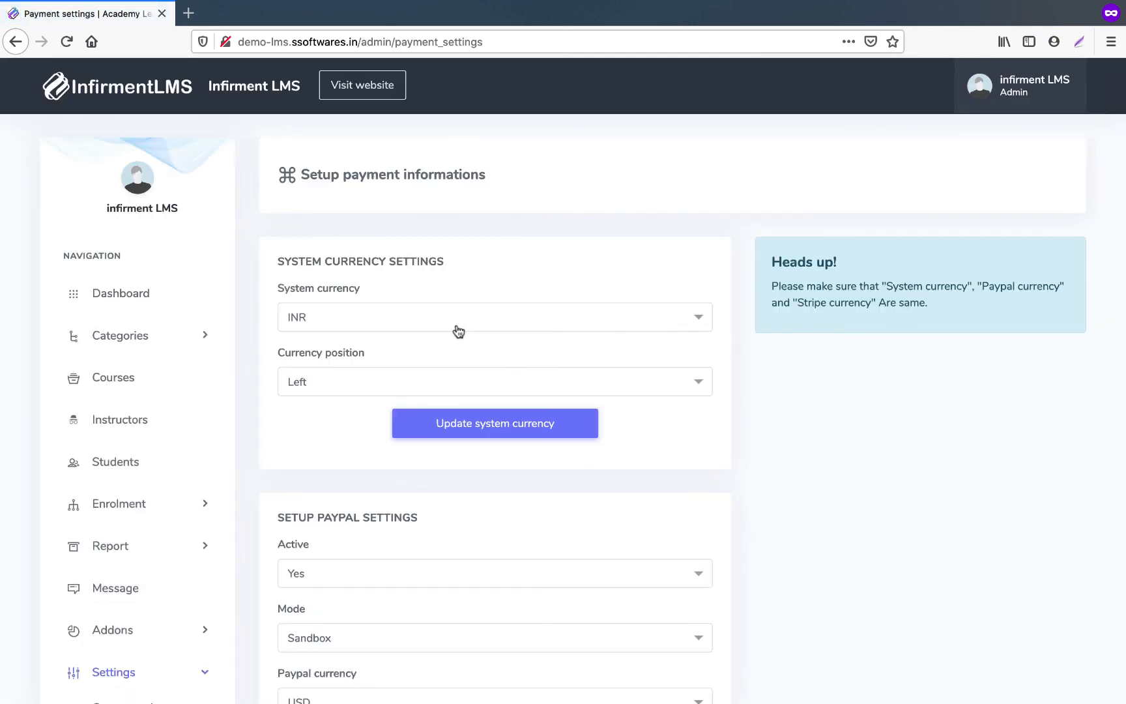
Review the PayPal and Stripe setup sections of the payment settings
{"action": "scroll", "coordinate": [459, 331], "scroll_direction": "down", "scroll_amount": 5}
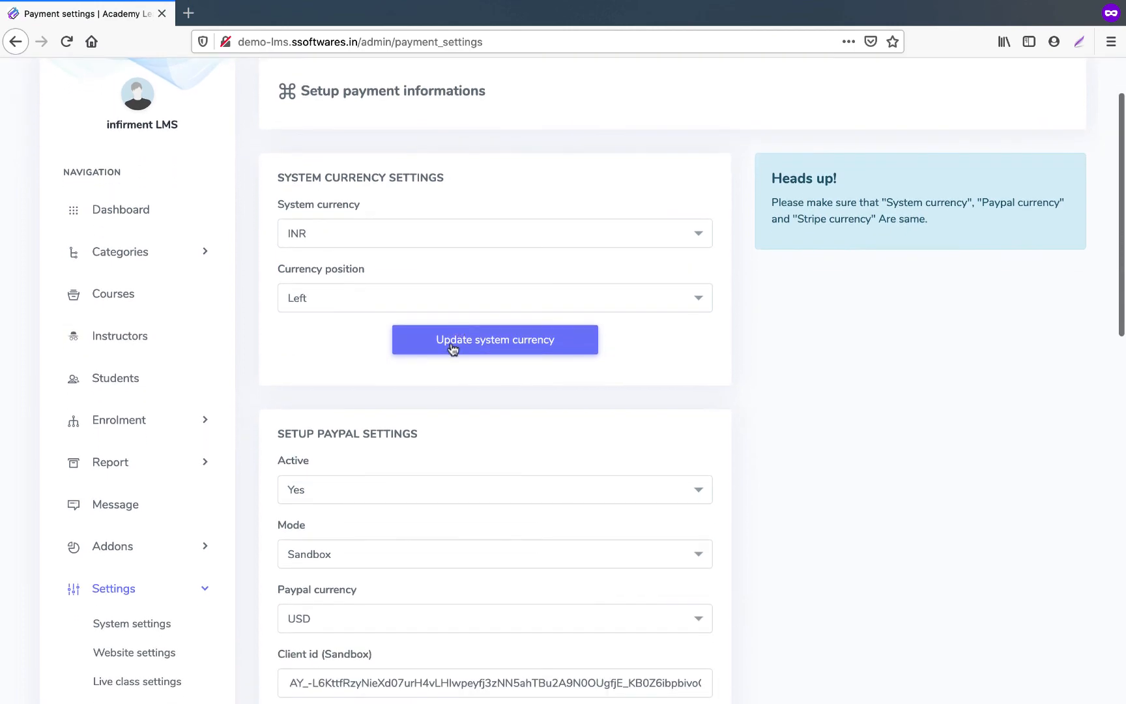
{"action": "scroll", "coordinate": [376, 481], "scroll_direction": "down", "scroll_amount": 10}
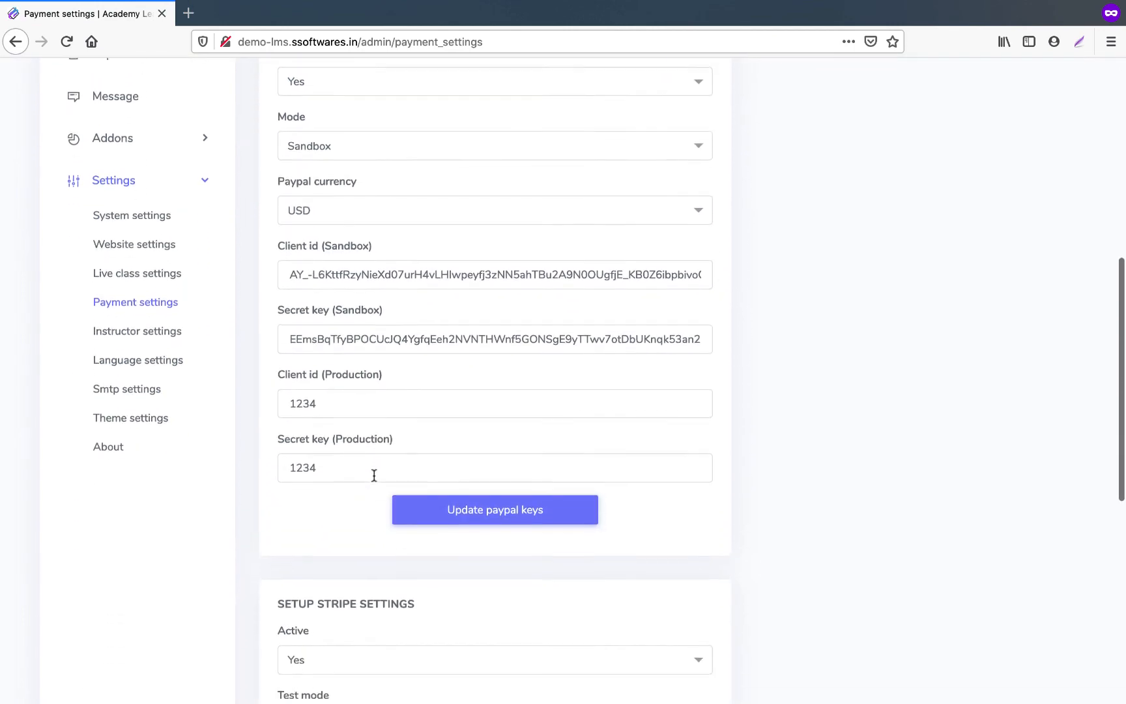
{"action": "scroll", "coordinate": [374, 476], "scroll_direction": "down", "scroll_amount": 15}
{"action": "scroll", "coordinate": [372, 474], "scroll_direction": "up", "scroll_amount": 7}
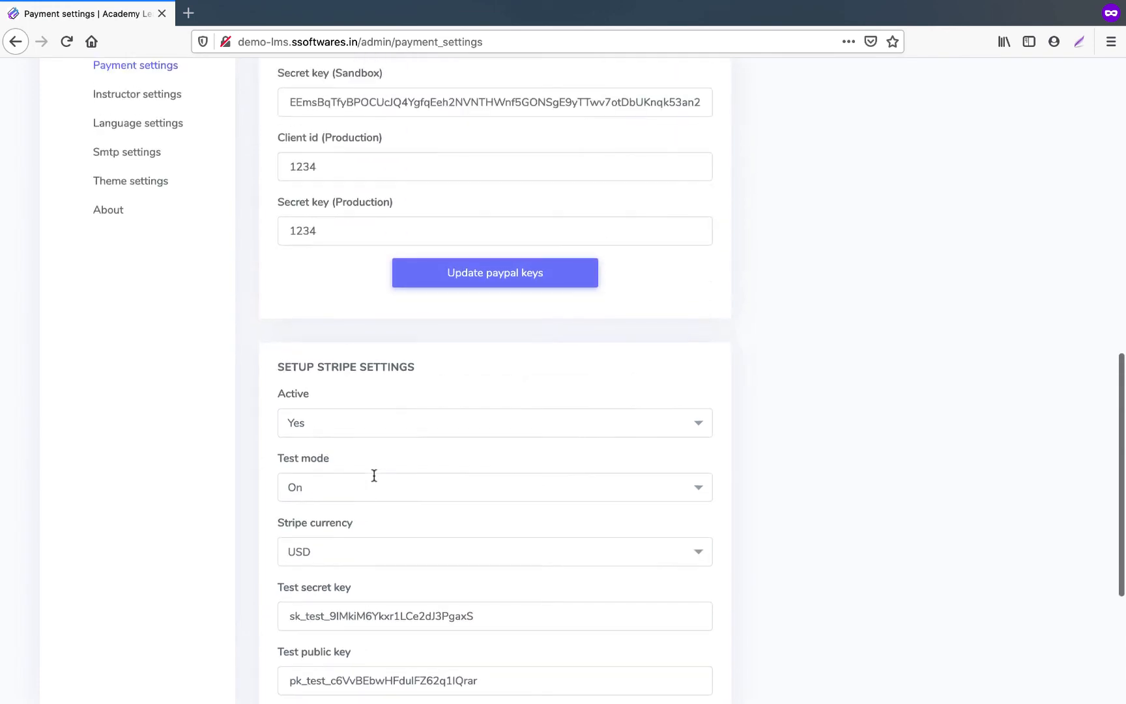
In the Instructor settings, set Allow public instructor to No and update the settings
{"action": "left_click", "coordinate": [164, 293]}
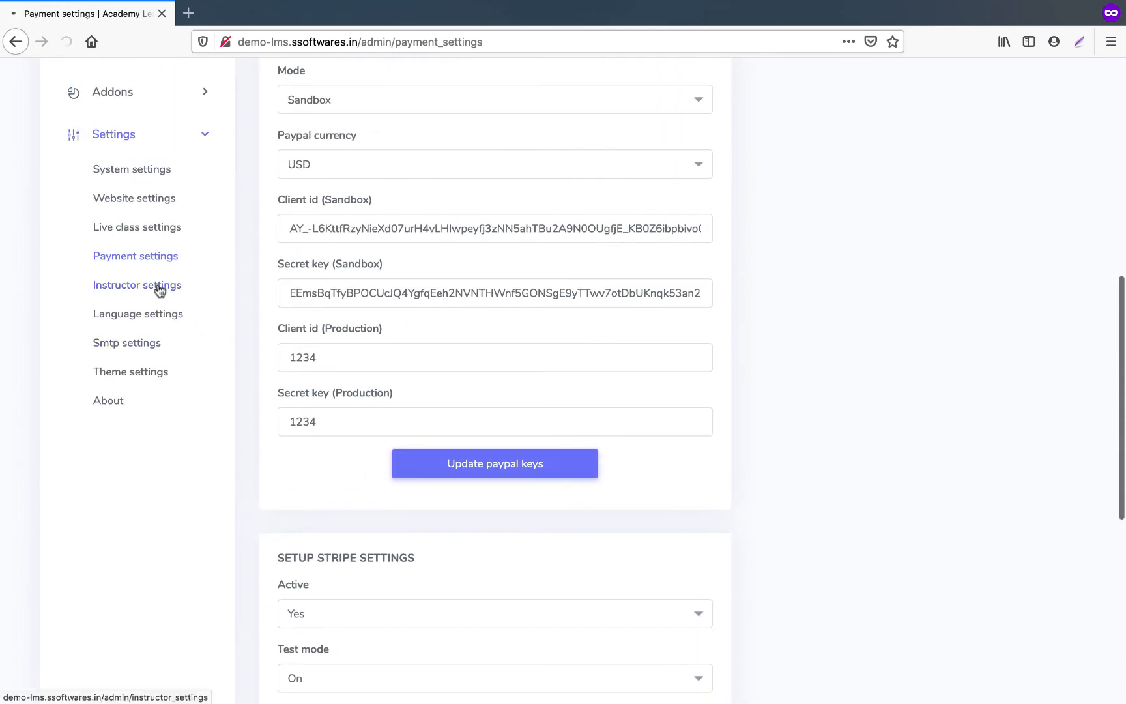
{"action": "left_click", "coordinate": [350, 322]}
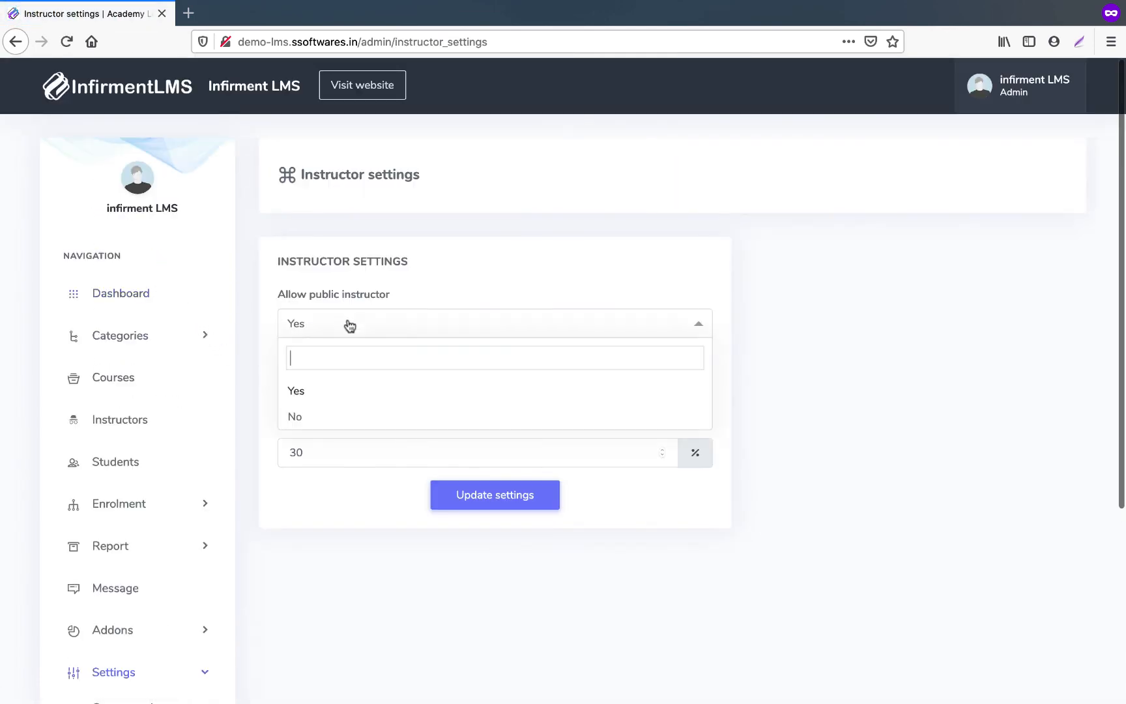
{"action": "left_click", "coordinate": [300, 395]}
{"action": "left_click", "coordinate": [313, 331]}
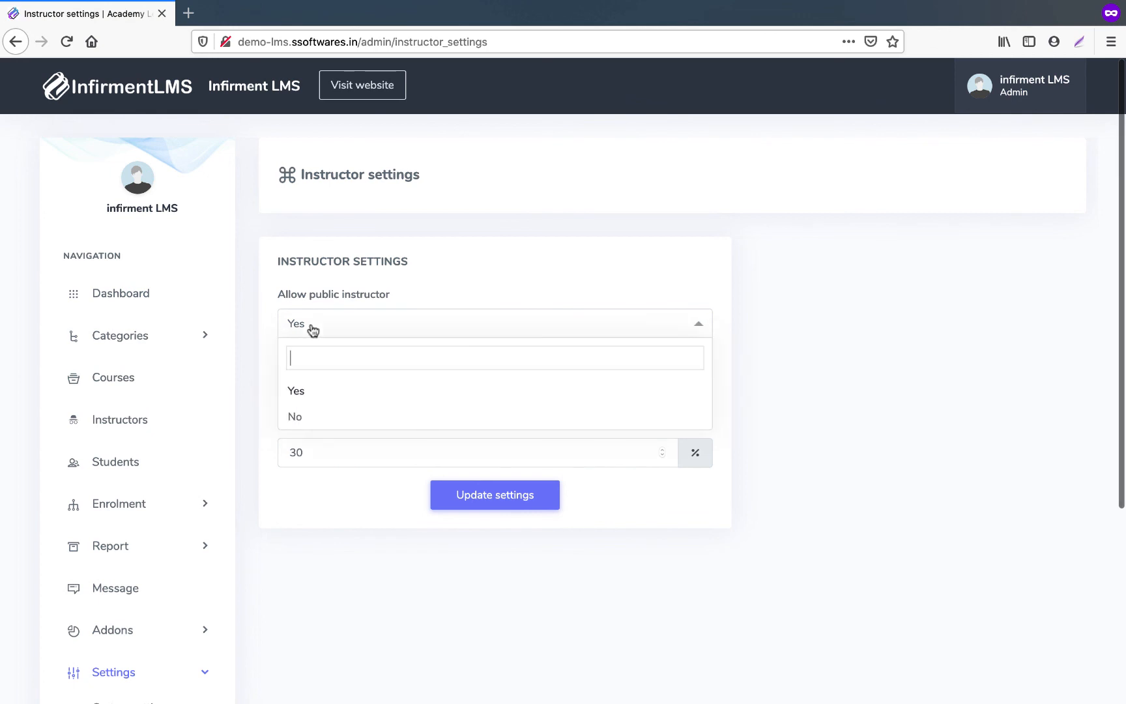
{"action": "left_click", "coordinate": [295, 415]}
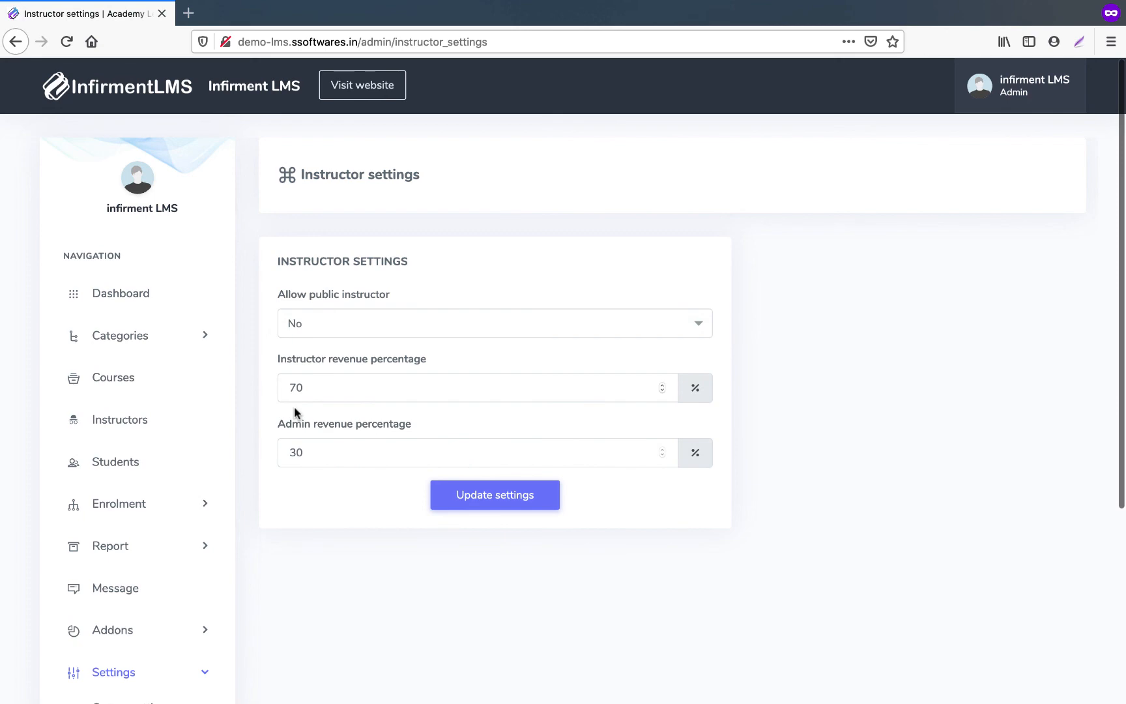
{"action": "left_click", "coordinate": [446, 489]}
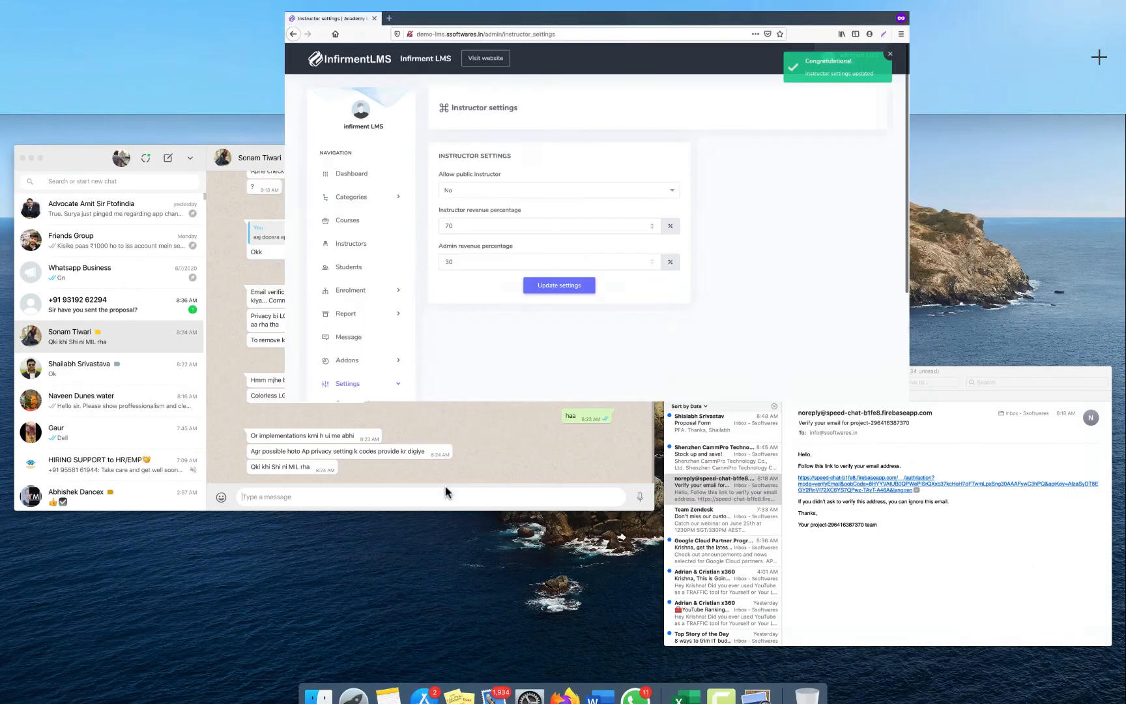
Switch to the student's browser window and load the Infirment LMS home page at demo-lms.ssoftwares.in
{"action": "key", "text": "ctrl+Up"}
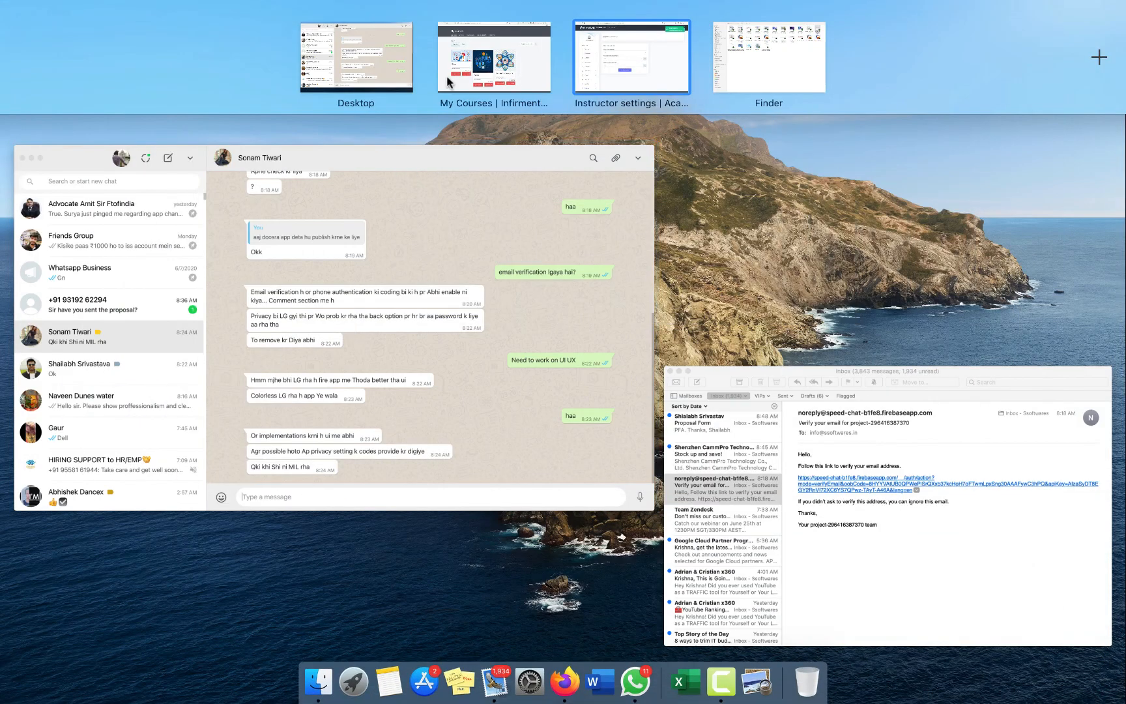
{"action": "left_click", "coordinate": [491, 60]}
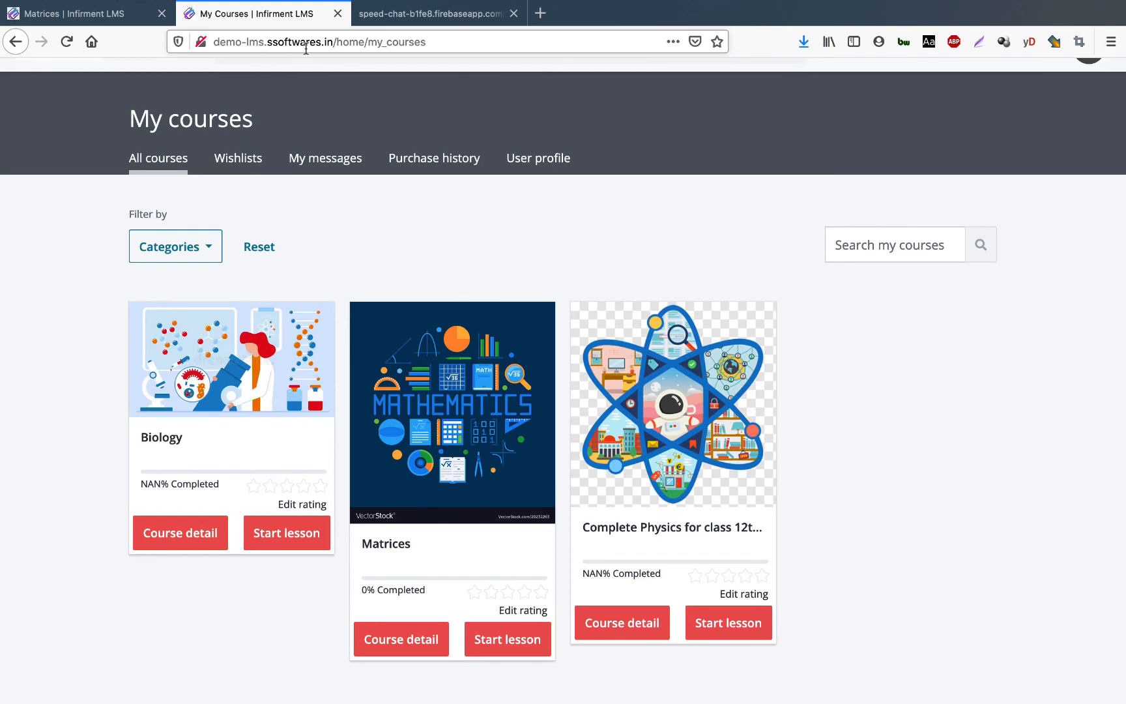
{"action": "left_click_drag", "start_coordinate": [332, 42], "coordinate": [494, 45]}
{"action": "key", "text": "BackSpace"}
{"action": "key", "text": "Return"}
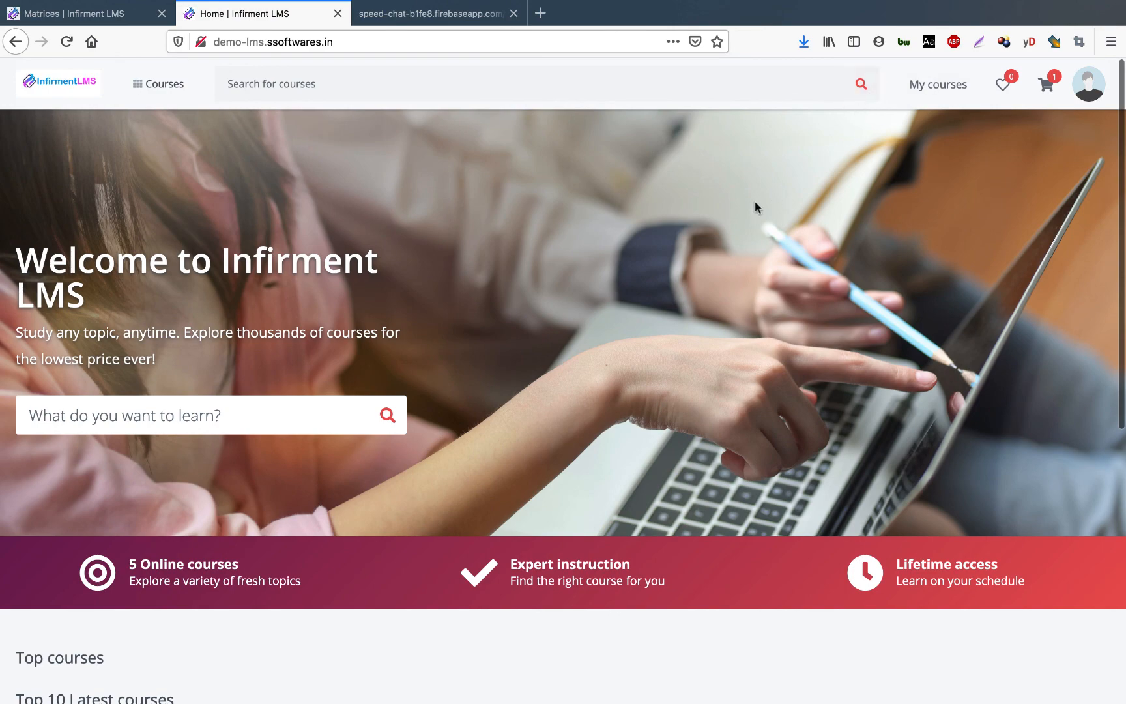
{"action": "key", "text": "ctrl+Up"}
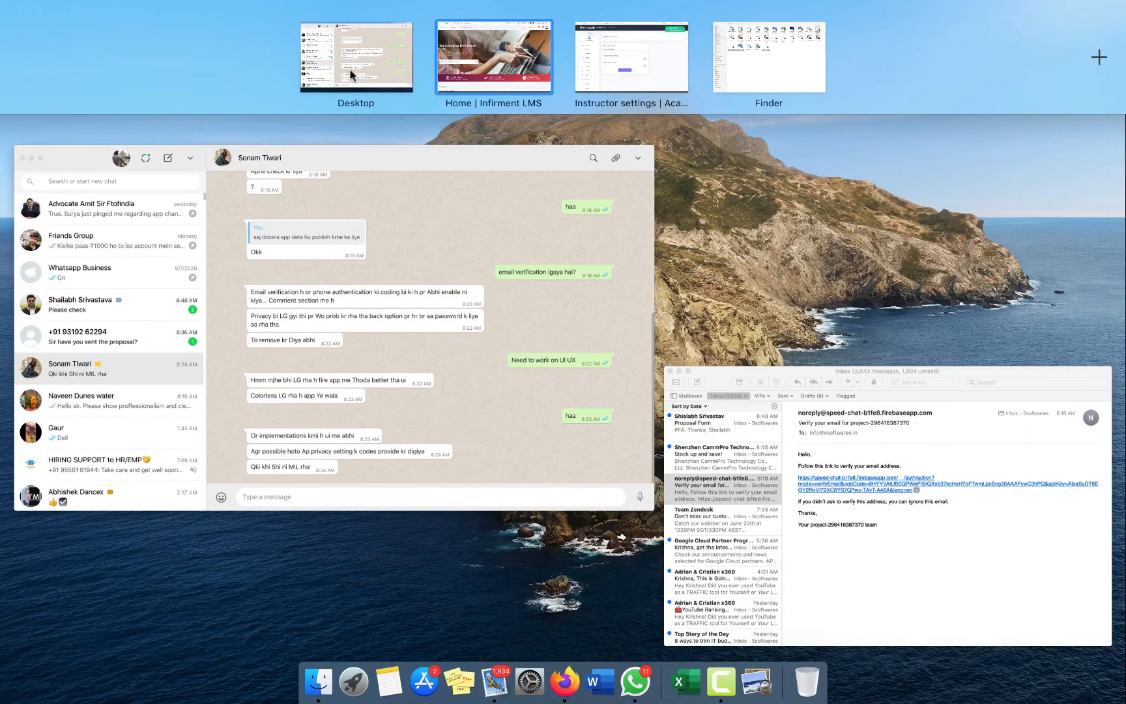
Switch to the admin's browser window and review the instructor and admin revenue percentages in the Instructor settings
{"action": "left_click", "coordinate": [618, 73]}
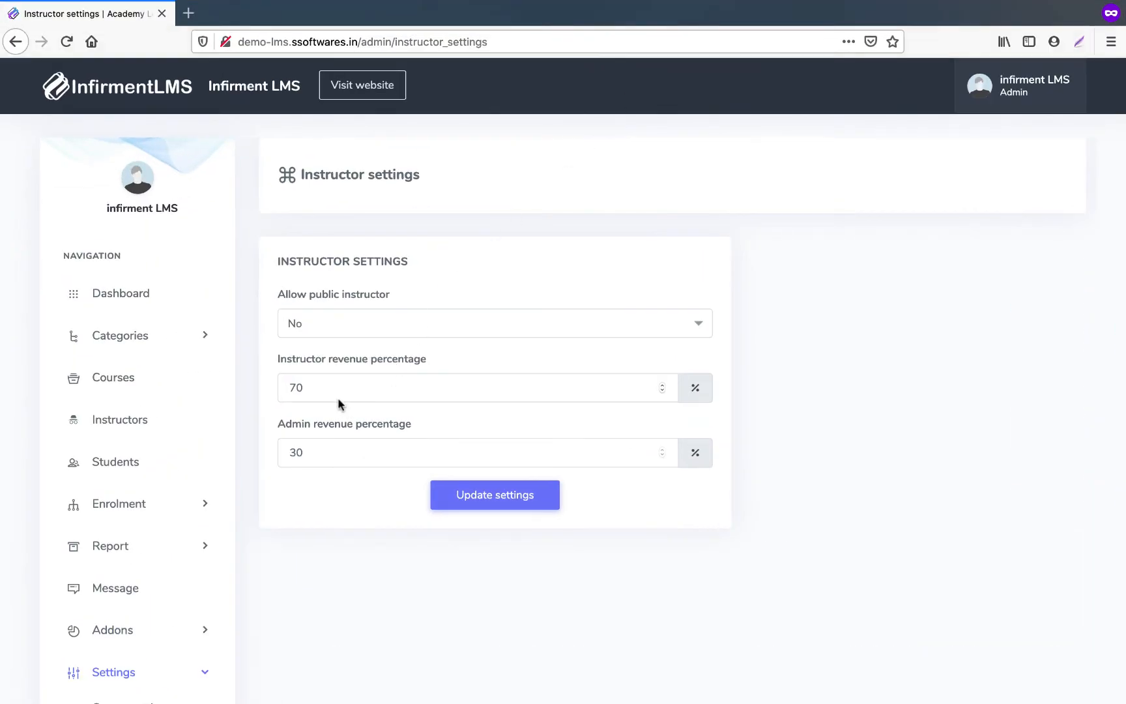
{"action": "left_click", "coordinate": [304, 382]}
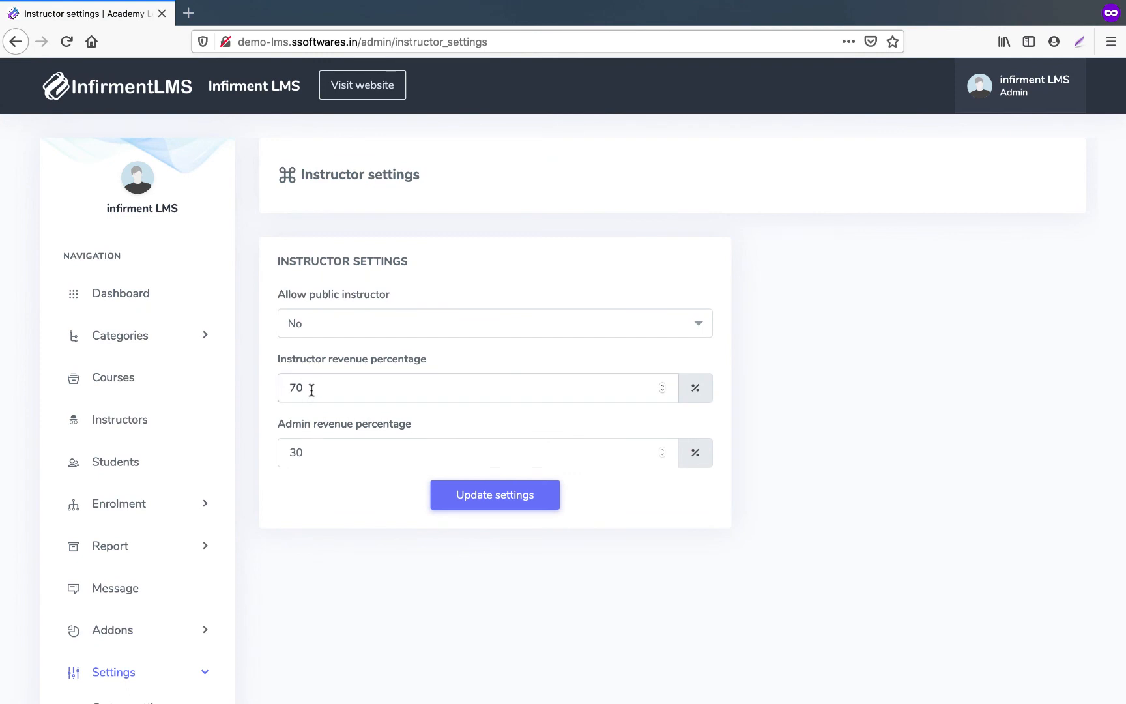
{"action": "left_click", "coordinate": [310, 455]}
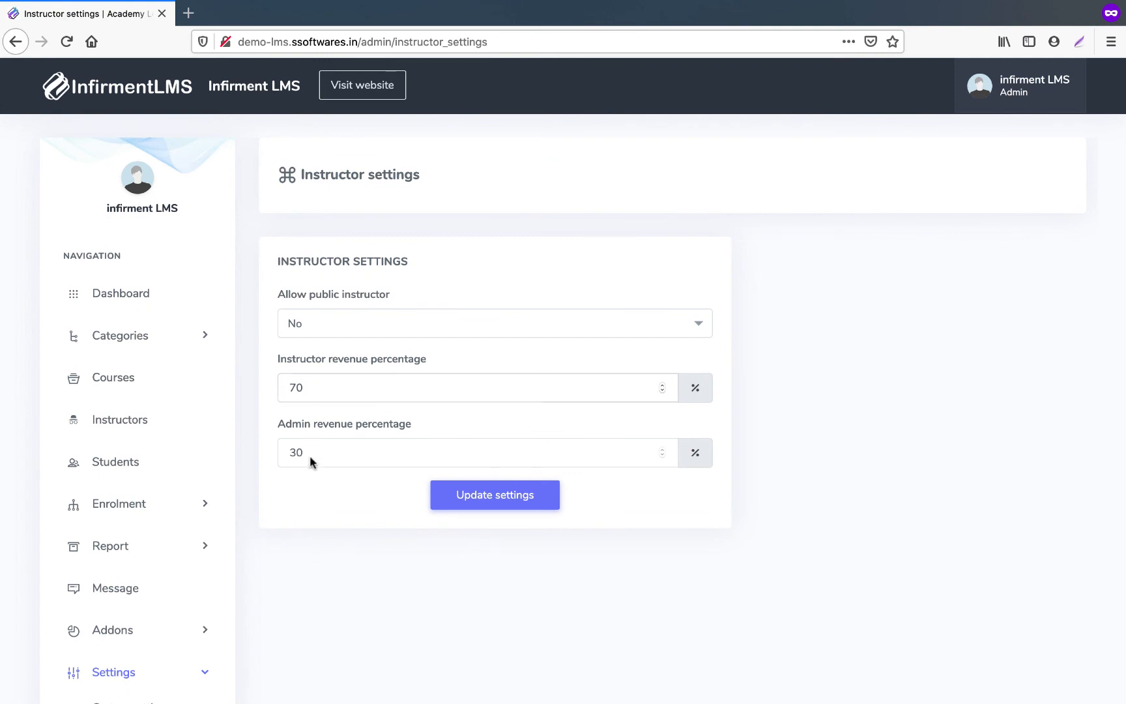
{"action": "left_click", "coordinate": [311, 389]}
{"action": "scroll", "coordinate": [313, 442], "scroll_direction": "down", "scroll_amount": 1}
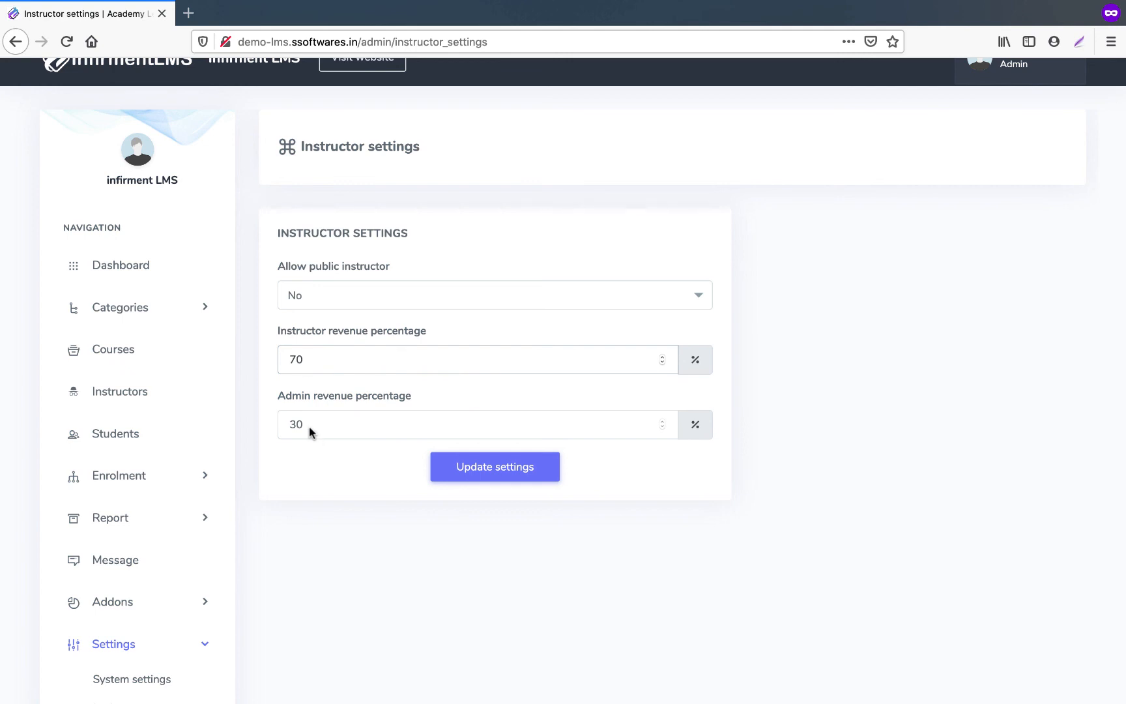
{"action": "left_click_drag", "start_coordinate": [309, 426], "coordinate": [282, 425]}
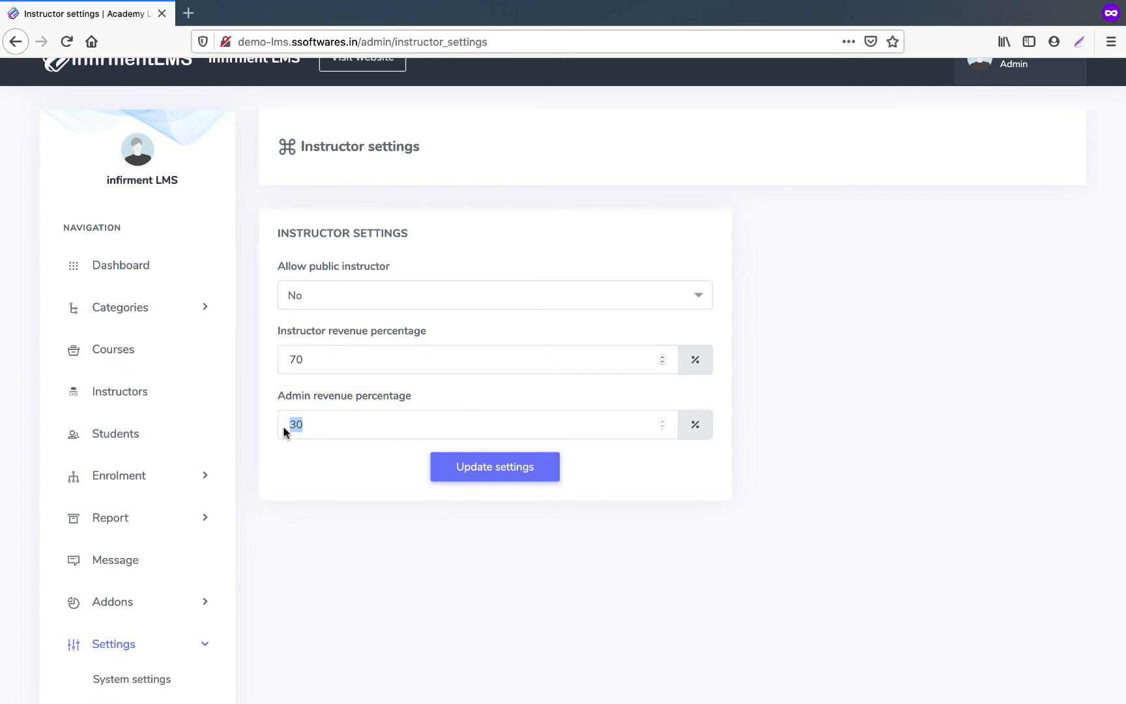
Open the Language settings and review the language list and its phrase and language management options
{"action": "scroll", "coordinate": [283, 425], "scroll_direction": "down", "scroll_amount": 4}
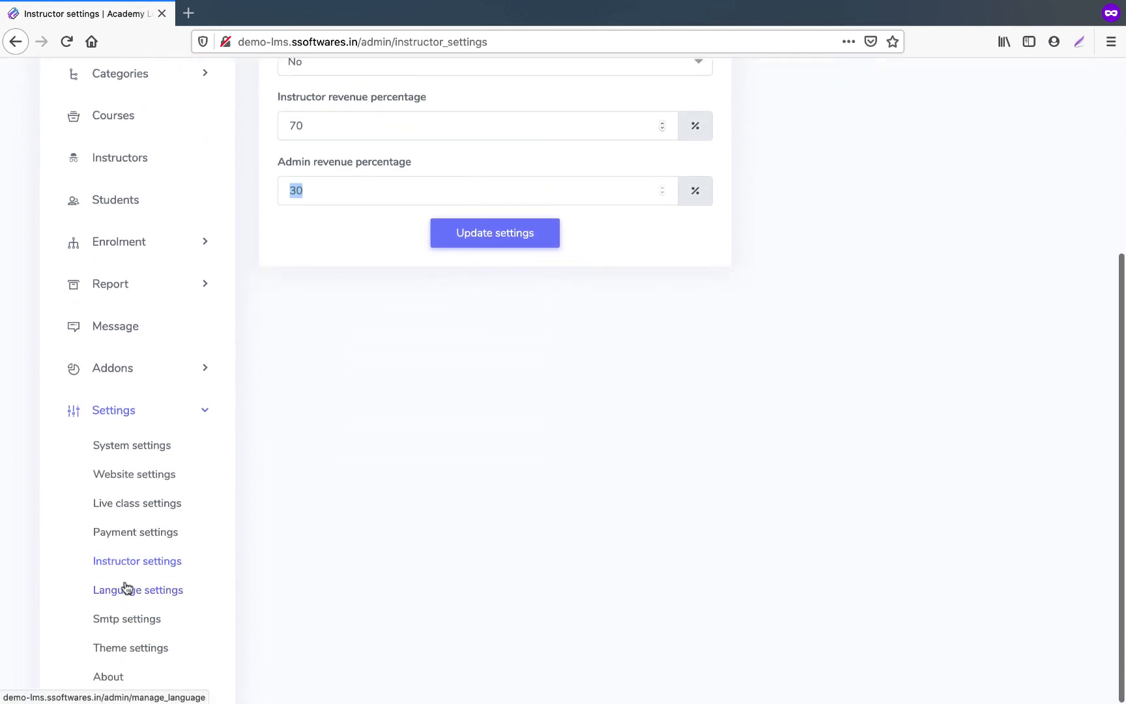
{"action": "left_click", "coordinate": [124, 586]}
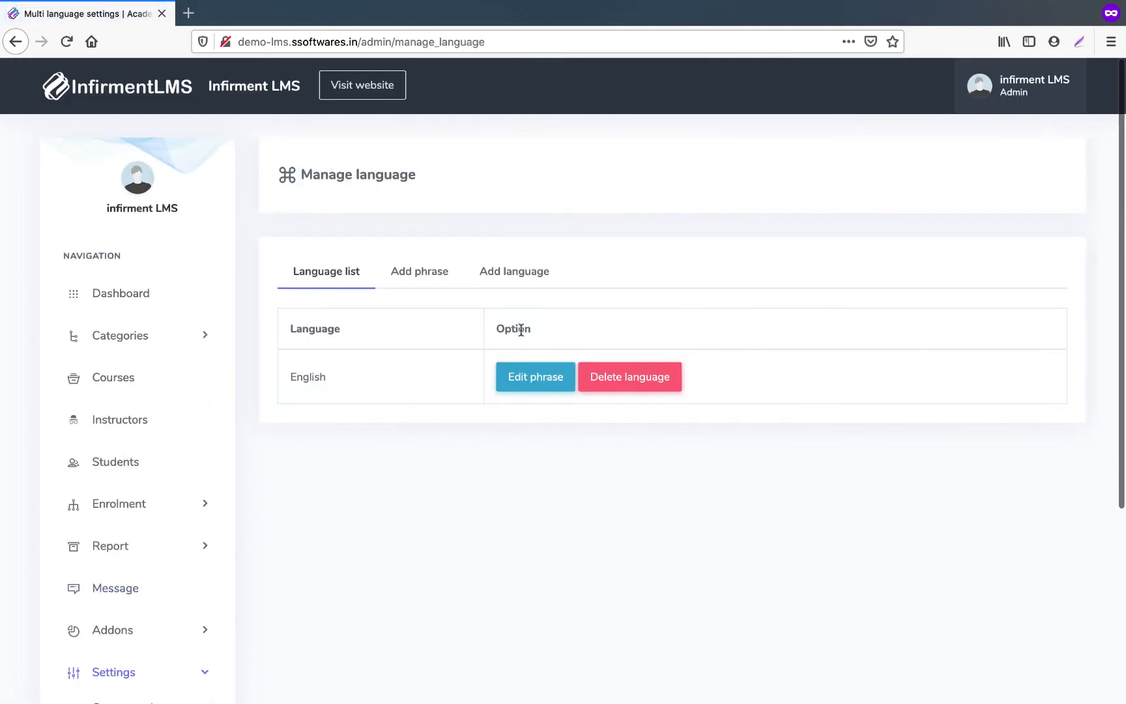
{"action": "scroll", "coordinate": [520, 326], "scroll_direction": "down", "scroll_amount": 2}
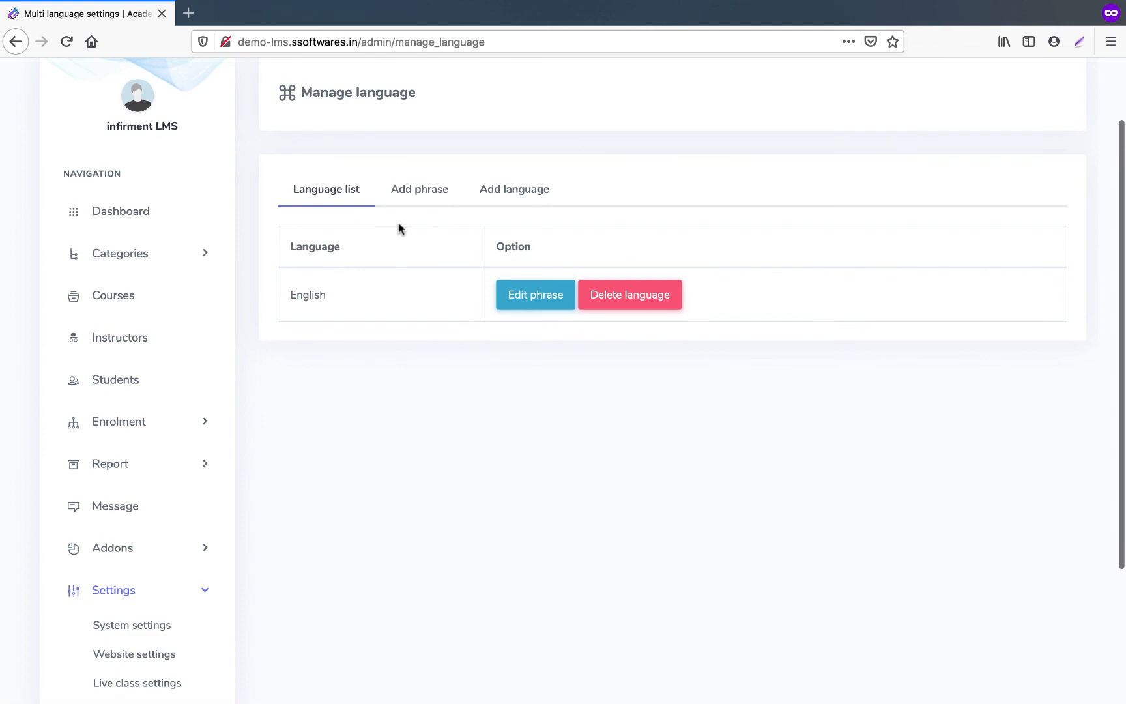
{"action": "scroll", "coordinate": [402, 222], "scroll_direction": "down", "scroll_amount": 2}
{"action": "scroll", "coordinate": [401, 228], "scroll_direction": "down", "scroll_amount": 2}
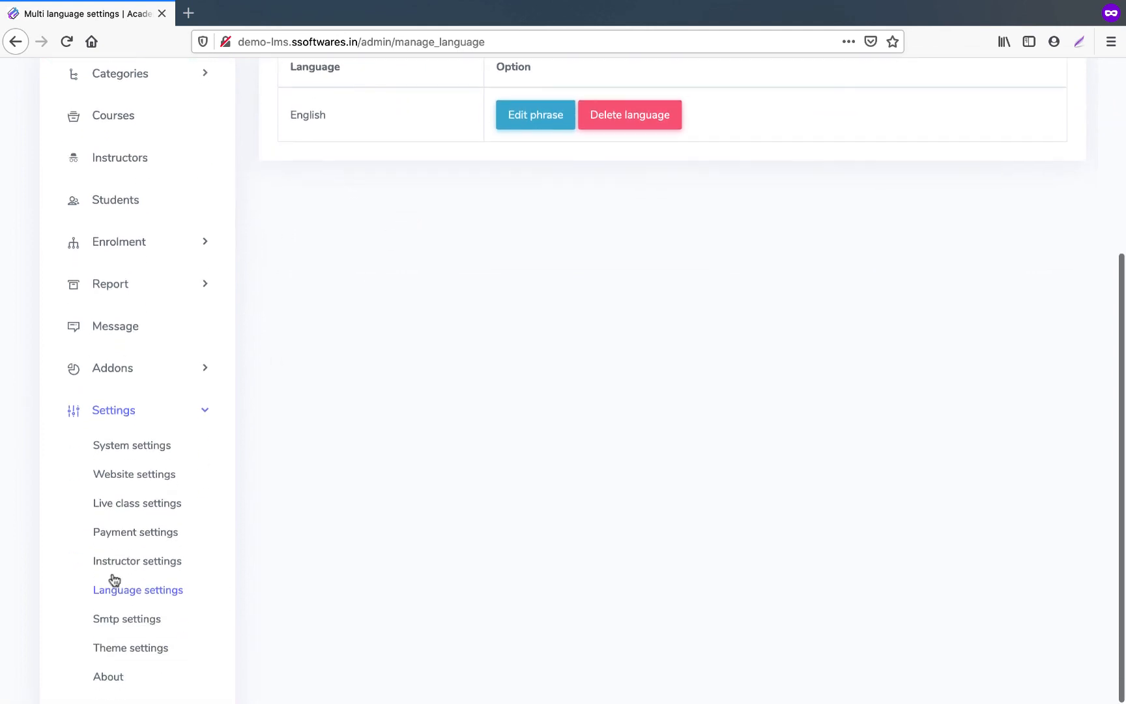
{"action": "left_click", "coordinate": [112, 600]}
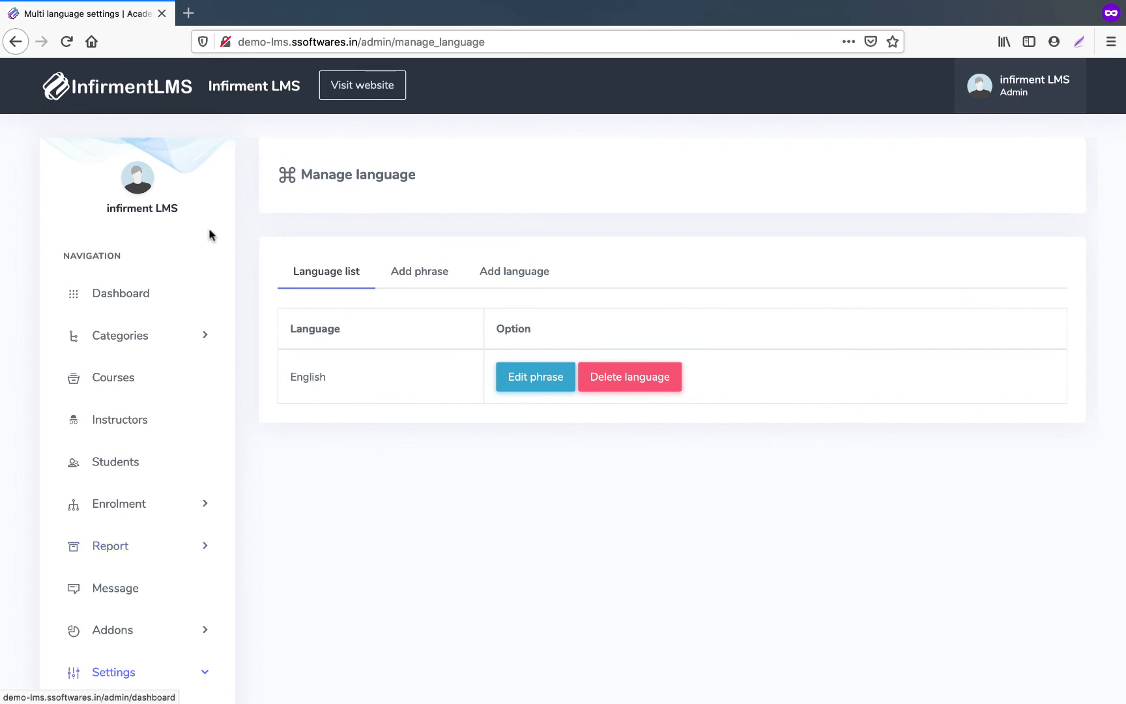
Switch to the student's browser window and look through the Infirment LMS home page, including the Top 10 Latest courses
{"action": "key", "text": "ctrl+Up"}
{"action": "left_click", "coordinate": [486, 64]}
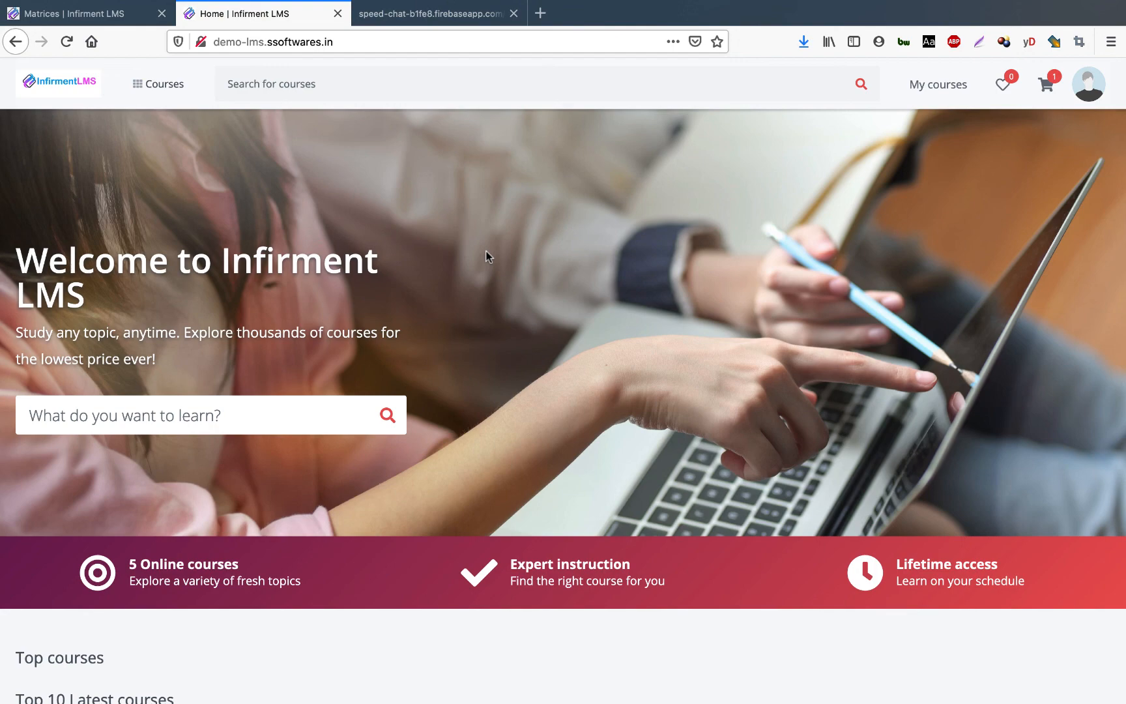
{"action": "scroll", "coordinate": [487, 256], "scroll_direction": "down", "scroll_amount": 7}
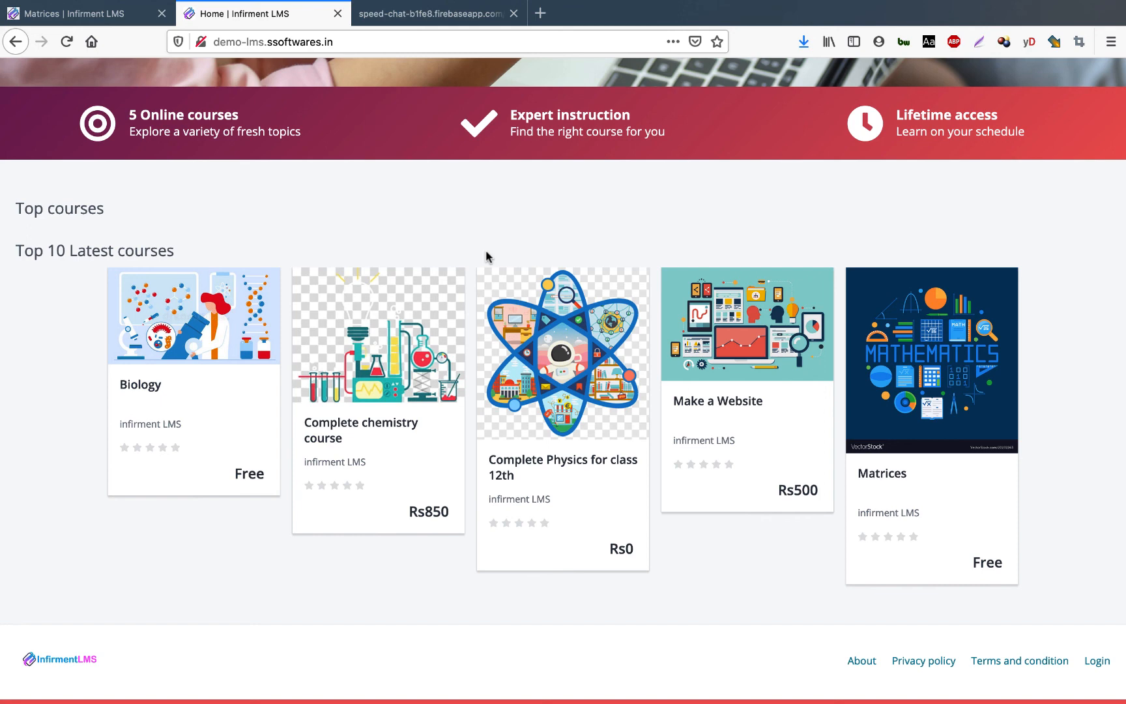
{"action": "scroll", "coordinate": [486, 252], "scroll_direction": "up", "scroll_amount": 7}
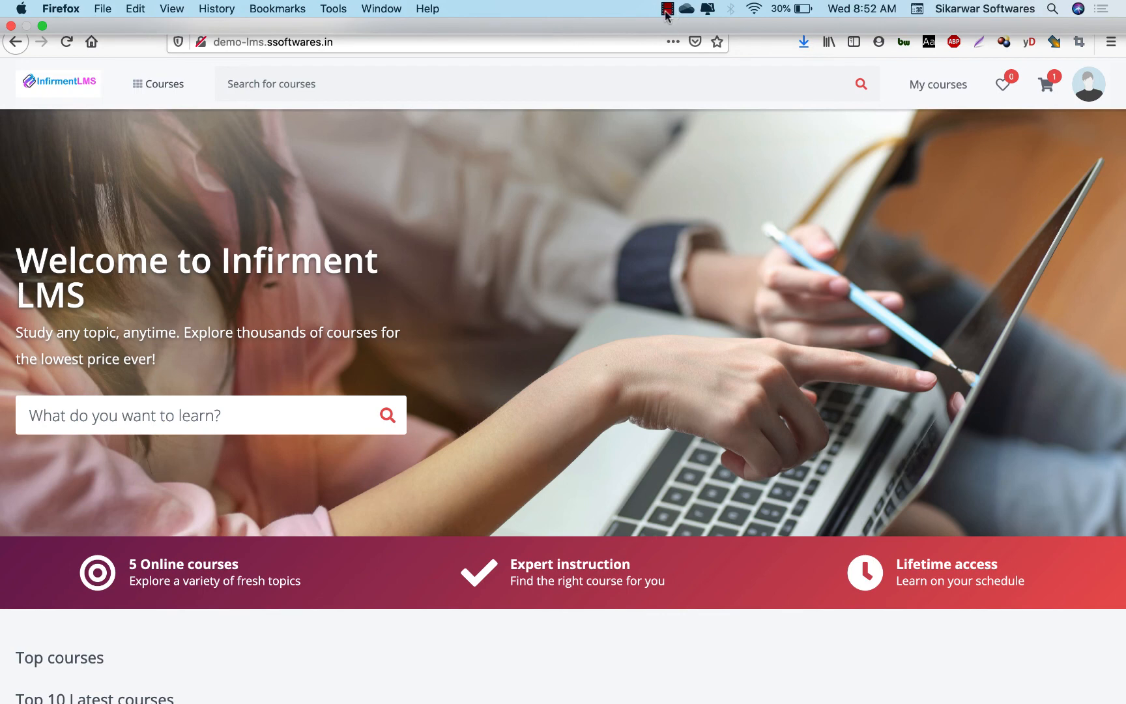
{"action": "left_click", "coordinate": [668, 8]}
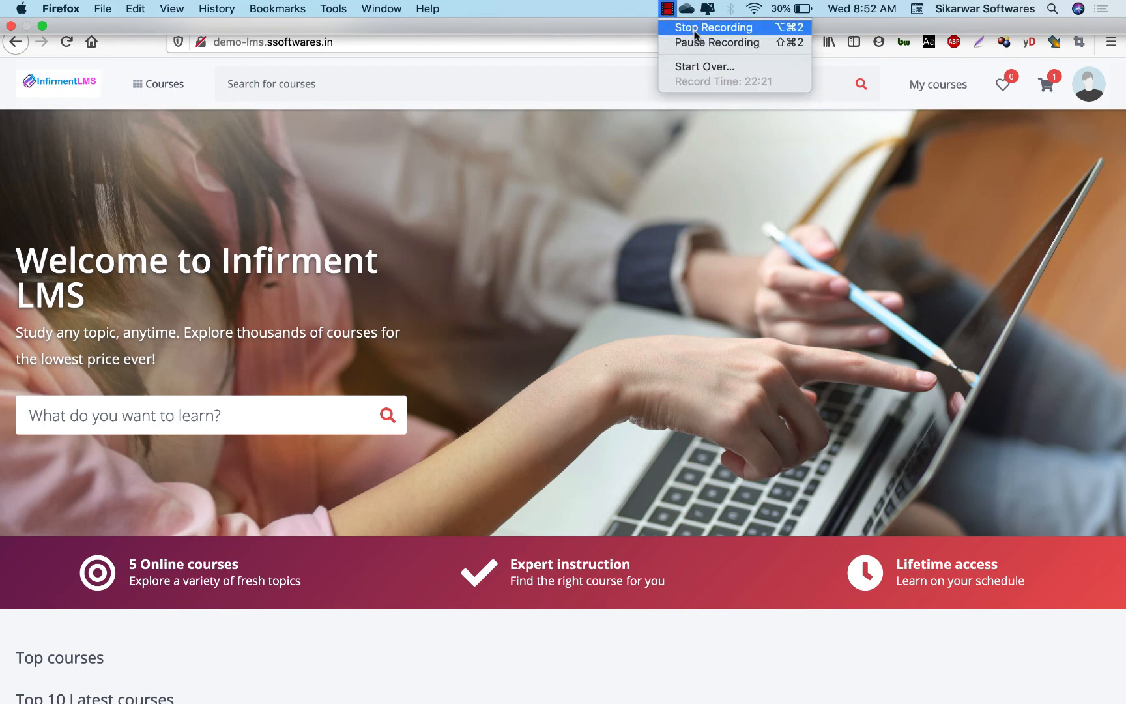